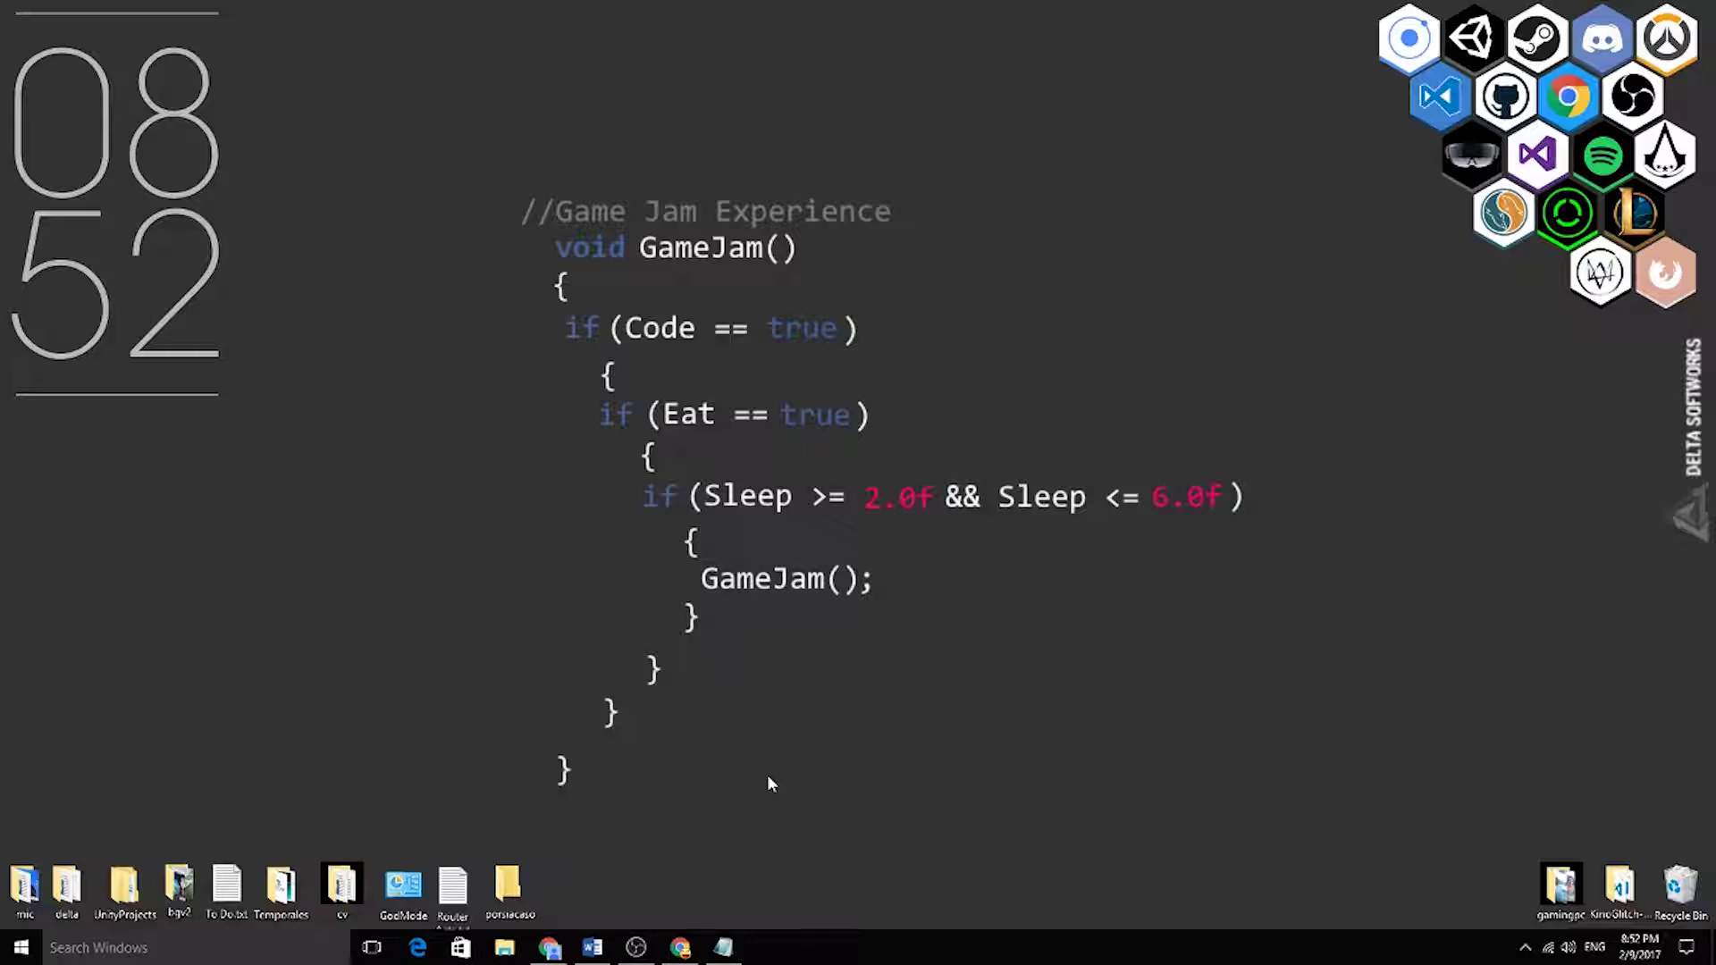
# Switch to Chrome and open the Unity plan selection page from the unity3d.com home page
pyautogui.click(680, 947)
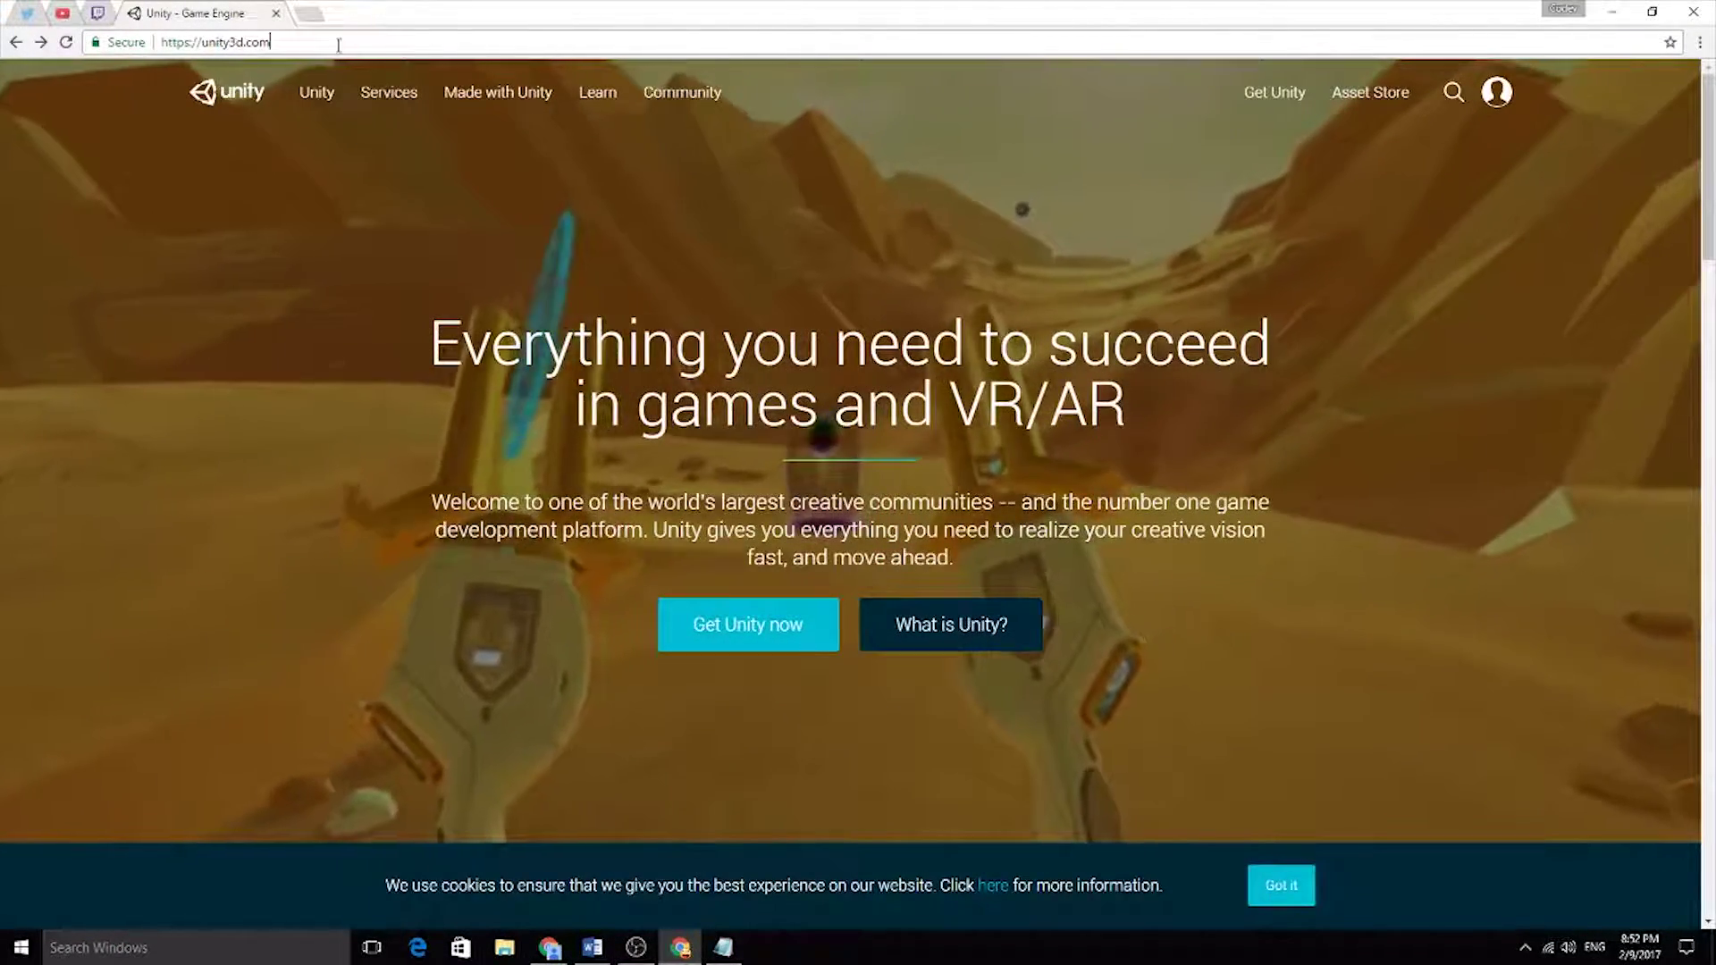
pyautogui.click(266, 42)
pyautogui.click(266, 42)
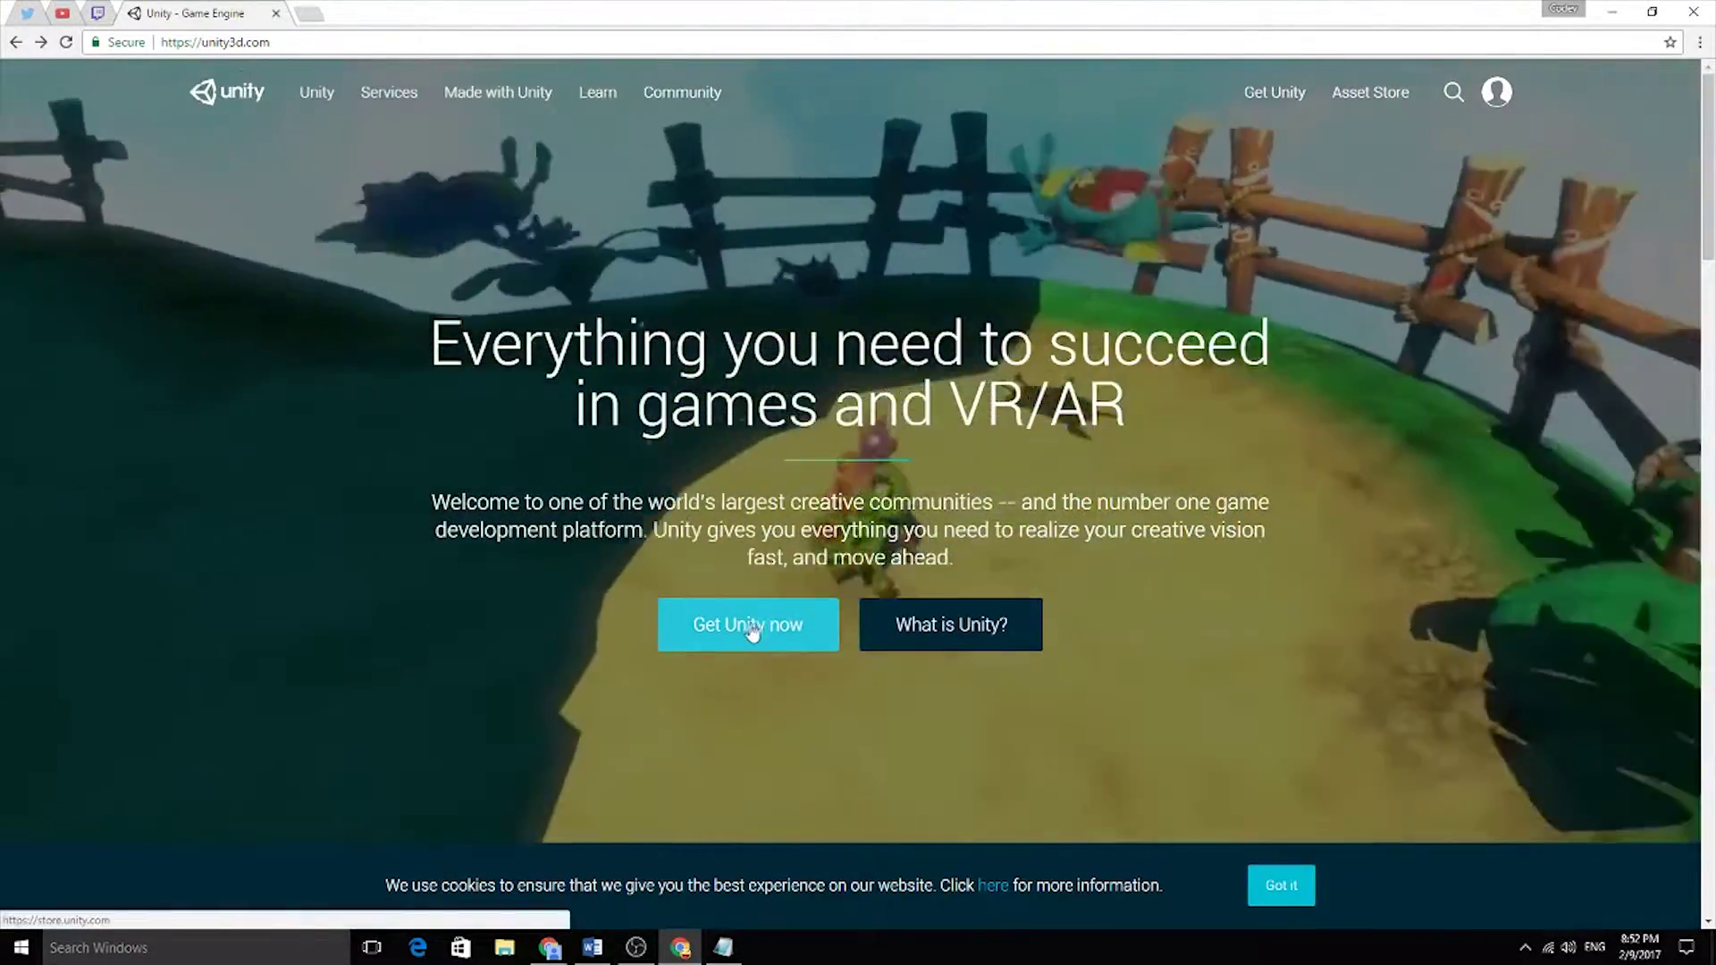
pyautogui.click(749, 630)
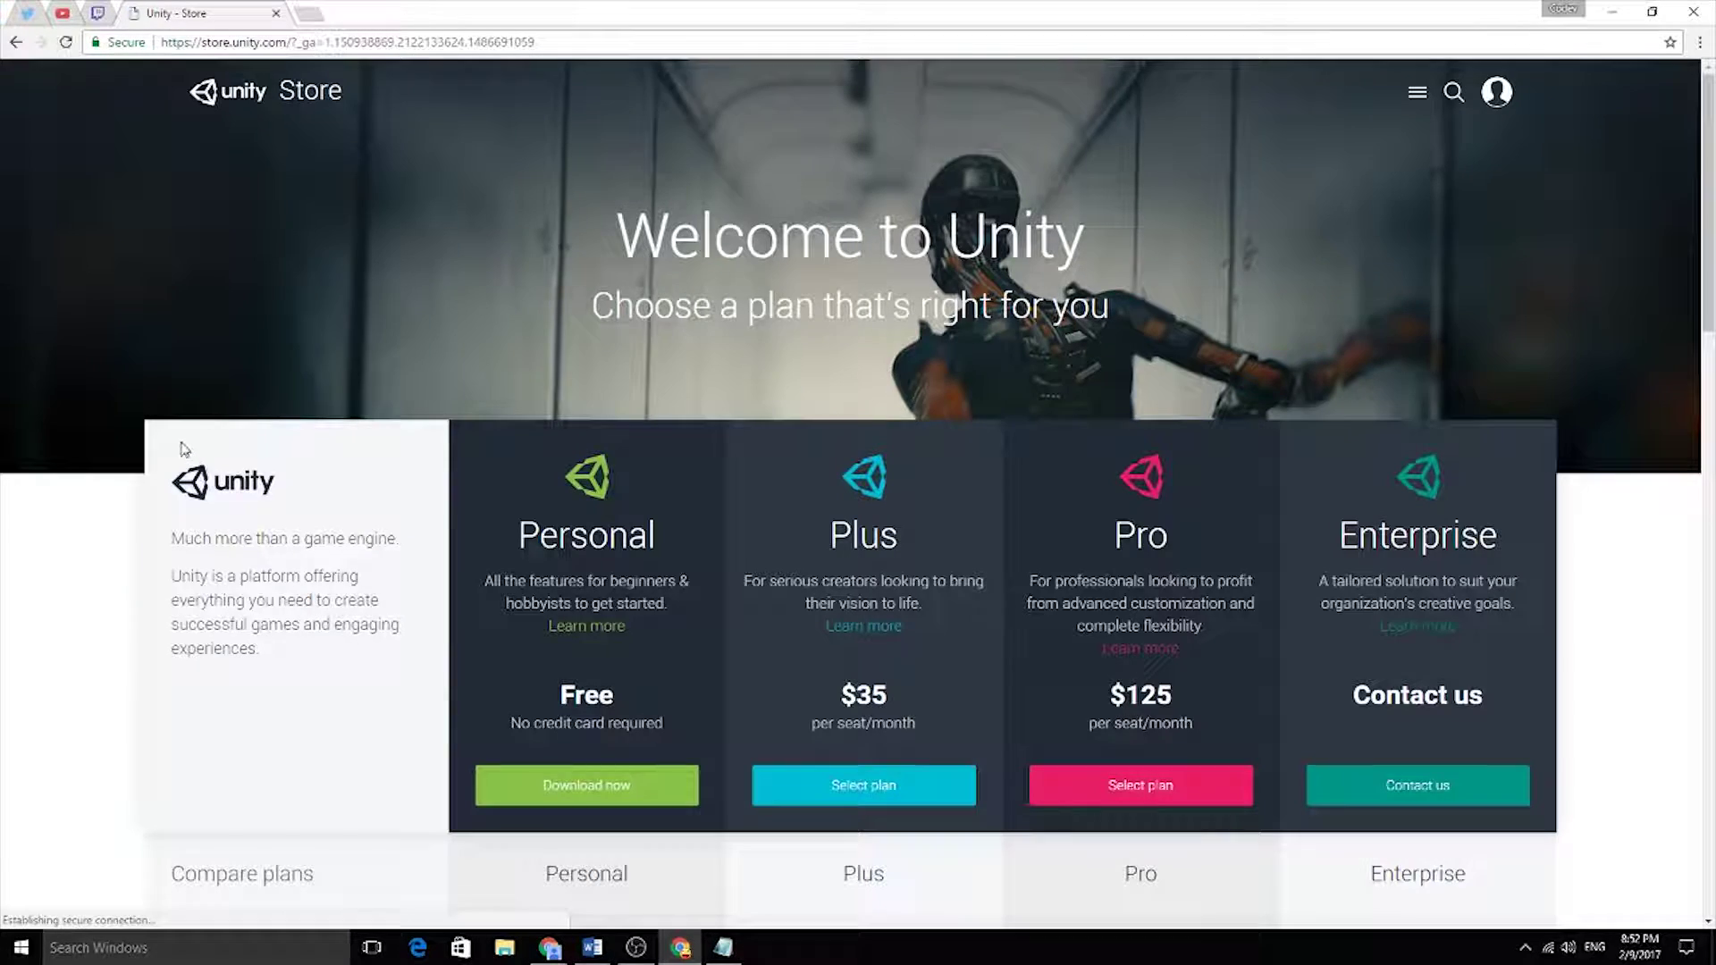
# Look over the Unity plan comparison and open the download page for the free Personal plan
pyautogui.moveTo(180, 448); pyautogui.dragTo(1694, 675)
pyautogui.click(1709, 695)
pyautogui.scroll(6, 1644, 536)
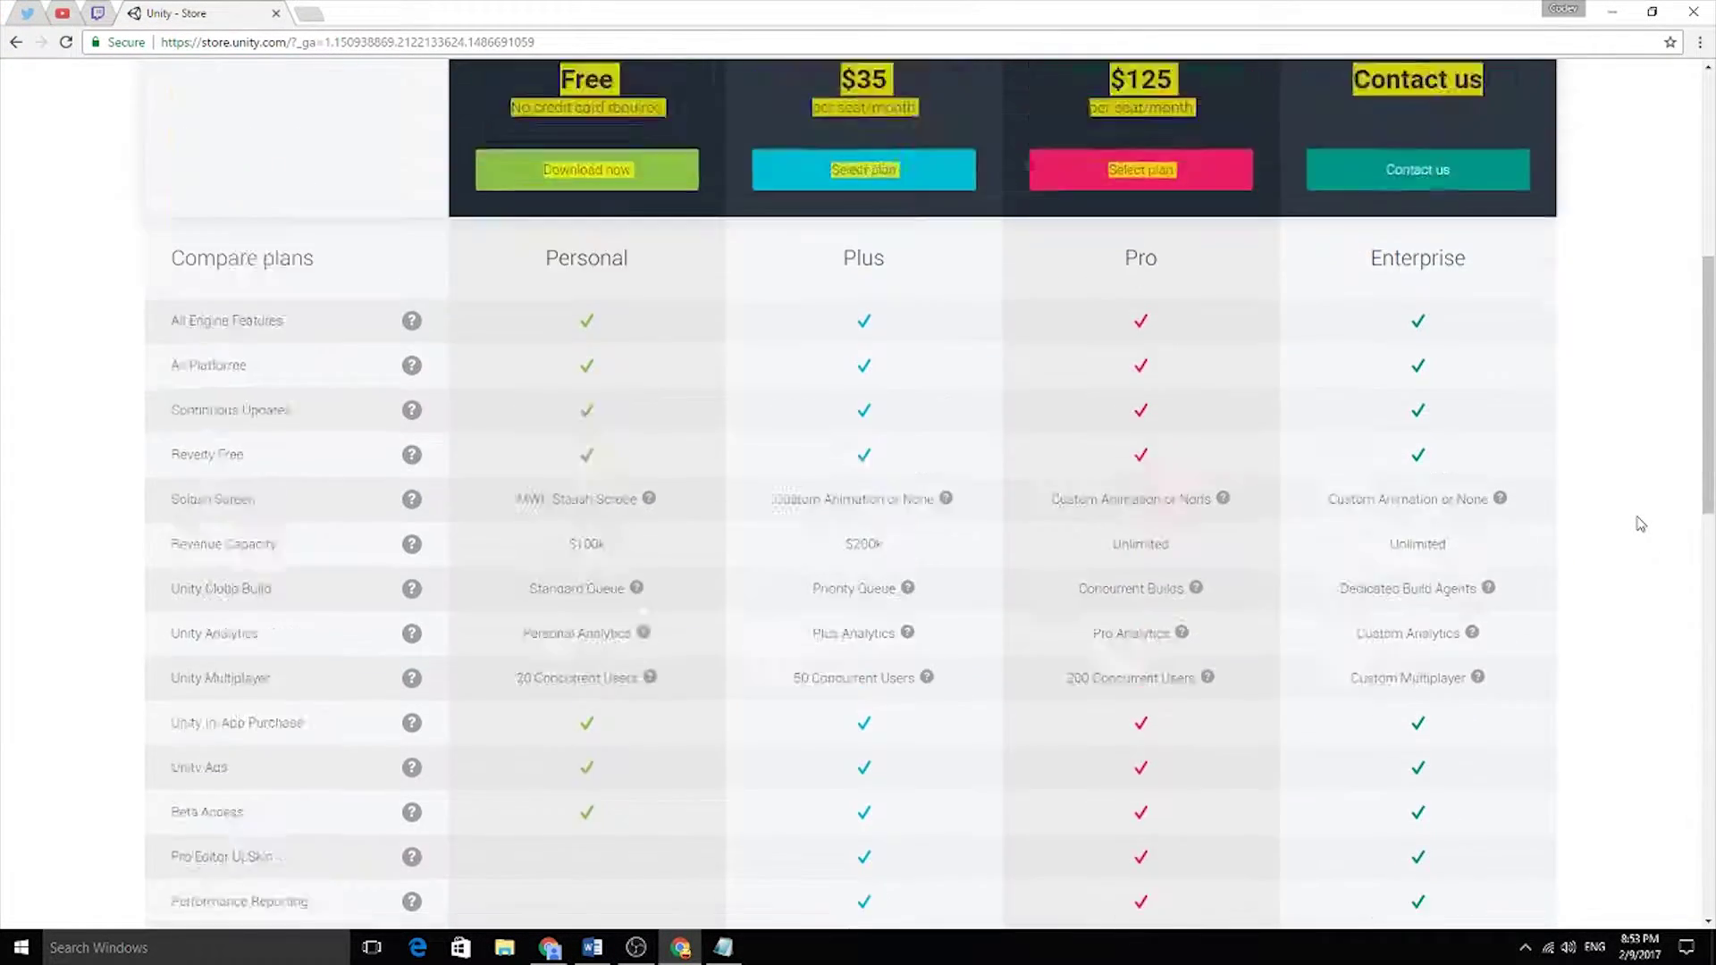
pyautogui.click(1647, 532)
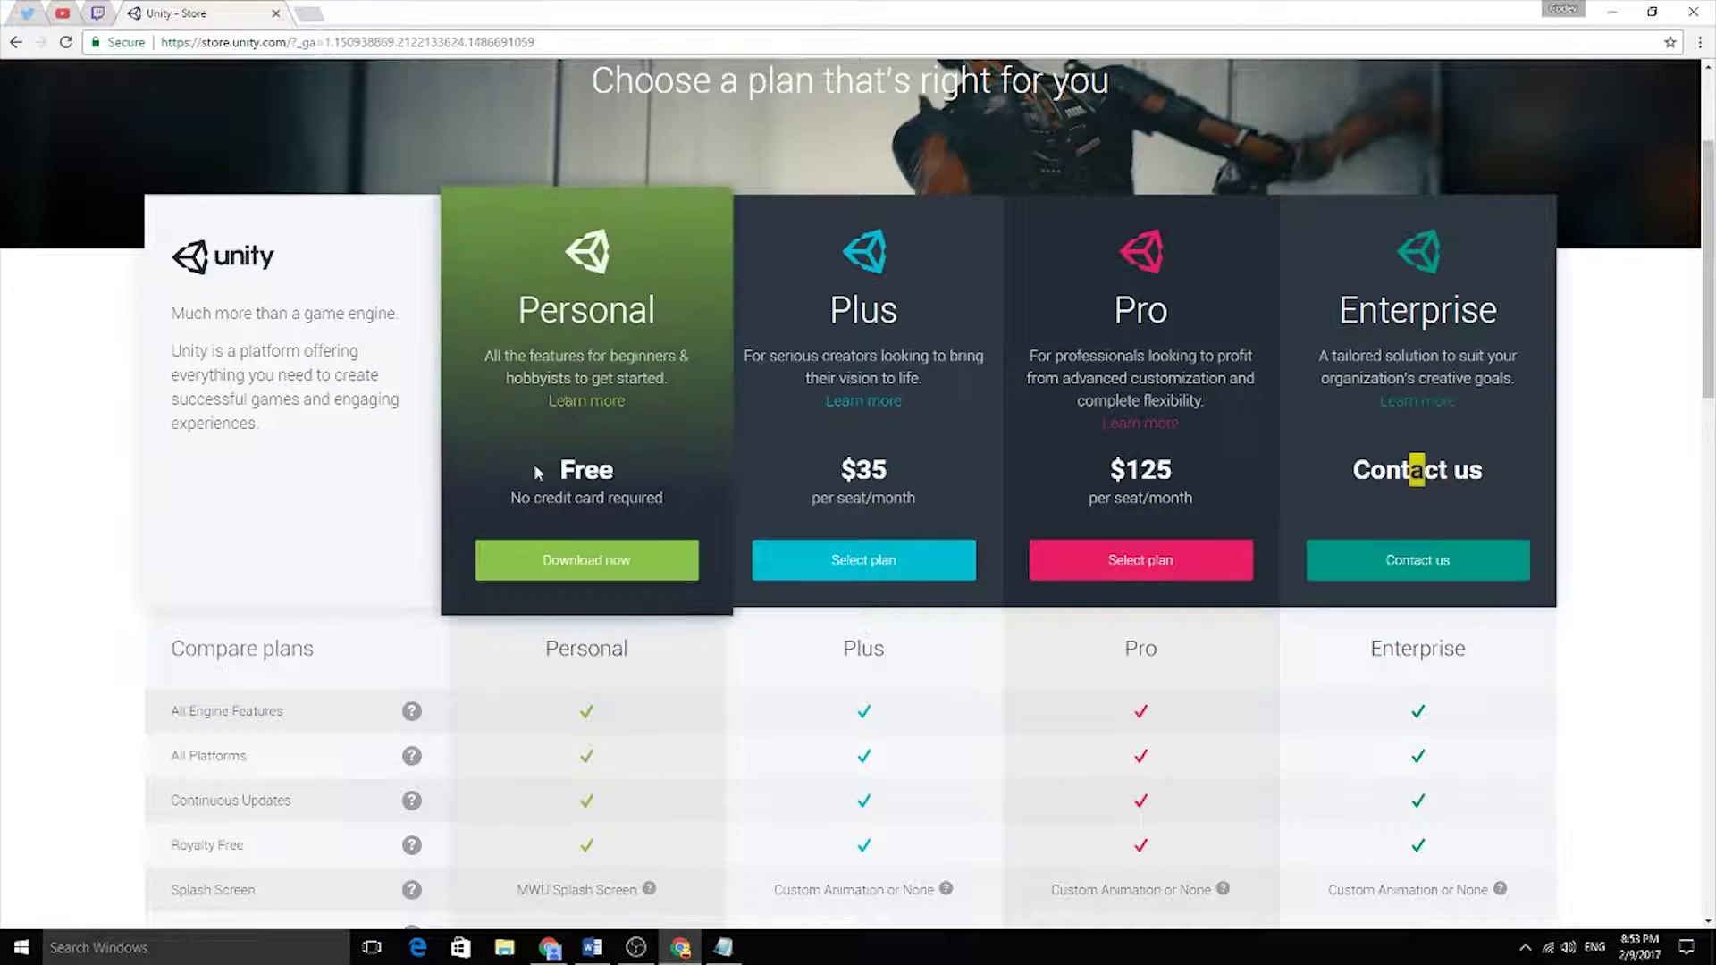
pyautogui.click(591, 558)
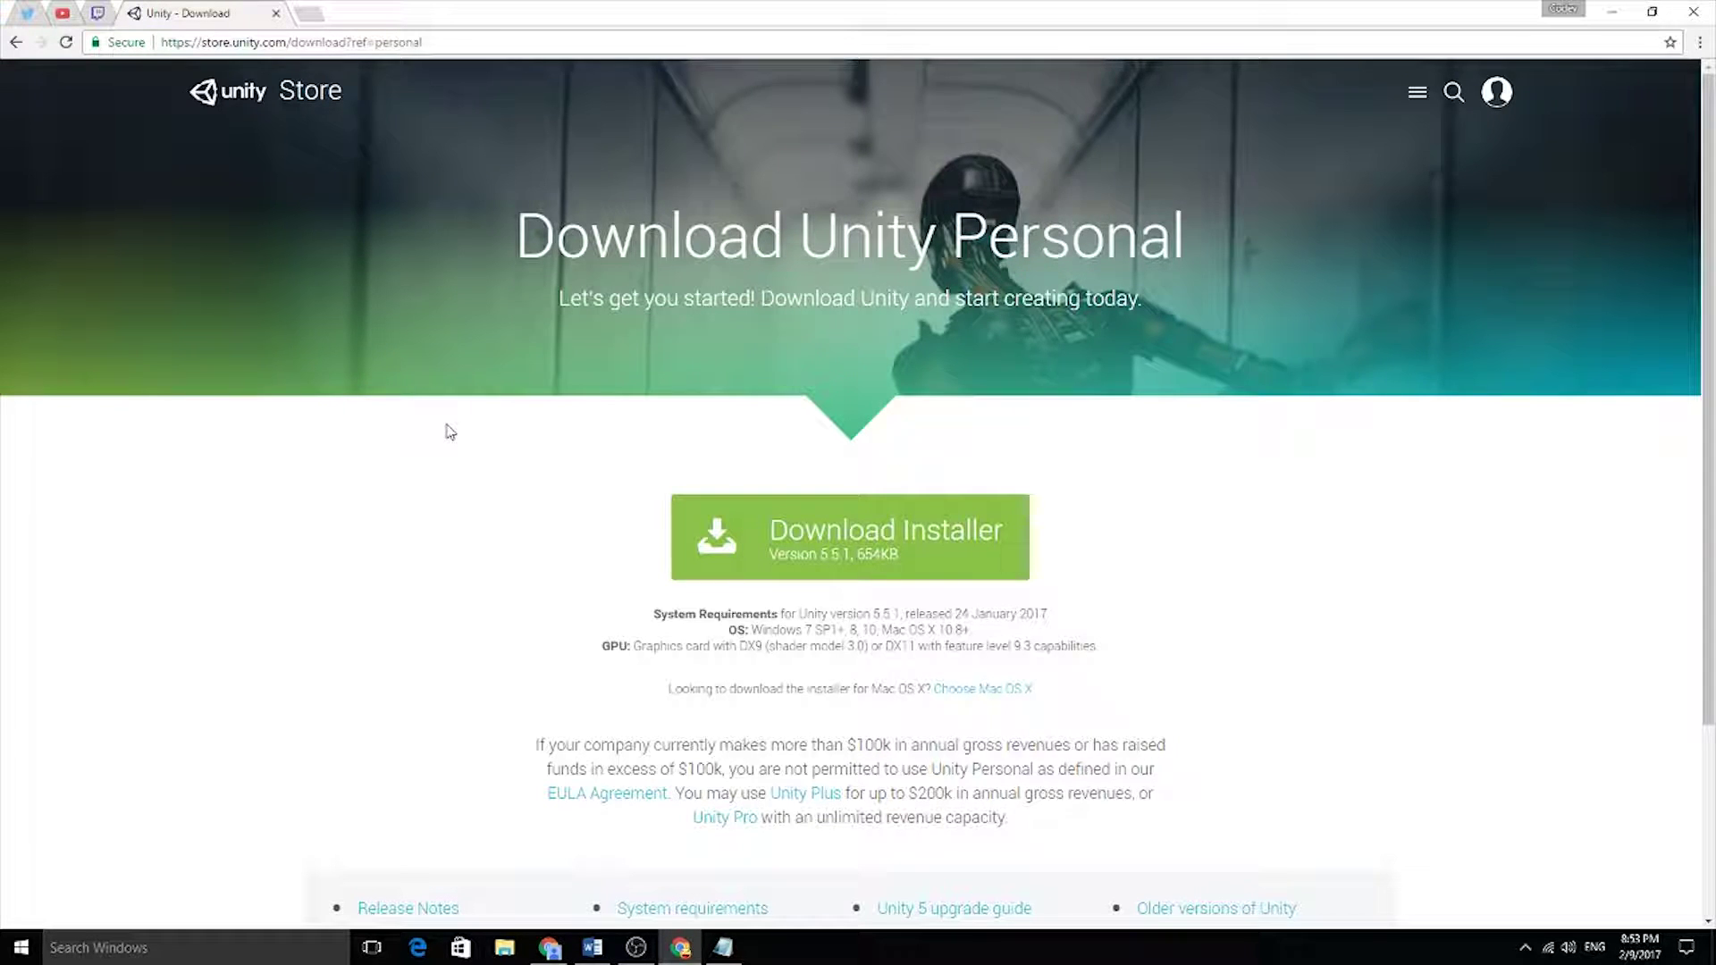
# Leave the browser, launch Unity from the desktop and look through the existing projects on disk
pyautogui.click(1606, 15)
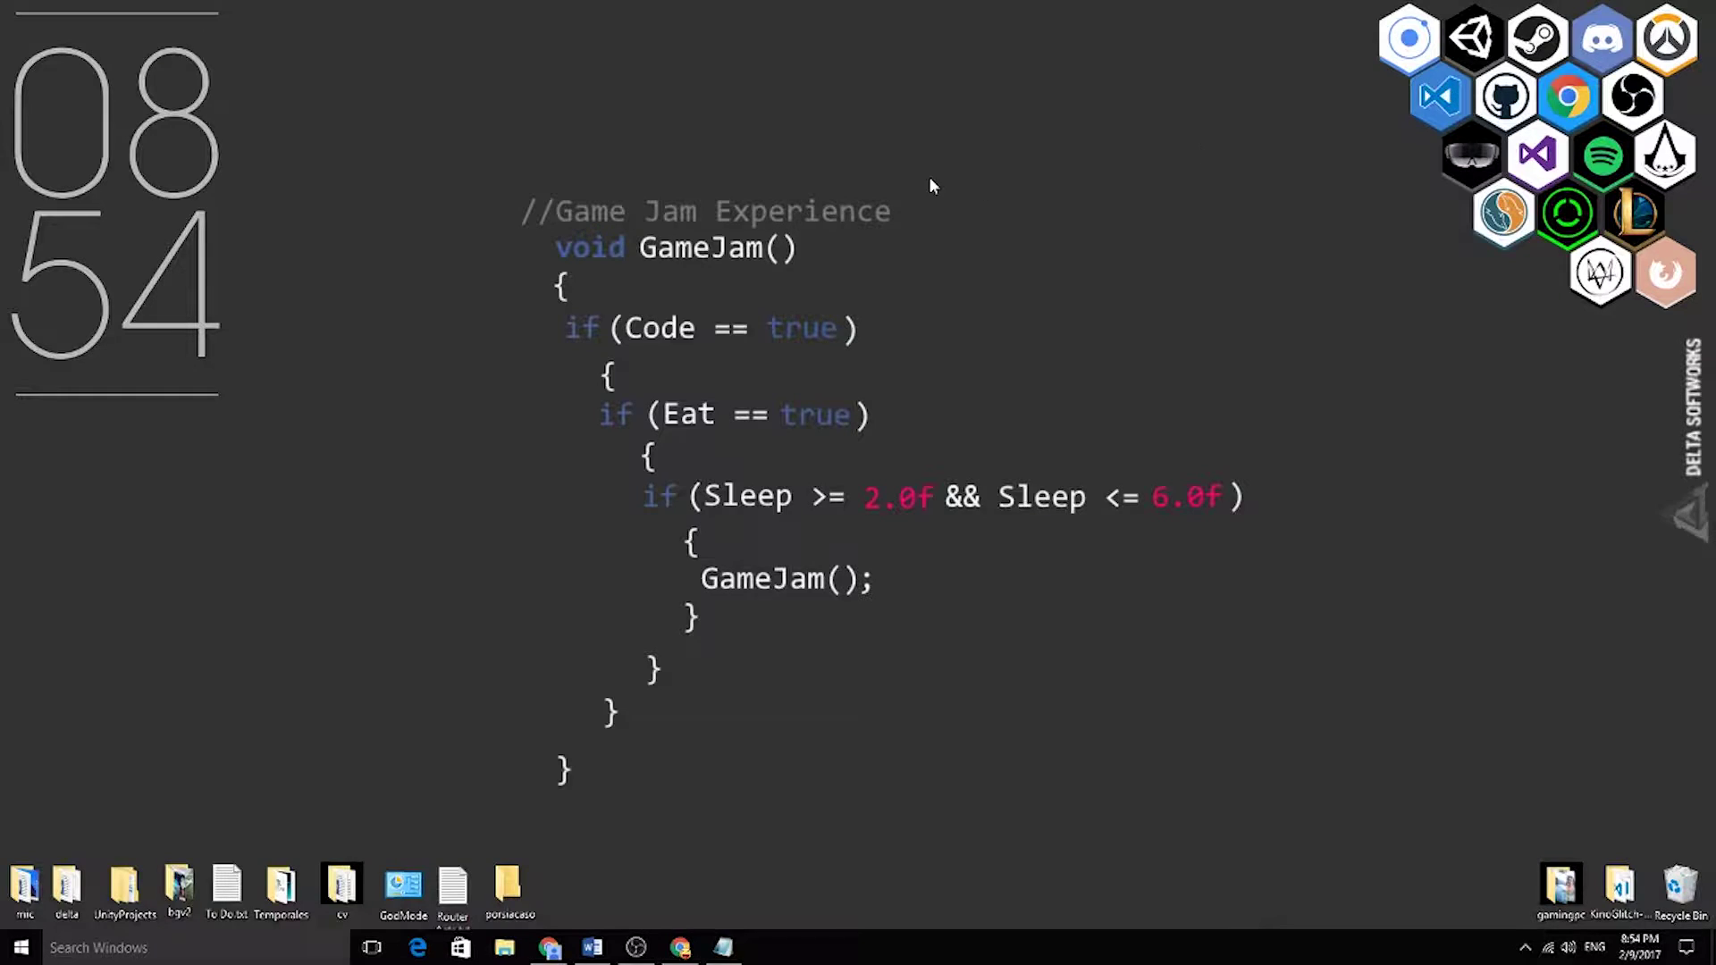
pyautogui.click(1473, 41)
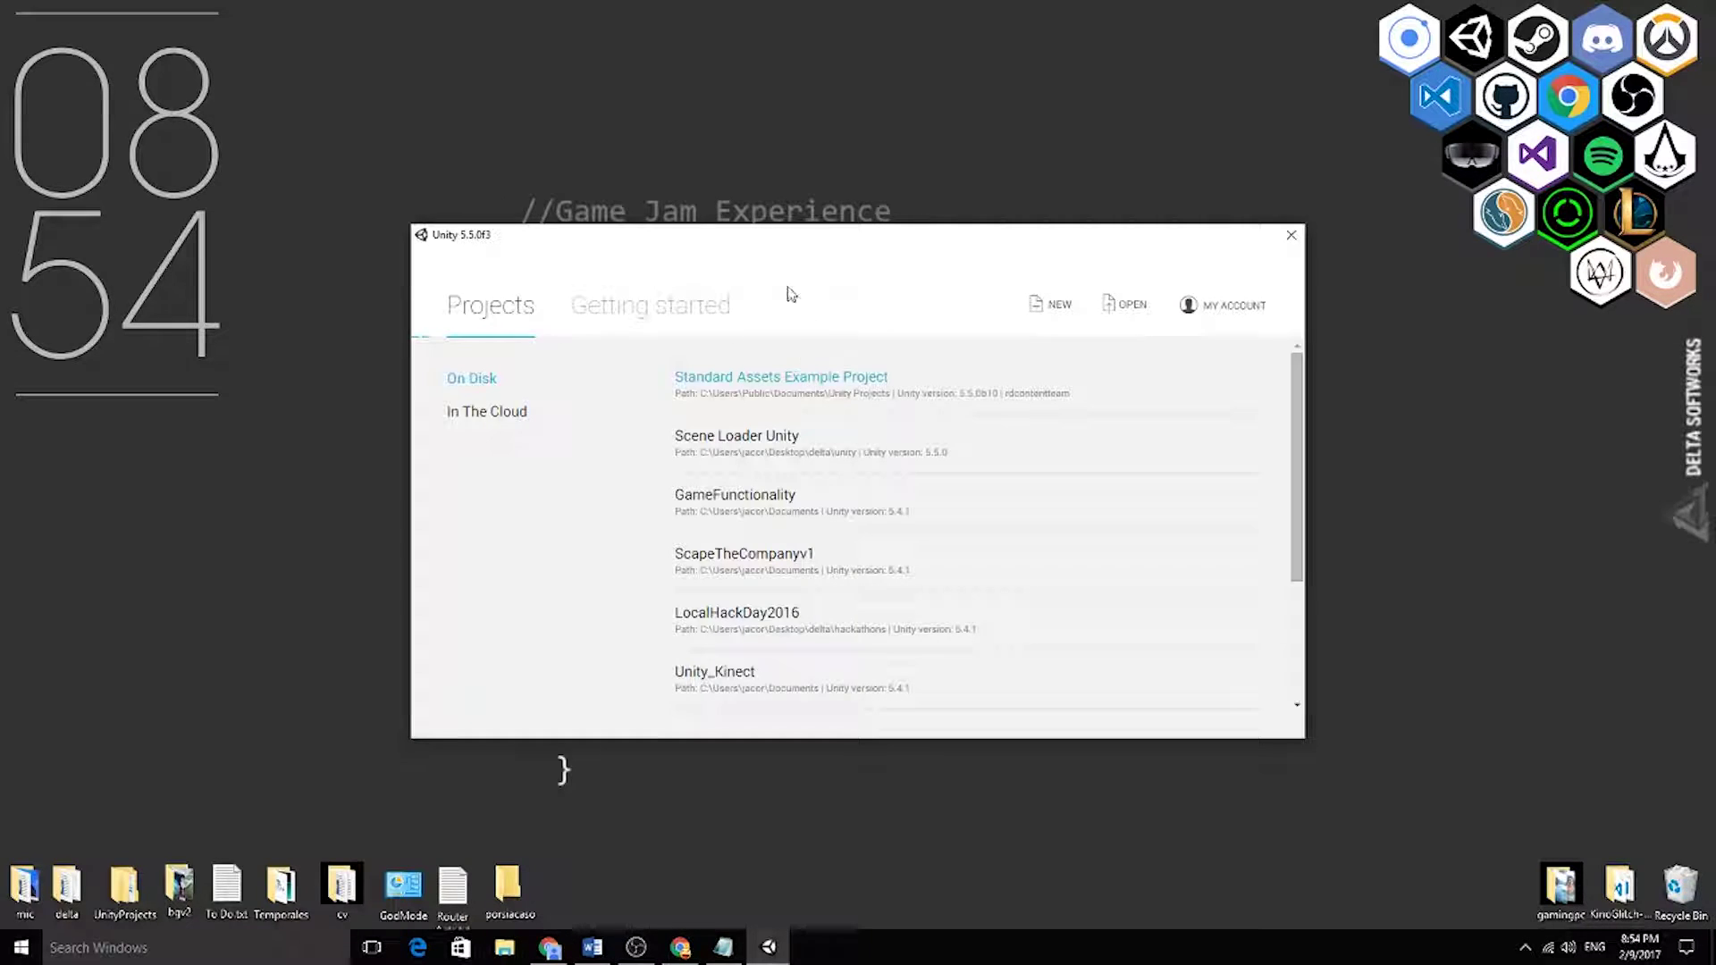
pyautogui.moveTo(755, 238); pyautogui.dragTo(761, 187)
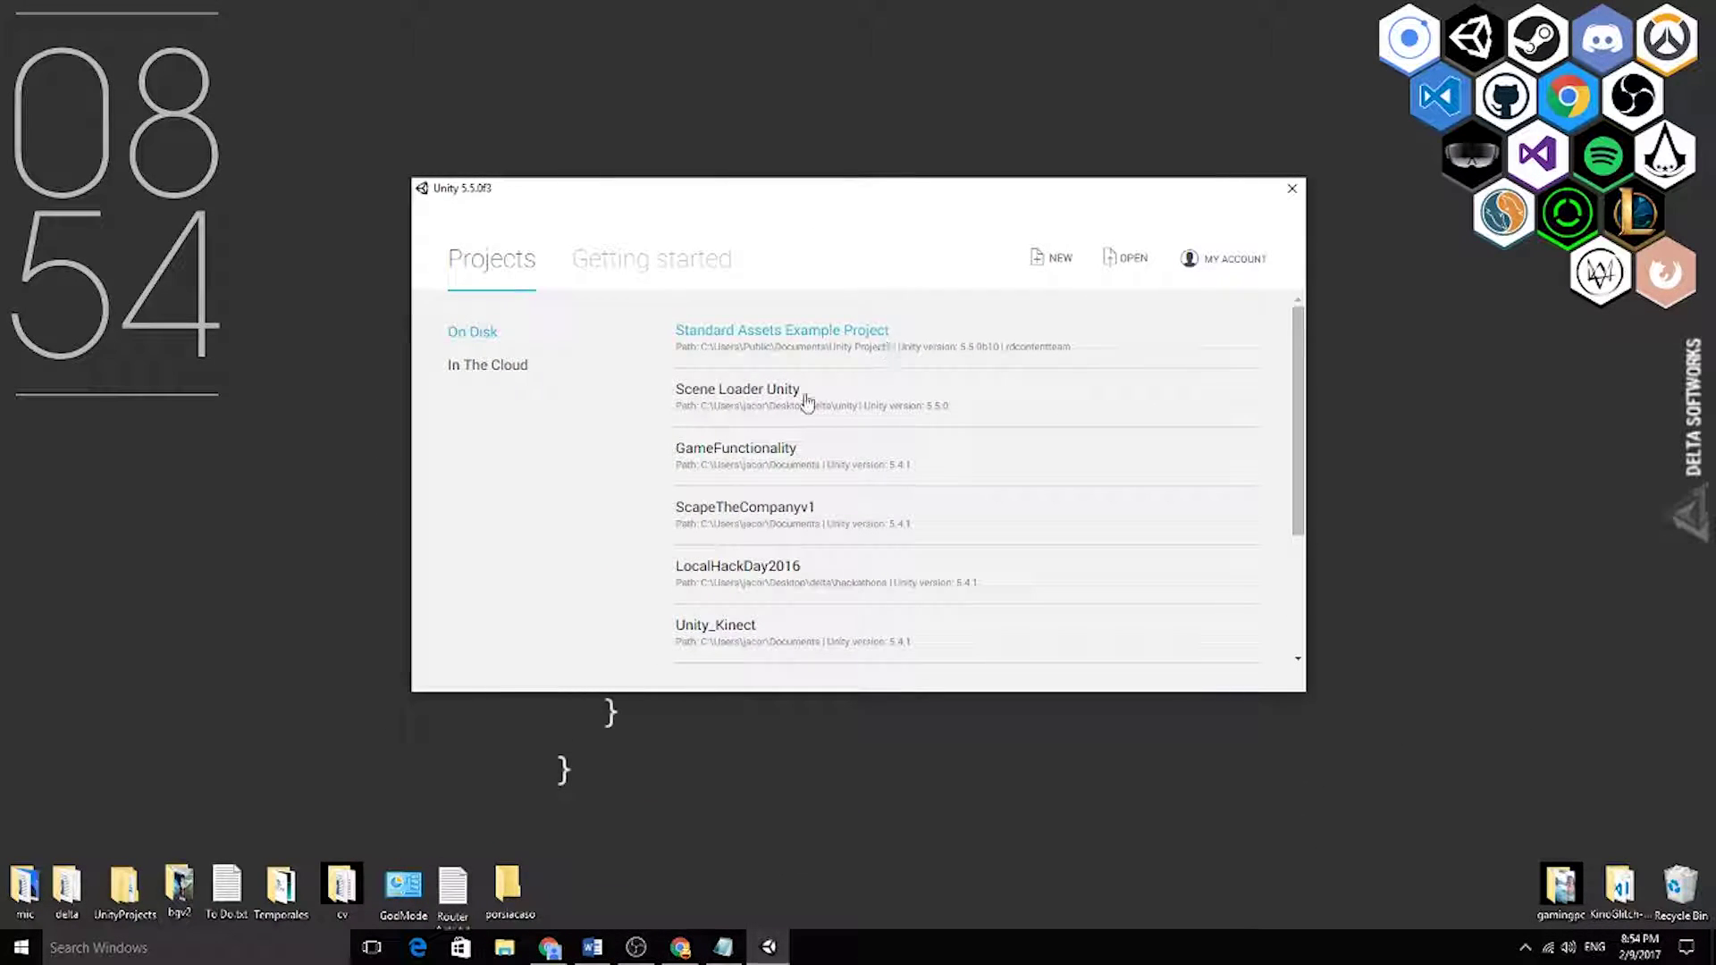
pyautogui.scroll(-3, 811, 459)
pyautogui.scroll(3, 831, 510)
# Create a new 3D Unity project named tutorial1 on the Desktop
pyautogui.click(1057, 276)
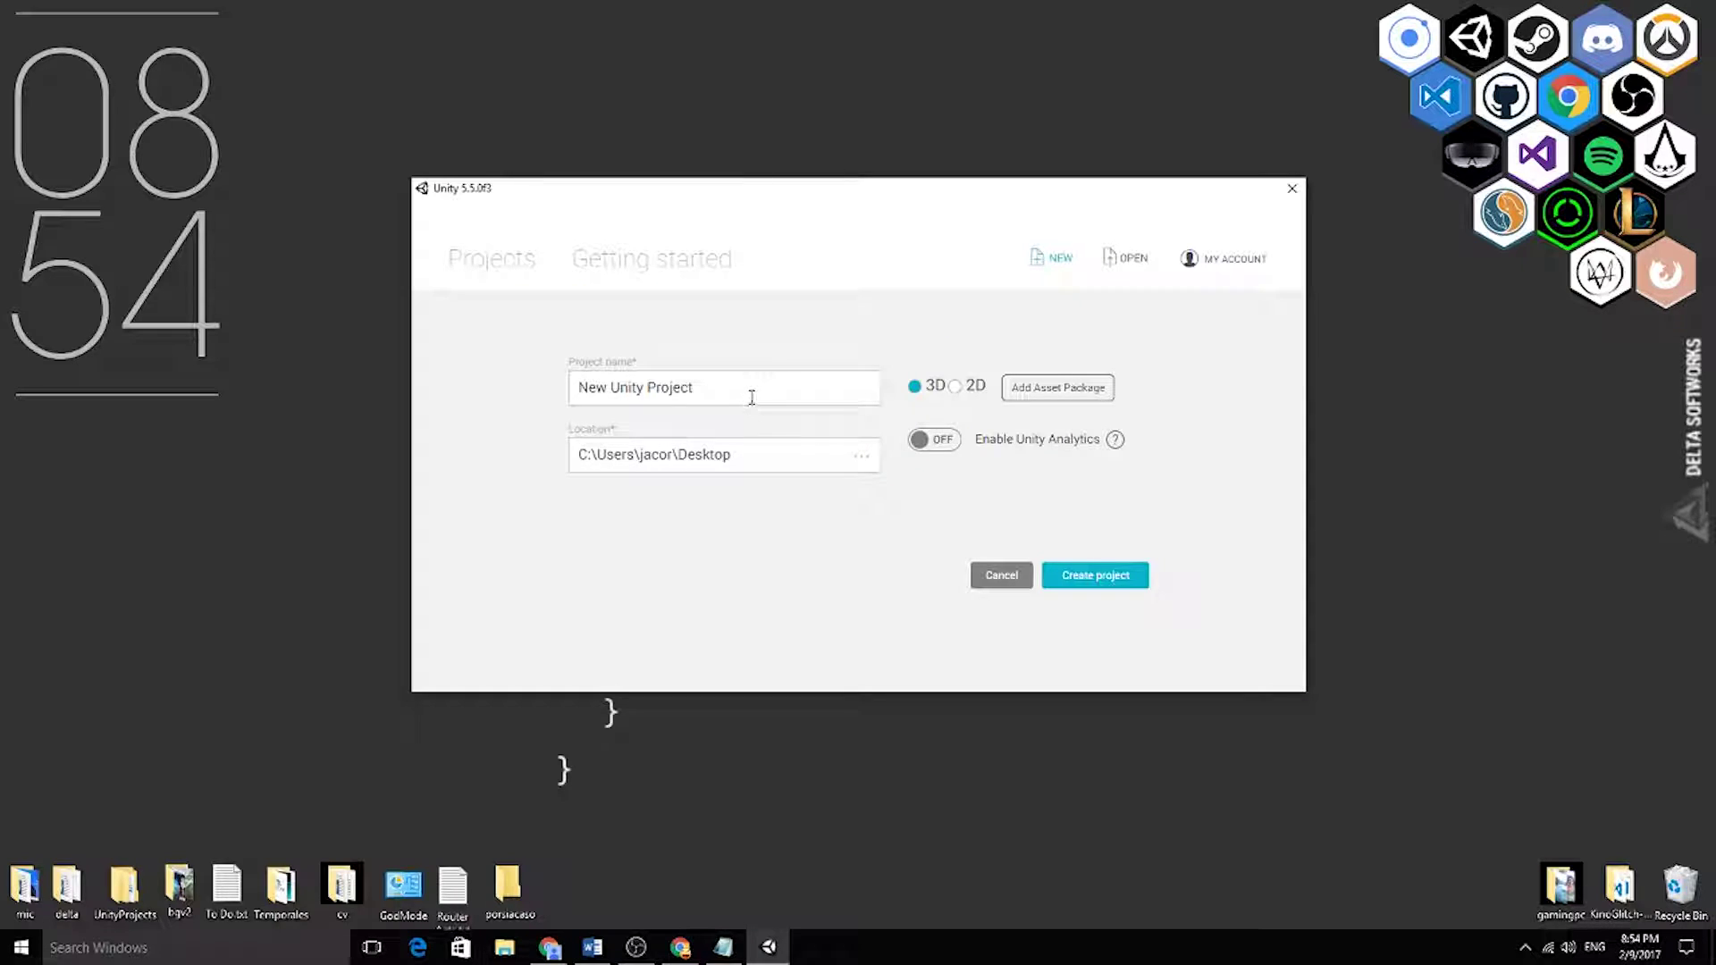
pyautogui.moveTo(750, 390); pyautogui.dragTo(325, 376)
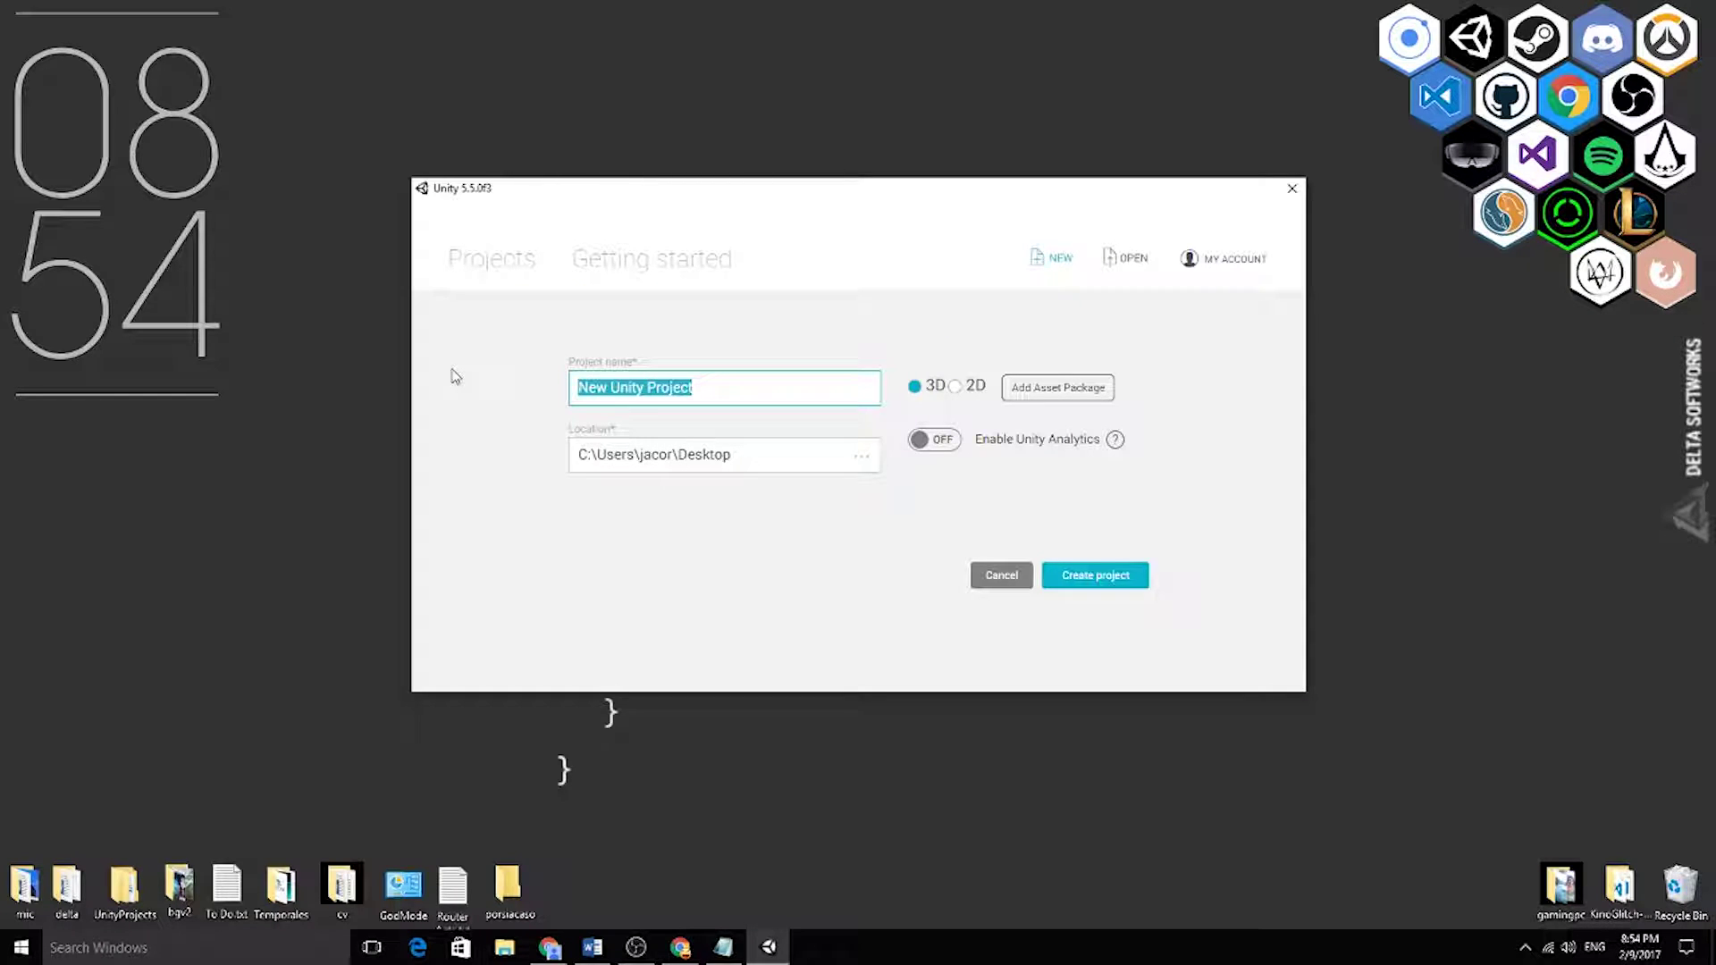
pyautogui.write('tutorial1')
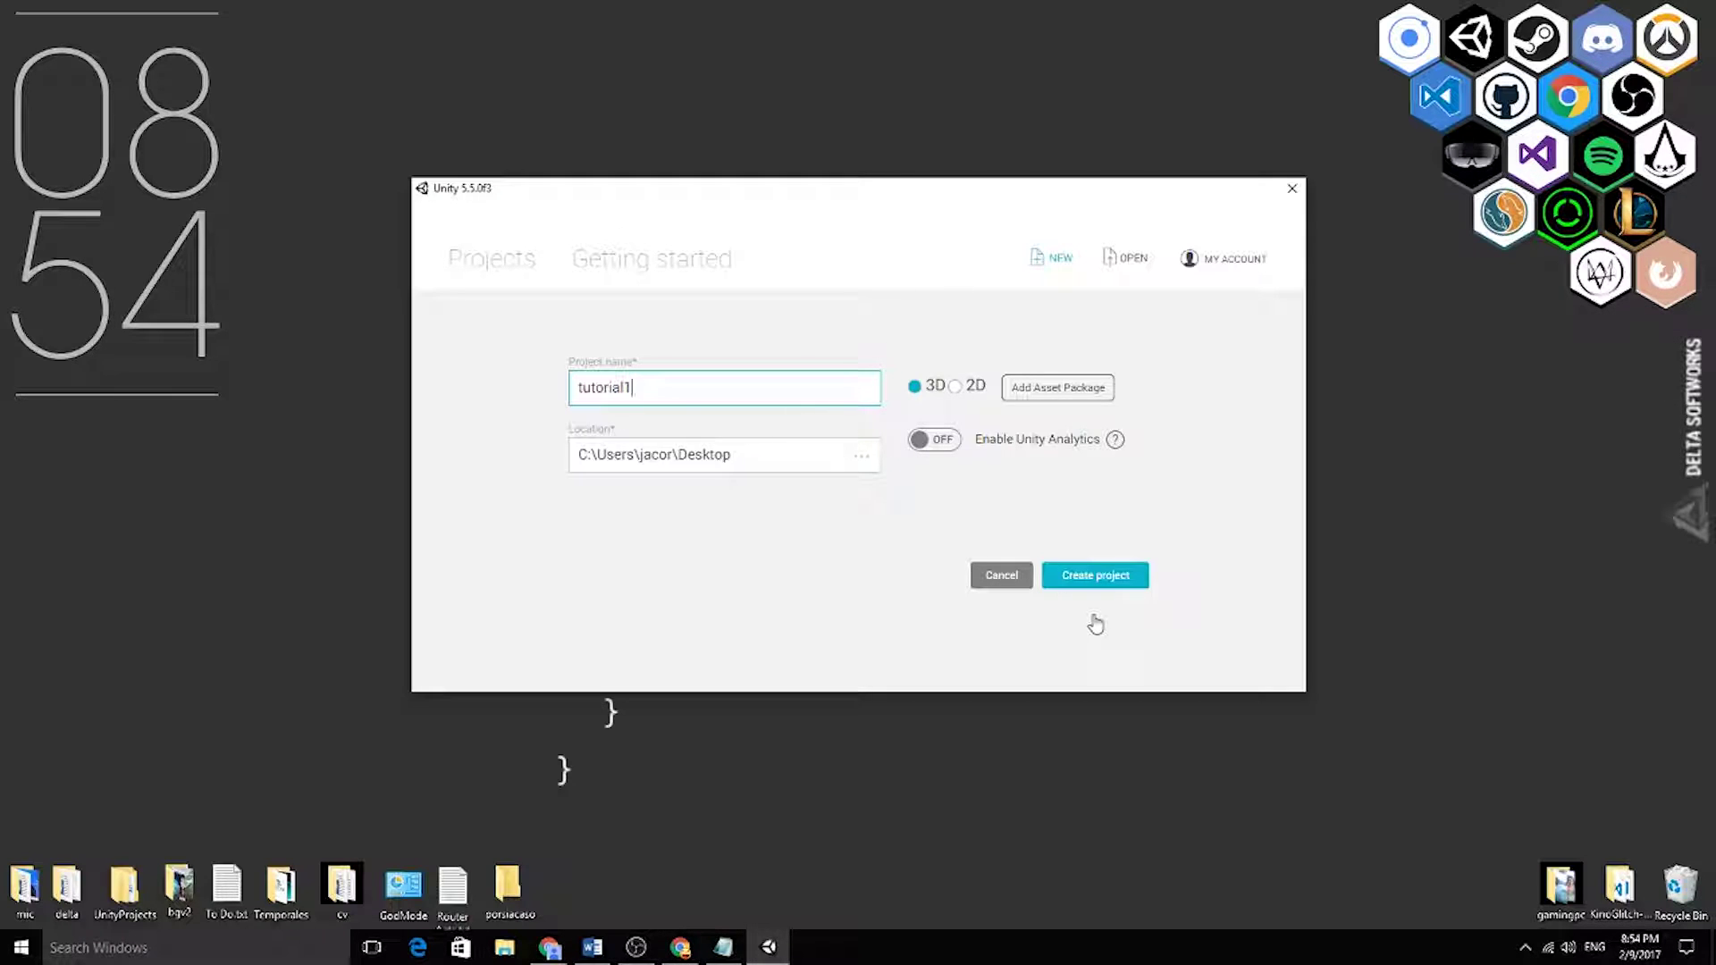
pyautogui.doubleClick(792, 391)
pyautogui.click(664, 359)
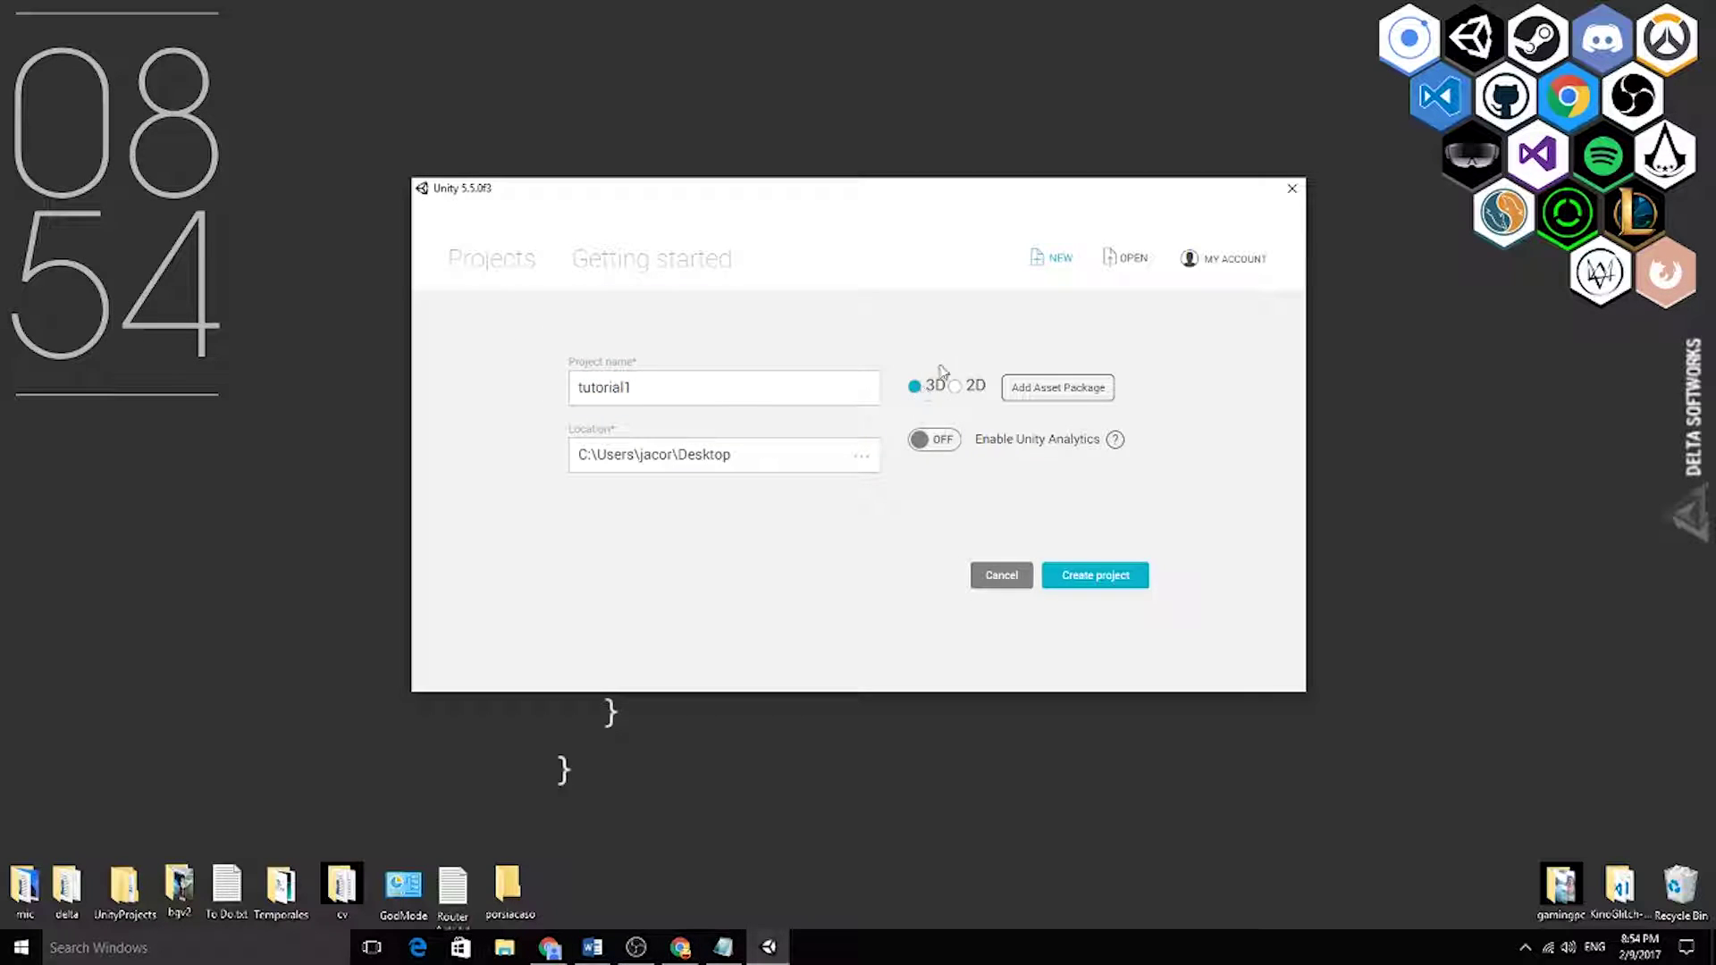
pyautogui.click(1114, 583)
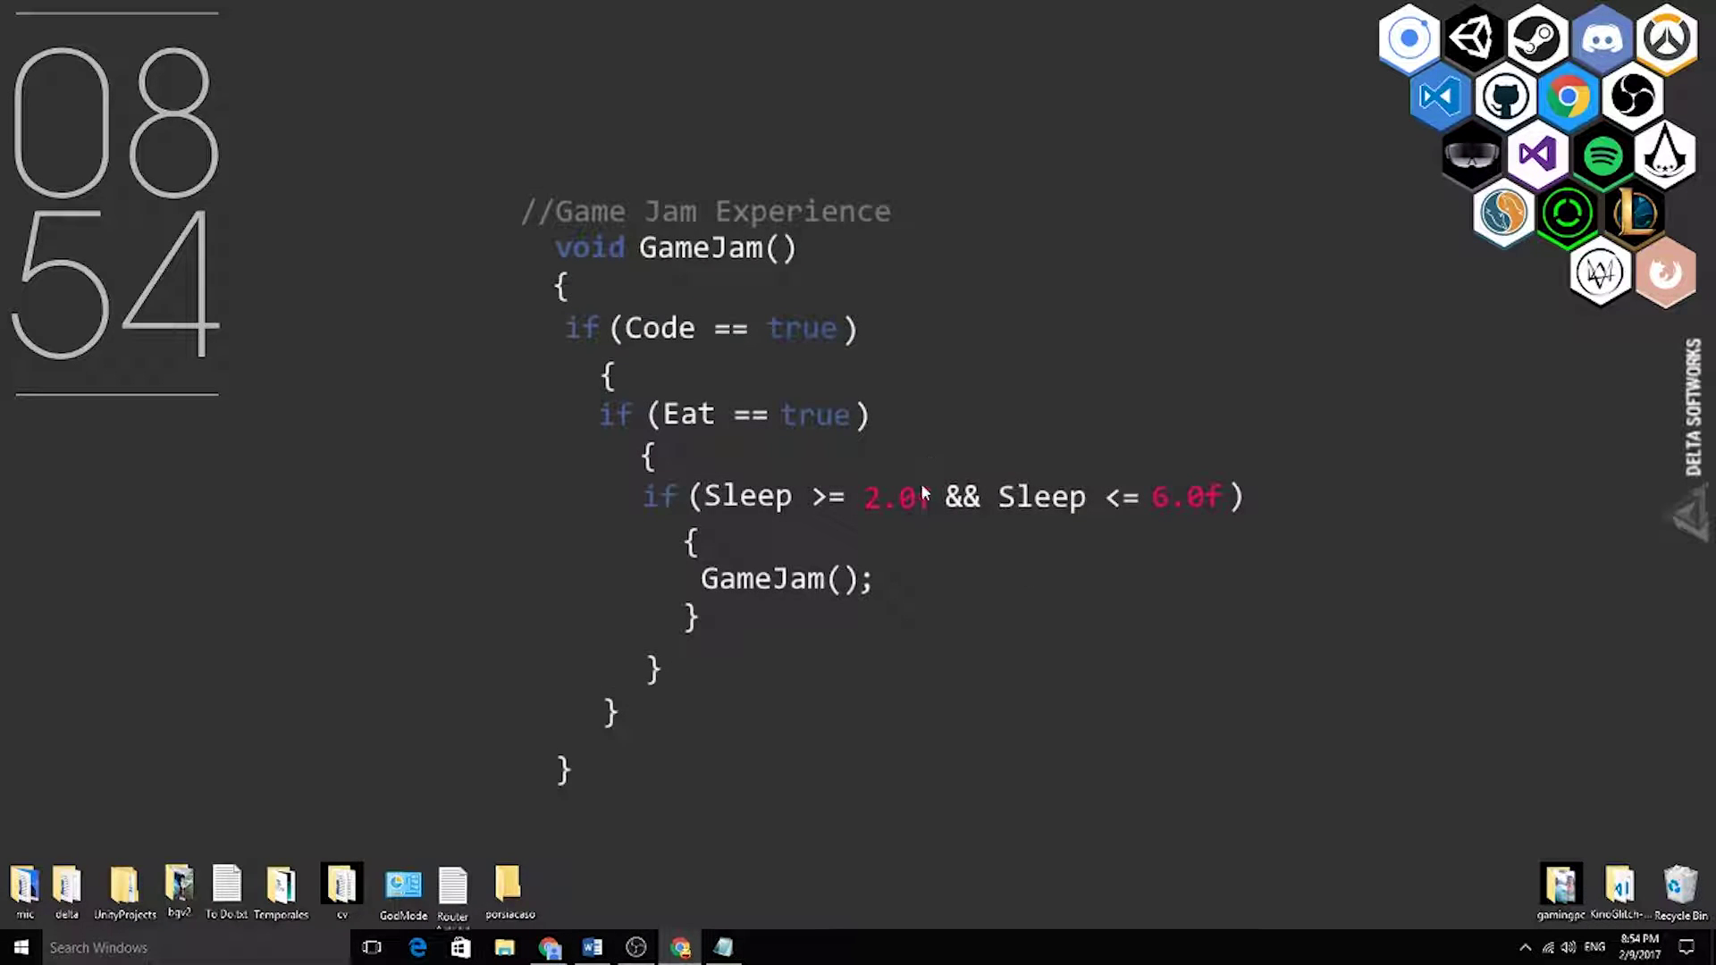
# Move the tutorial1 project folder on the desktop beside the row of existing folders
pyautogui.moveTo(31, 34); pyautogui.dragTo(631, 847)
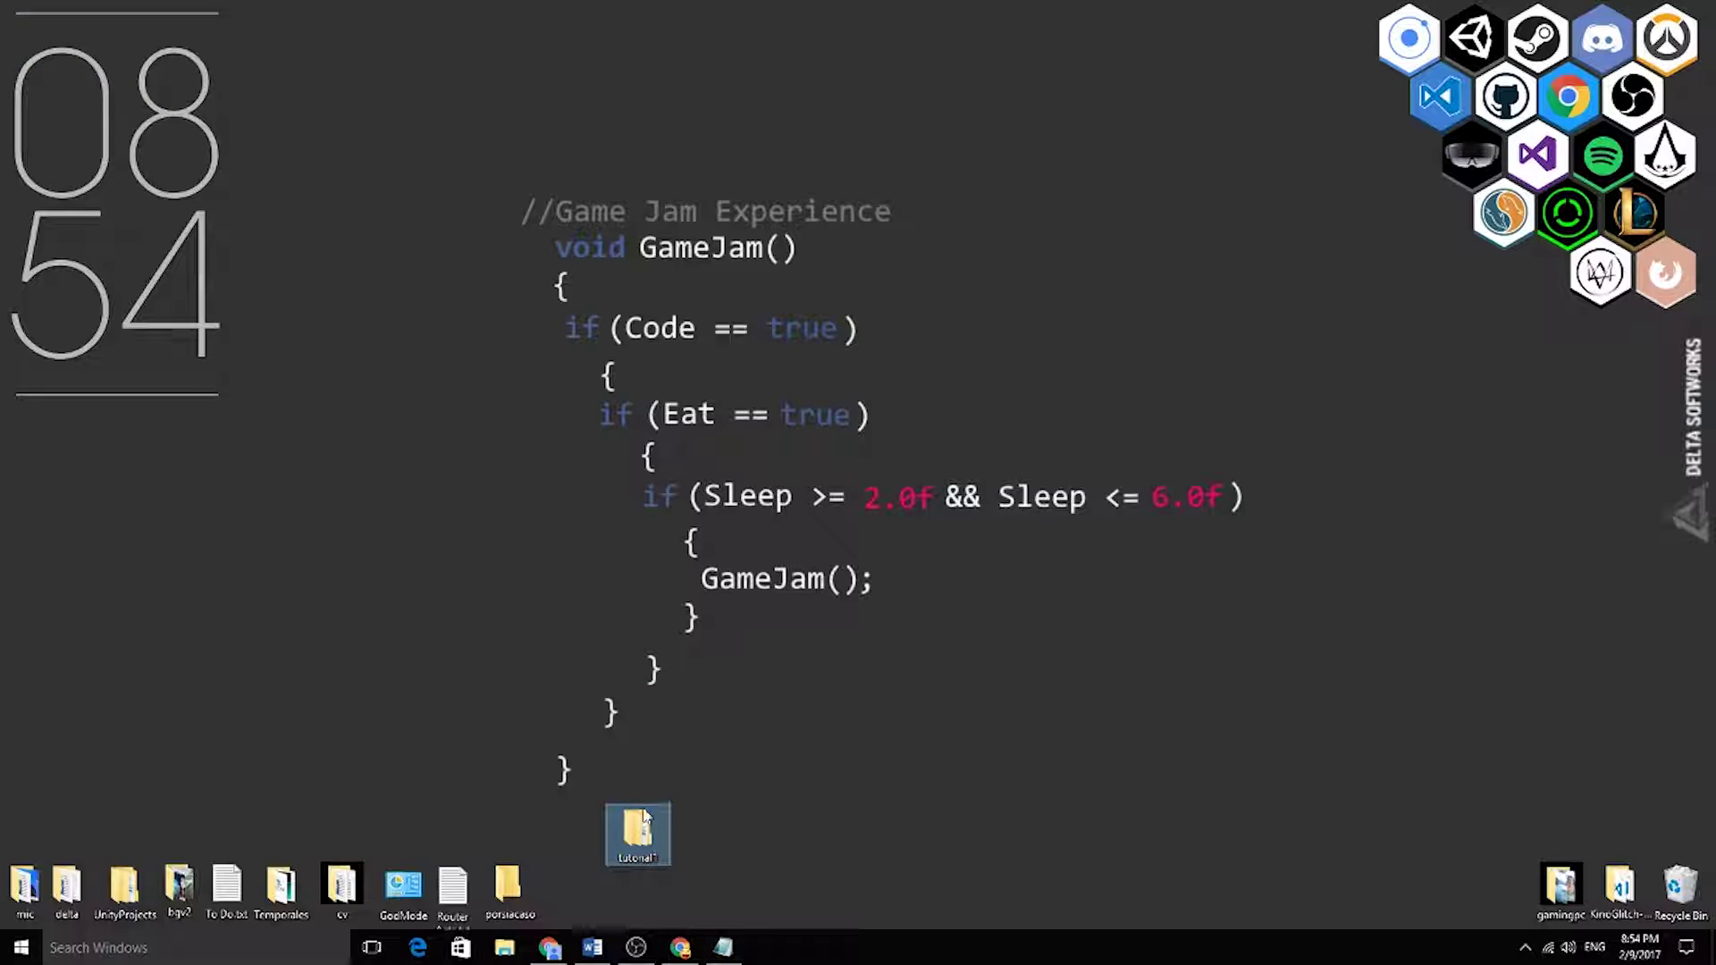
pyautogui.moveTo(619, 843); pyautogui.dragTo(547, 894)
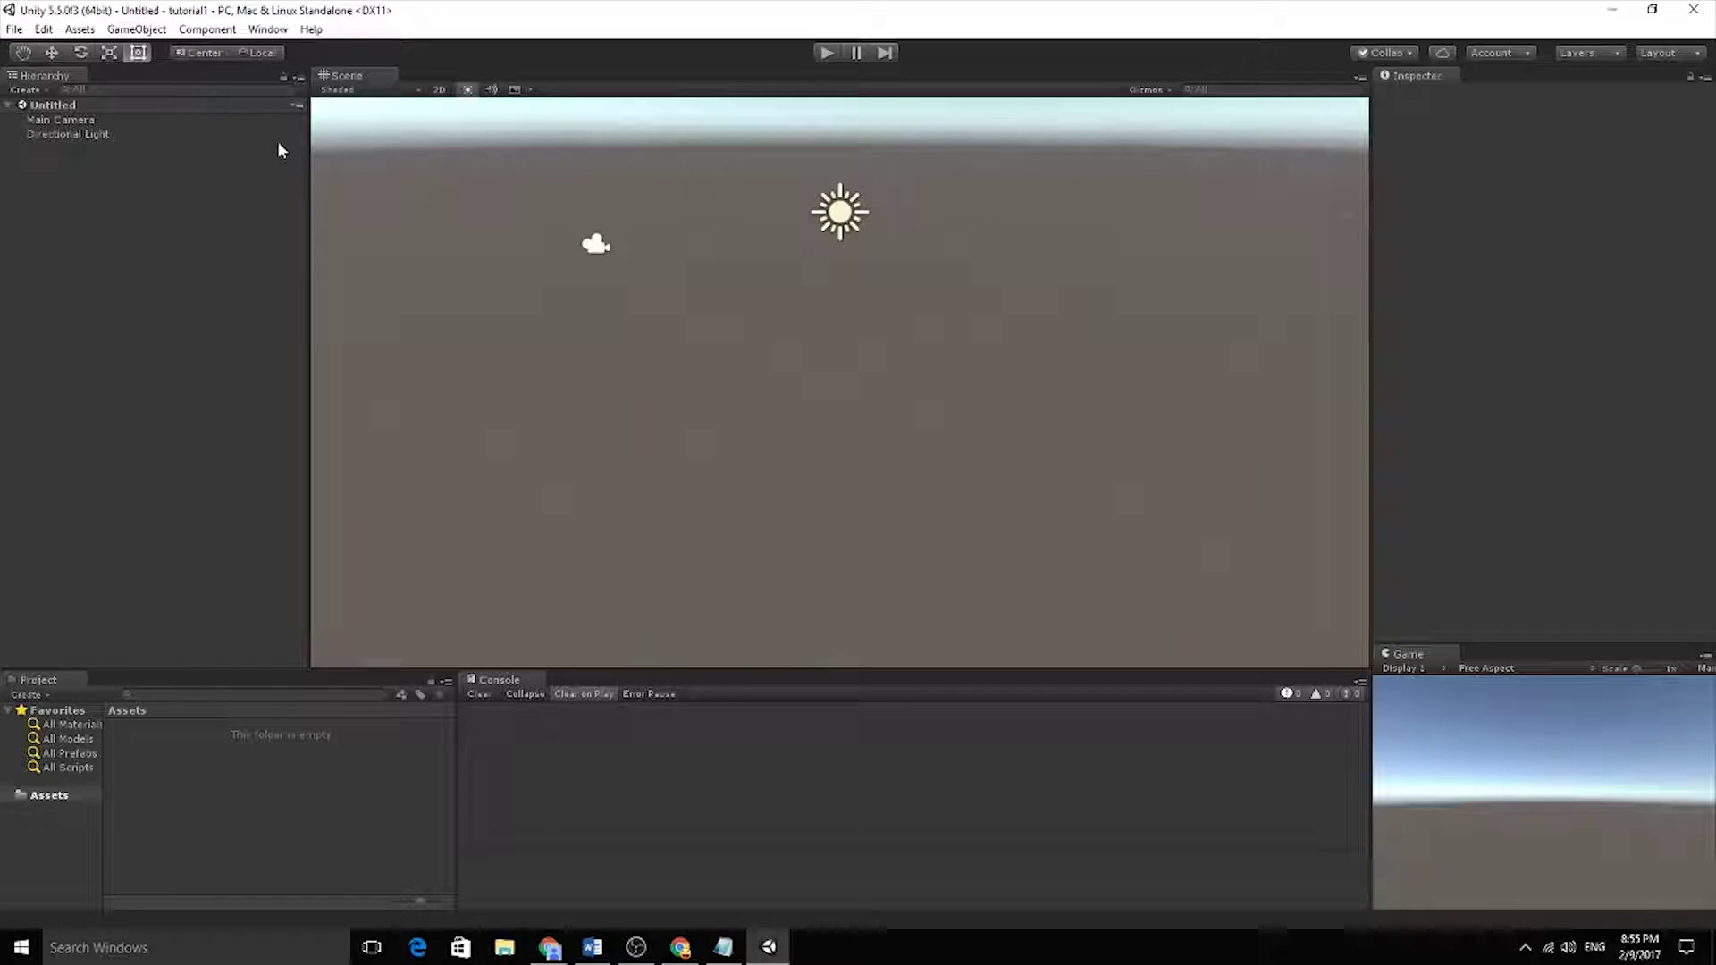
# Switch the Unity editor's window arrangement to the Default layout
pyautogui.click(1667, 52)
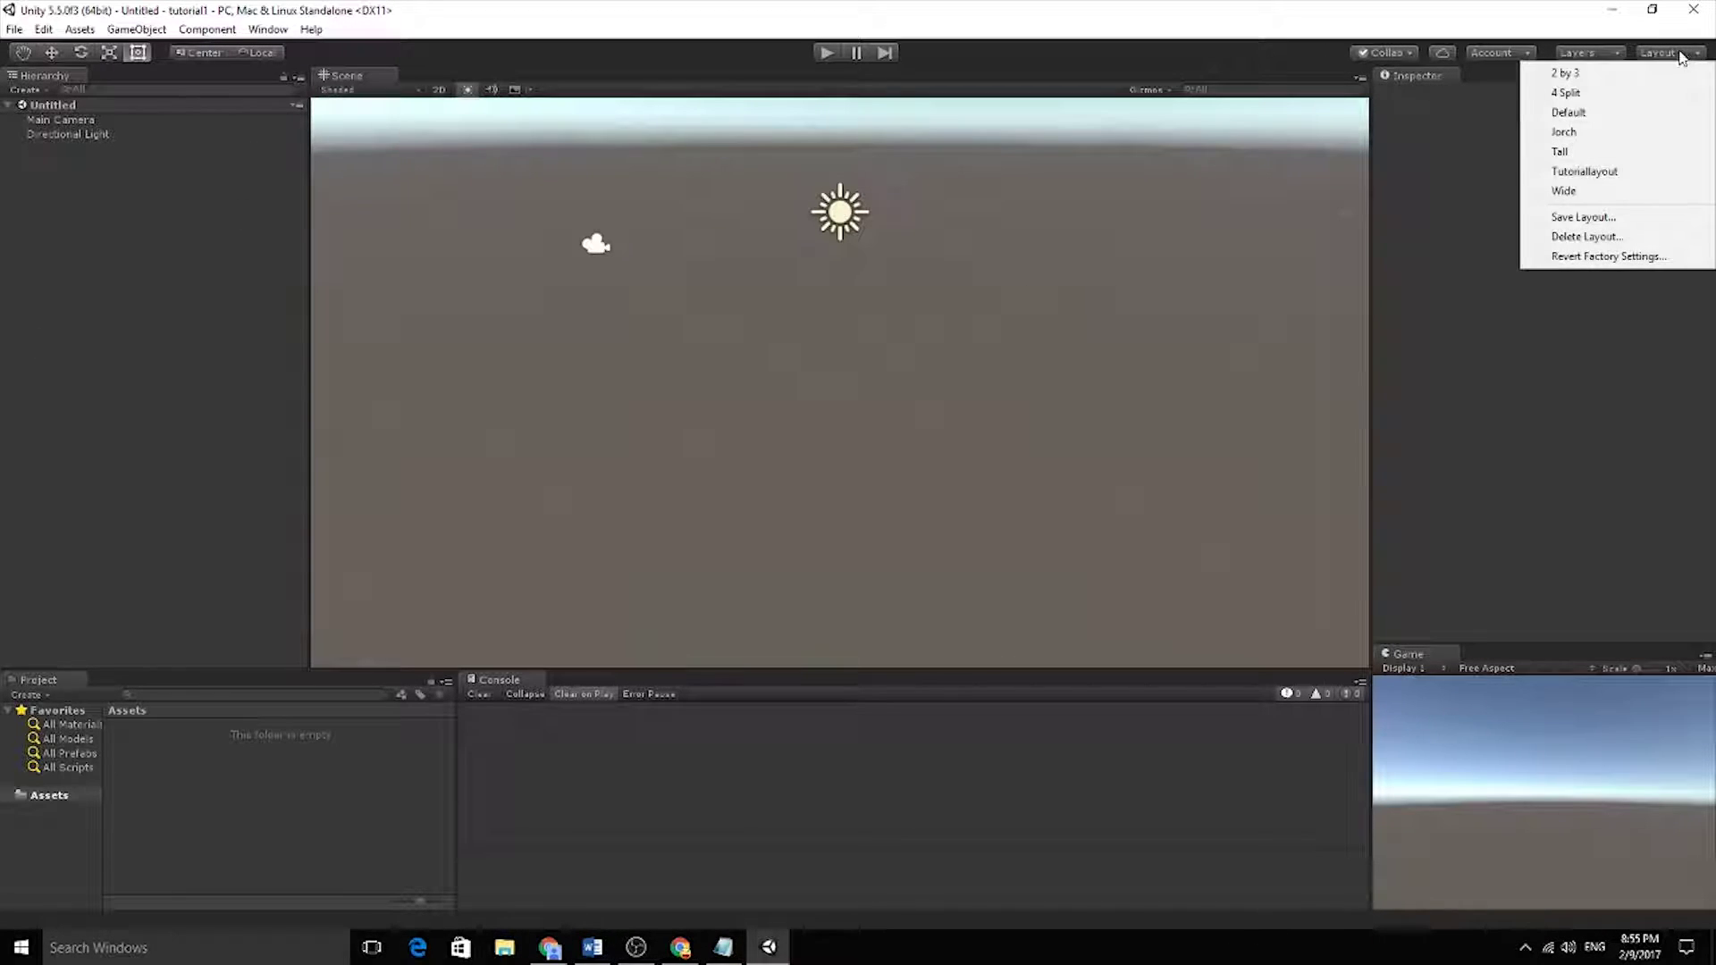
pyautogui.click(196, 394)
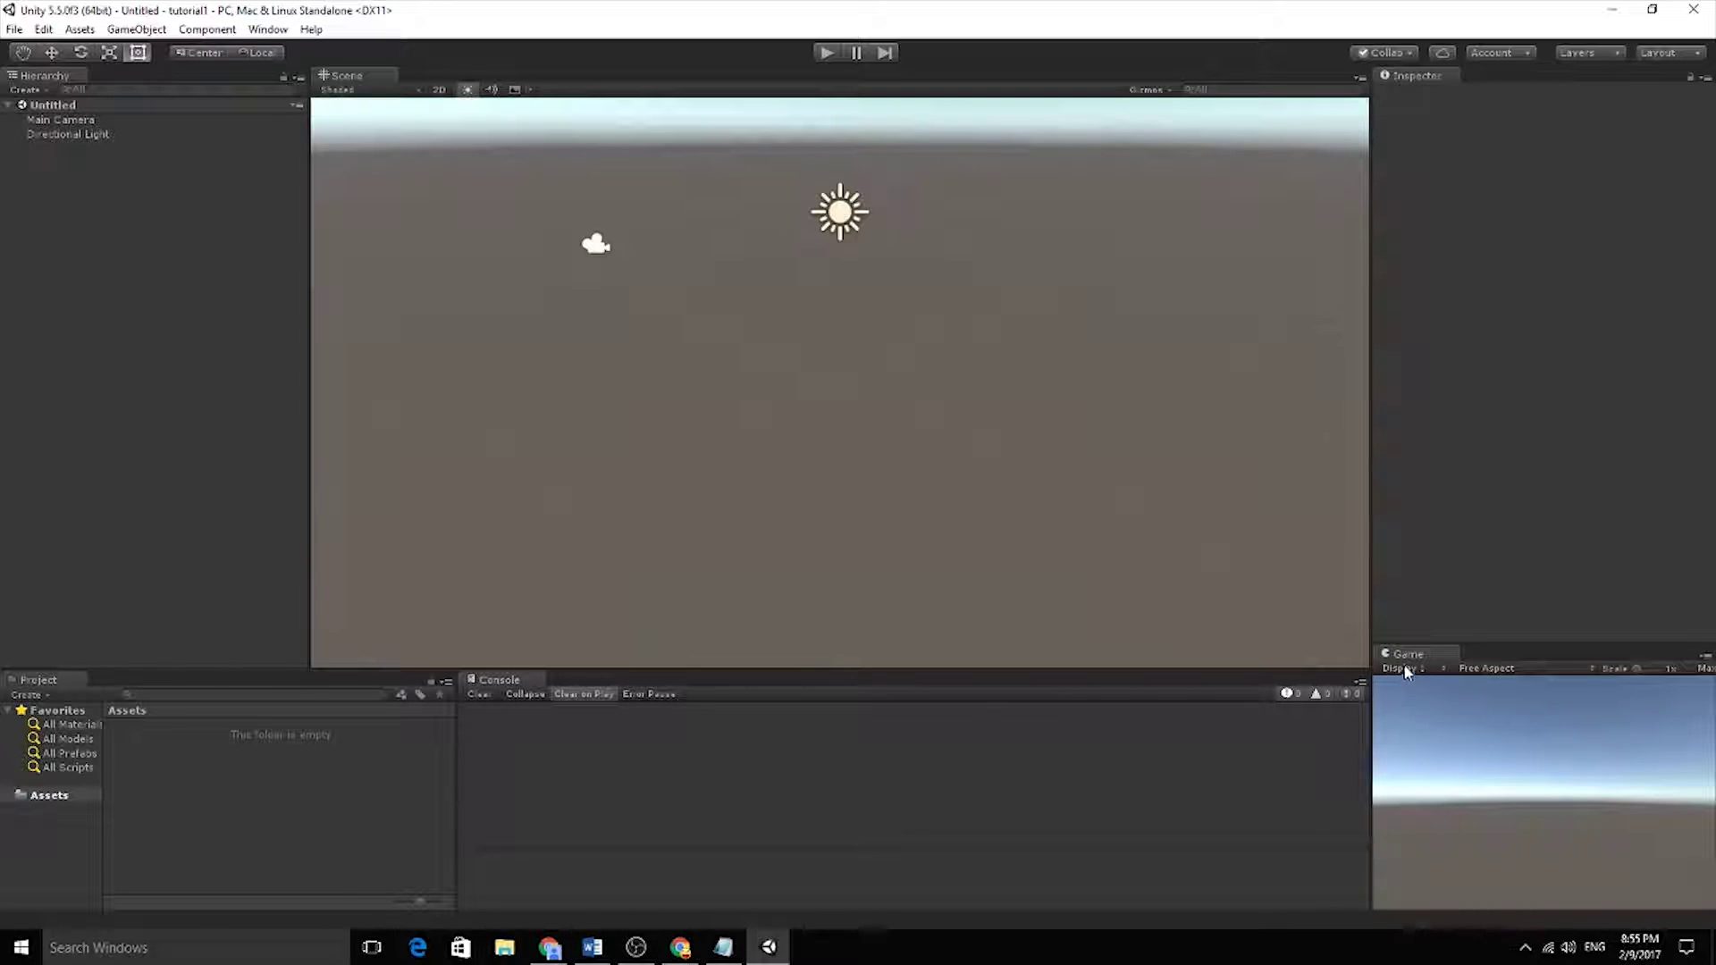
pyautogui.moveTo(1463, 643); pyautogui.dragTo(1464, 667)
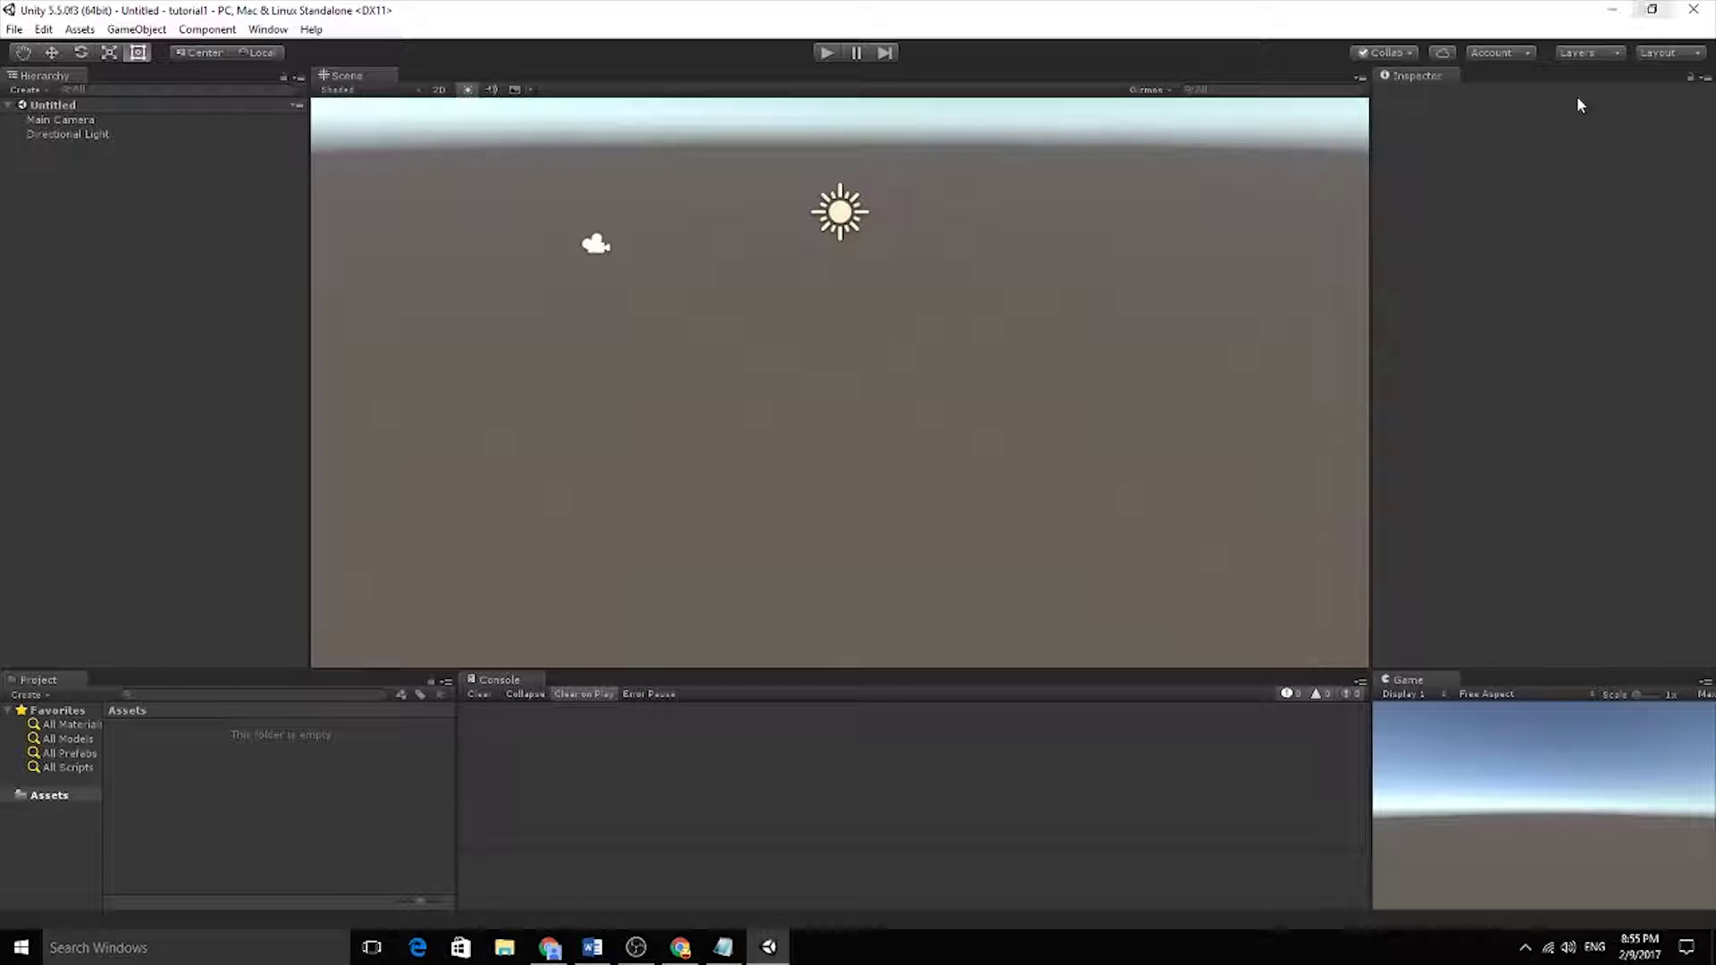
pyautogui.click(1660, 52)
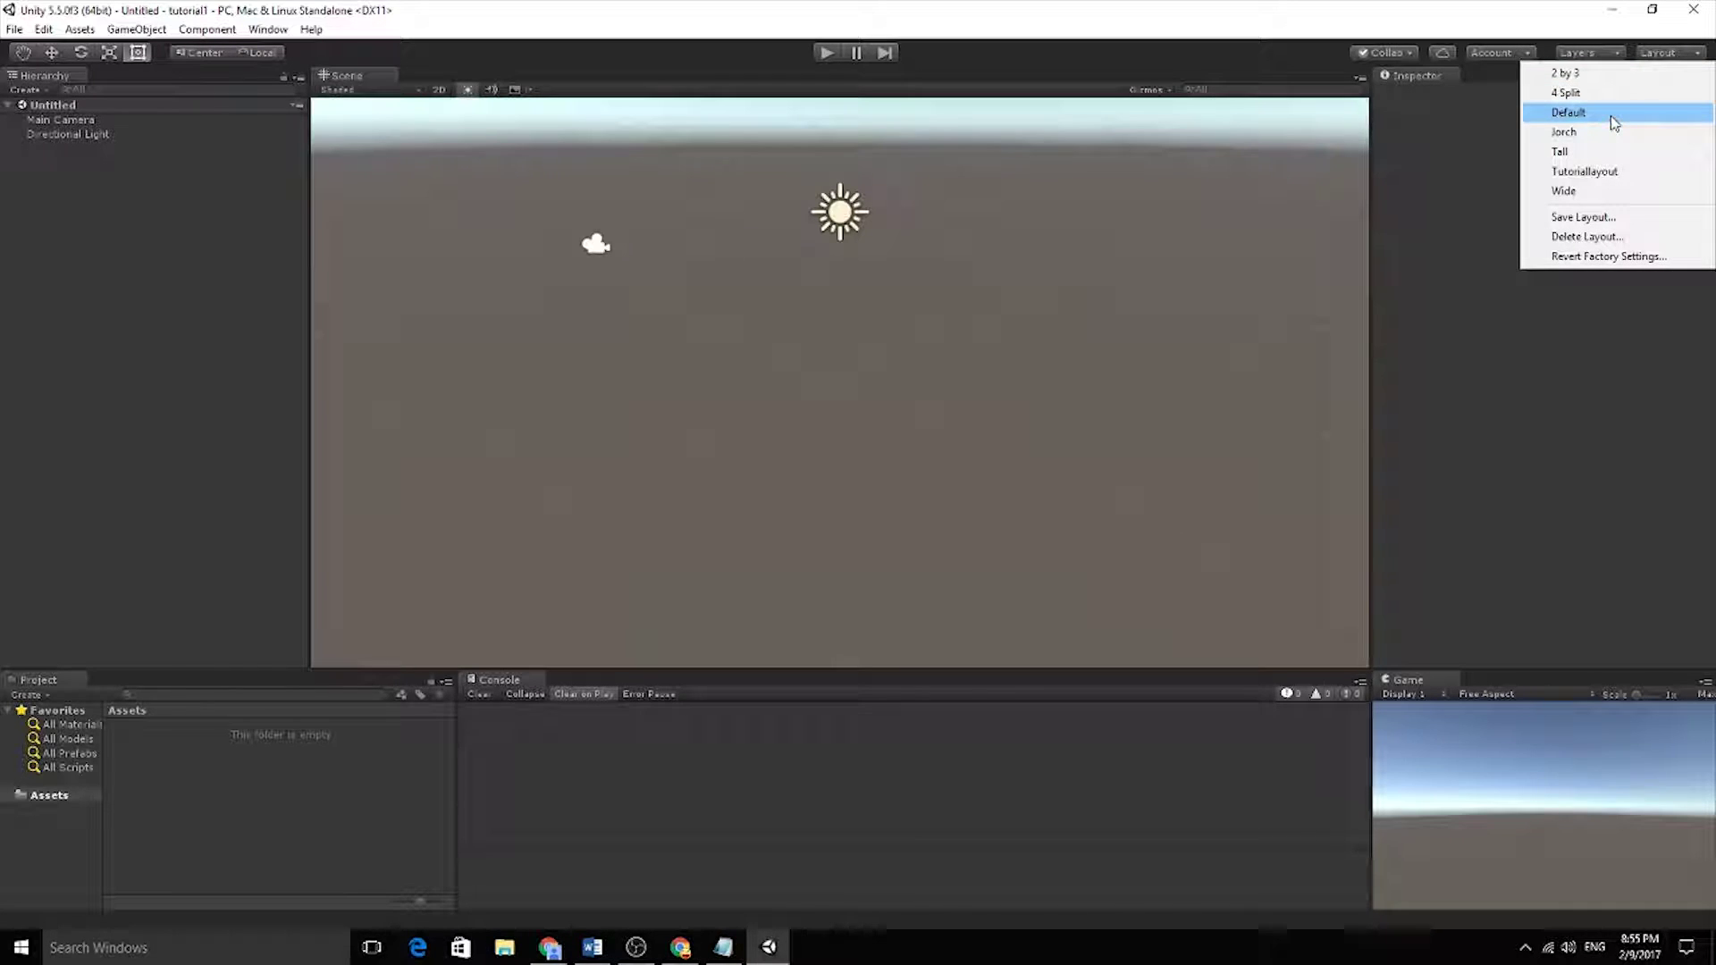
pyautogui.click(1612, 114)
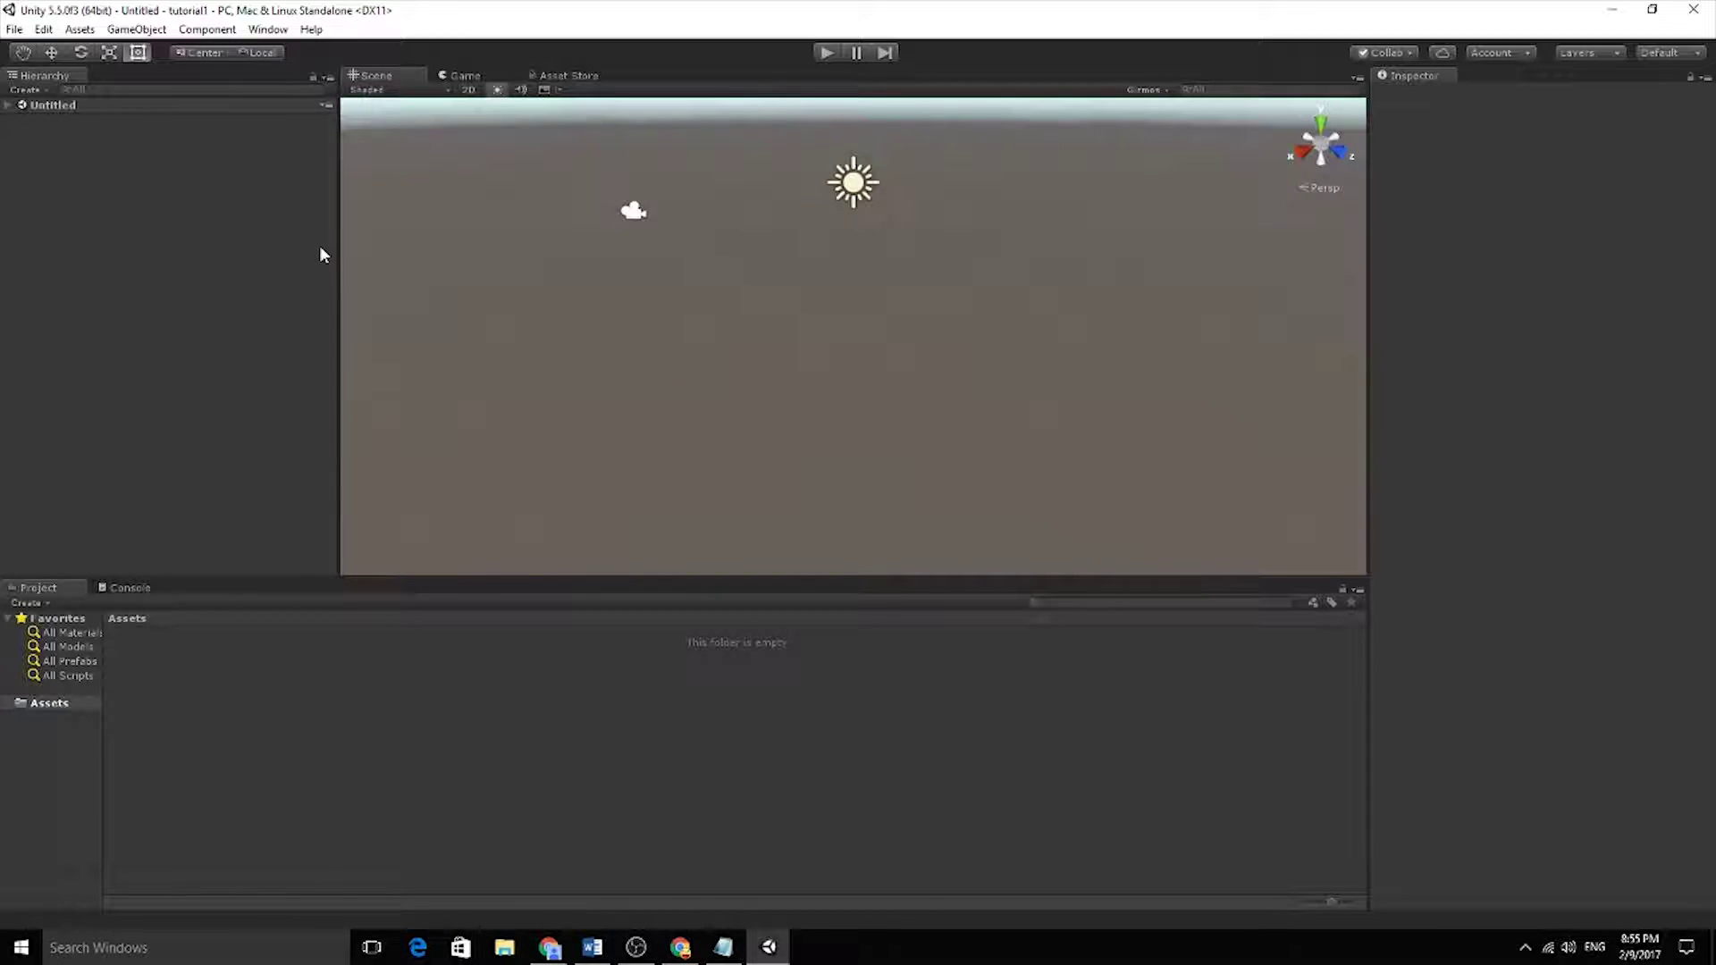
# Add a 3D cube object to the untitled scene
pyautogui.click(139, 54)
pyautogui.rightClick(119, 201)
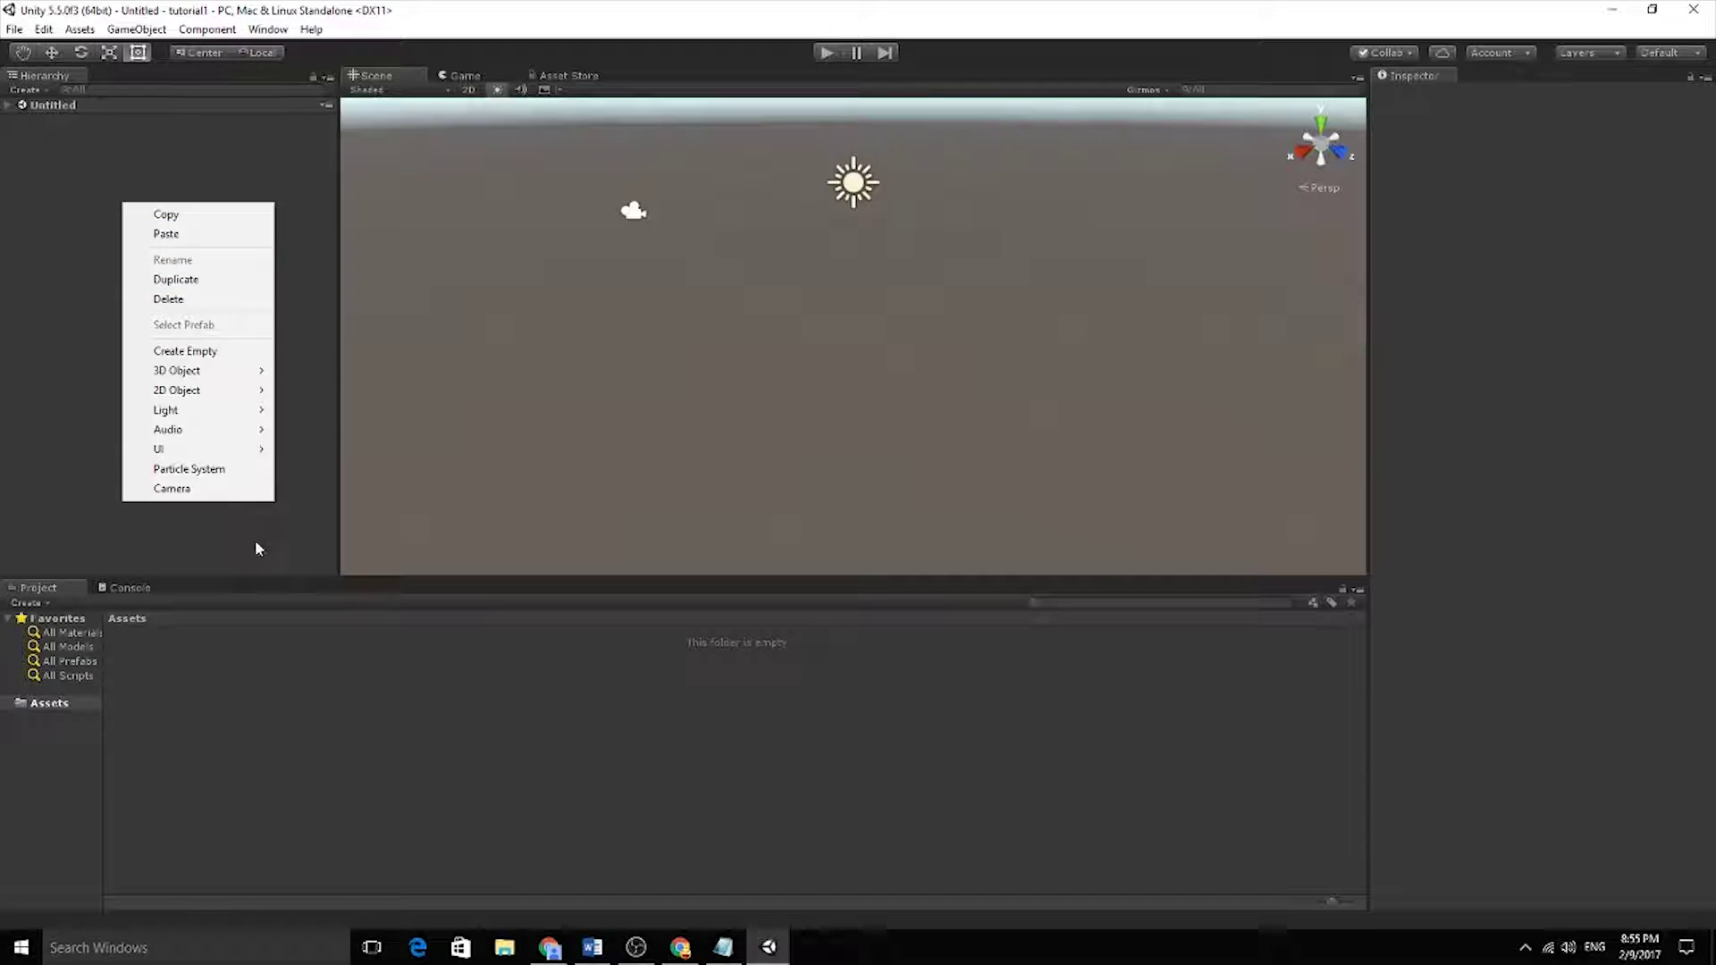
pyautogui.click(83, 195)
pyautogui.rightClick(39, 164)
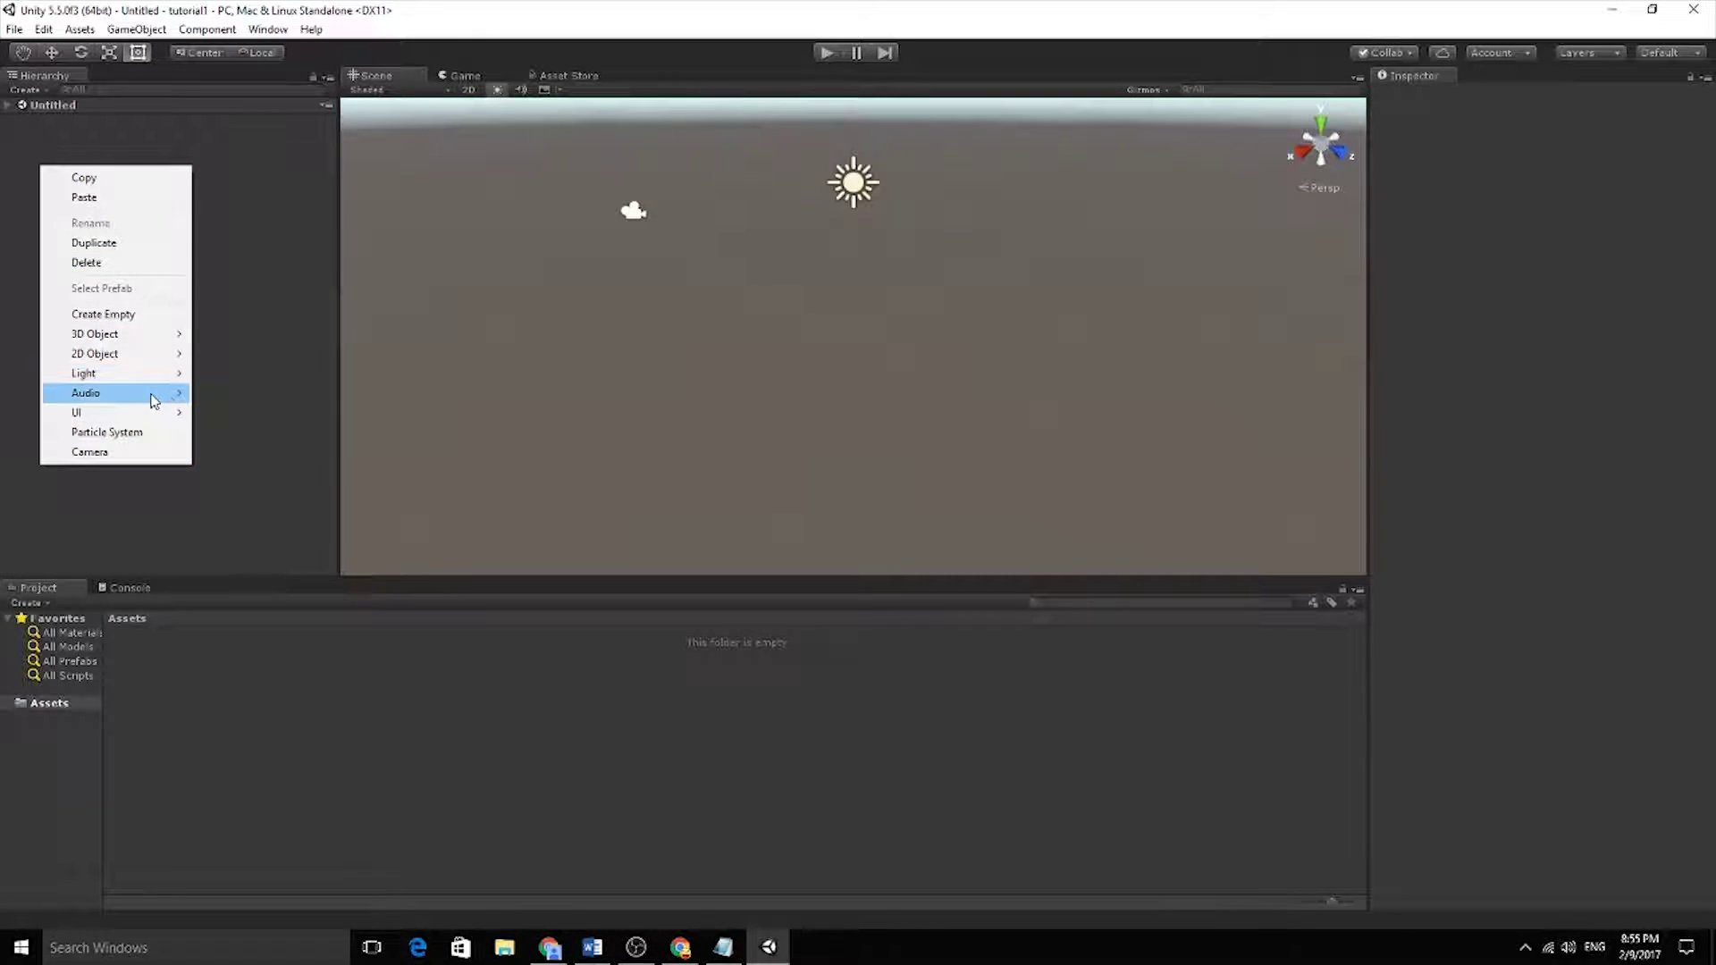
pyautogui.moveTo(160, 334)
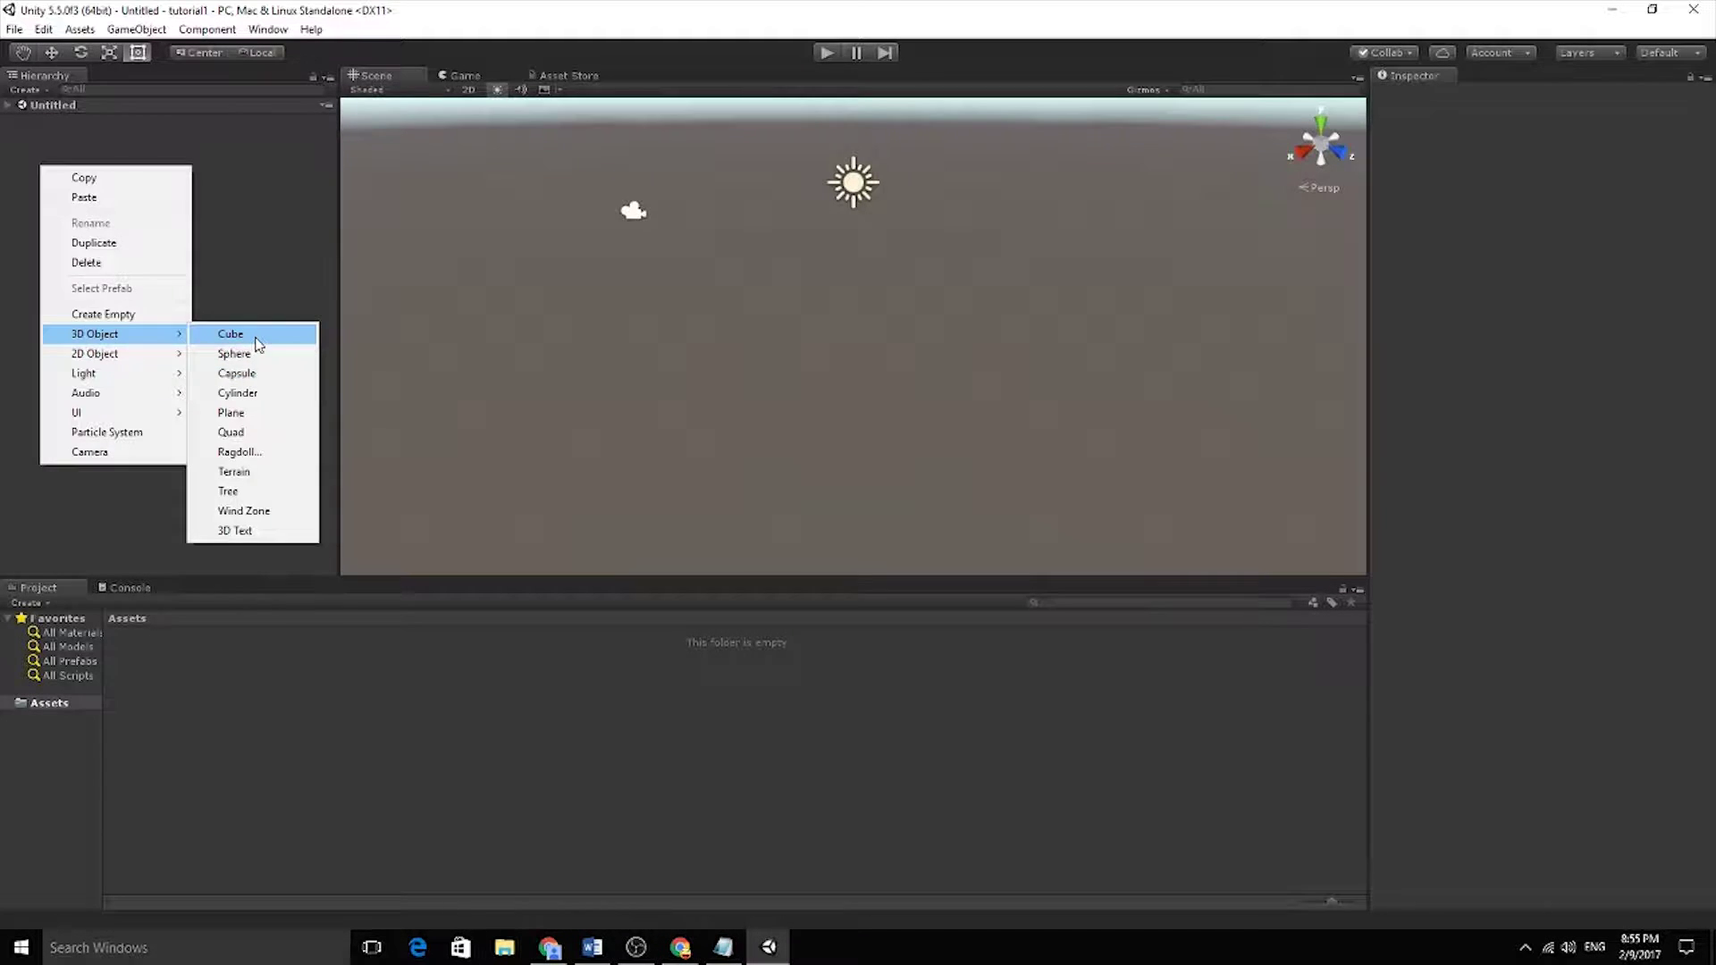
pyautogui.click(257, 344)
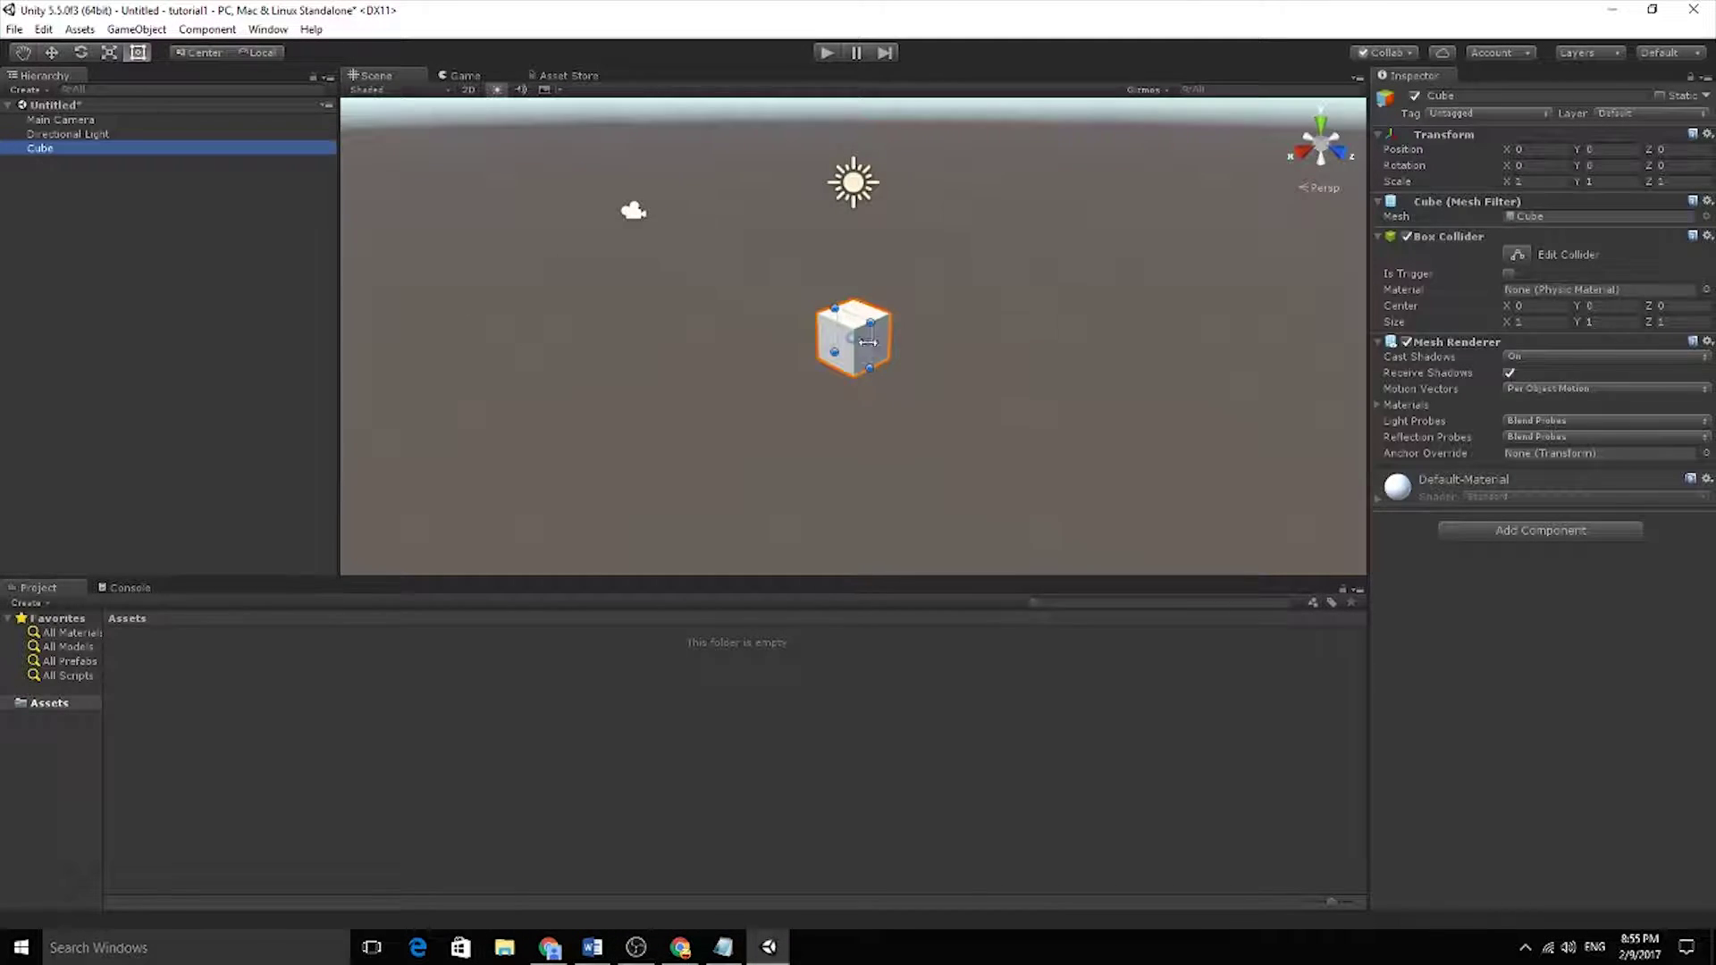
# Focus the Scene view on the cube, view it up close, and deselect and reselect it
pyautogui.scroll(6, 868, 342)
pyautogui.moveTo(833, 430); pyautogui.dragTo(1005, 414, button='right')
pyautogui.press('f')
pyautogui.moveTo(1023, 375); pyautogui.dragTo(941, 416, button='middle')
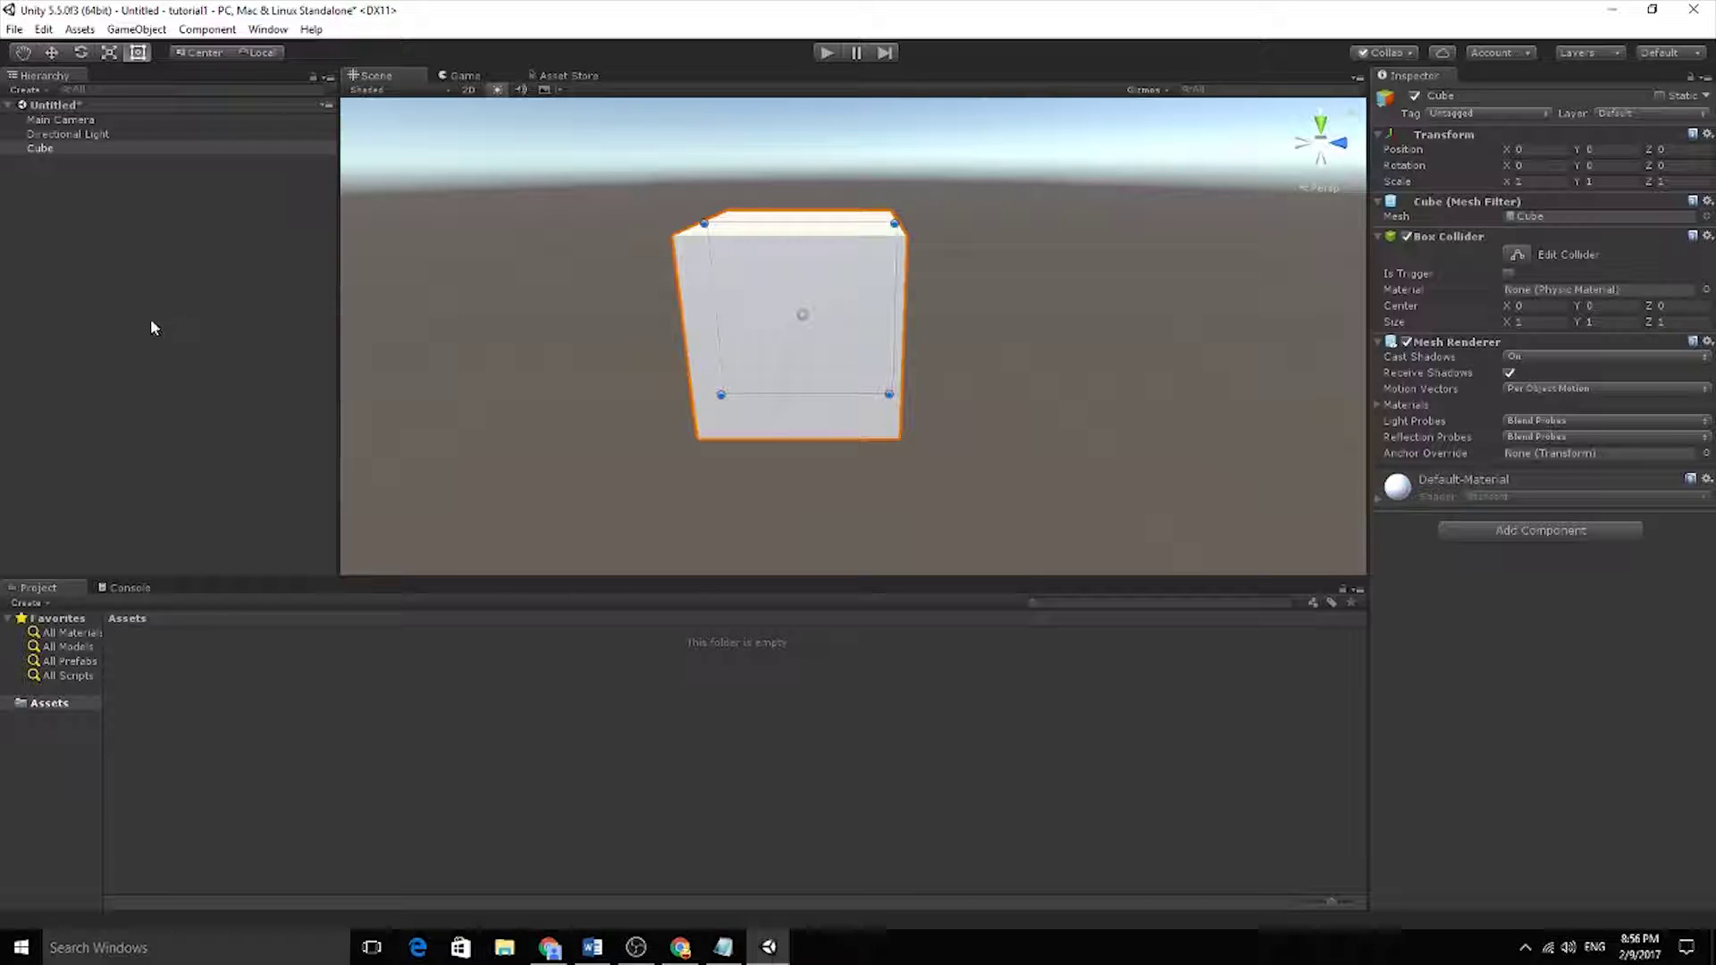
pyautogui.click(97, 236)
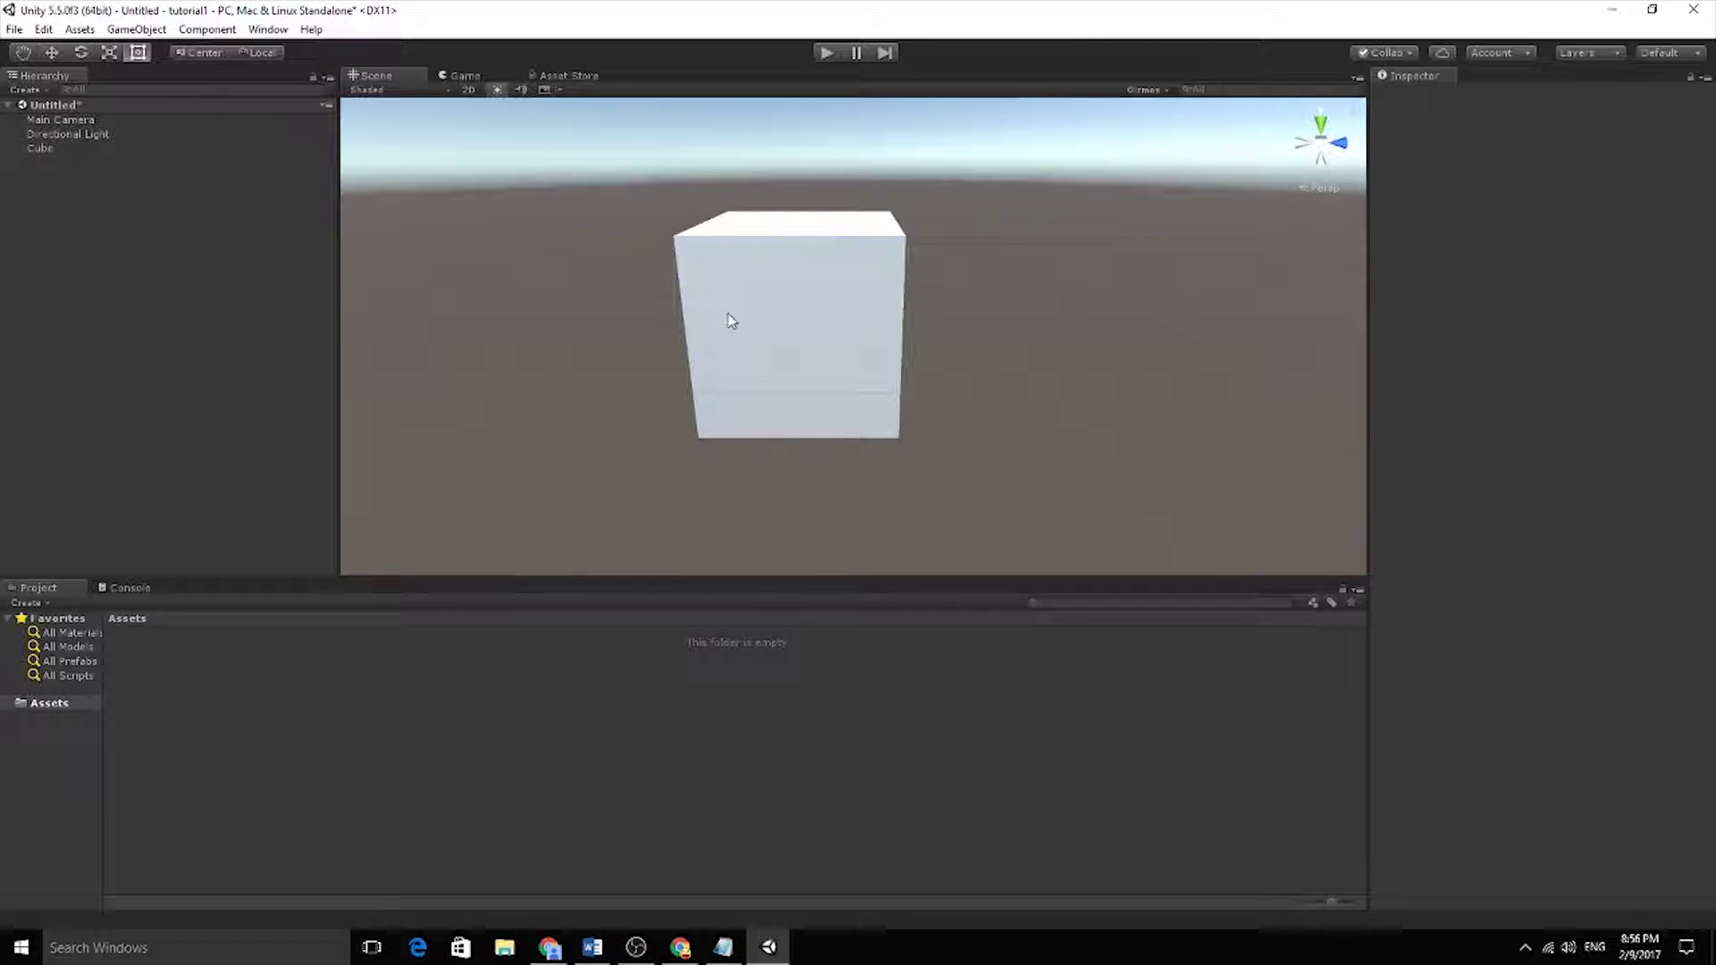
pyautogui.click(731, 320)
pyautogui.click(52, 149)
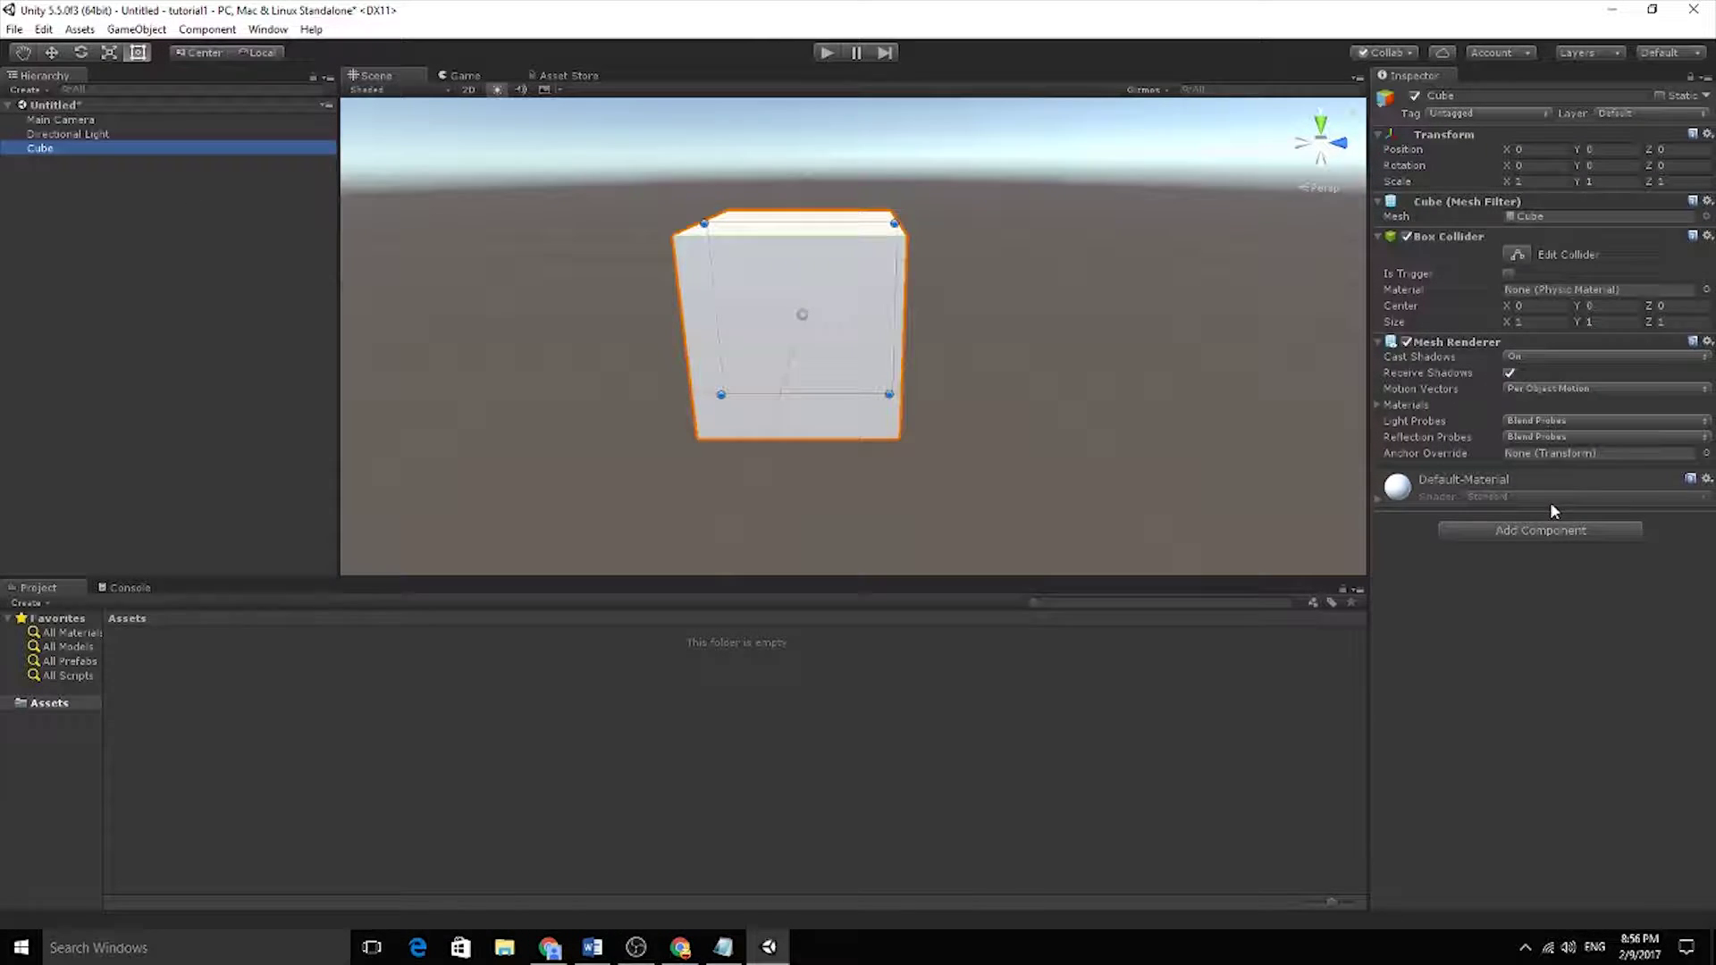
# Try an X position of 5 for the cube and reset it to 0
pyautogui.scroll(-6, 999, 257)
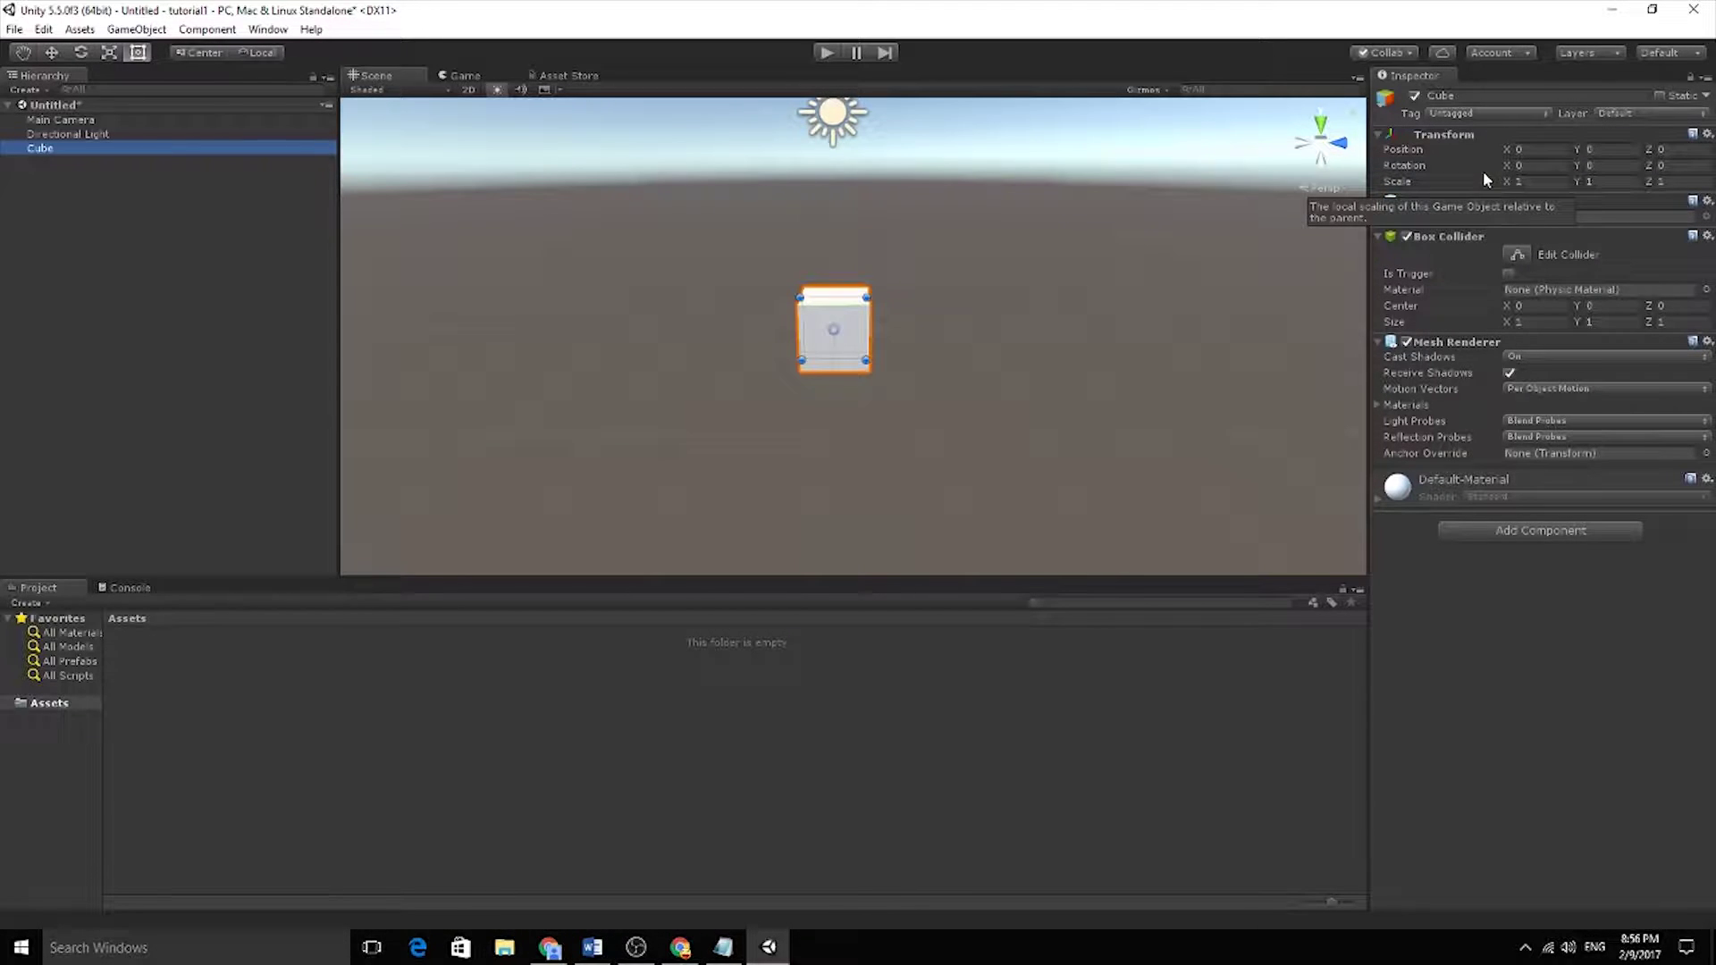
pyautogui.moveTo(1505, 147)
pyautogui.mouseDown()
pyautogui.moveTo(1607, 155)
pyautogui.moveTo(1455, 164)
pyautogui.moveTo(1518, 161)
pyautogui.mouseUp()
pyautogui.click(1528, 150)
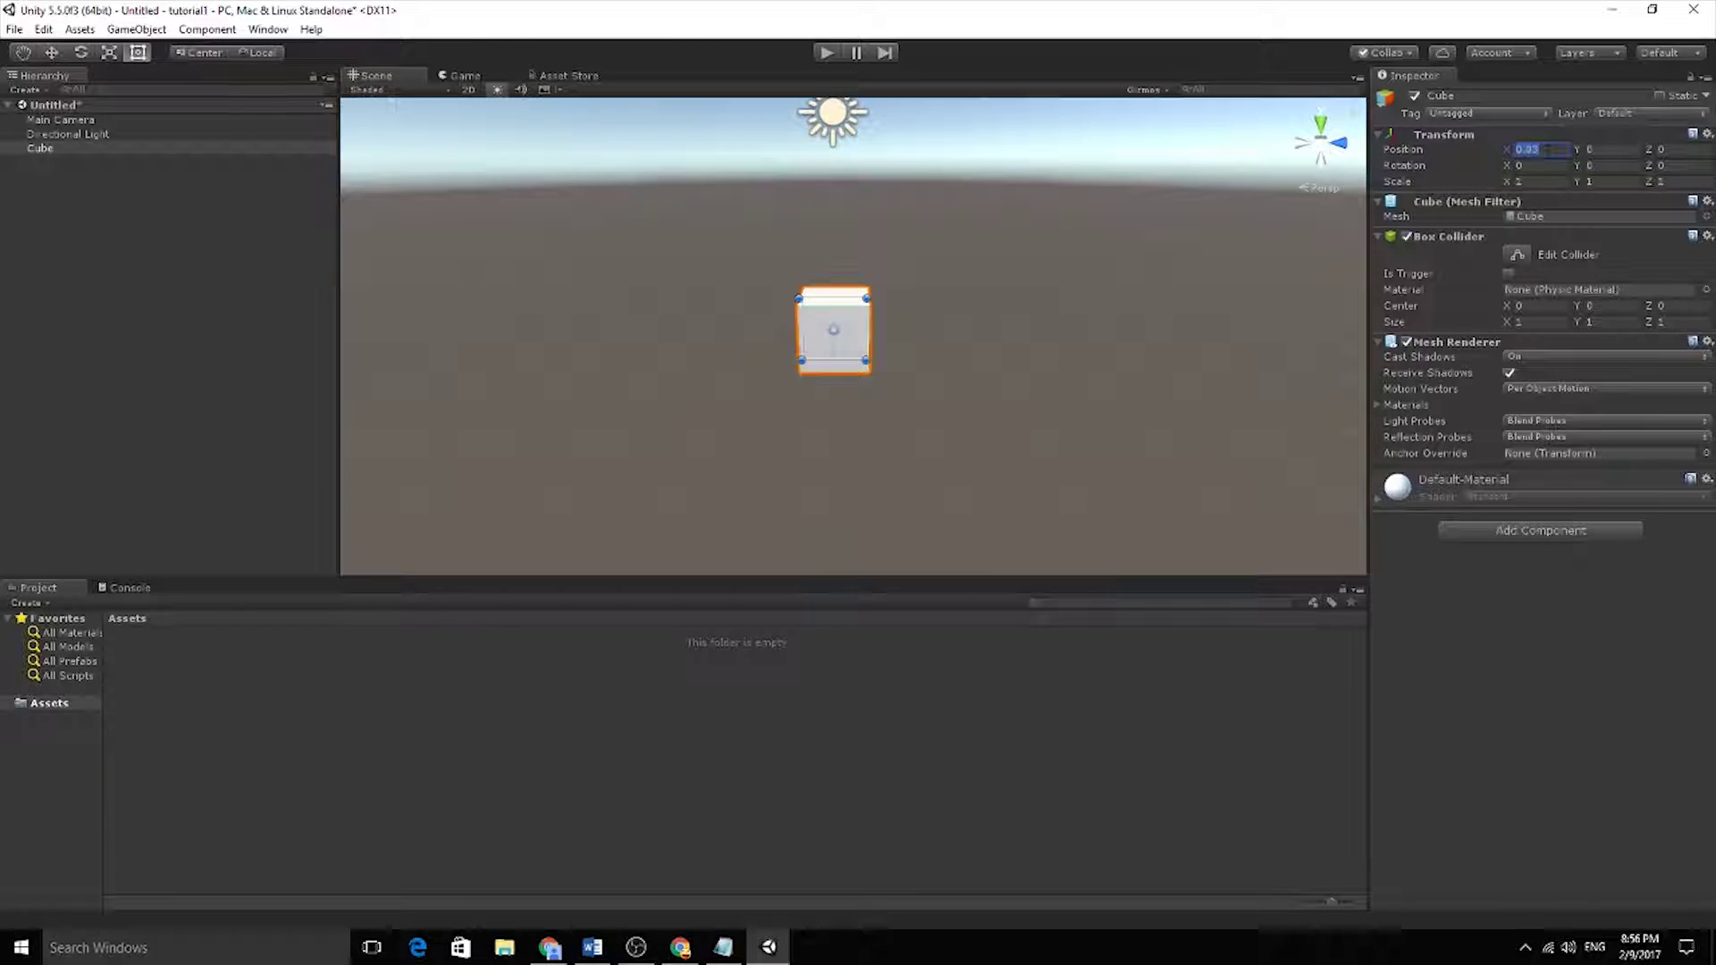
pyautogui.write('5')
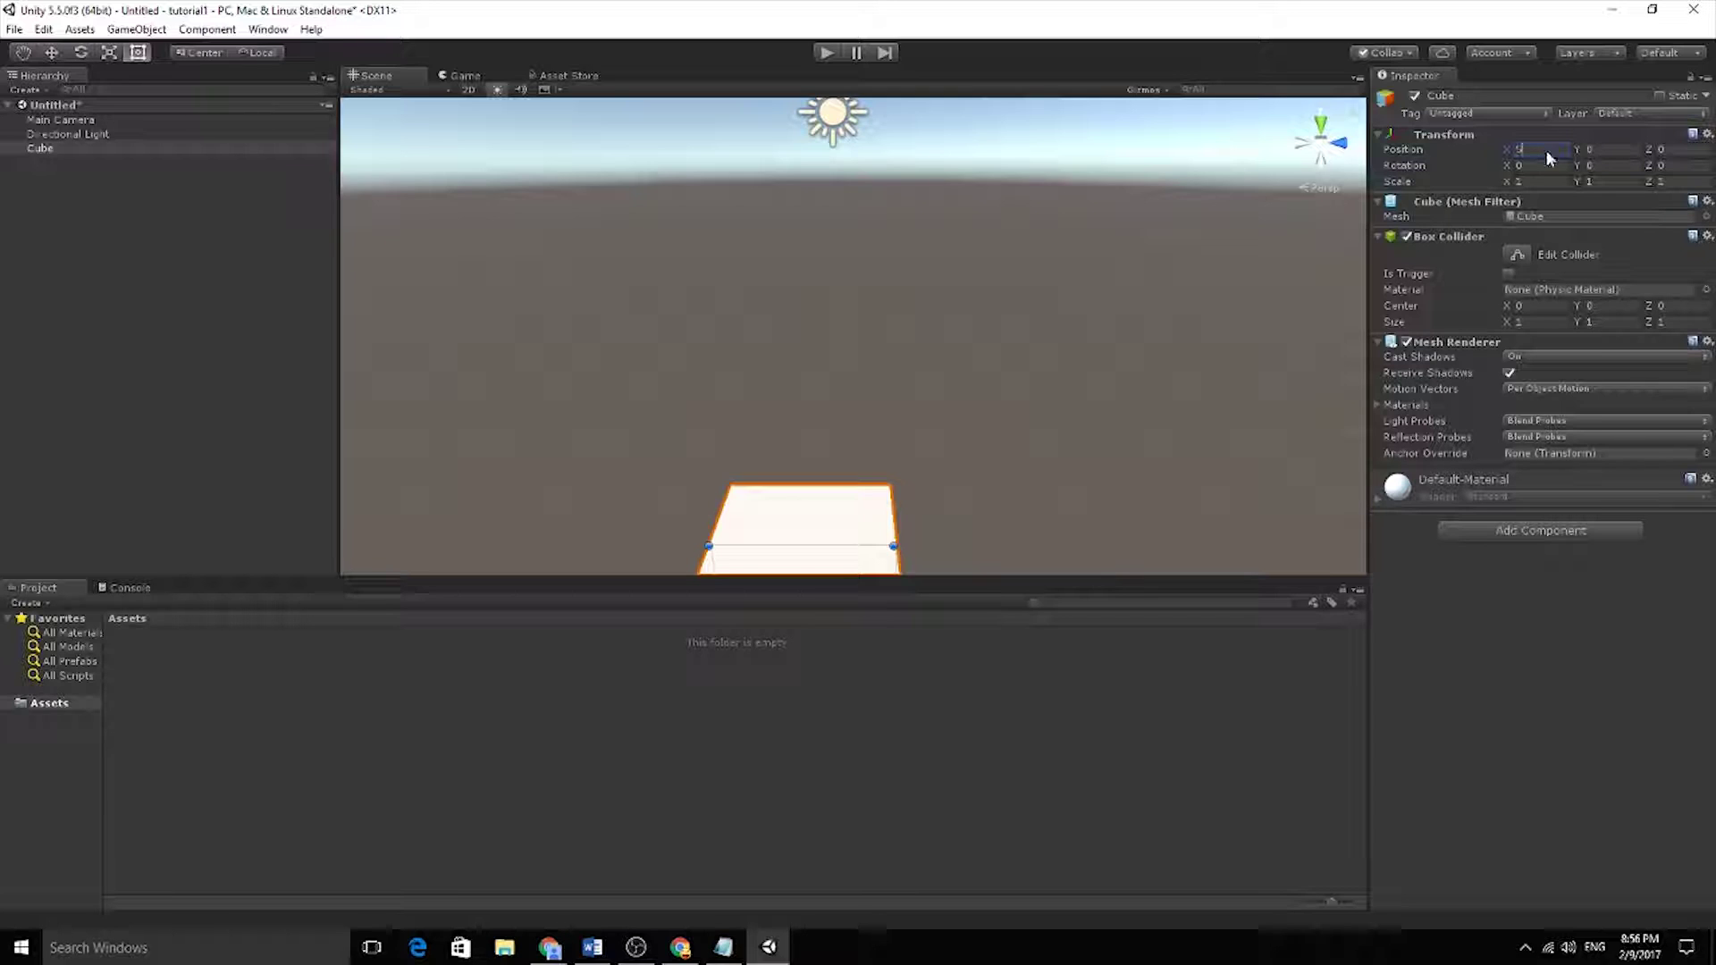
pyautogui.write('0')
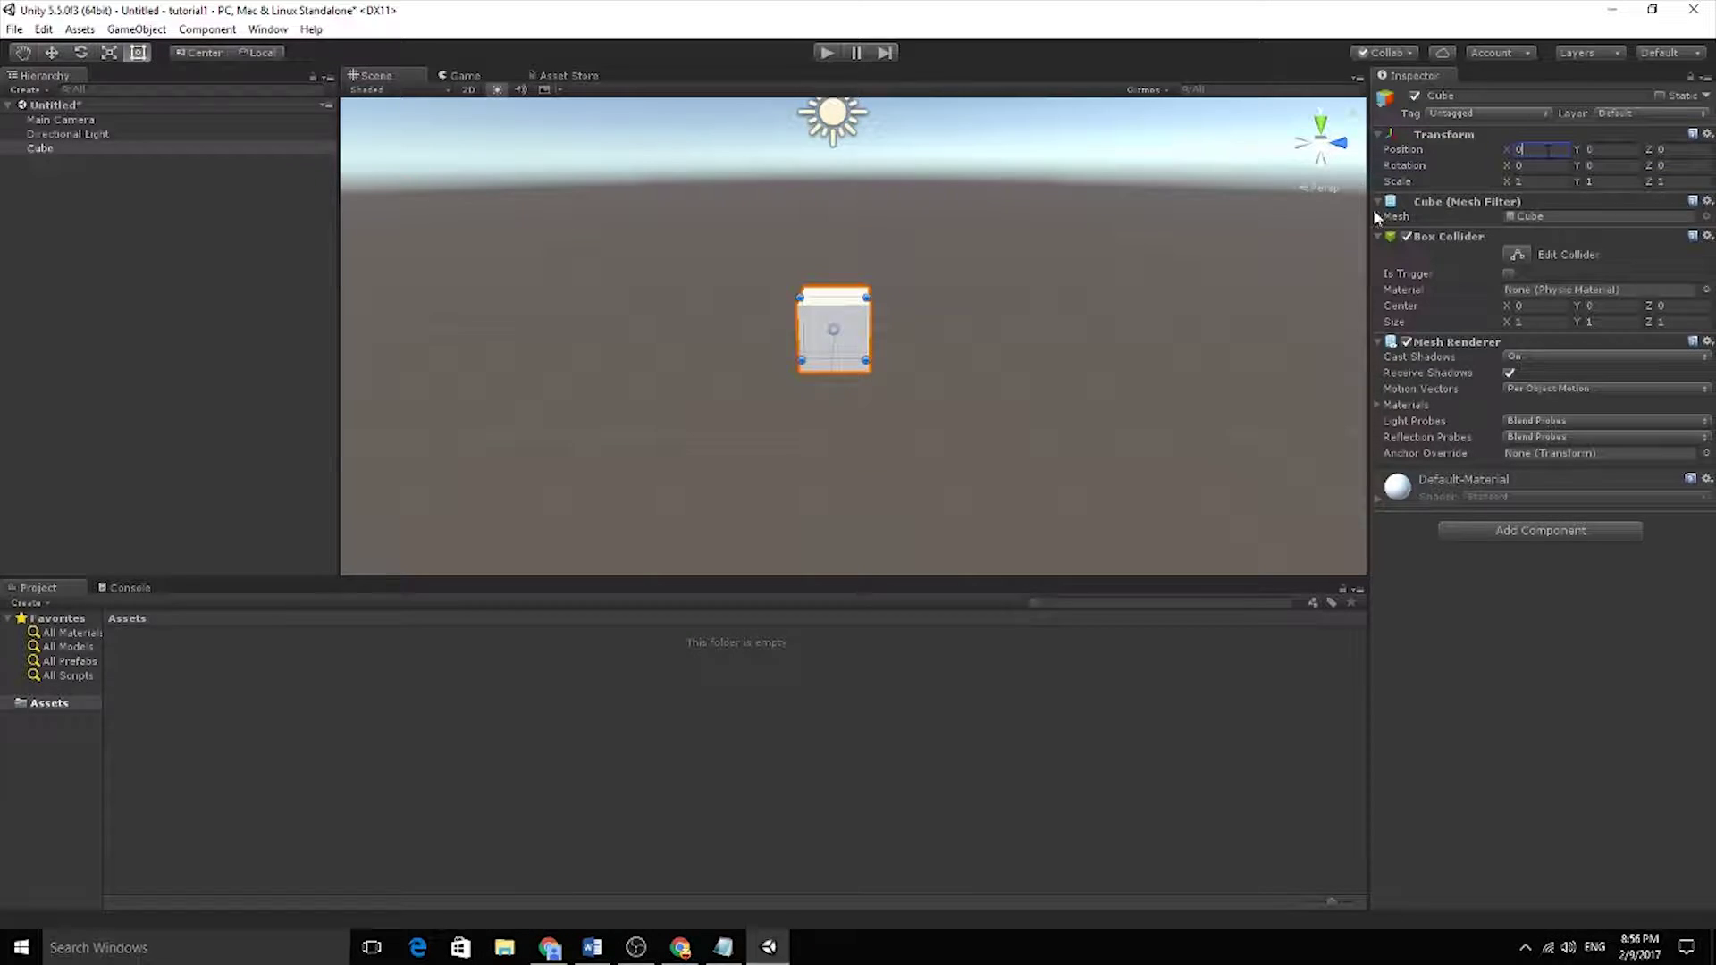
# Try small rotations of the cube about its X, Y and Z axes and reset all three to 0
pyautogui.scroll(5, 799, 417)
pyautogui.moveTo(1009, 367); pyautogui.dragTo(1348, 192, button='right')
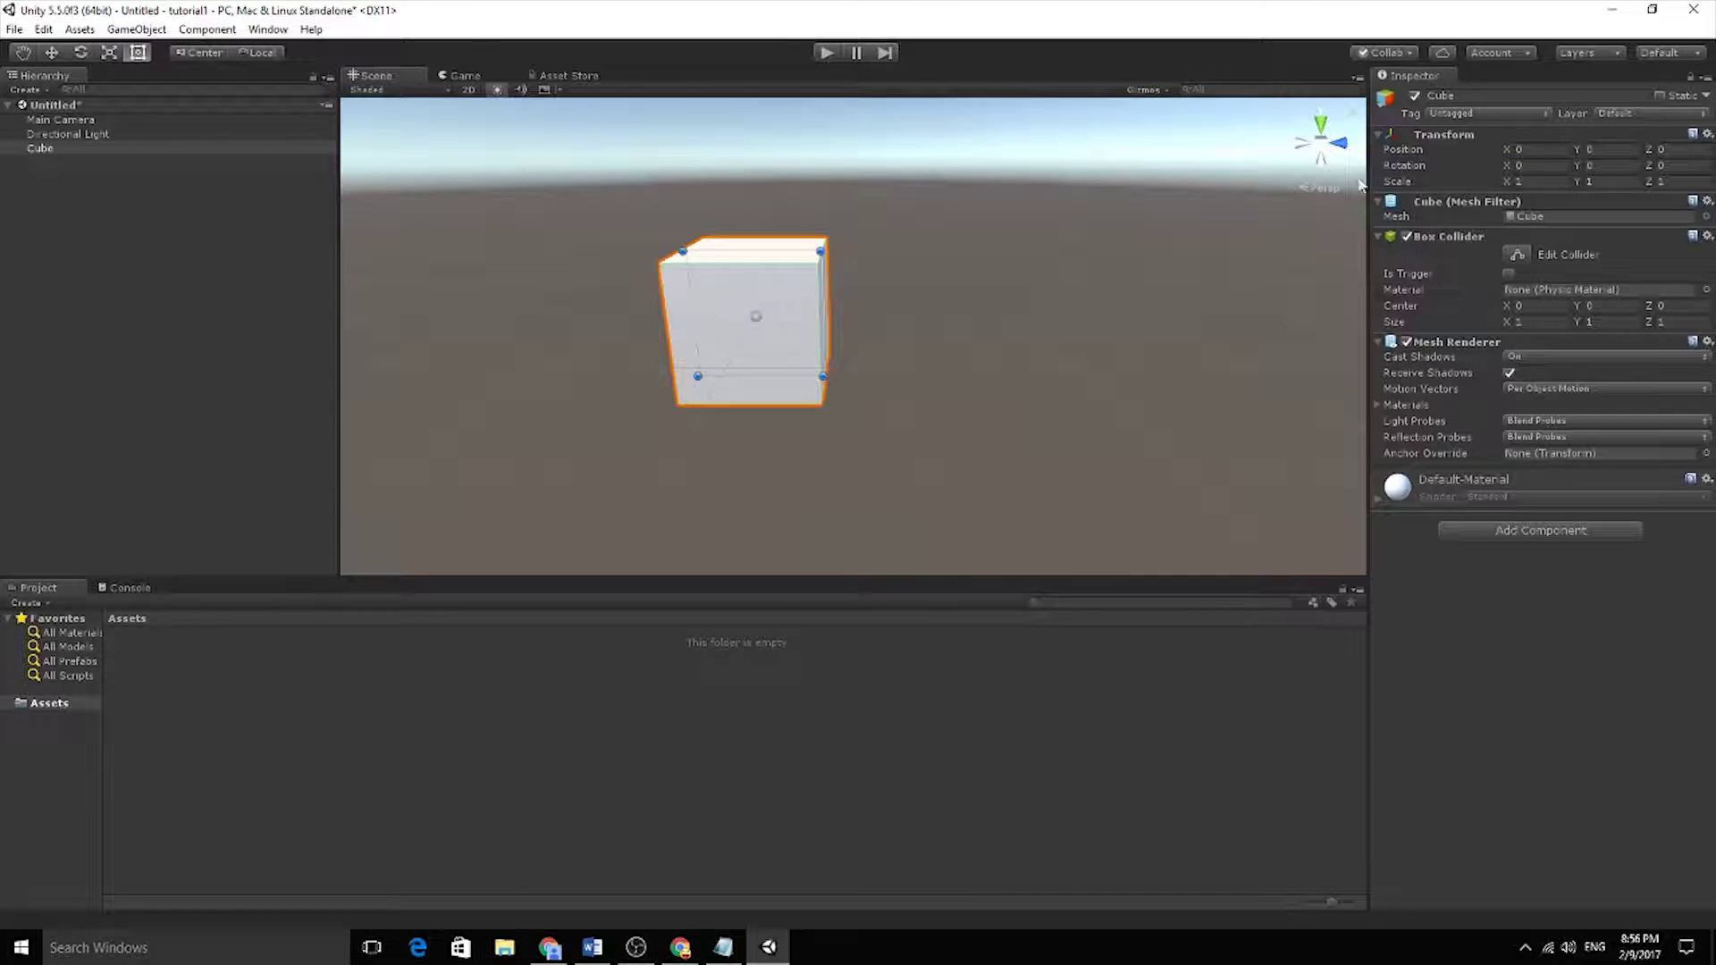
pyautogui.moveTo(1508, 165); pyautogui.dragTo(1556, 165)
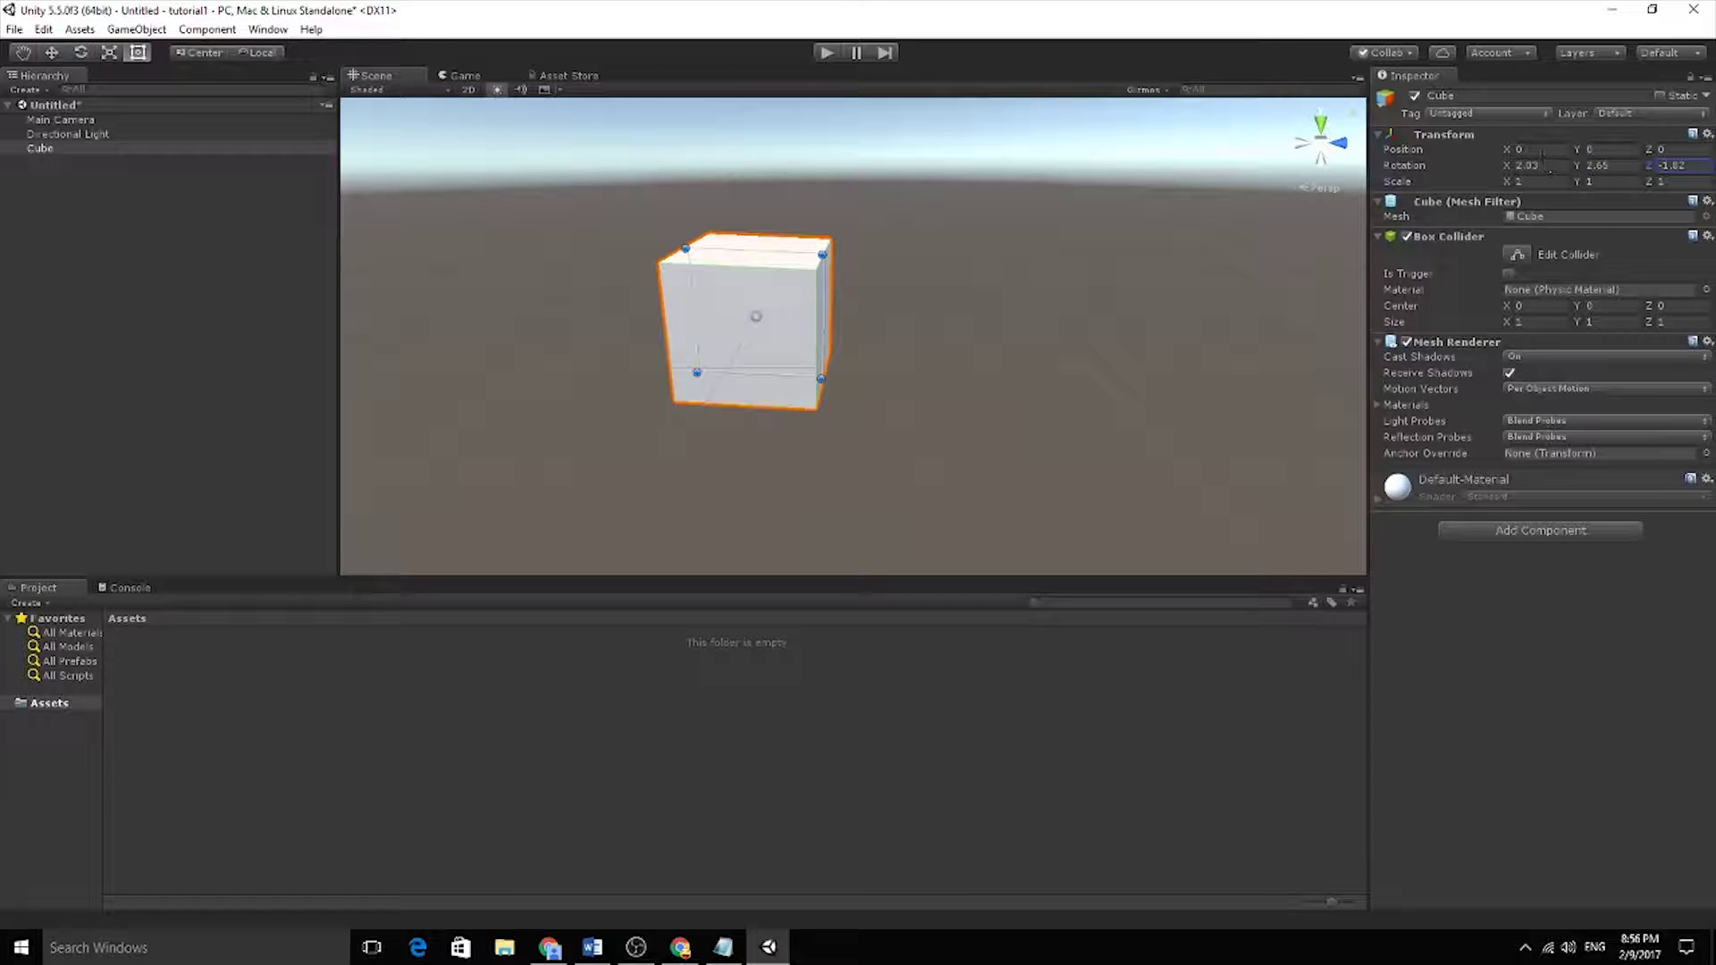
pyautogui.click(1545, 166)
pyautogui.write('0')
pyautogui.press('Tab')
pyautogui.write('0')
pyautogui.press('Tab')
pyautogui.write('0')
# Try reducing the cube's X scale to 0 and reset it to 1
pyautogui.moveTo(1507, 182); pyautogui.dragTo(1489, 187)
pyautogui.click(1541, 186)
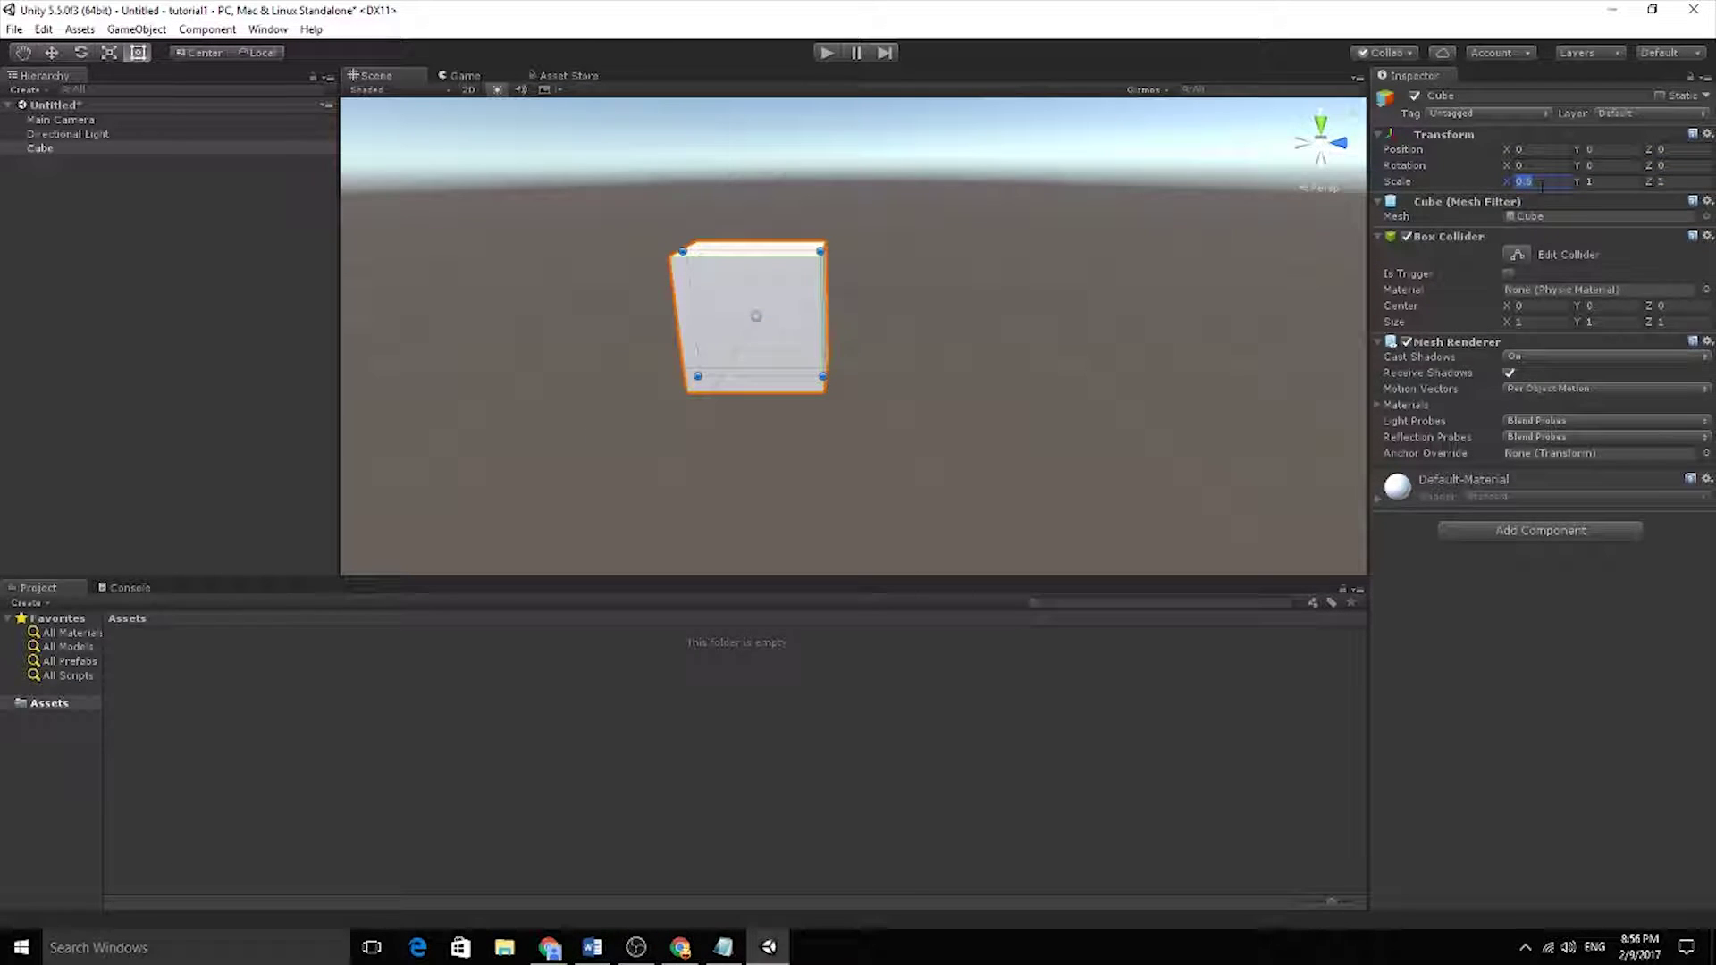
pyautogui.write('0')
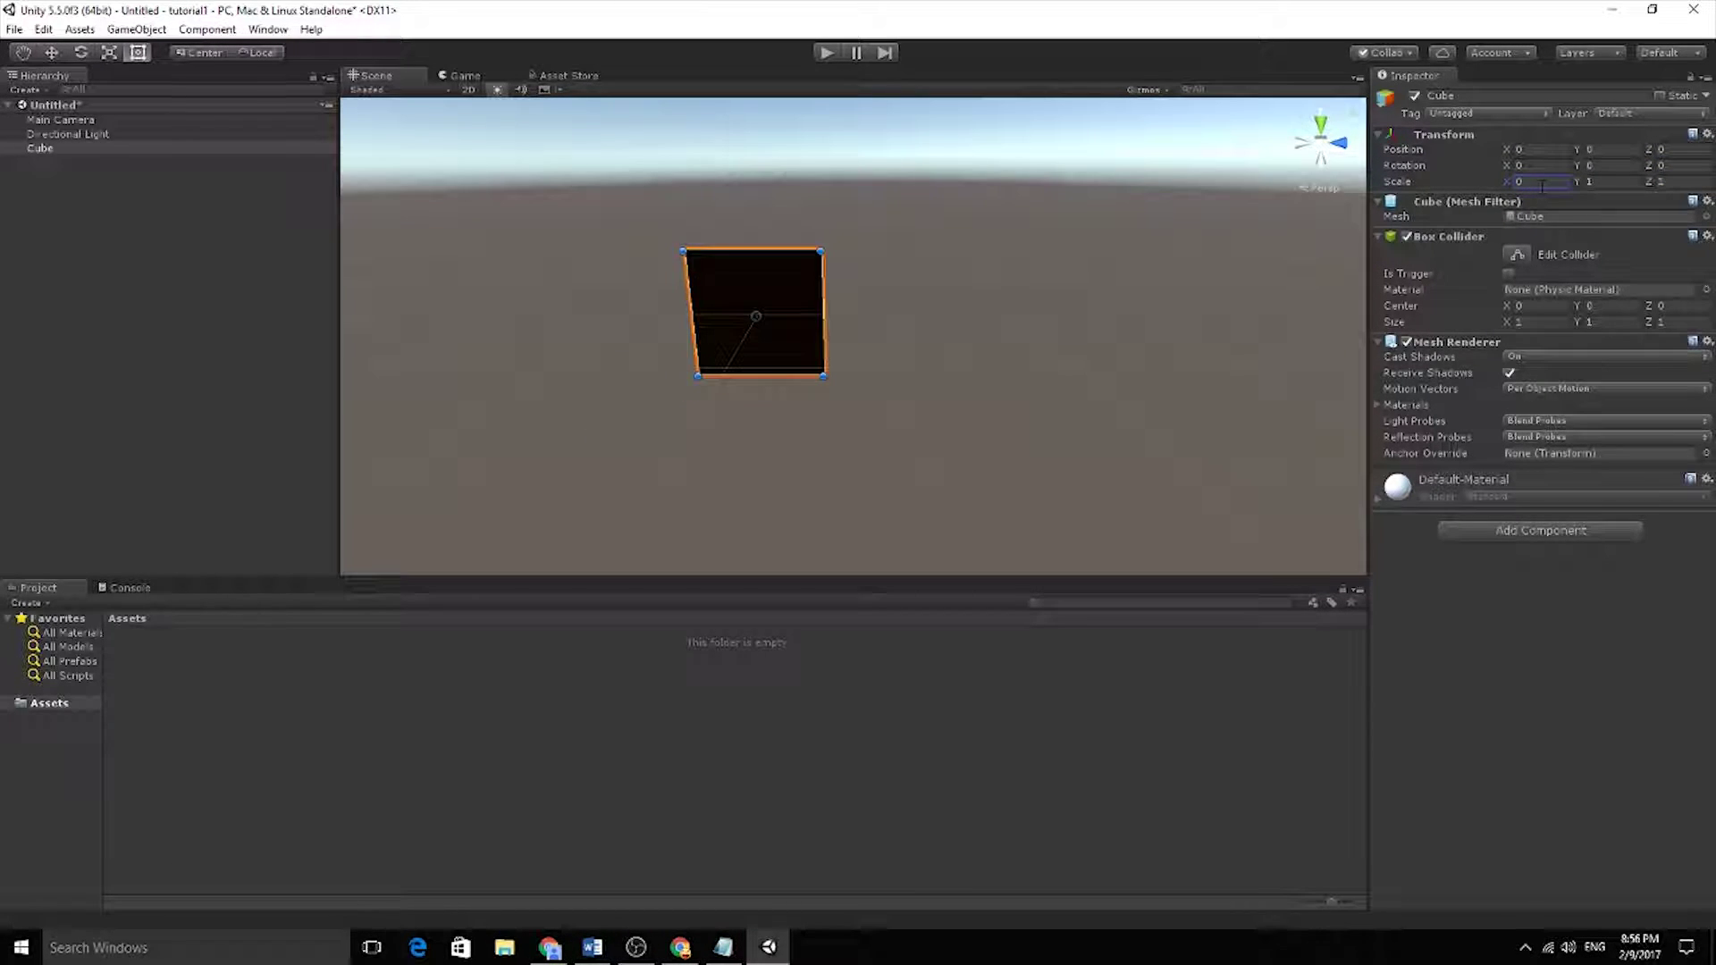
pyautogui.write('1')
# Examine the cube's Mesh Filter component and collapse it
pyautogui.click(1450, 212)
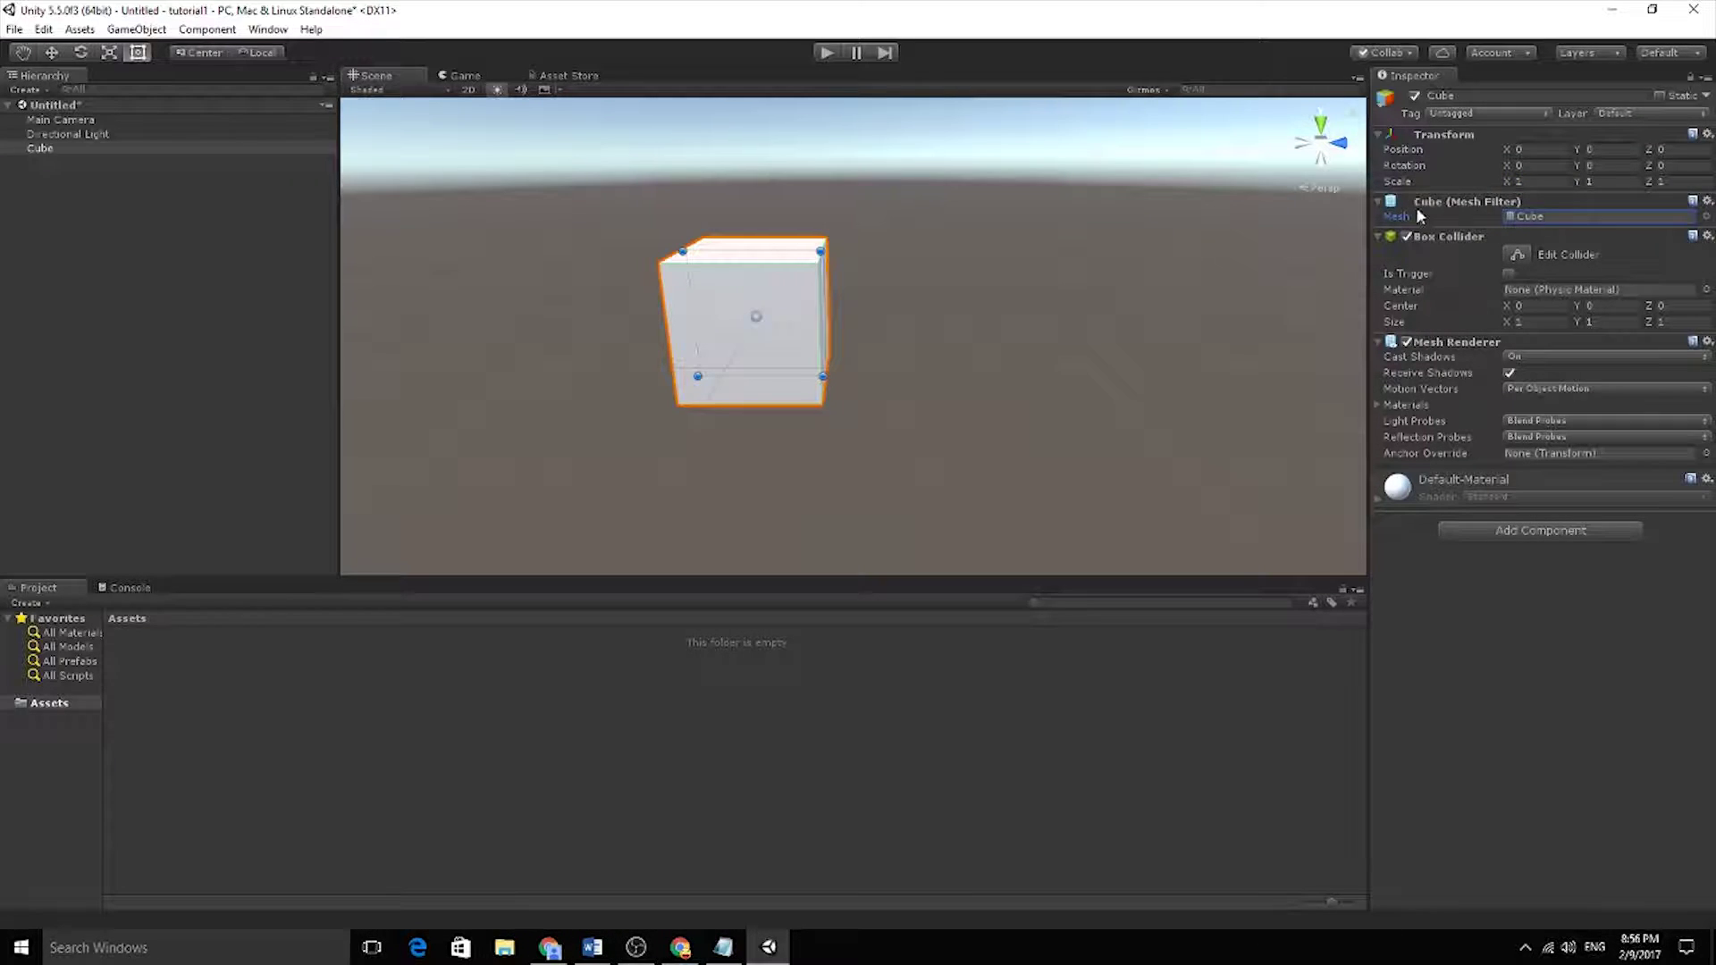
pyautogui.click(1434, 201)
pyautogui.click(1438, 202)
pyautogui.click(616, 219)
pyautogui.click(768, 313)
pyautogui.click(1379, 203)
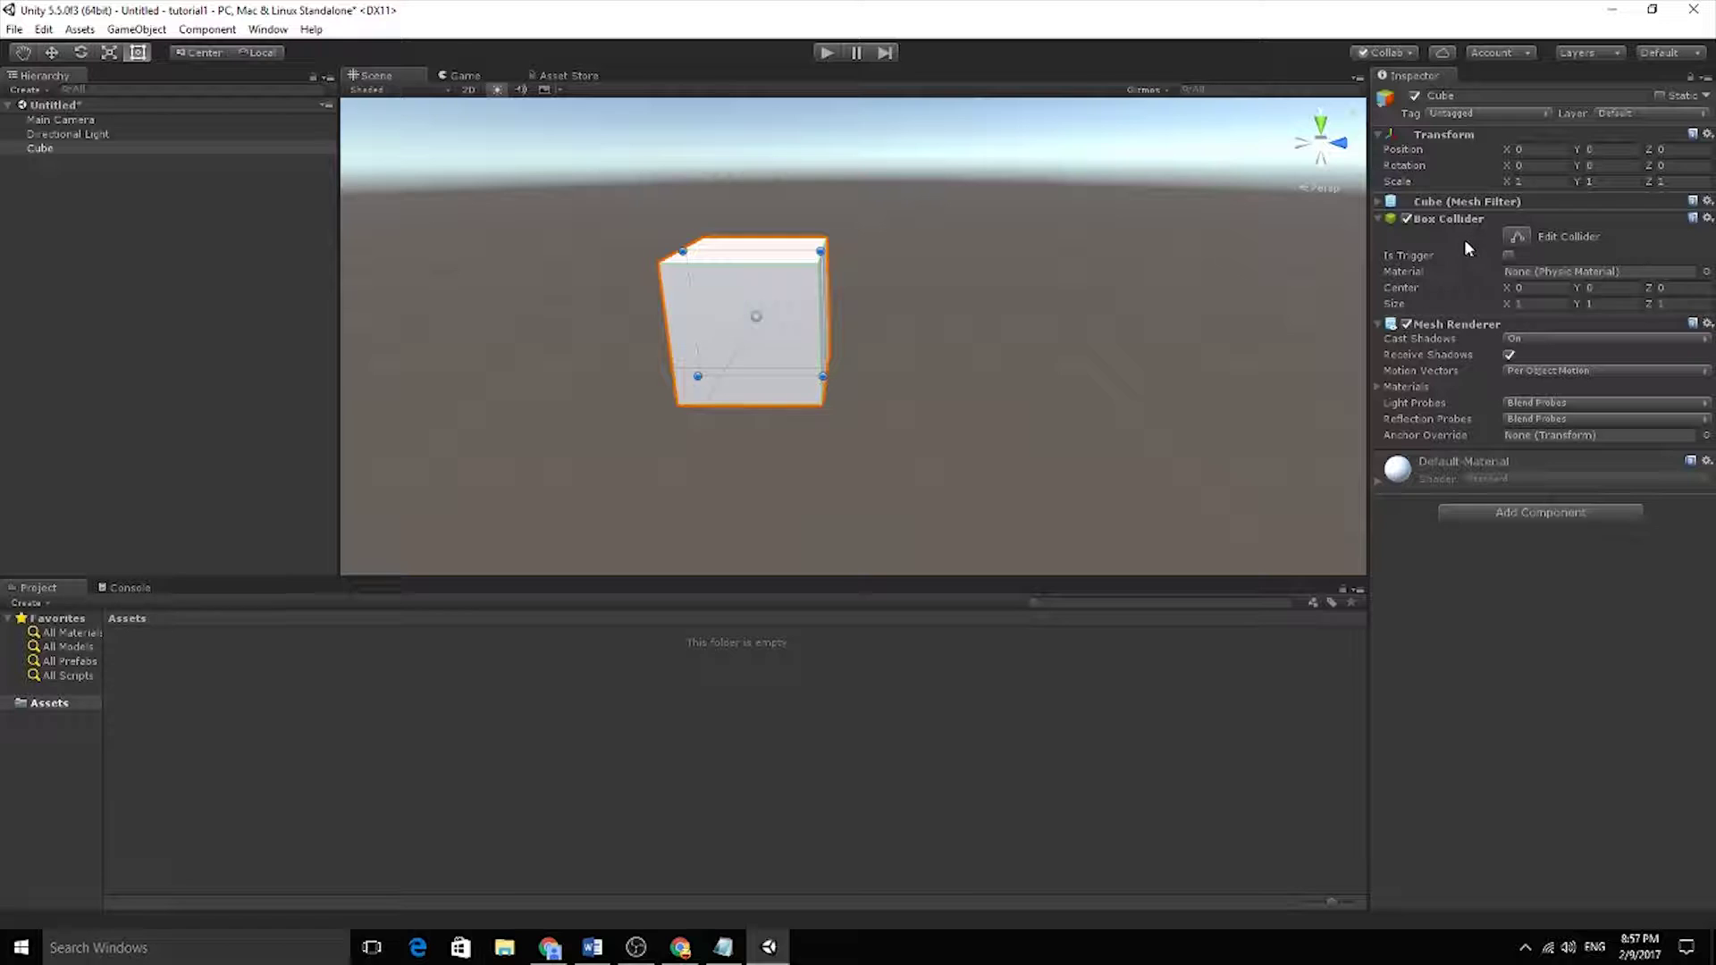
# Collapse the Mesh Renderer component and look over the cube's Box Collider and Default-Material settings
pyautogui.click(1377, 219)
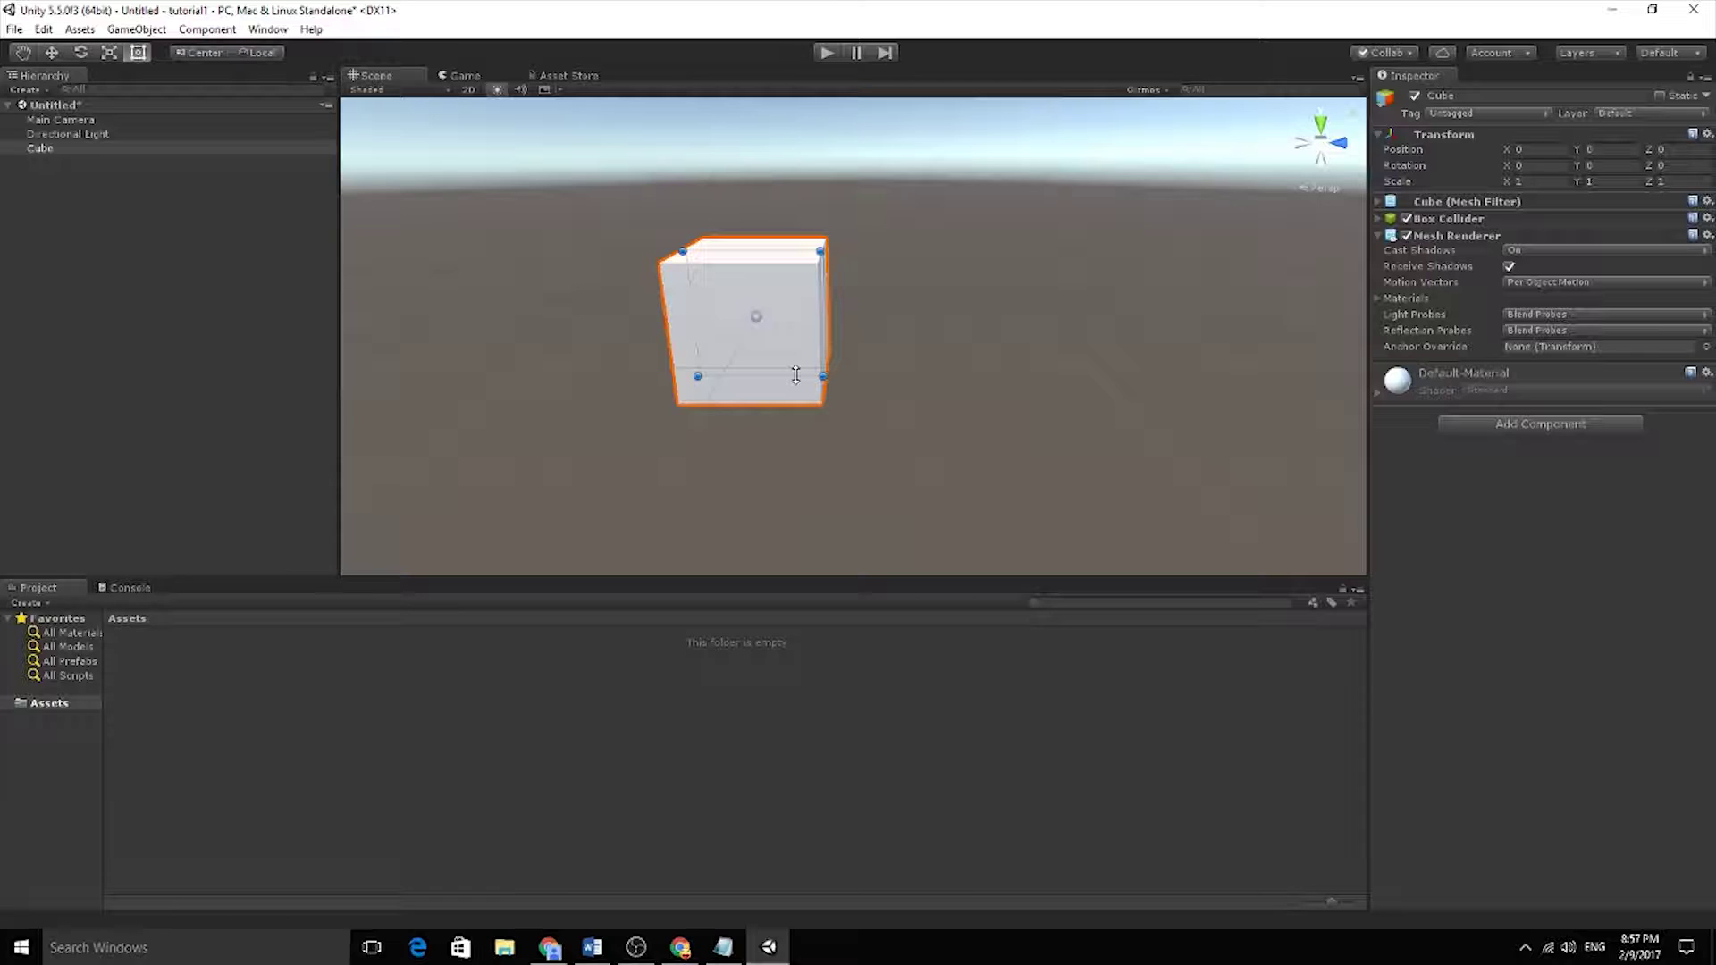
pyautogui.click(1378, 219)
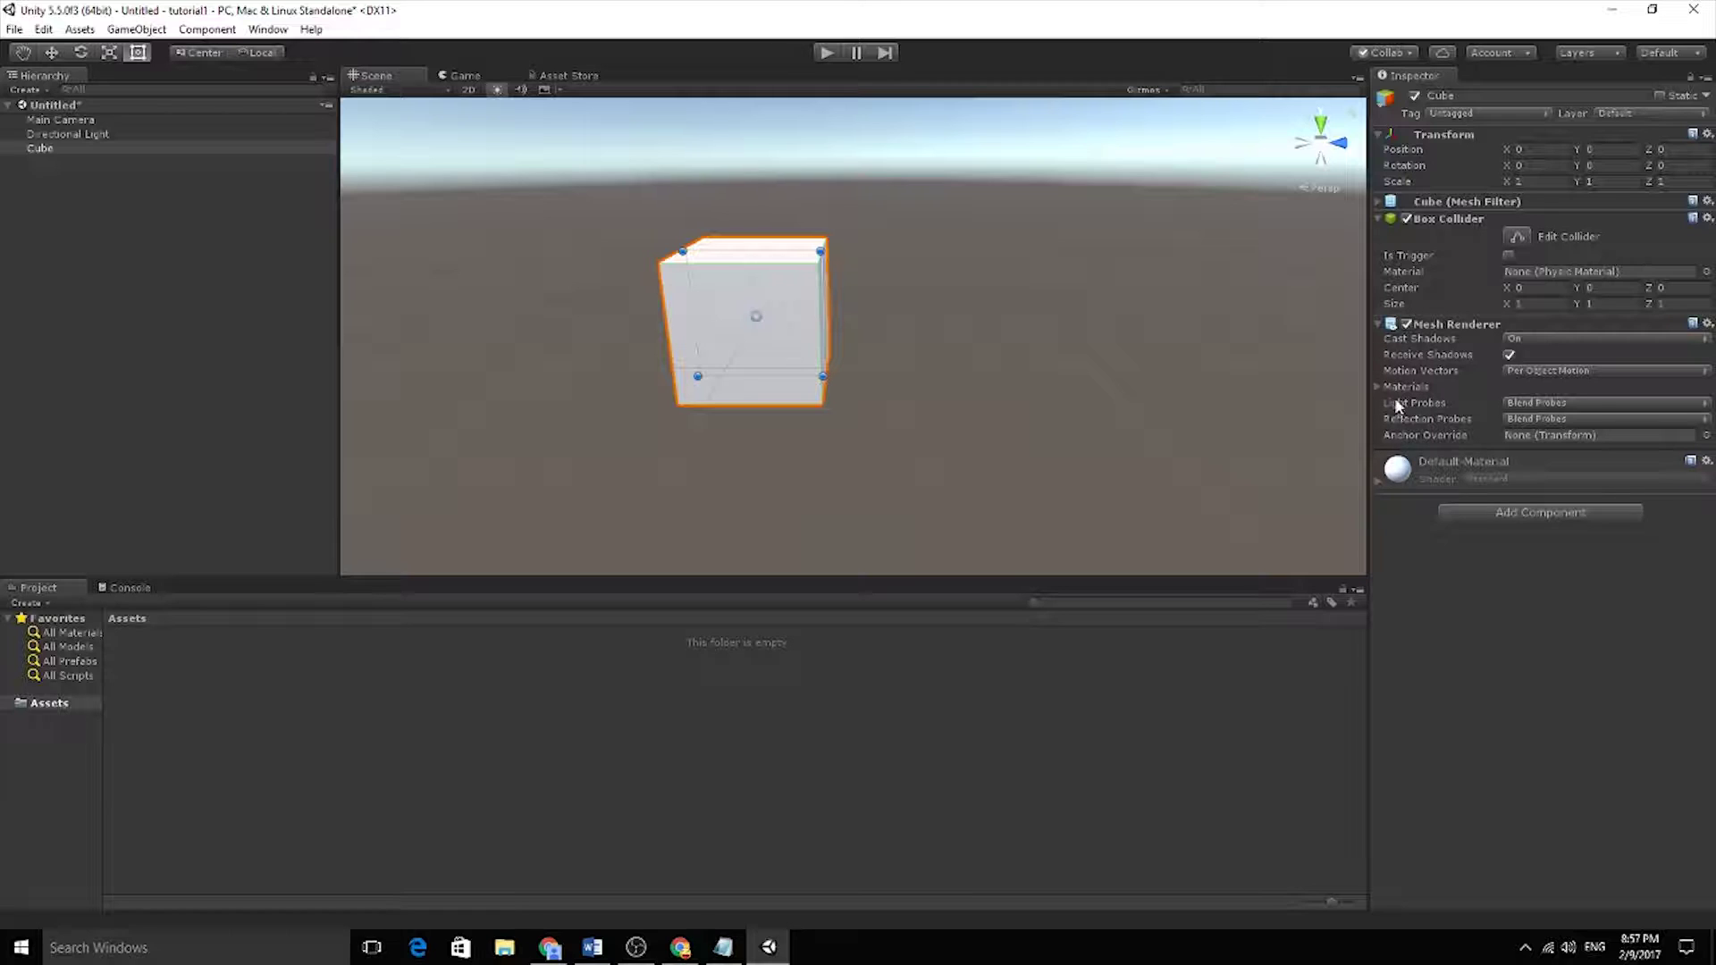
pyautogui.click(1379, 324)
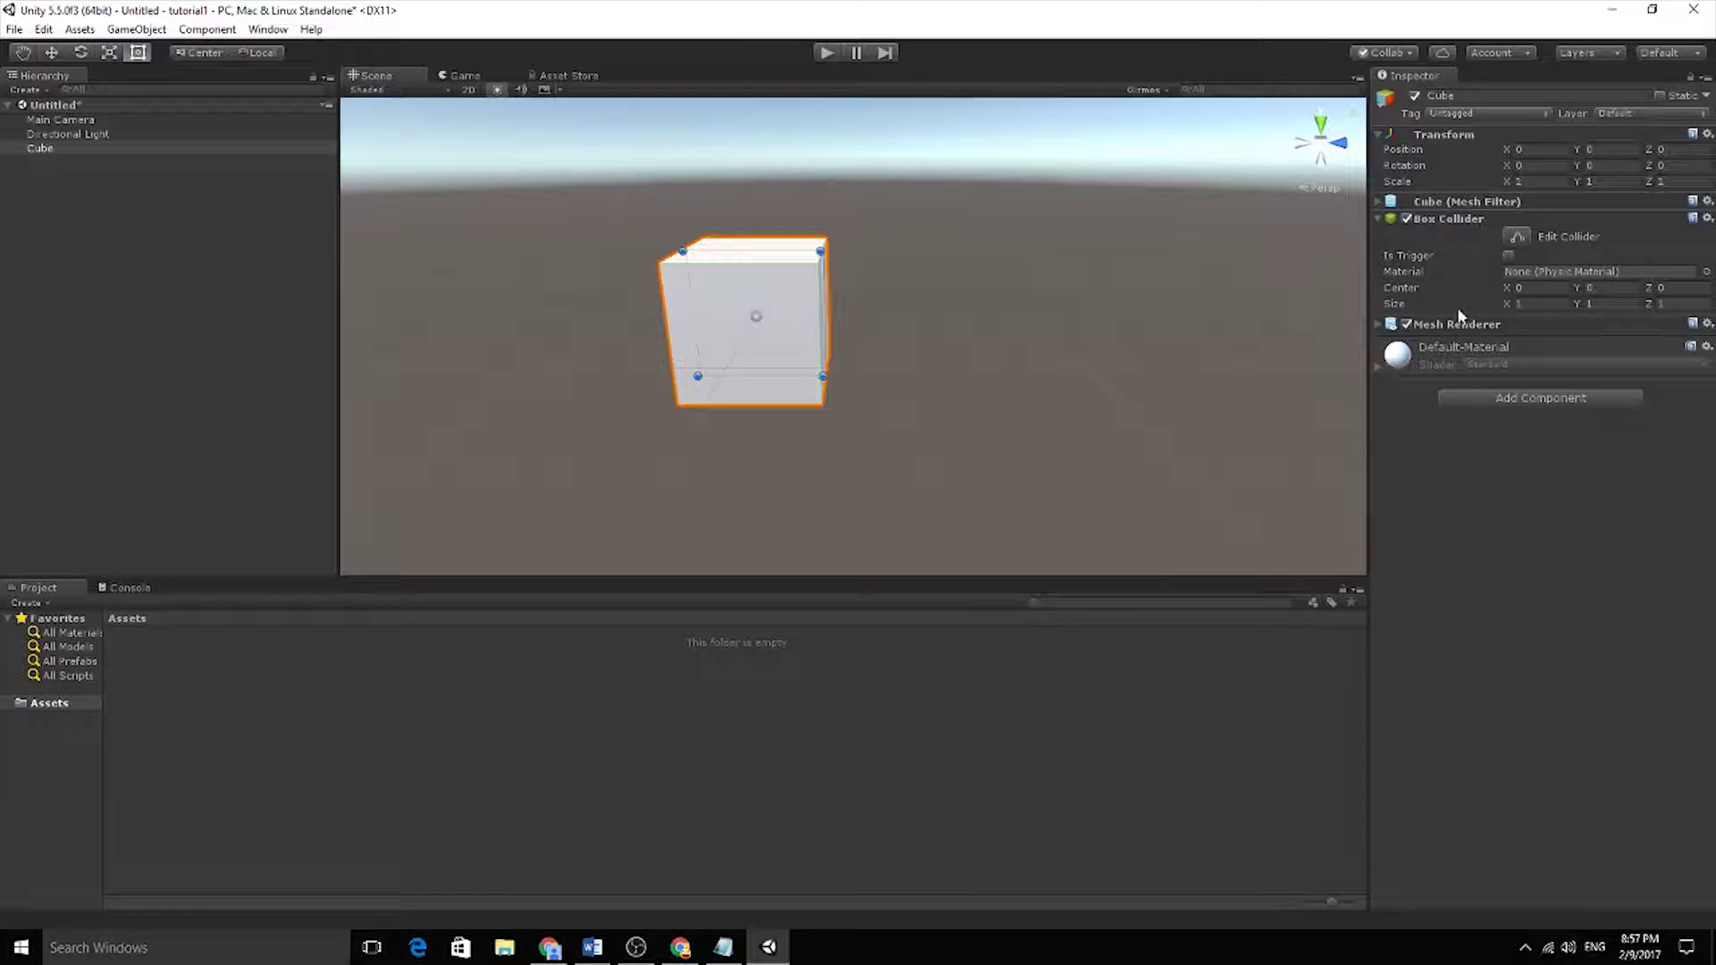
pyautogui.click(1391, 373)
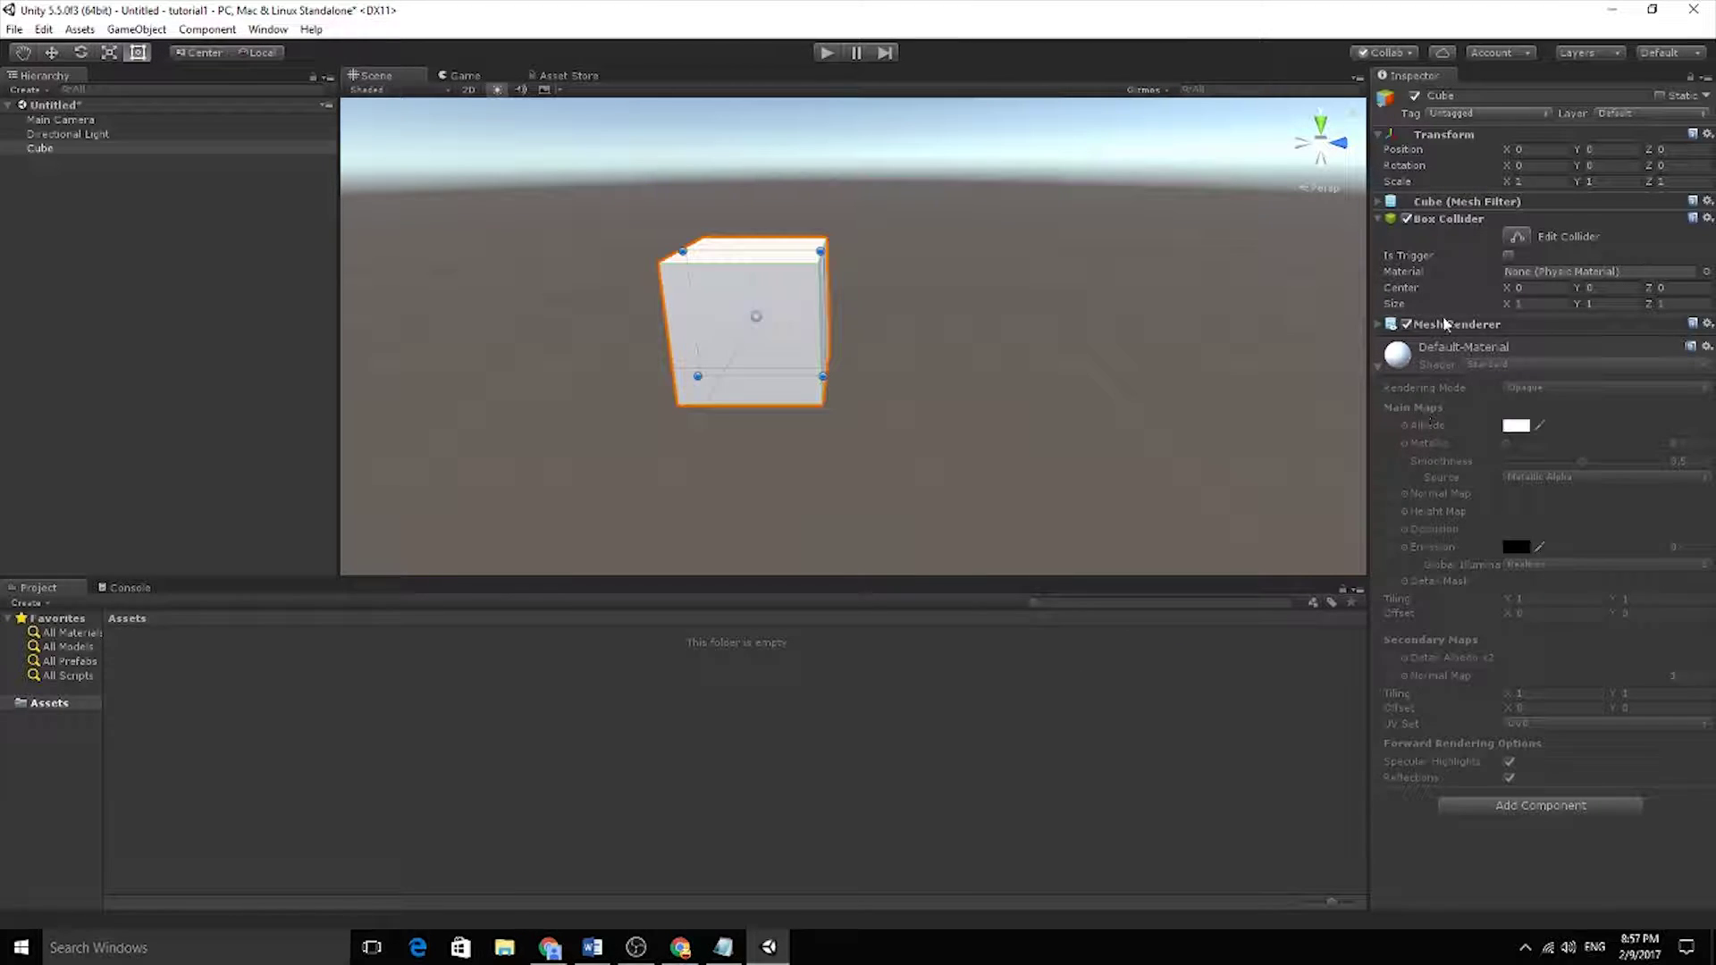
pyautogui.click(1382, 370)
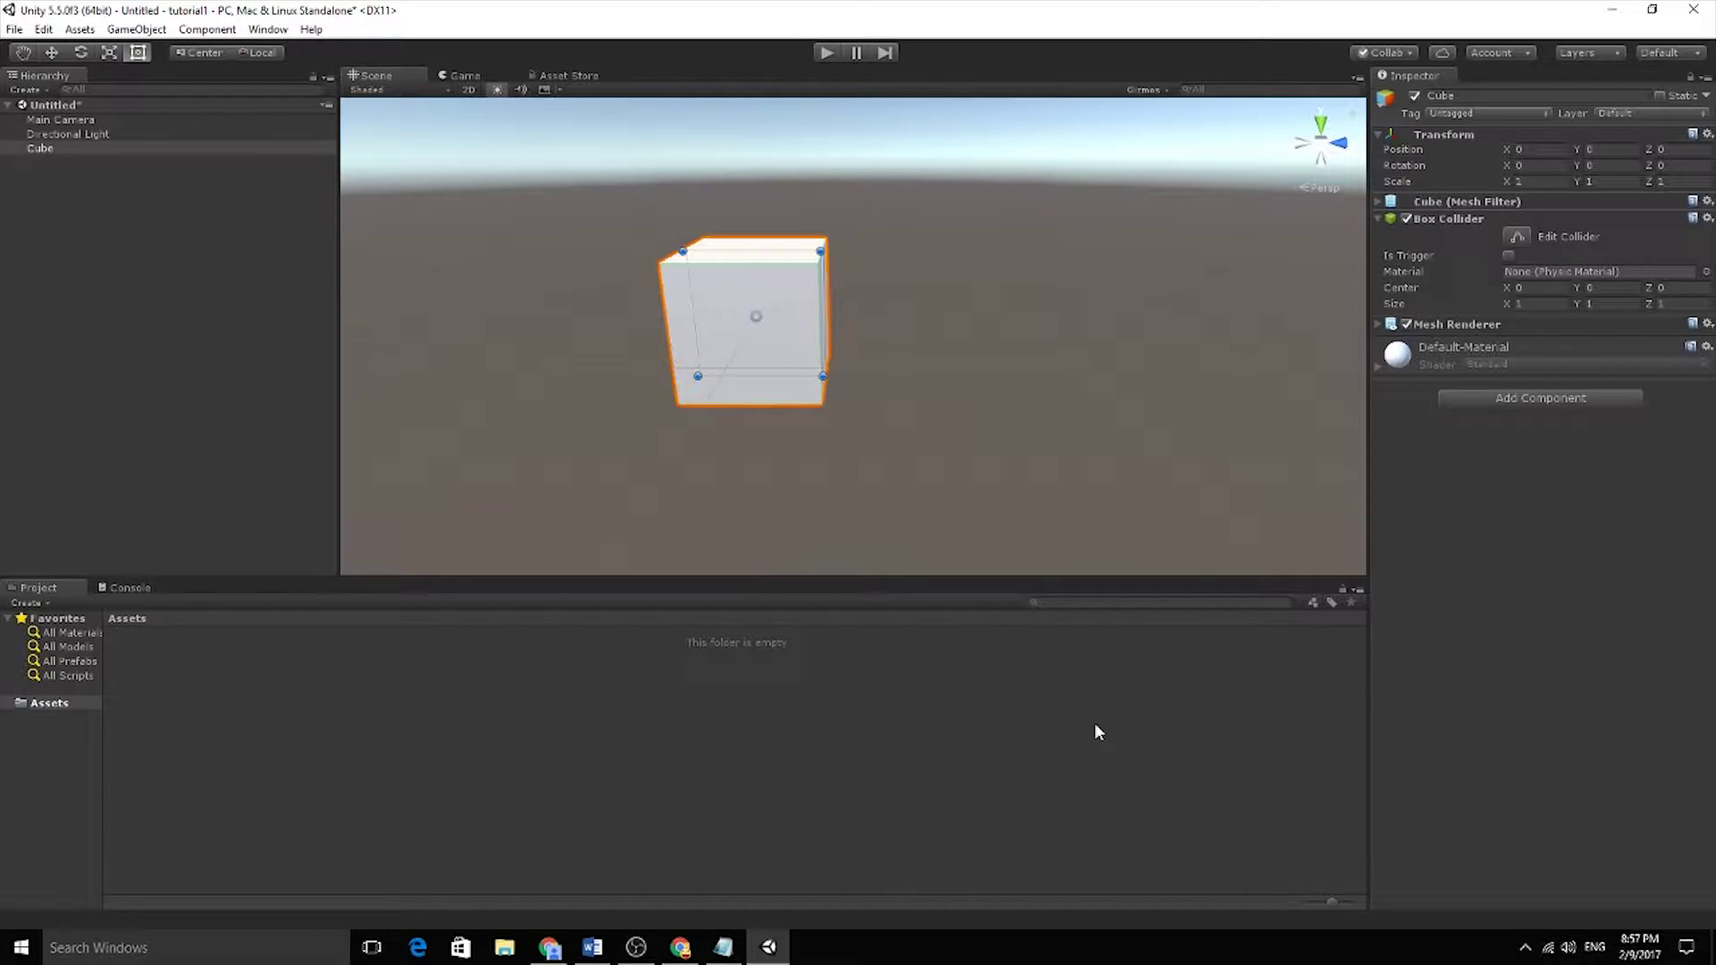
# Reselect the cube, switch to the Hand tool, and pan and orbit the Scene view around the cube
pyautogui.click(657, 547)
pyautogui.click(78, 149)
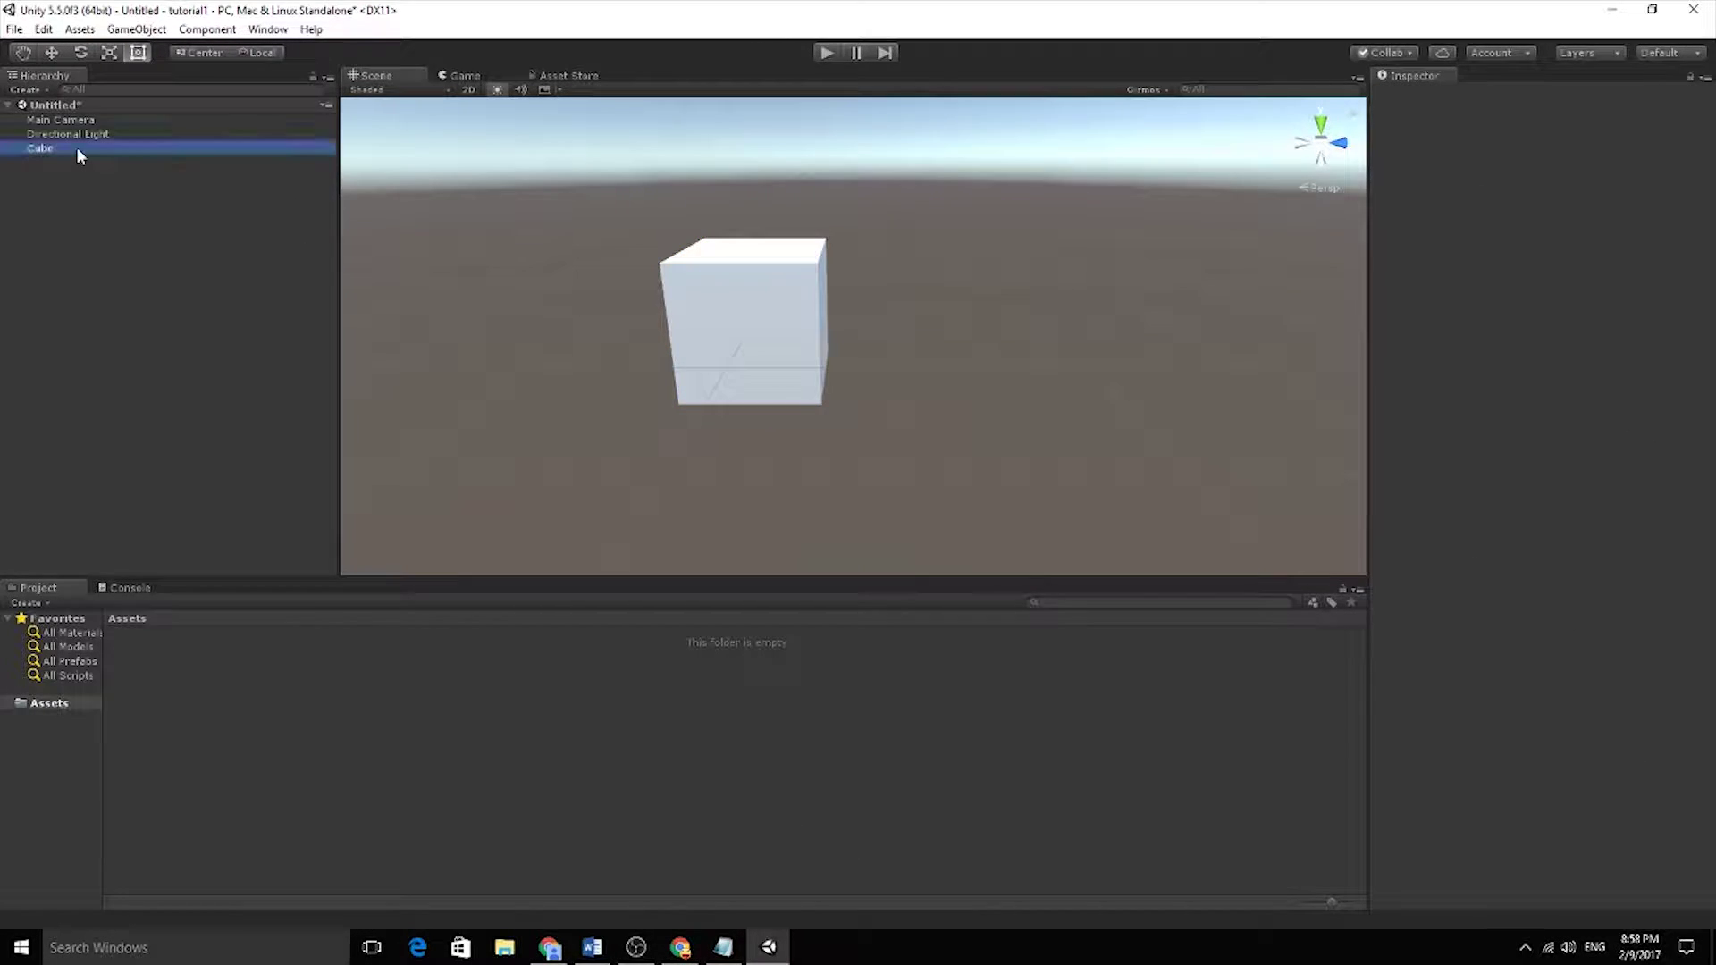
pyautogui.click(23, 54)
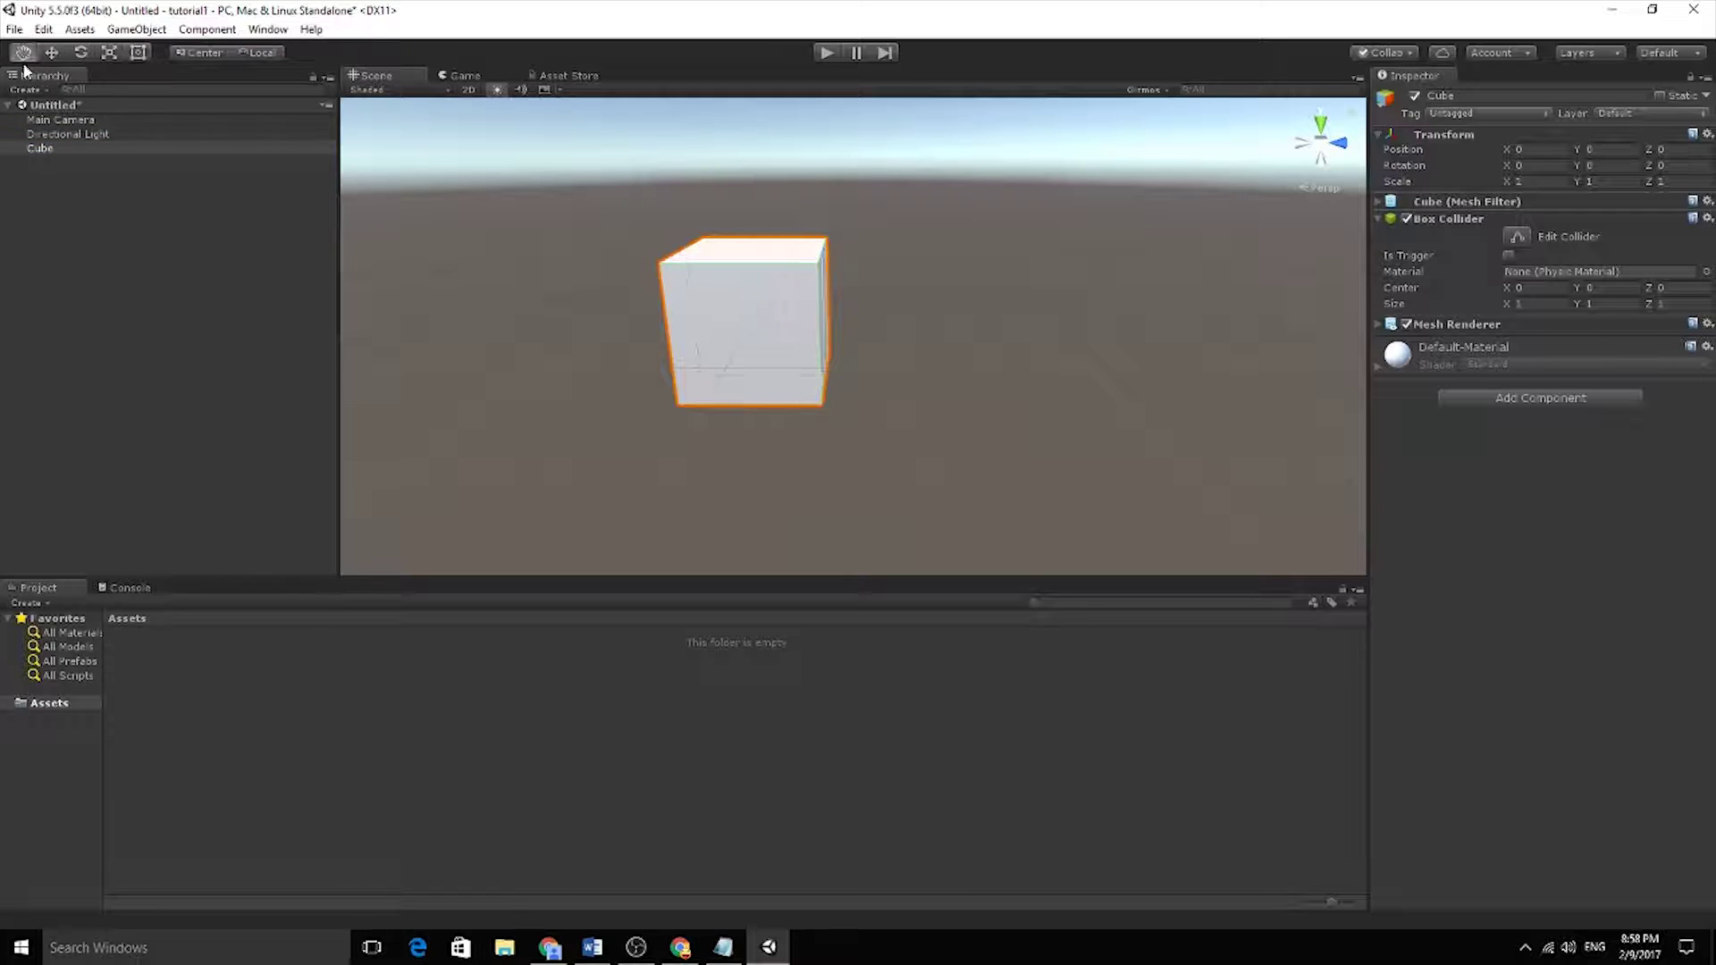
pyautogui.moveTo(804, 211); pyautogui.dragTo(666, 299)
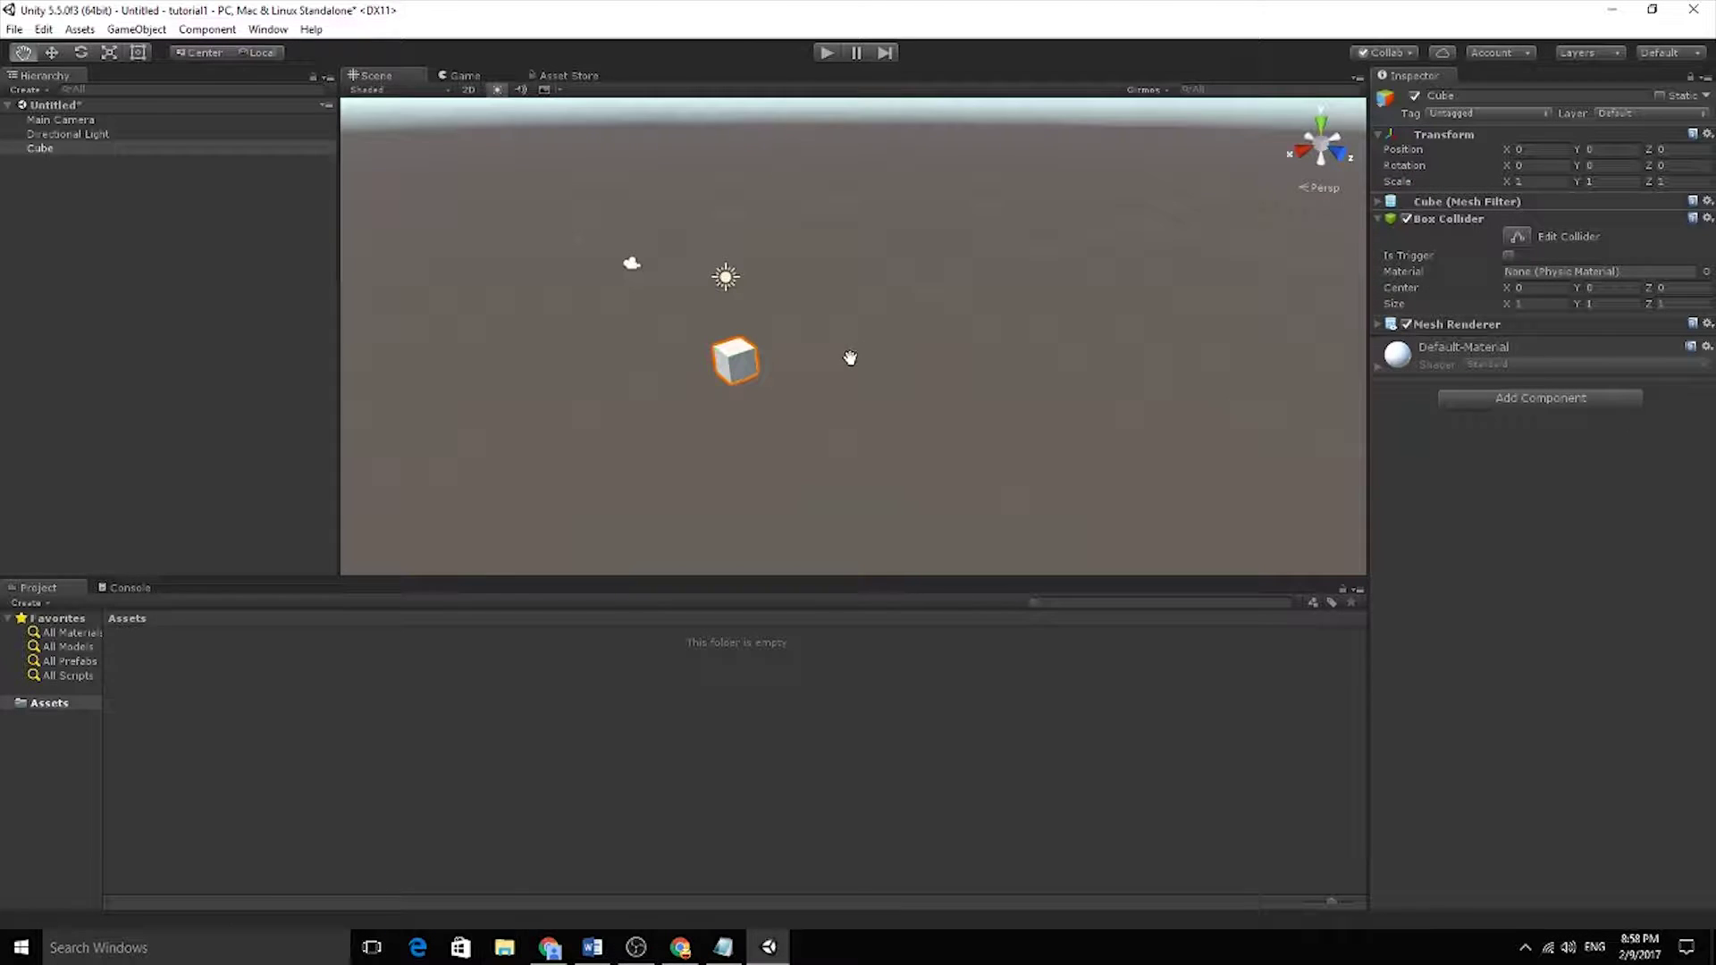
pyautogui.keyDown('alt'); pyautogui.moveTo(910, 351); pyautogui.dragTo(1195, 329); pyautogui.keyUp('alt')
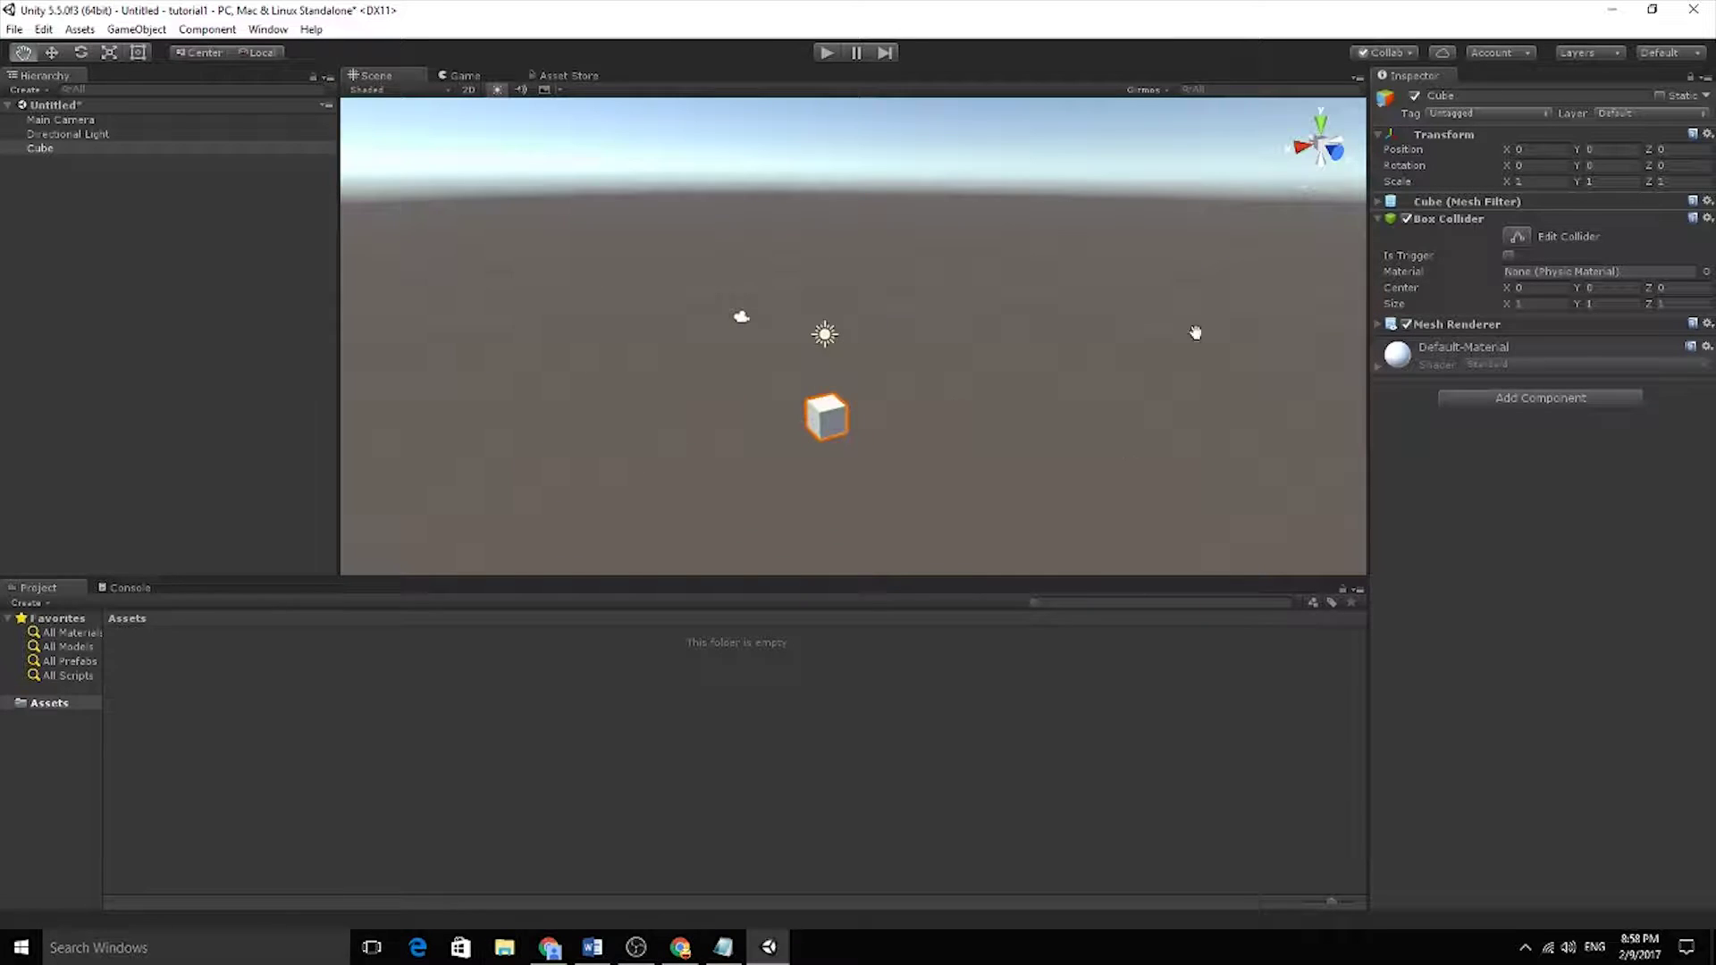
pyautogui.moveTo(804, 333)
pyautogui.keyDown('alt'); pyautogui.mouseDown()
pyautogui.moveTo(1005, 346)
pyautogui.moveTo(850, 417)
pyautogui.moveTo(509, 372)
pyautogui.moveTo(854, 494)
pyautogui.moveTo(943, 243)
pyautogui.moveTo(973, 387)
pyautogui.moveTo(705, 272)
pyautogui.moveTo(930, 256)
pyautogui.moveTo(870, 268)
pyautogui.moveTo(938, 403)
pyautogui.moveTo(858, 429)
pyautogui.moveTo(799, 341)
pyautogui.mouseUp(); pyautogui.keyUp('alt')
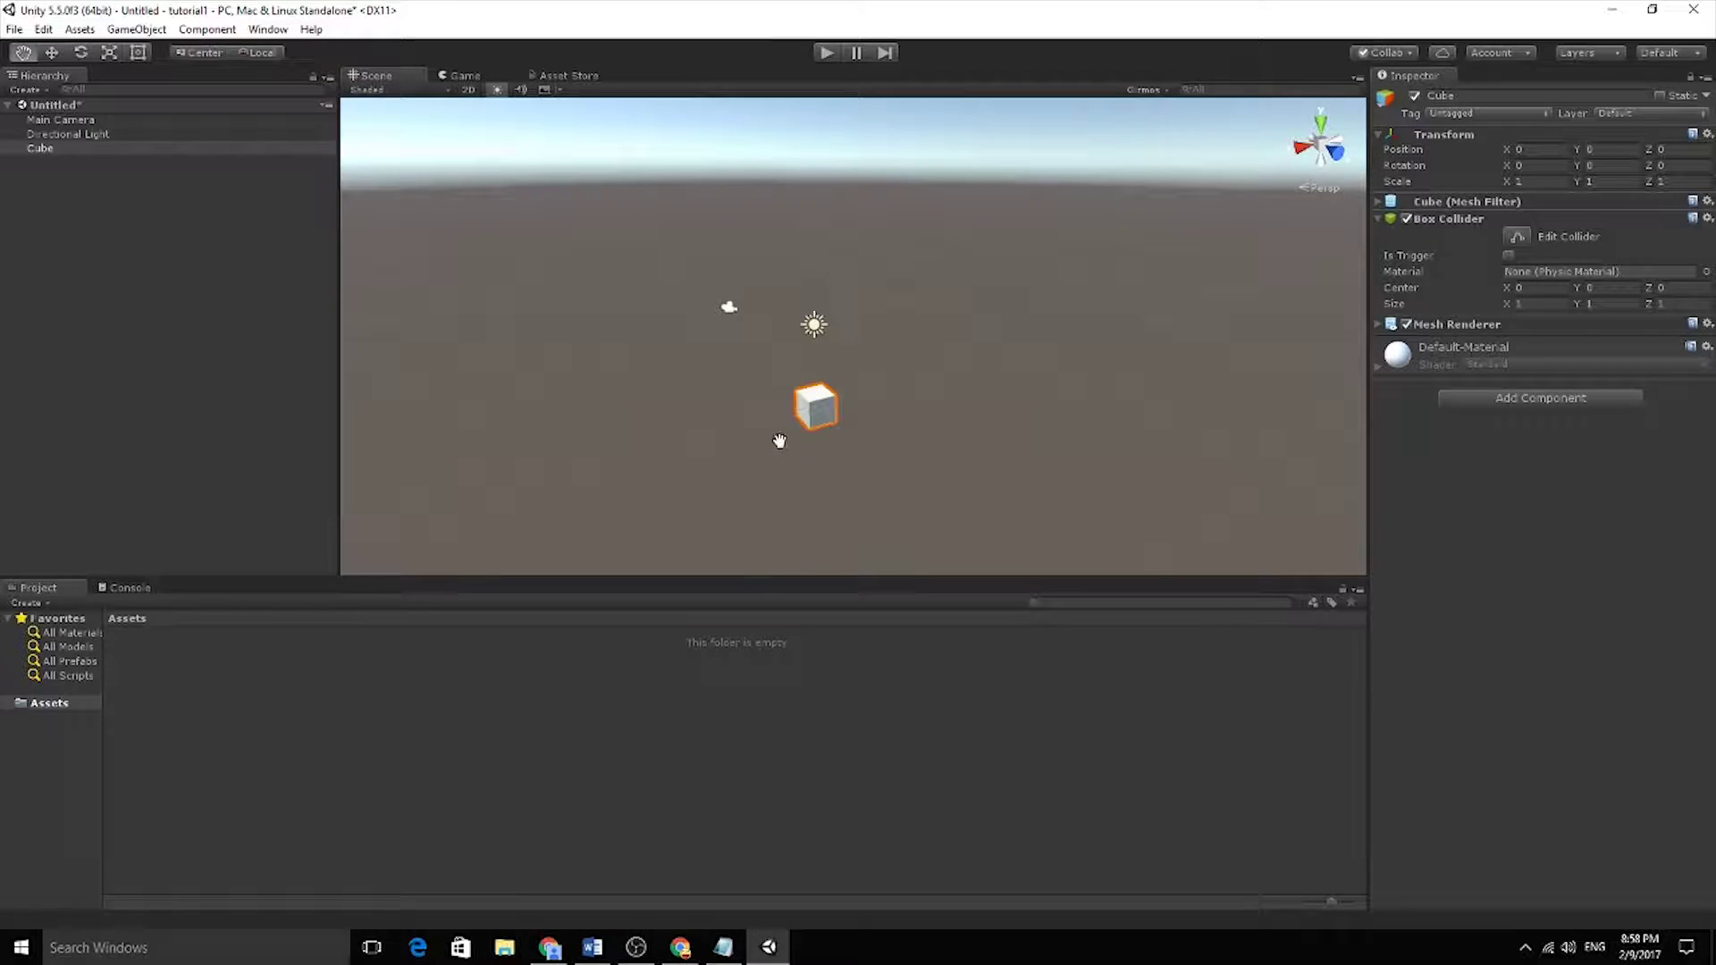
# Zoom the Scene view in and out on the cube and pan it with the Hand tool
pyautogui.scroll(-2, 802, 382)
pyautogui.scroll(4, 808, 367)
pyautogui.scroll(-5, 804, 368)
pyautogui.scroll(3, 793, 377)
pyautogui.scroll(3, 843, 410)
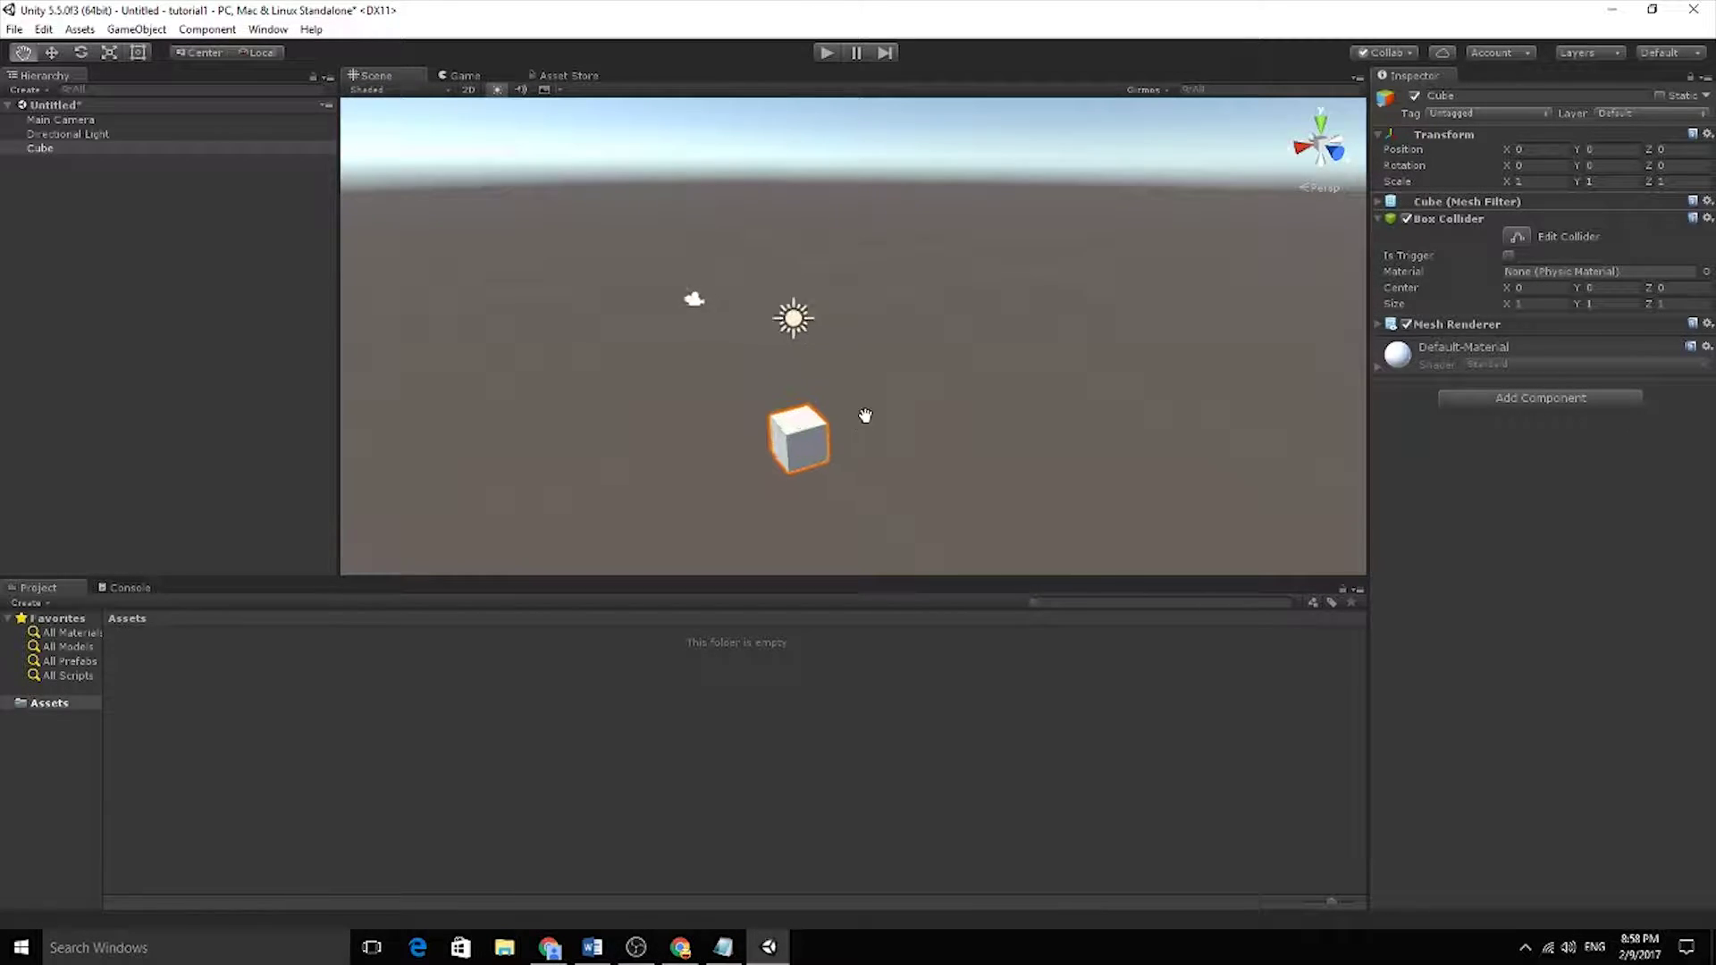
pyautogui.scroll(1, 860, 453)
pyautogui.scroll(-1, 867, 456)
pyautogui.scroll(-3, 869, 460)
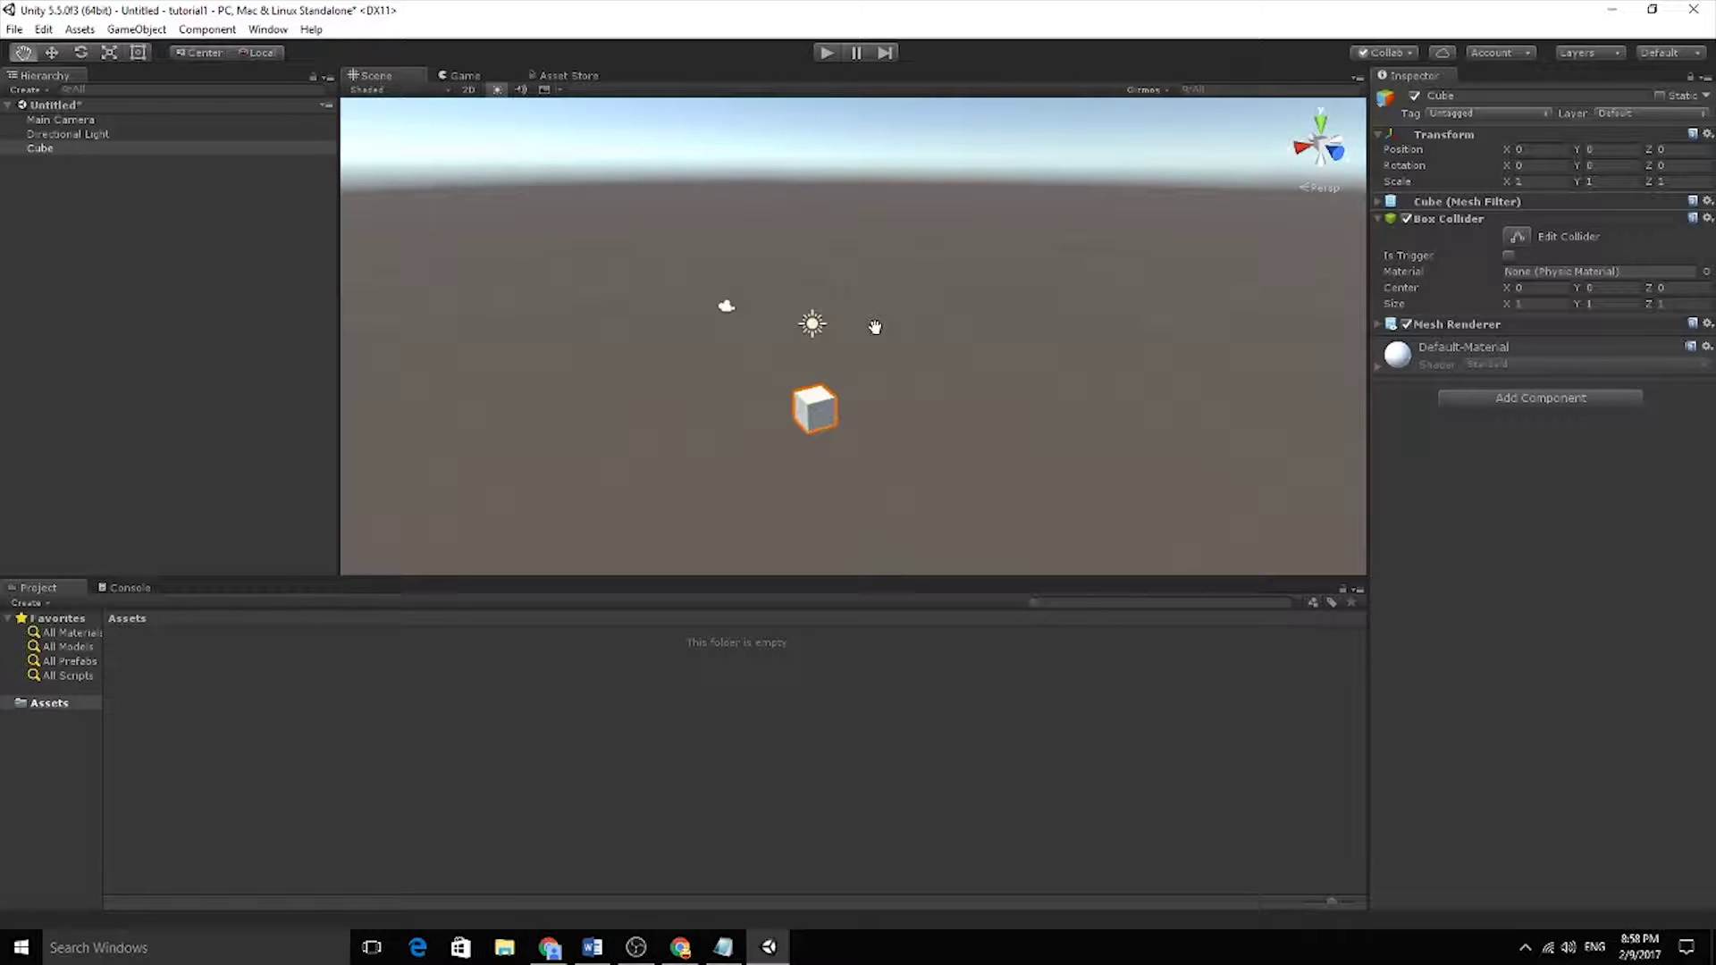
pyautogui.moveTo(619, 354); pyautogui.dragTo(665, 281)
pyautogui.moveTo(866, 337); pyautogui.dragTo(762, 332)
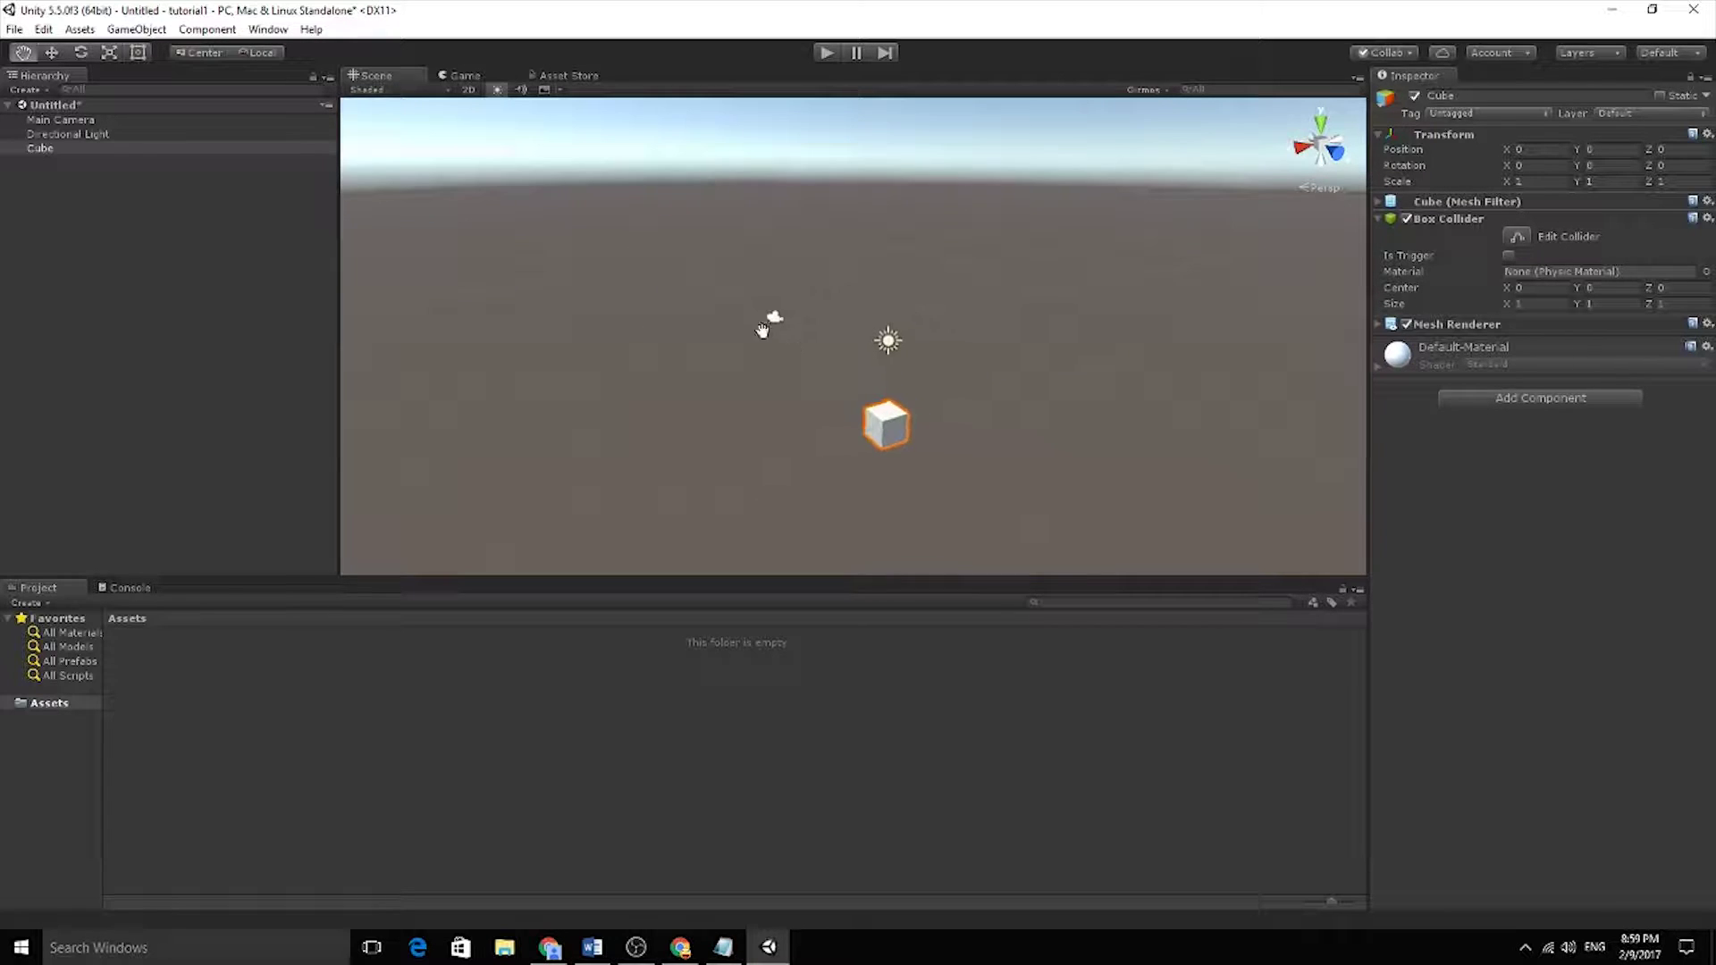
# Switch to the Move tool and try rectangular selections across the Scene view, leaving nothing selected
pyautogui.click(52, 52)
pyautogui.moveTo(432, 180); pyautogui.dragTo(1013, 456)
pyautogui.moveTo(1126, 201); pyautogui.dragTo(684, 512)
pyautogui.moveTo(627, 186); pyautogui.dragTo(897, 230)
pyautogui.moveTo(795, 400); pyautogui.dragTo(679, 254)
pyautogui.moveTo(676, 204); pyautogui.dragTo(1086, 501)
pyautogui.click(837, 209)
pyautogui.scroll(3, 855, 341)
pyautogui.moveTo(567, 202); pyautogui.dragTo(1148, 507)
pyautogui.click(1097, 324)
# Try moving the cube along its X, Y and Z axes with the Move tool and reset its position to 0 on each axis
pyautogui.keyDown('alt'); pyautogui.moveTo(1097, 325); pyautogui.dragTo(1063, 423); pyautogui.keyUp('alt')
pyautogui.scroll(-4, 858, 358)
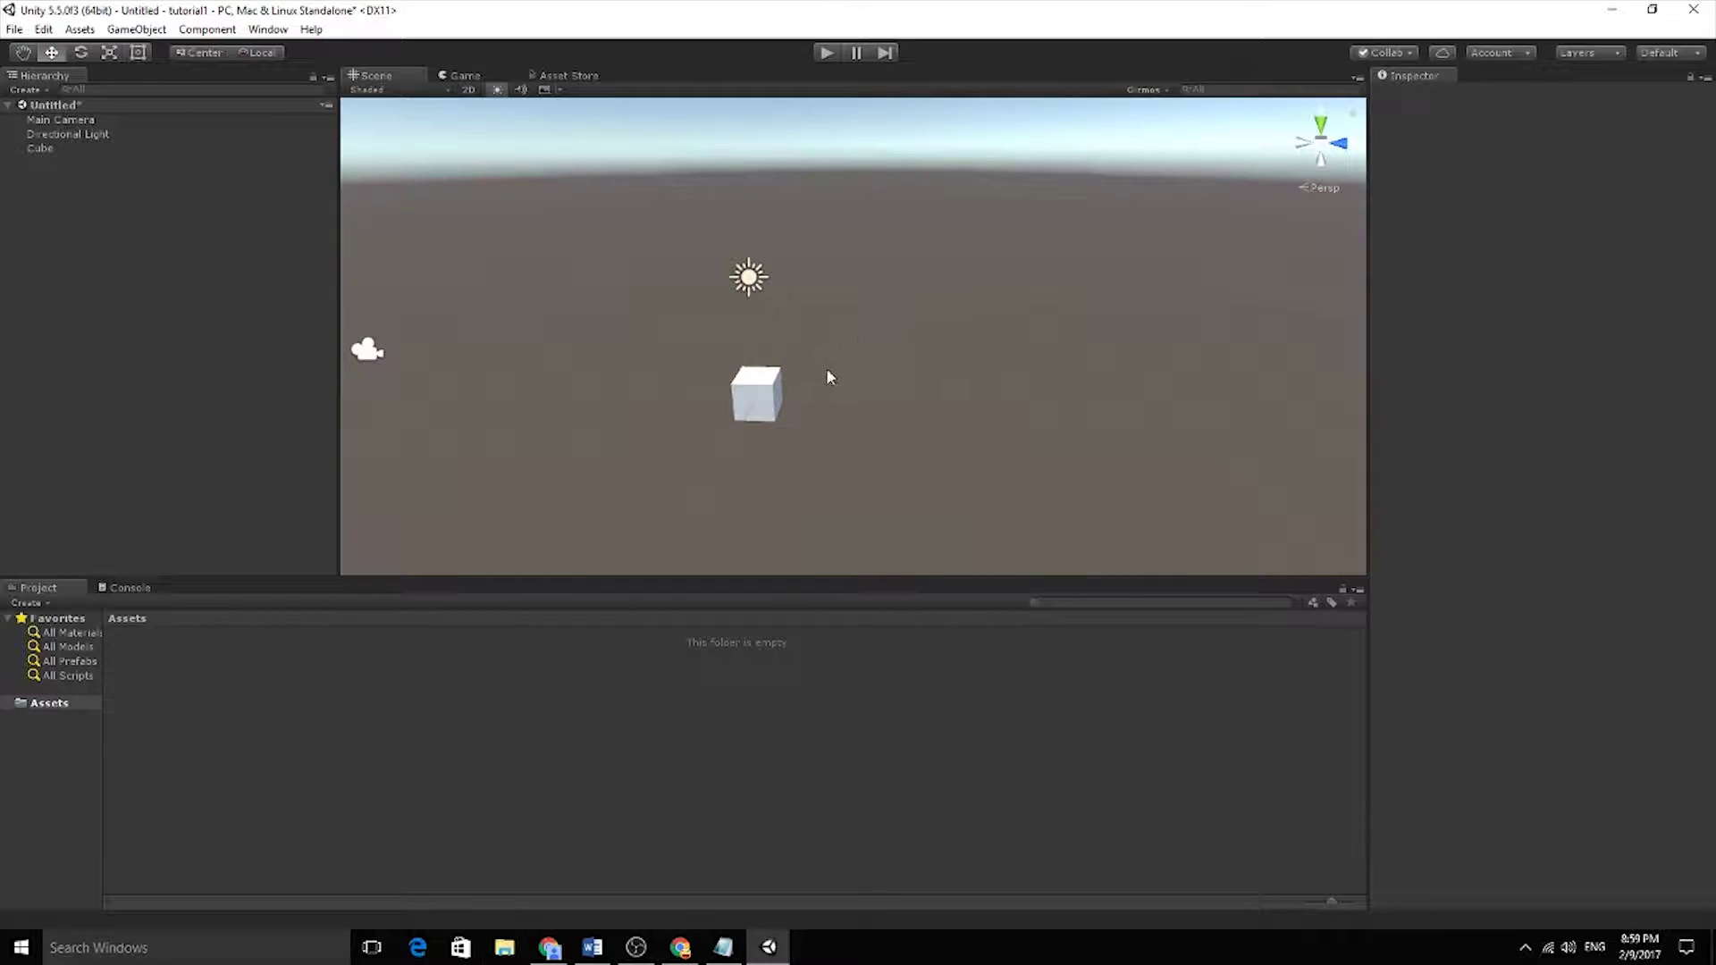
pyautogui.moveTo(837, 374); pyautogui.dragTo(946, 322, button='middle')
pyautogui.scroll(3, 808, 394)
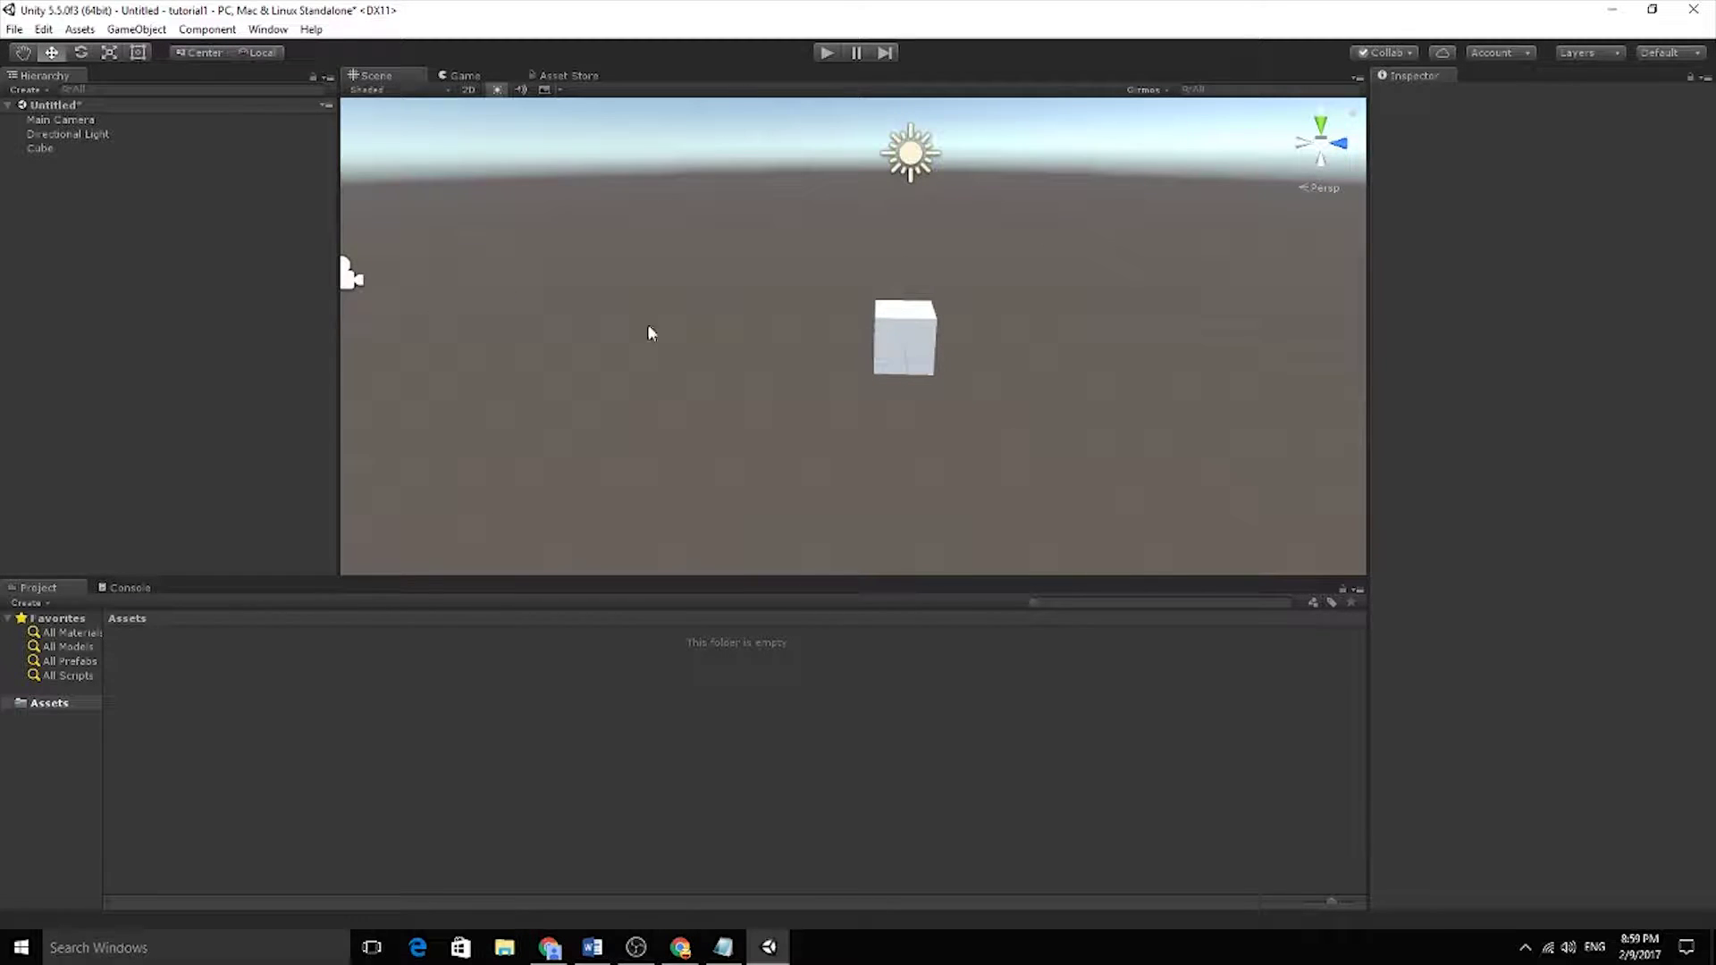
pyautogui.click(35, 150)
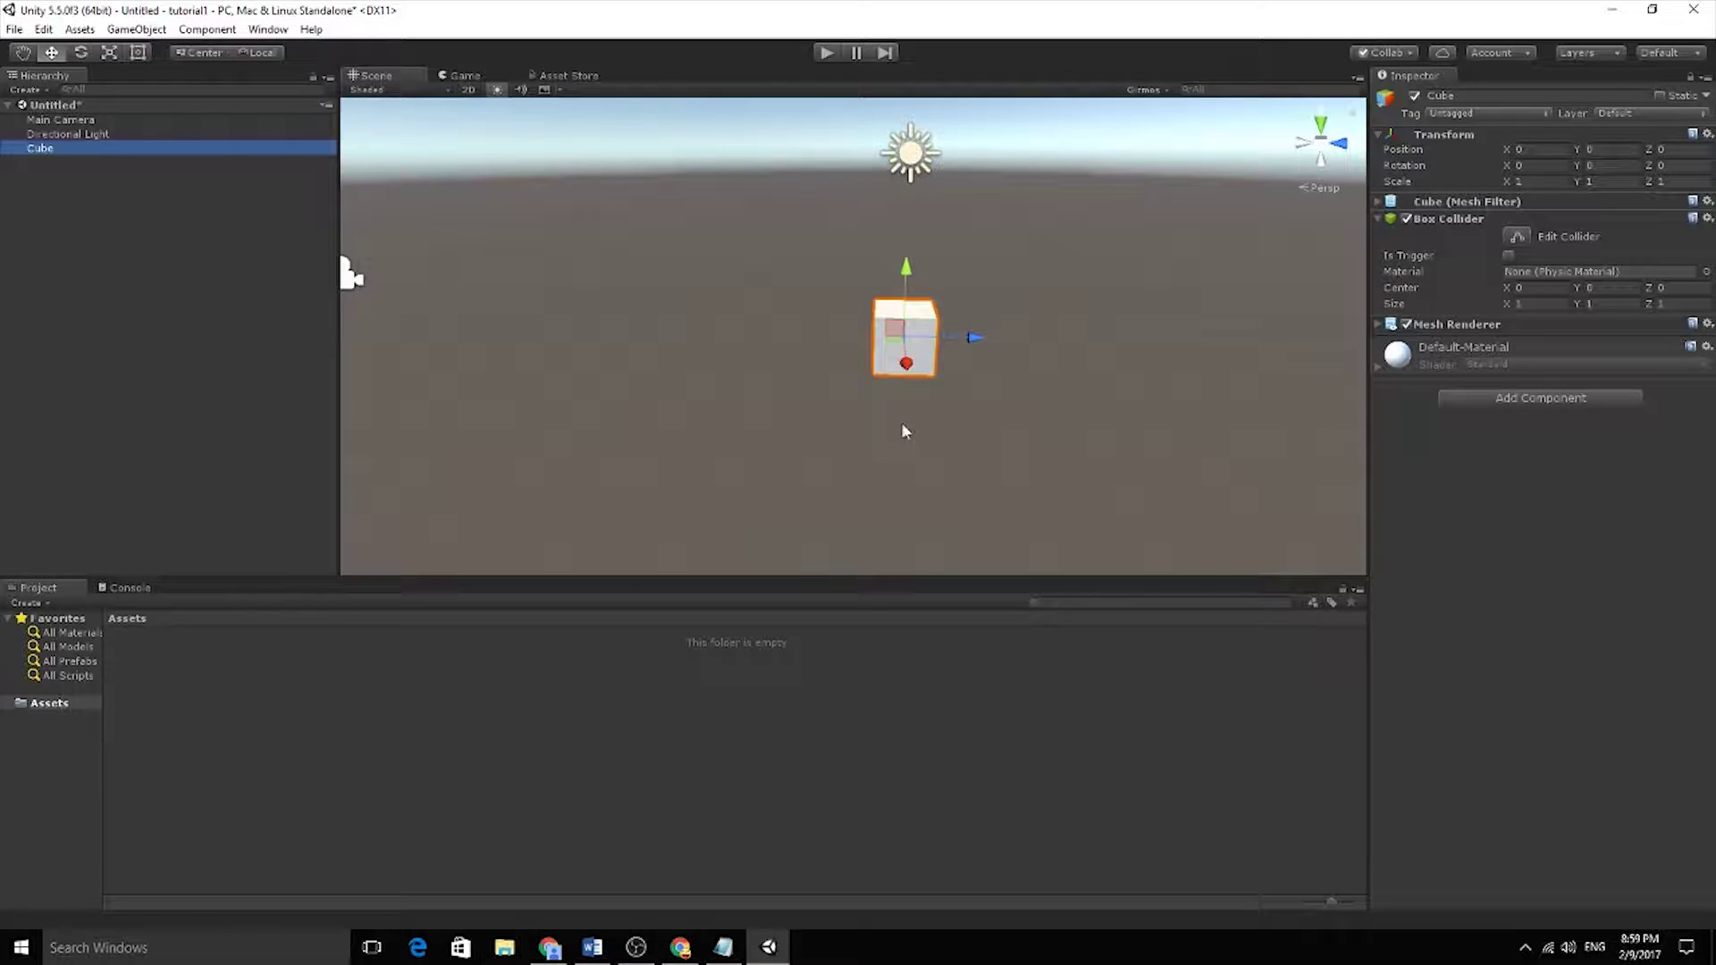
pyautogui.moveTo(973, 340); pyautogui.dragTo(758, 309)
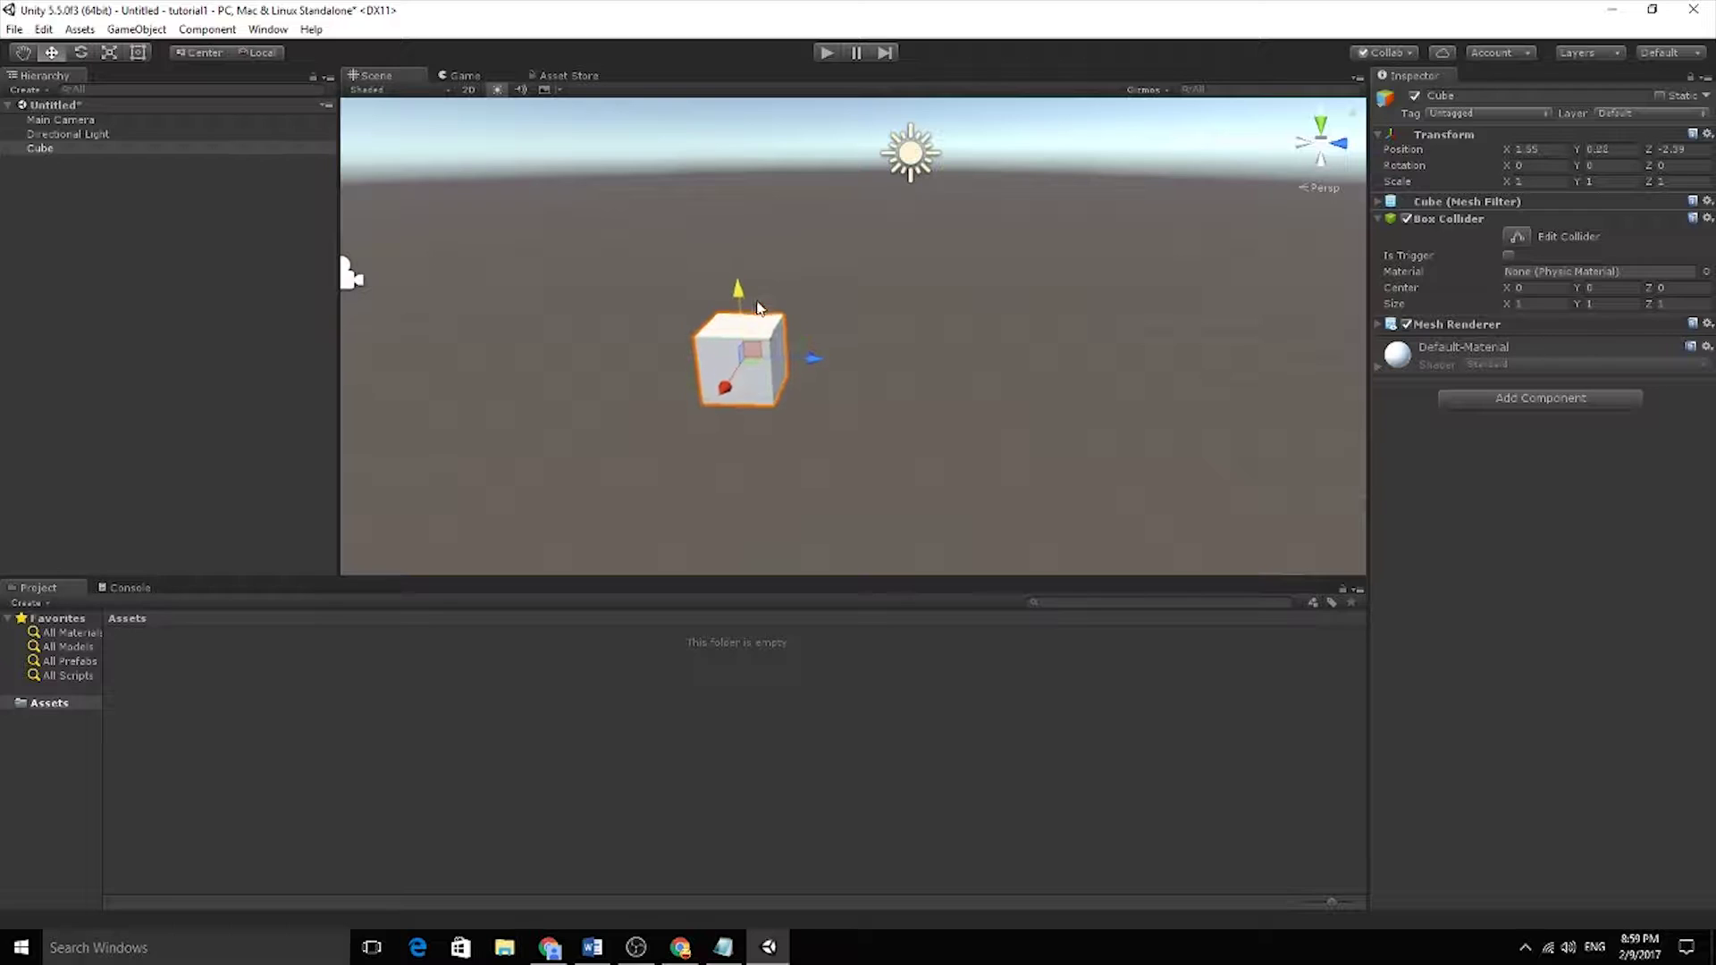
pyautogui.moveTo(801, 369); pyautogui.dragTo(883, 363)
pyautogui.click(1538, 149)
pyautogui.write('0')
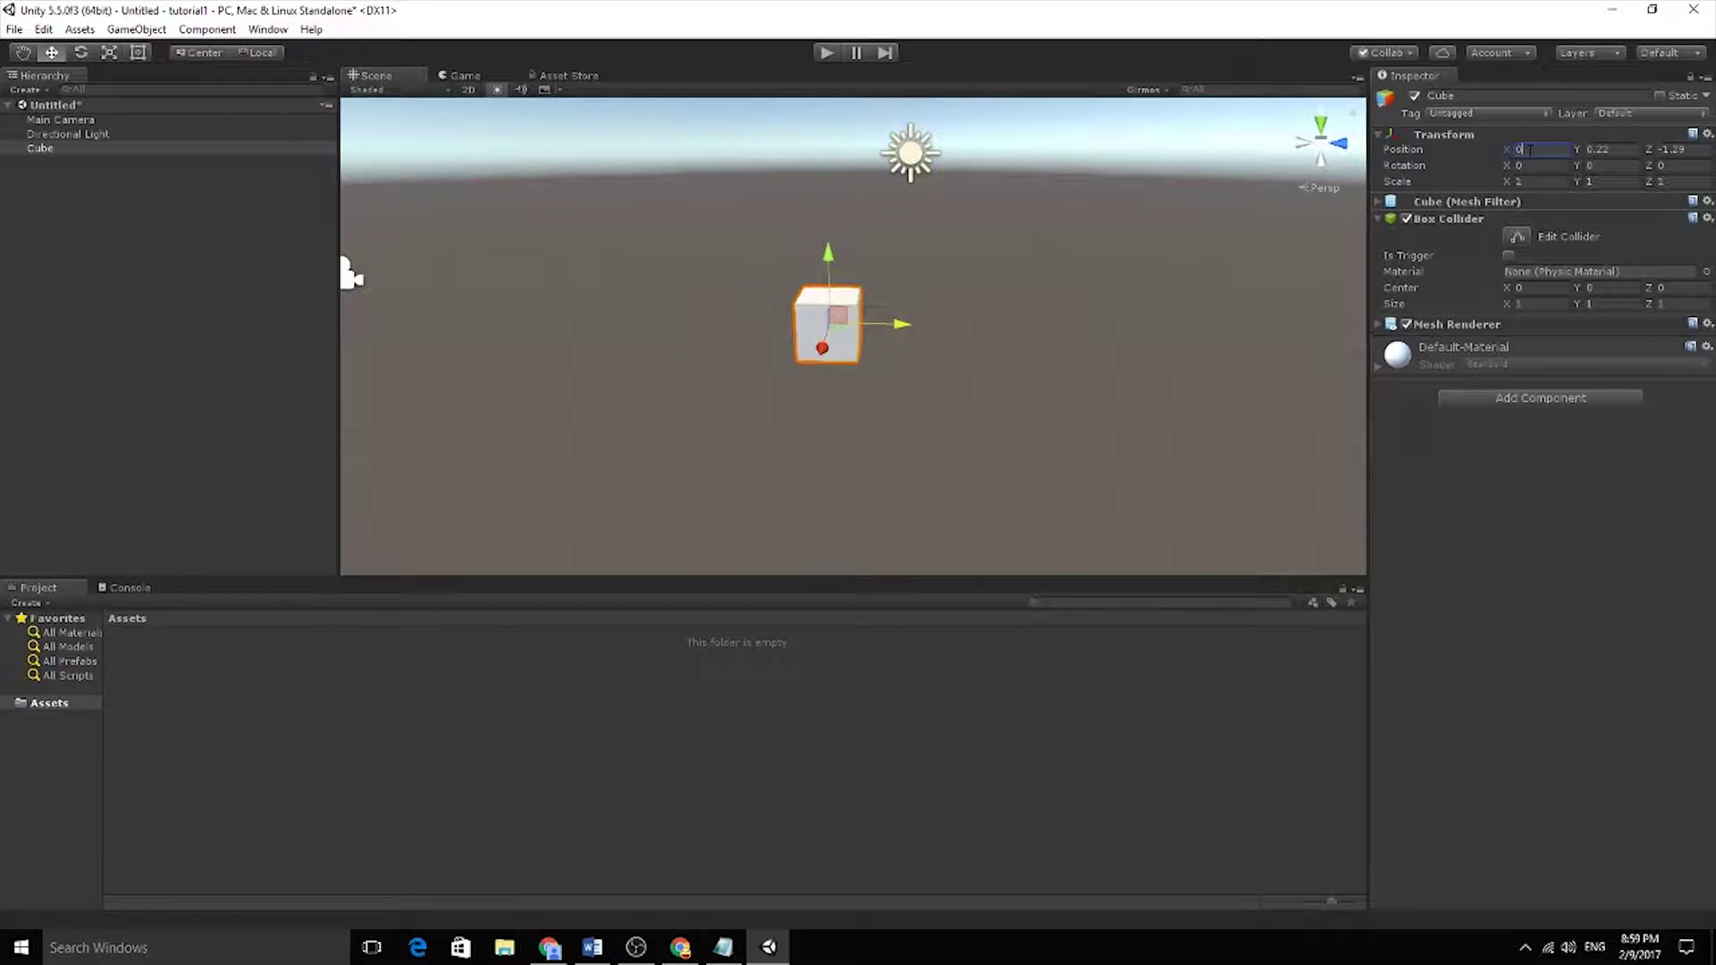
pyautogui.press('Tab')
pyautogui.write('0')
pyautogui.press('Tab')
pyautogui.write('0')
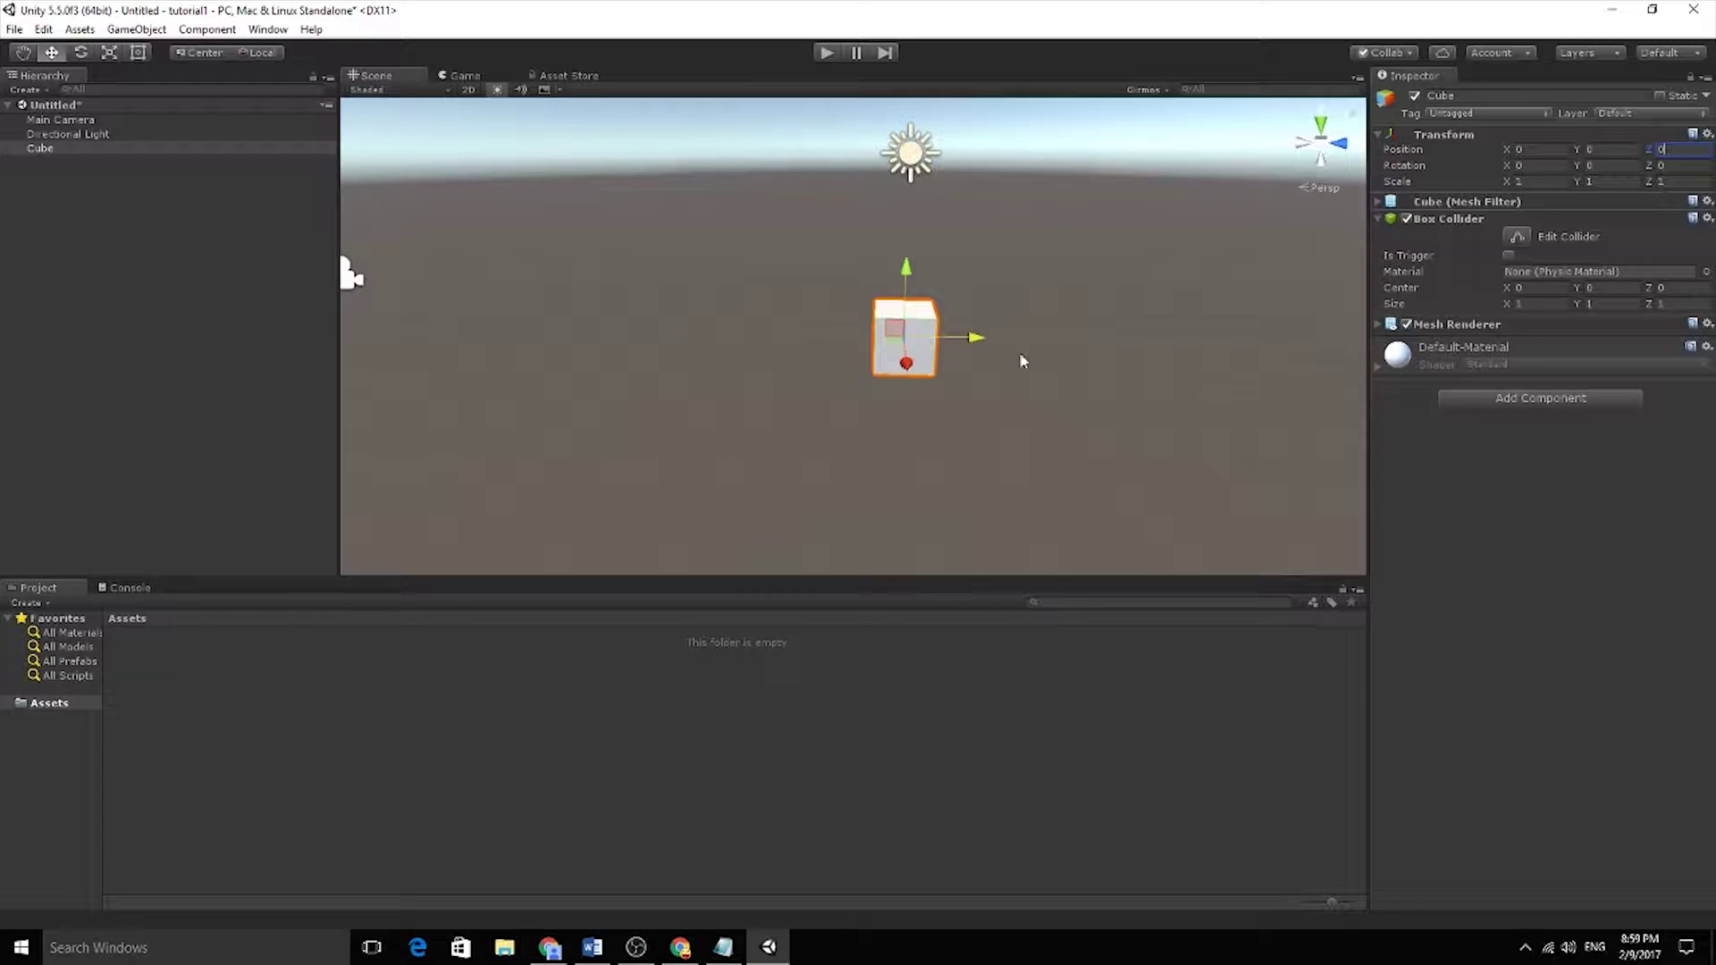
# Try turning the cube freely with the Rotate tool and reset its X, Y and Z rotation to 0
pyautogui.scroll(2, 1099, 337)
pyautogui.moveTo(1085, 314); pyautogui.dragTo(970, 352, button='middle')
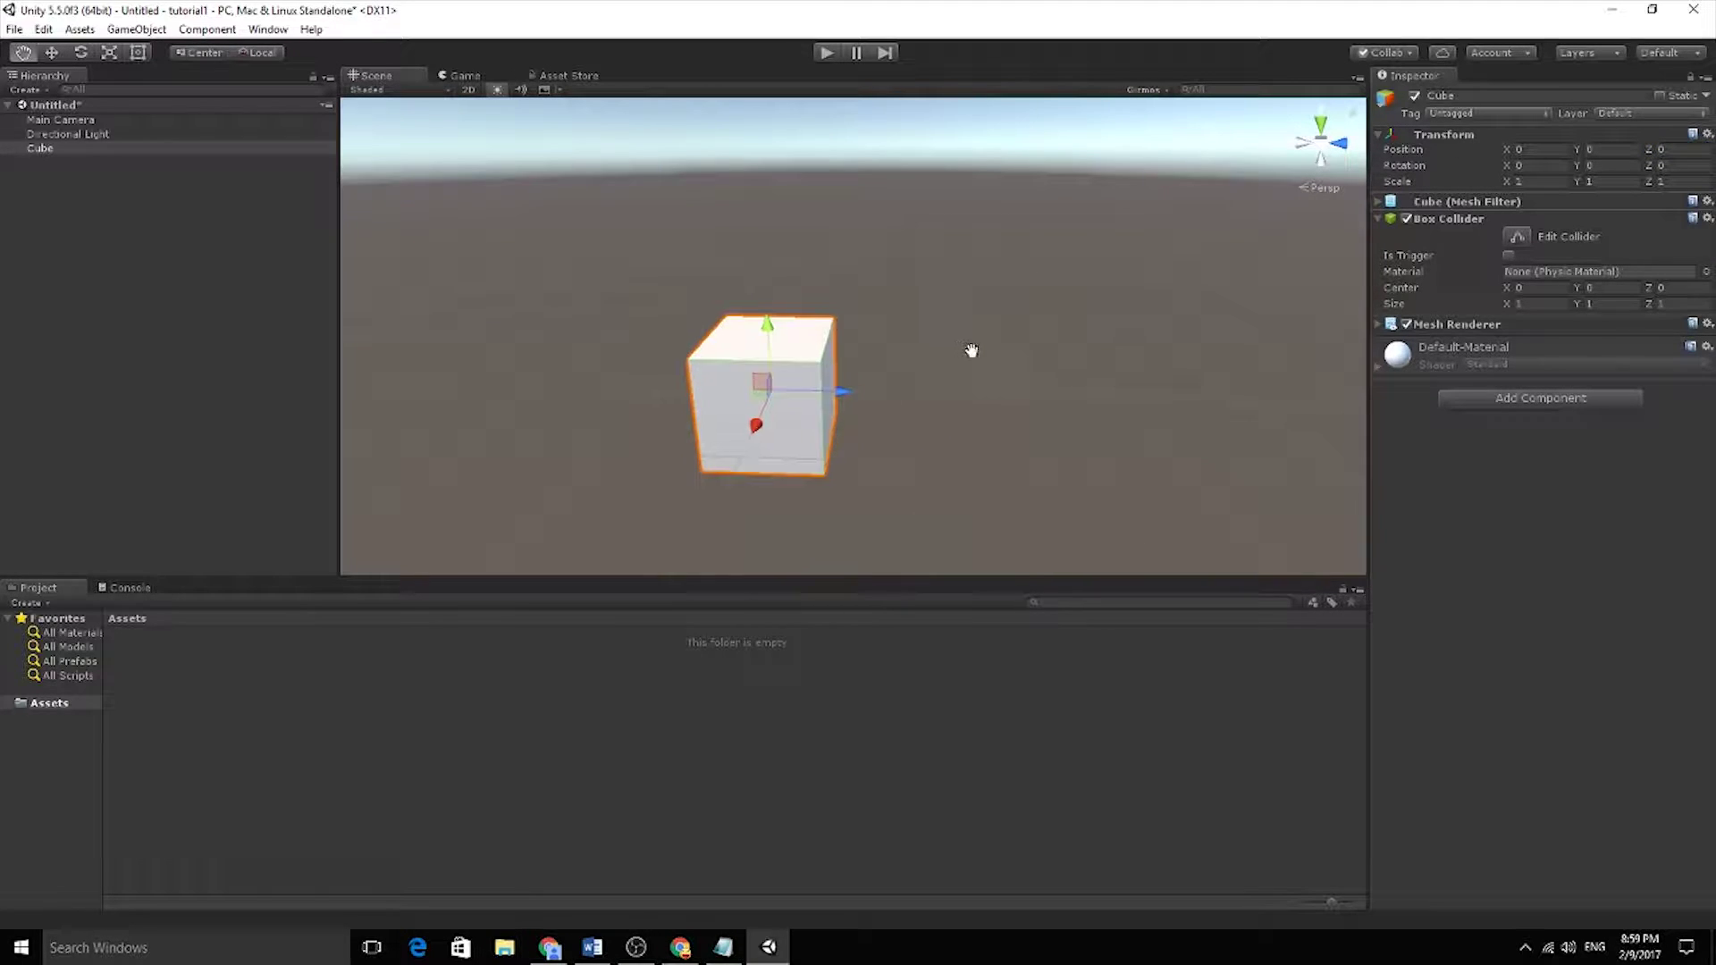
pyautogui.click(983, 337)
pyautogui.click(792, 366)
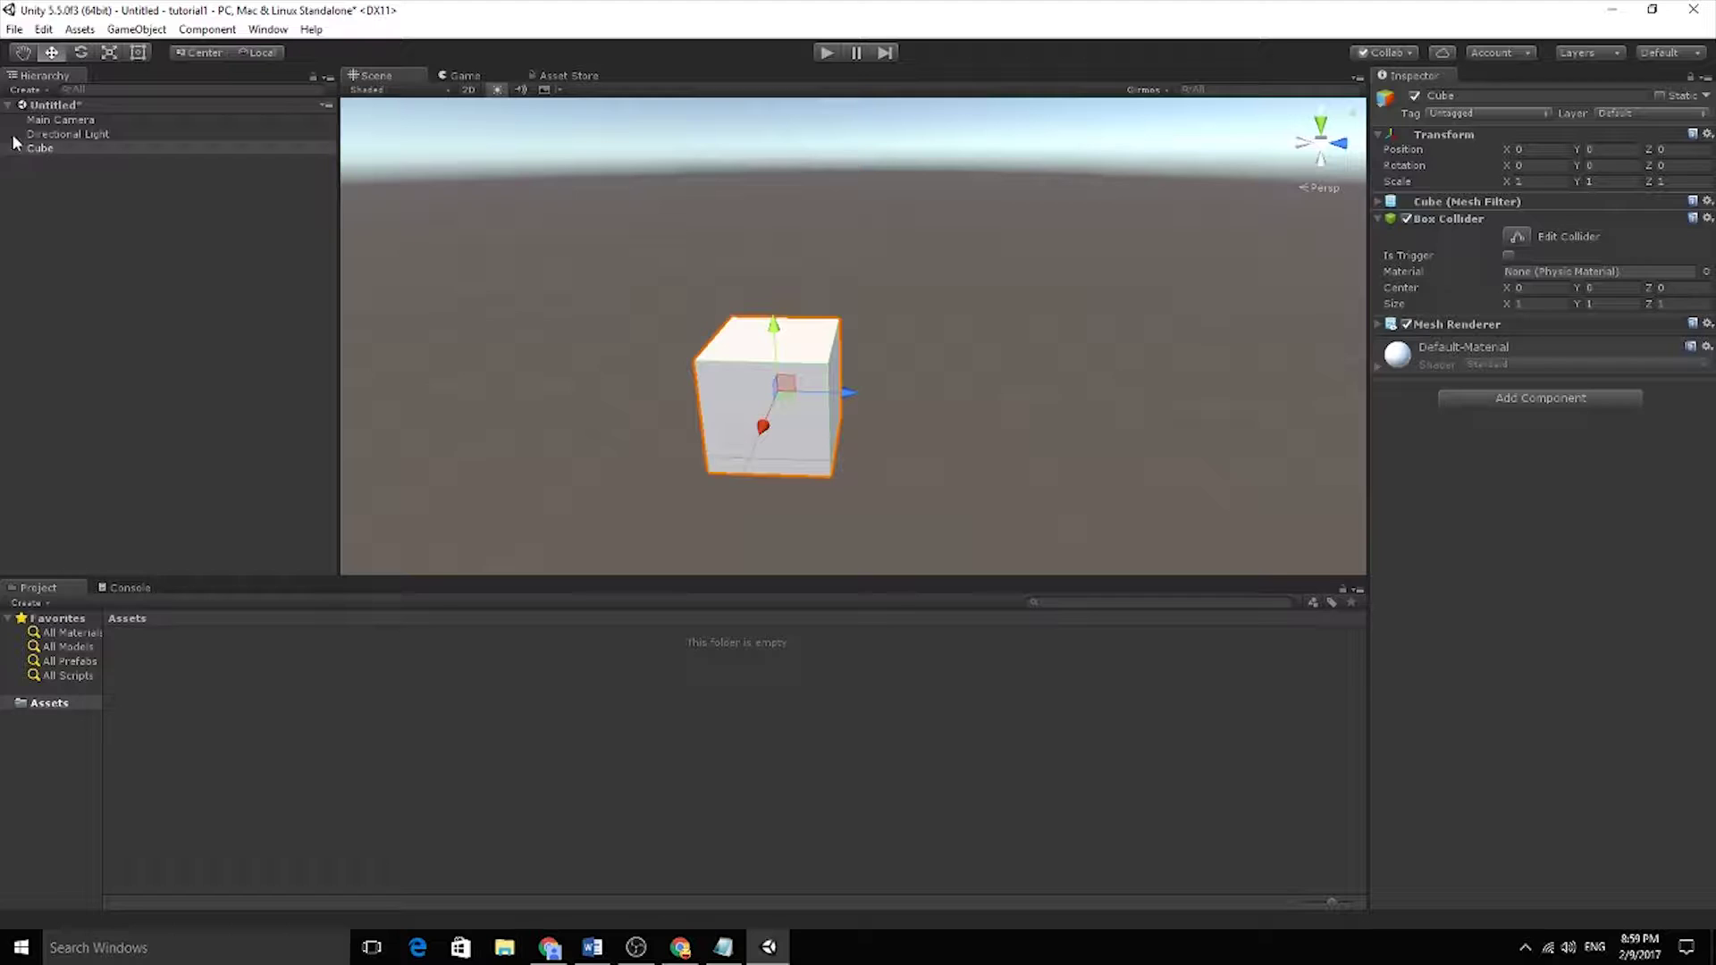
pyautogui.click(81, 52)
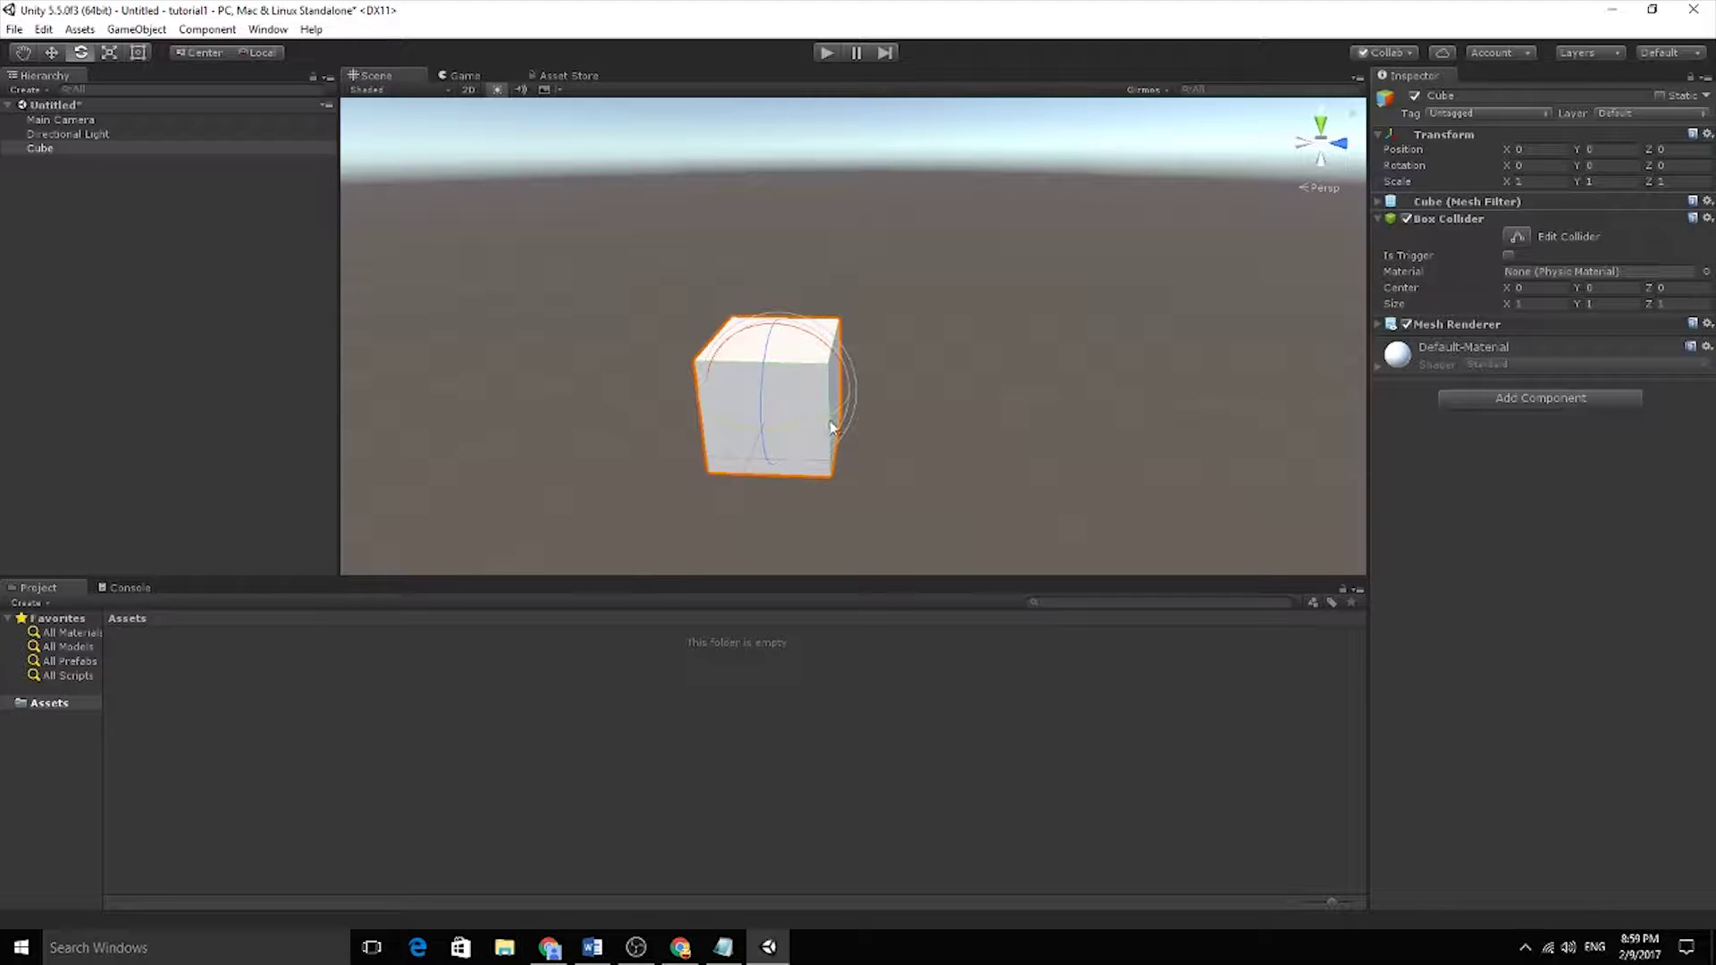
pyautogui.moveTo(828, 420); pyautogui.dragTo(620, 349)
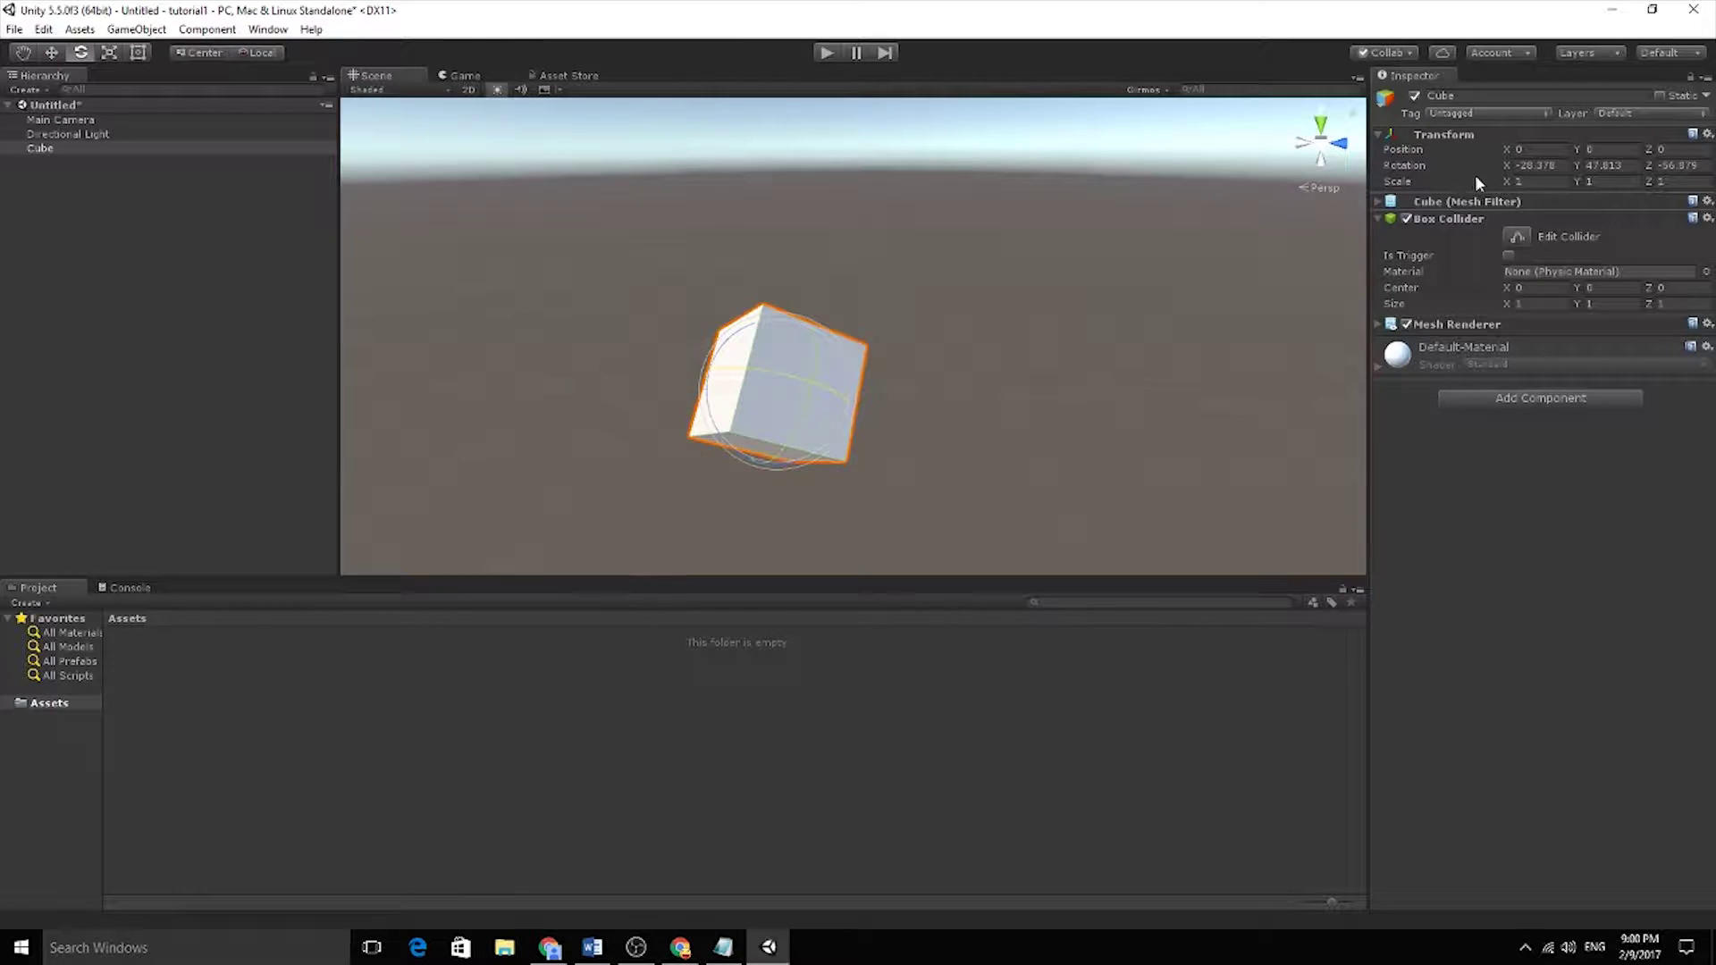
pyautogui.moveTo(1488, 163); pyautogui.dragTo(1475, 165)
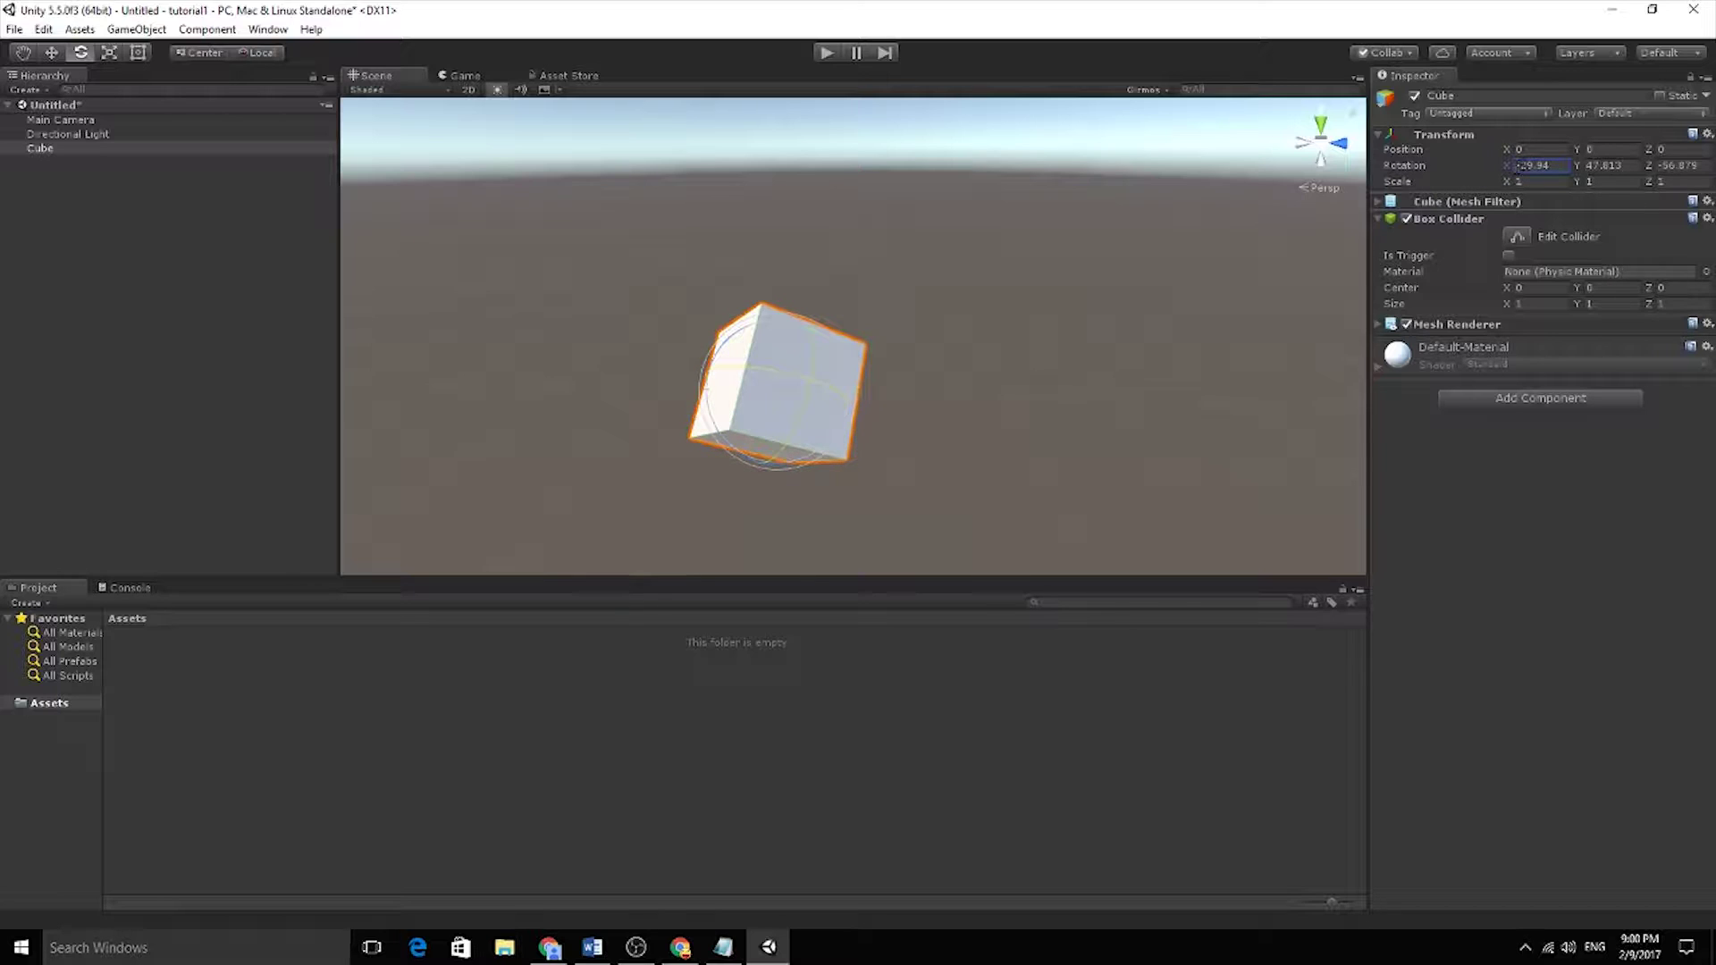
pyautogui.write('0')
pyautogui.press('Tab')
pyautogui.write('0')
pyautogui.press('Tab')
pyautogui.write('0')
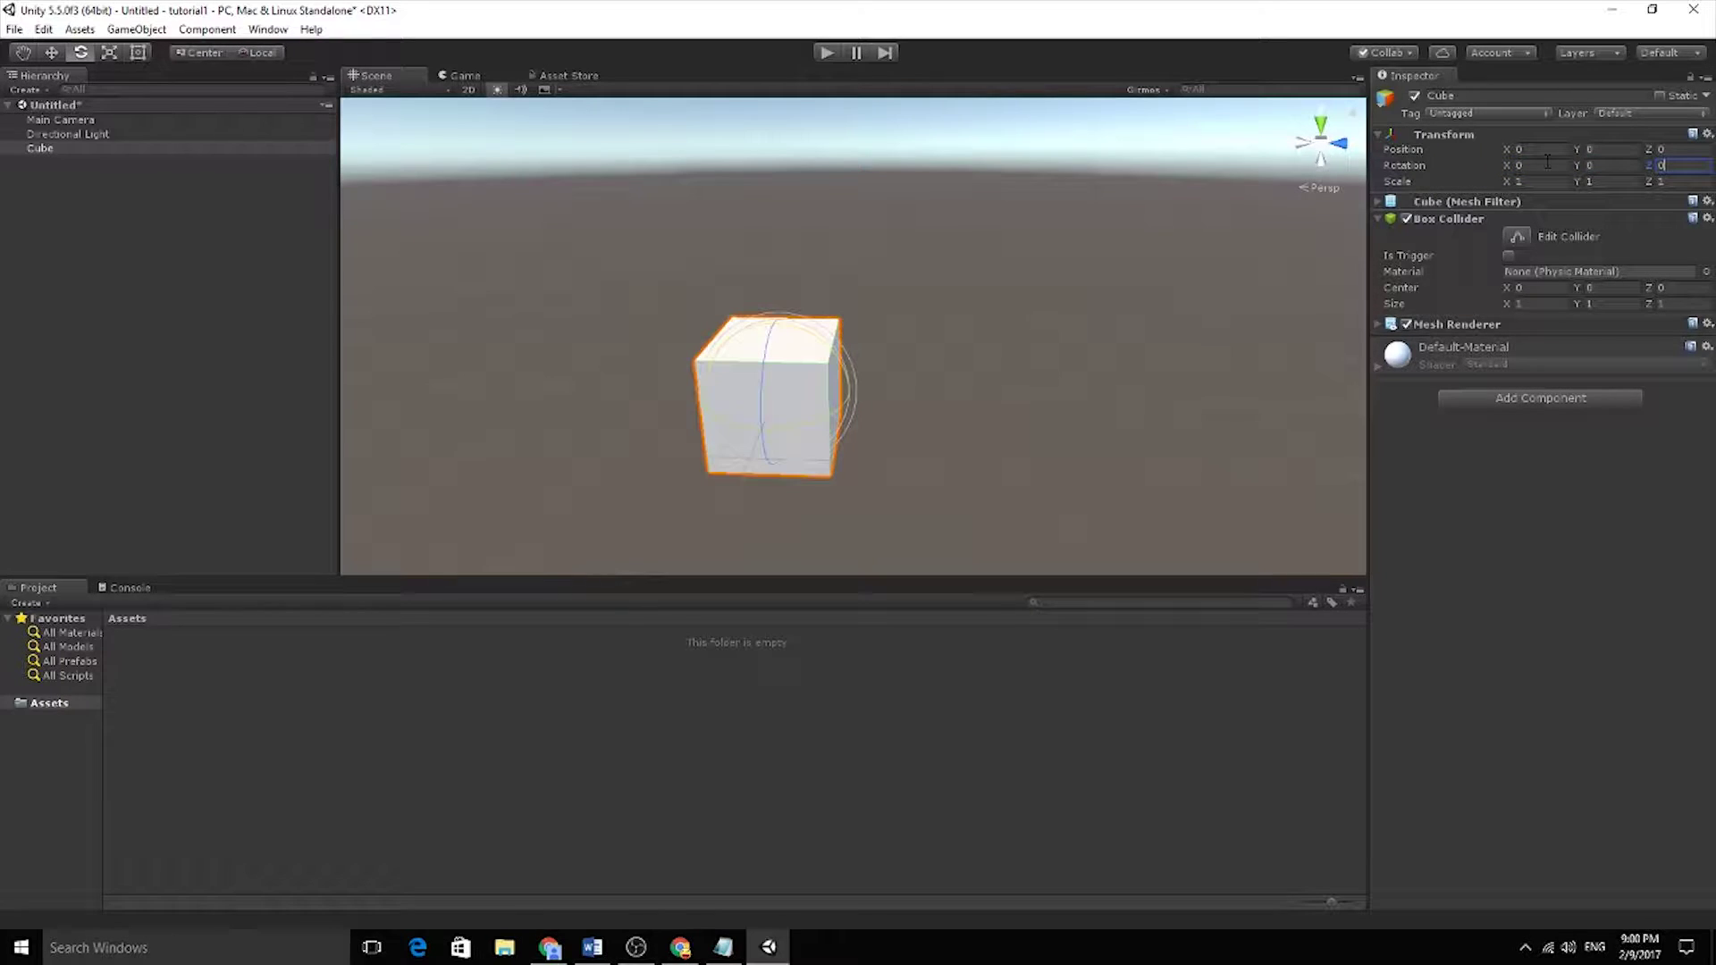
# Reselect the cube and stretch it with the Scale tool to about X 0.76, Y 3.89 and Z 3.17
pyautogui.click(59, 185)
pyautogui.click(58, 134)
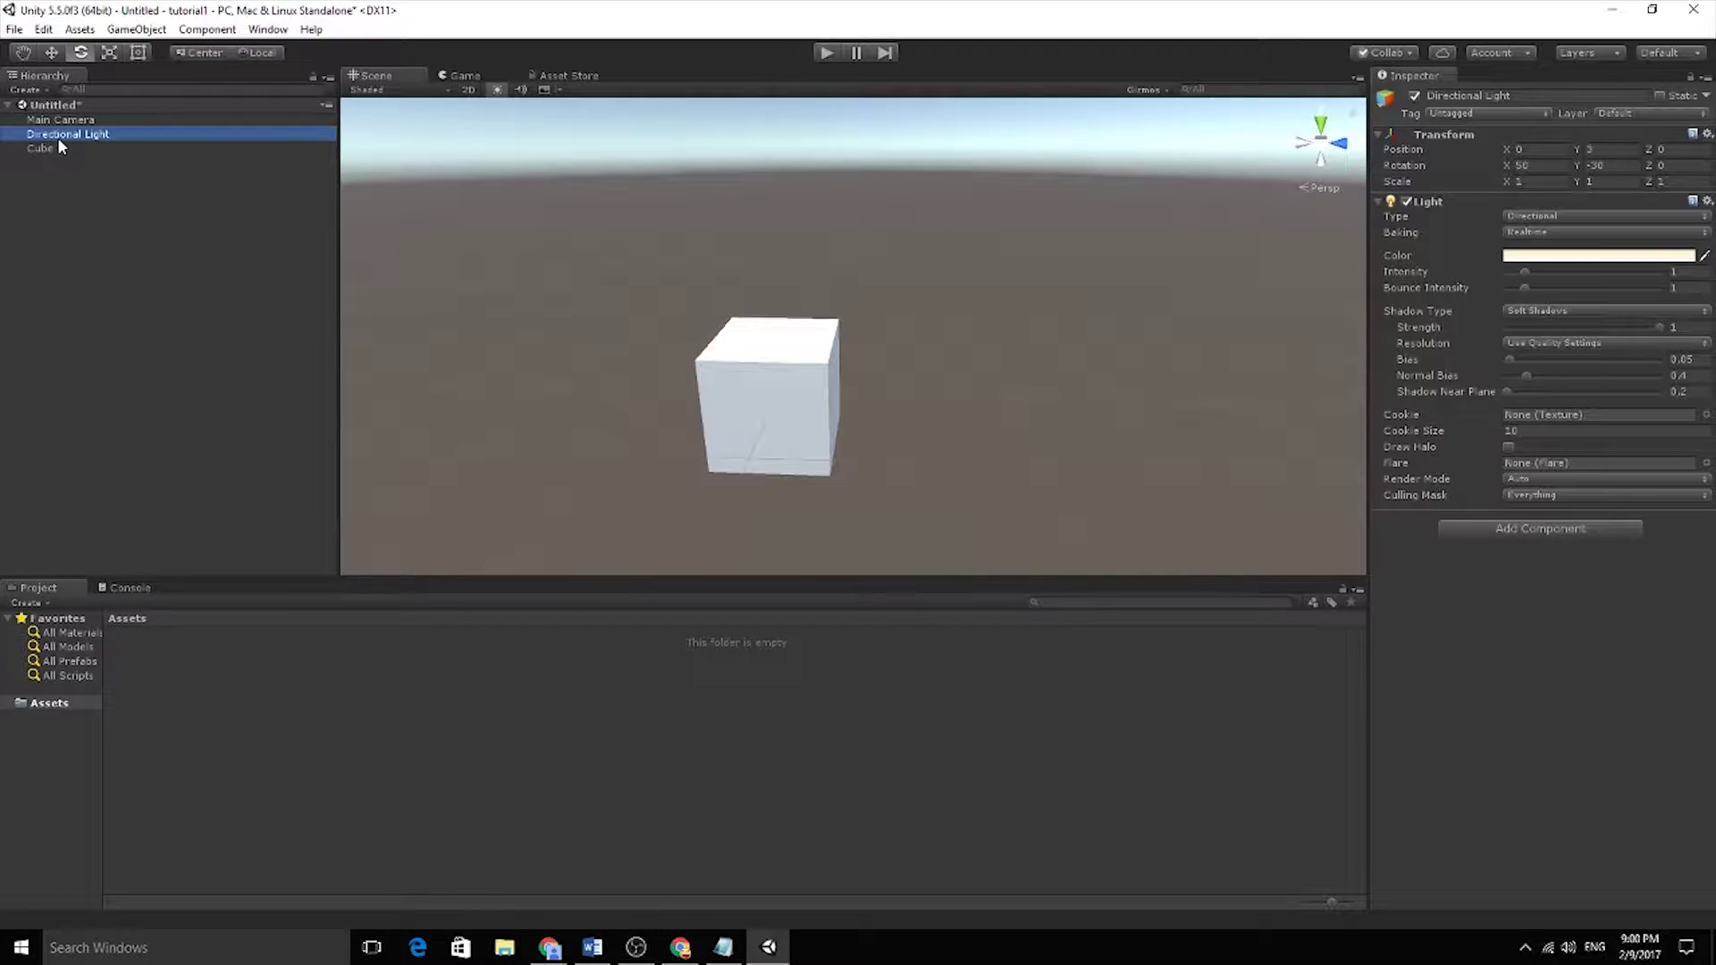
pyautogui.click(55, 149)
pyautogui.click(117, 52)
pyautogui.click(137, 53)
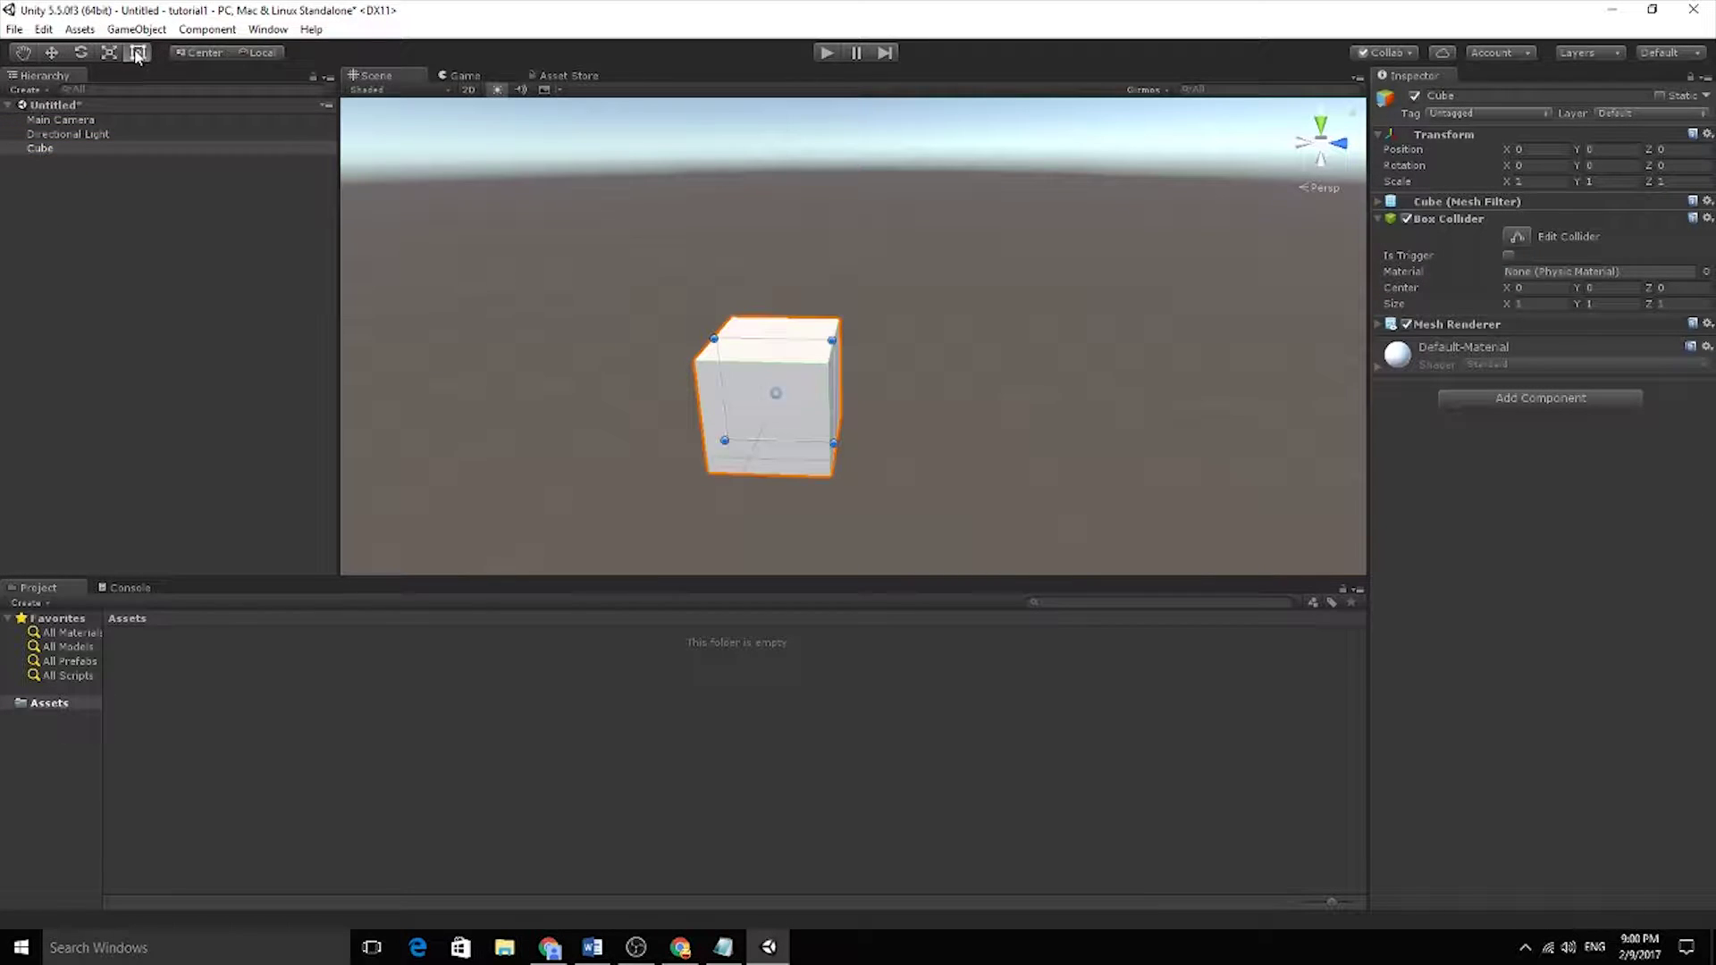
pyautogui.click(109, 54)
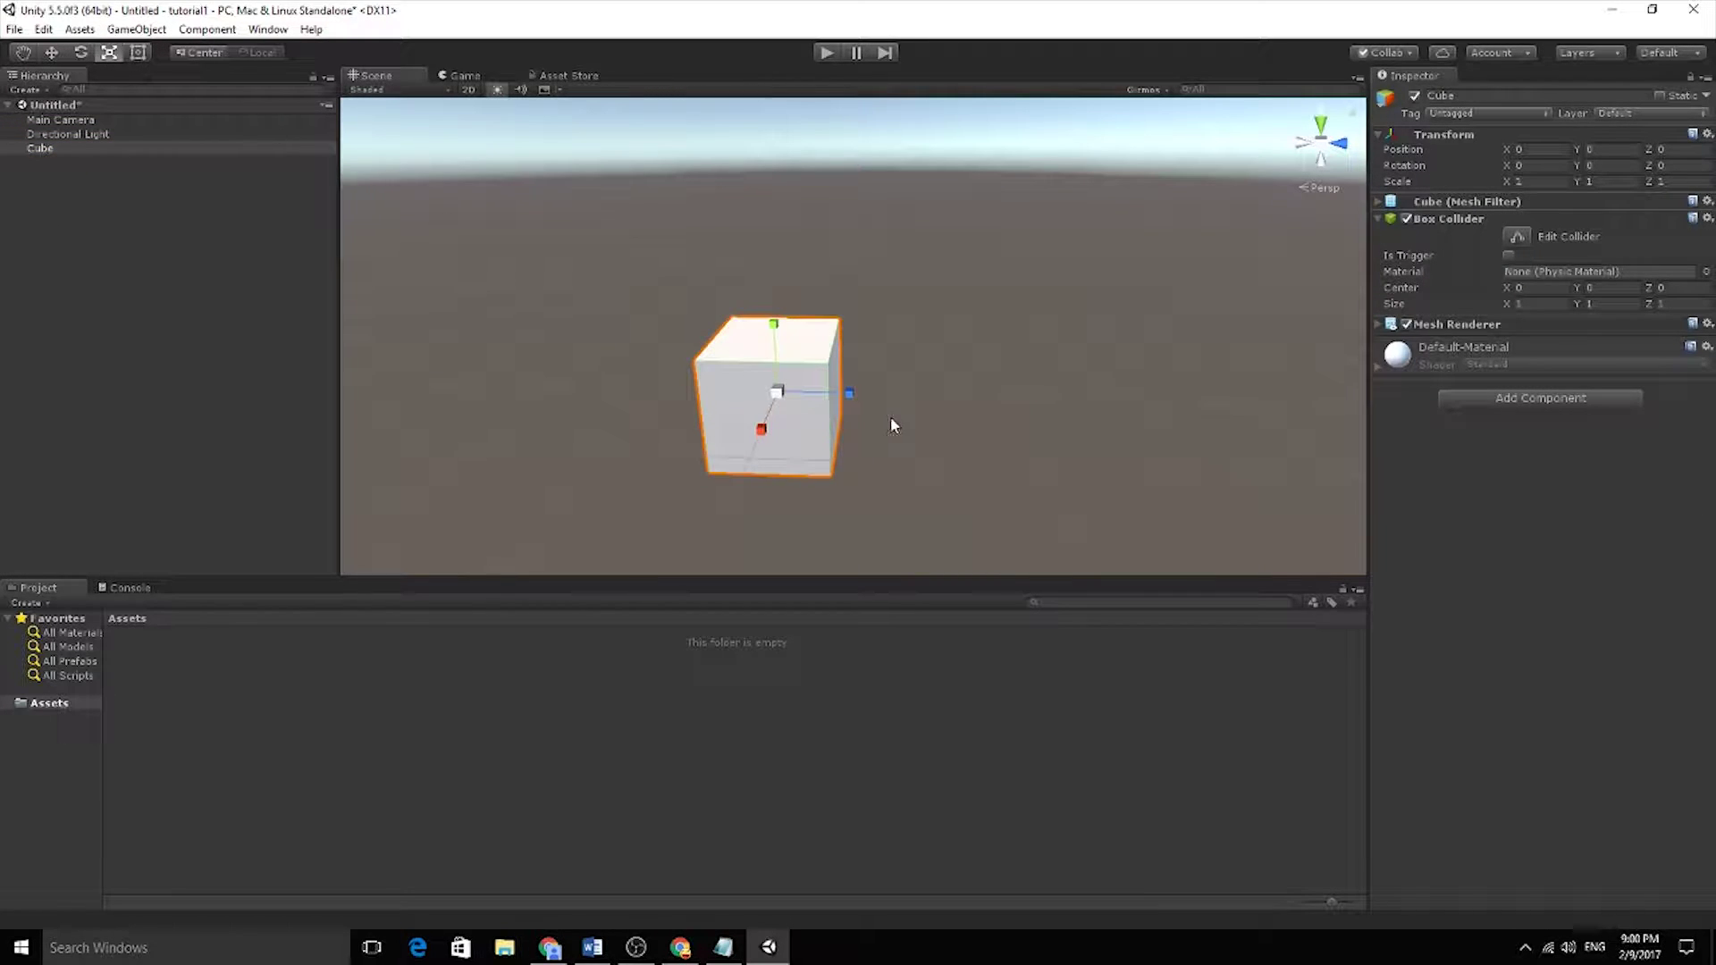
pyautogui.scroll(-3, 892, 426)
pyautogui.moveTo(790, 315); pyautogui.dragTo(790, 134)
pyautogui.moveTo(865, 382); pyautogui.dragTo(1019, 402)
pyautogui.moveTo(780, 415)
pyautogui.mouseDown()
pyautogui.moveTo(804, 486)
pyautogui.moveTo(783, 406)
pyautogui.mouseUp()
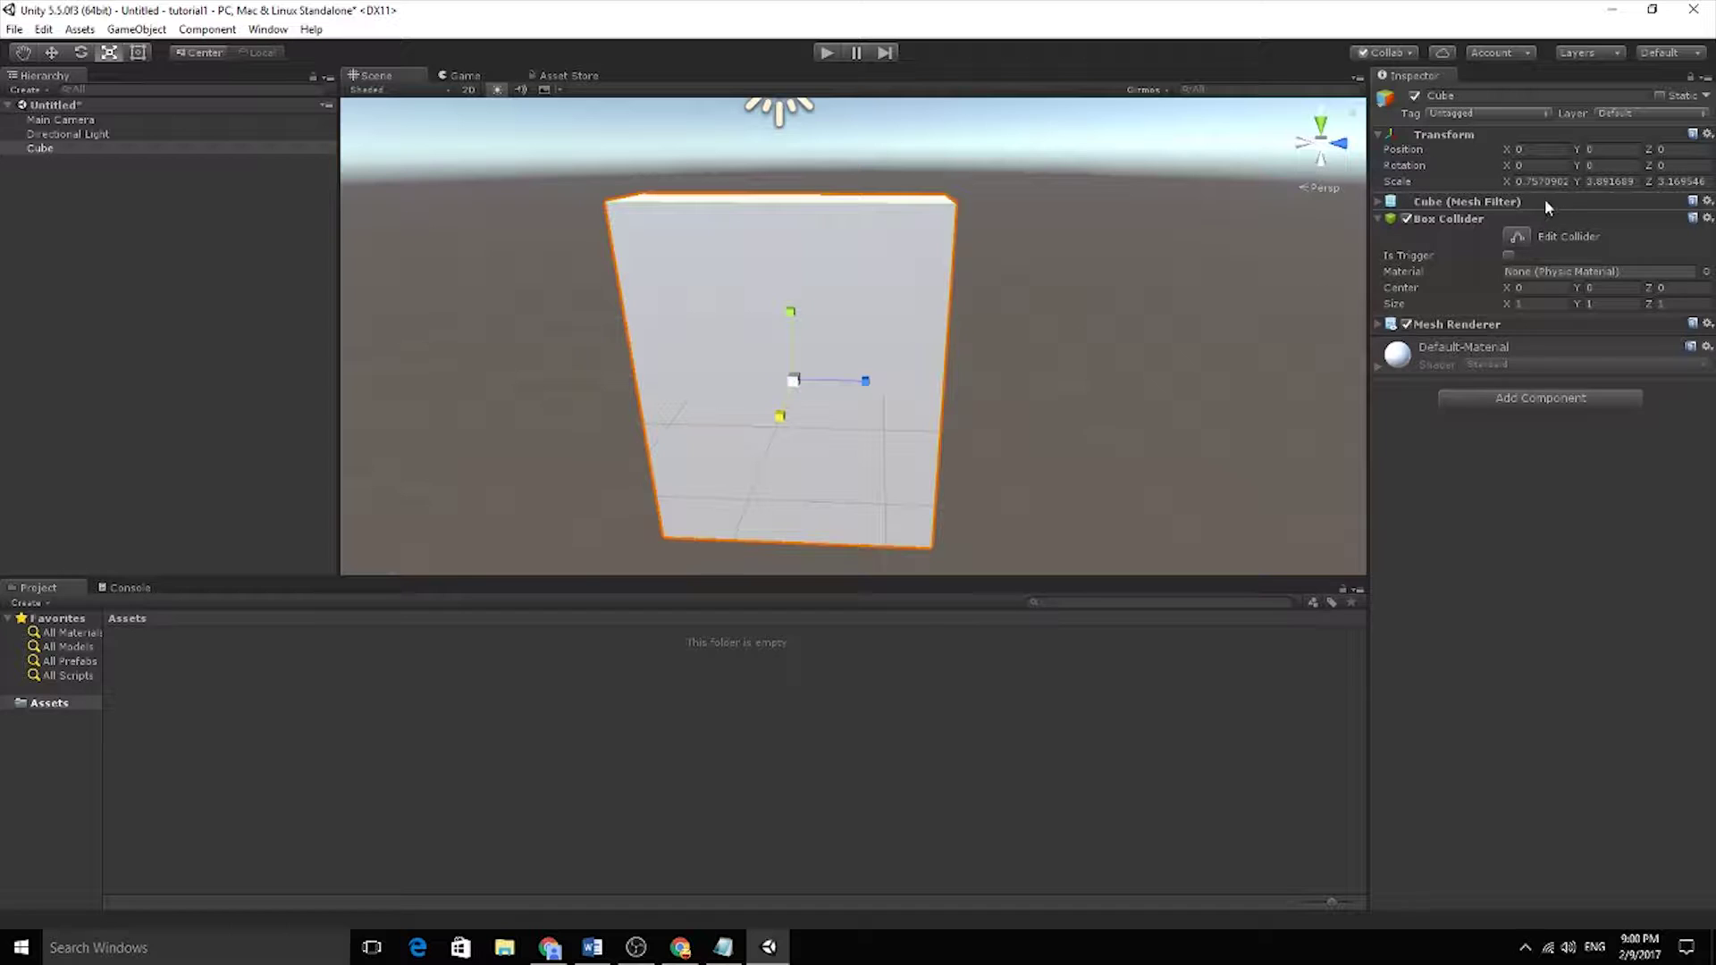
# Reset the cube's scale to 1 on the X, Y and Z axes
pyautogui.moveTo(1508, 181); pyautogui.dragTo(1458, 222)
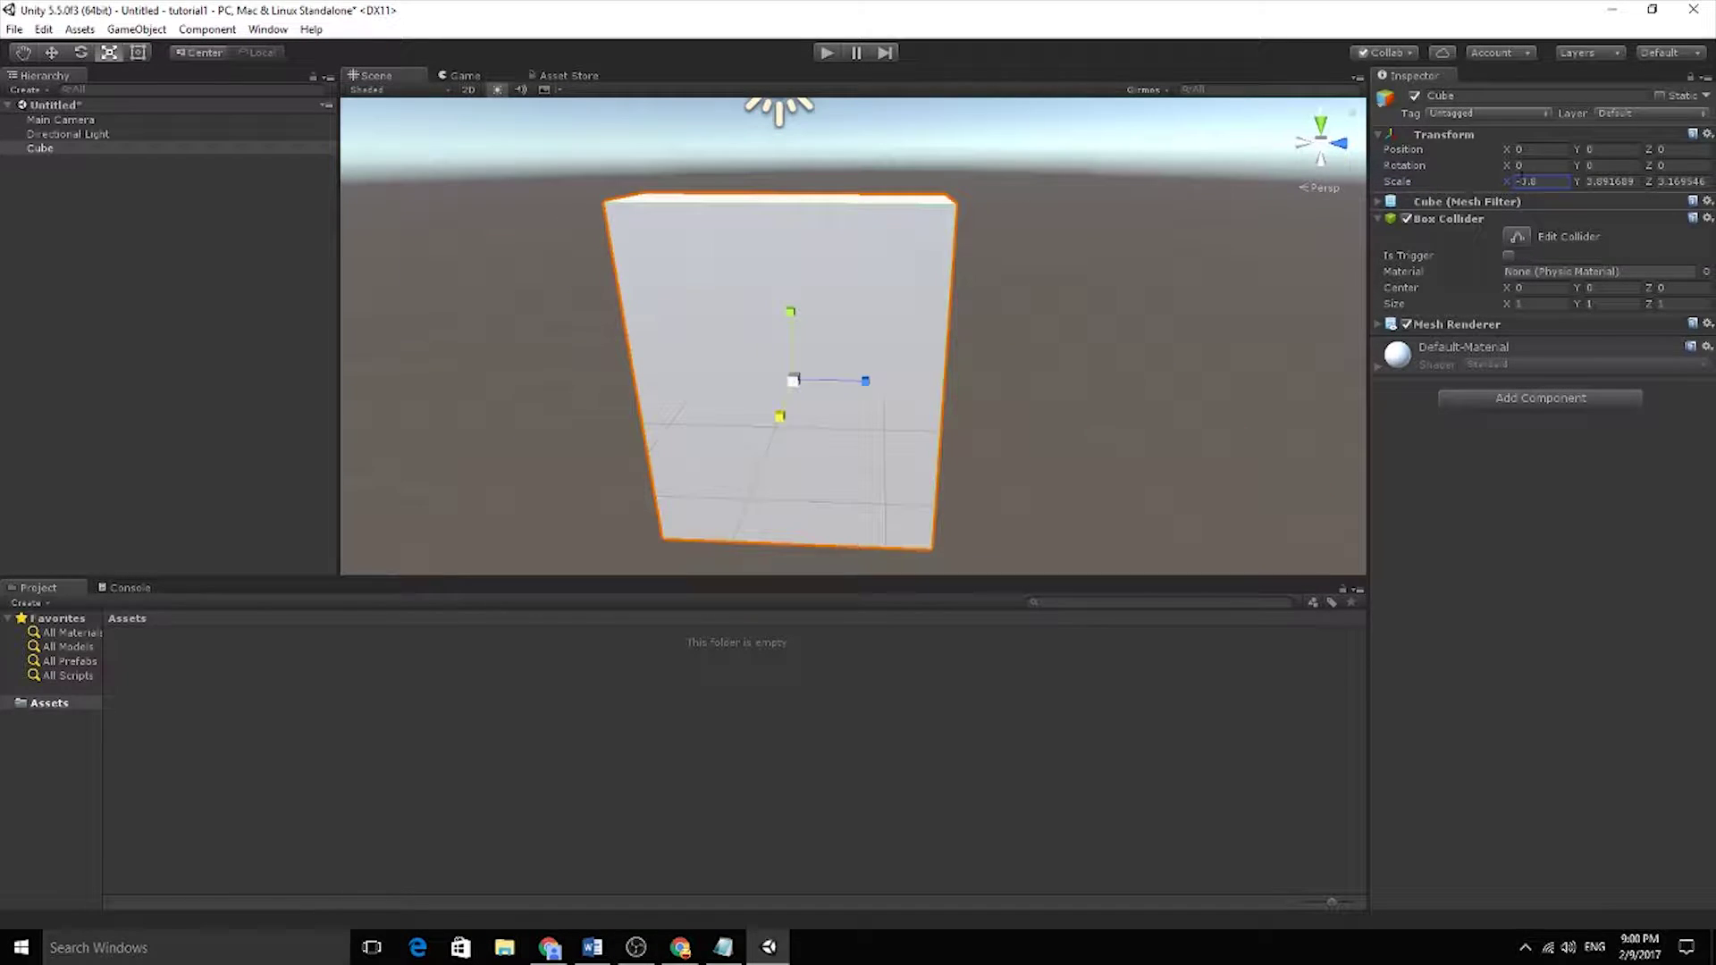
pyautogui.write('1')
pyautogui.press('Tab')
pyautogui.write('1')
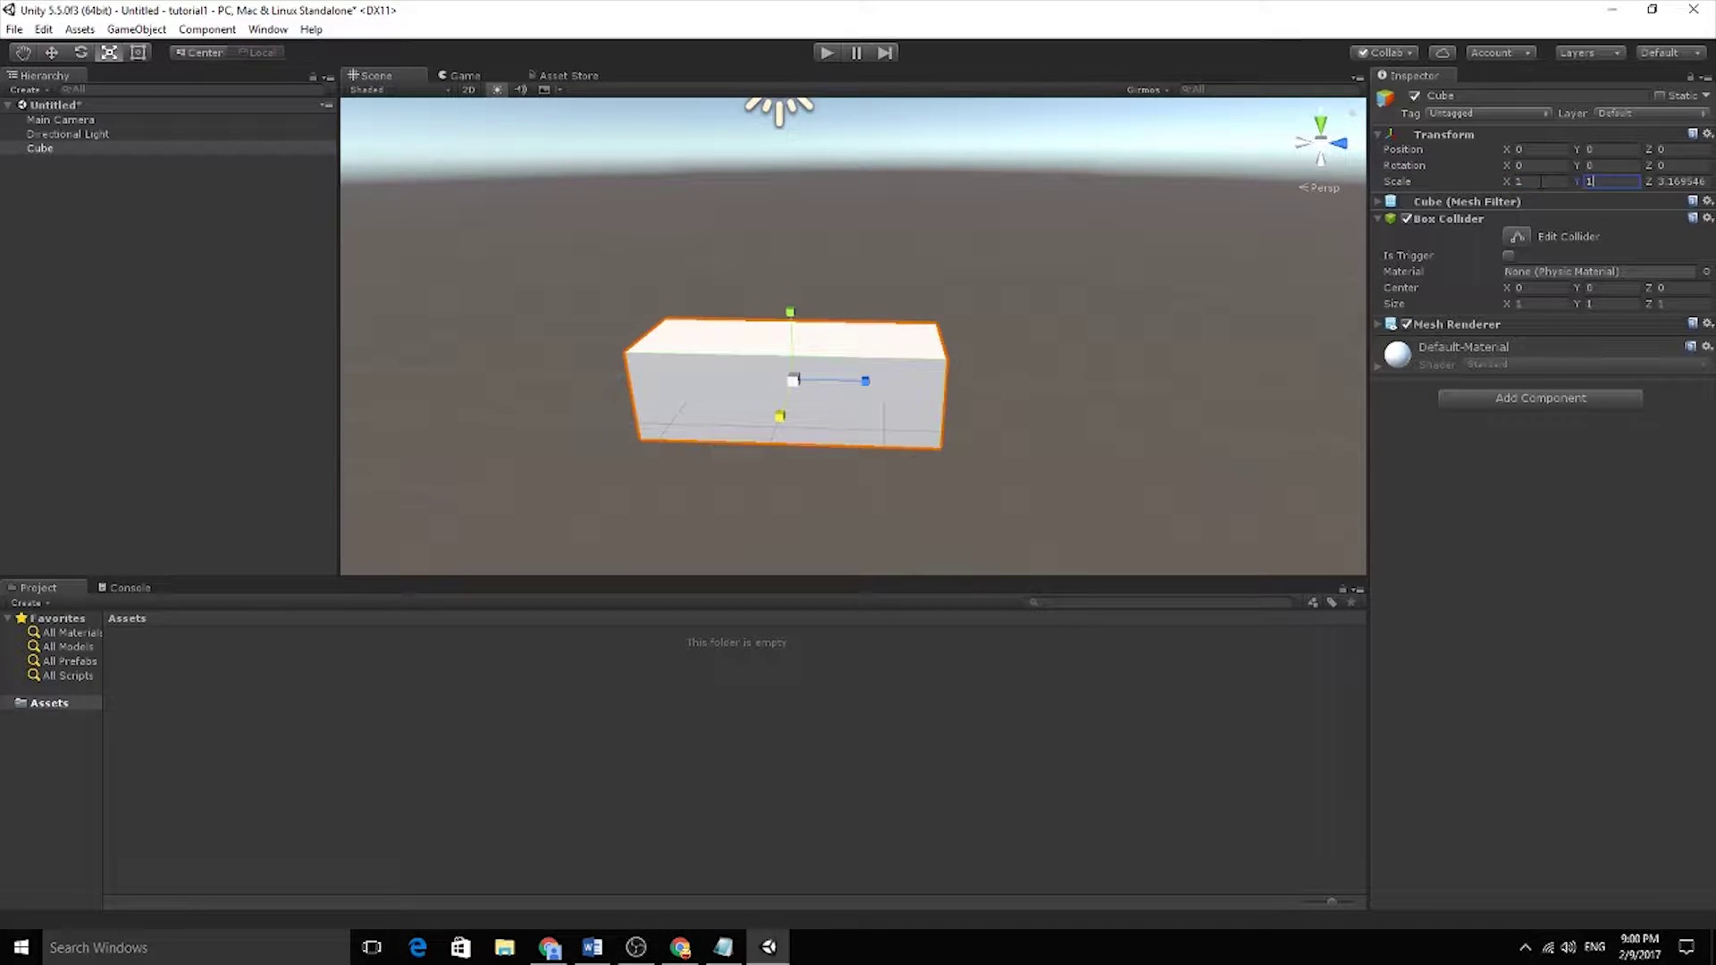
pyautogui.press('Tab')
pyautogui.write('1')
pyautogui.click(855, 281)
pyautogui.click(794, 379)
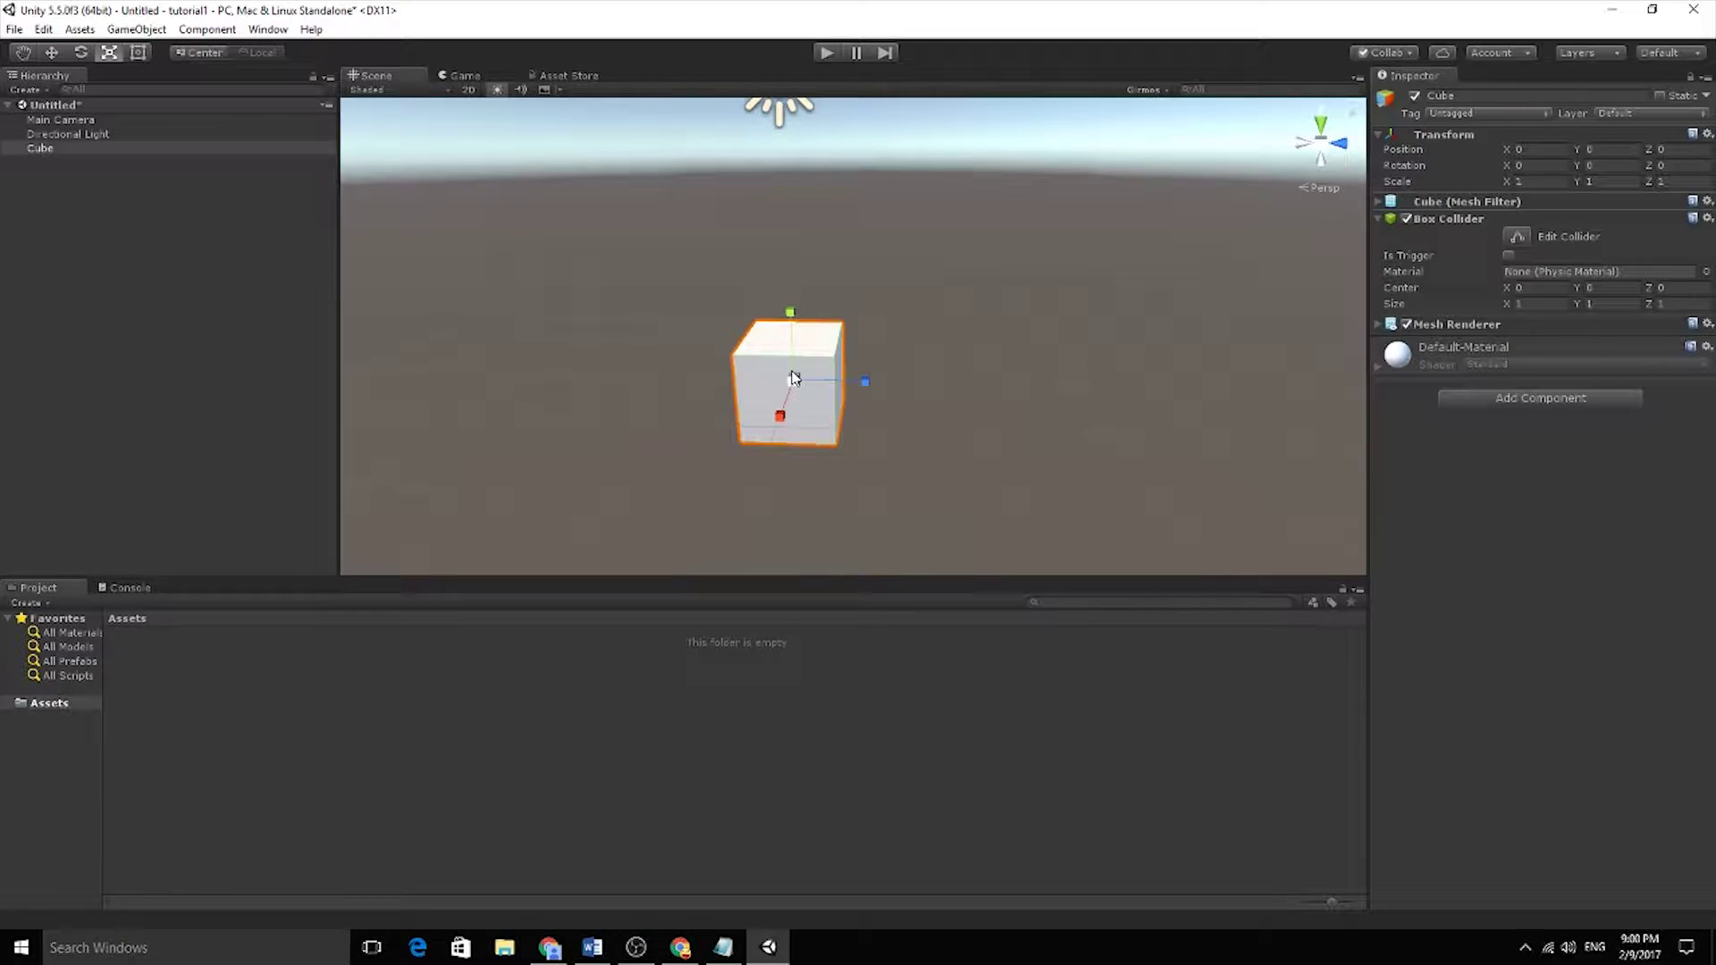
# Reshape the cube into a flat slab with the Rect tool, scaled to about X 1.23, Y 0.36 and Z 2.21
pyautogui.click(138, 53)
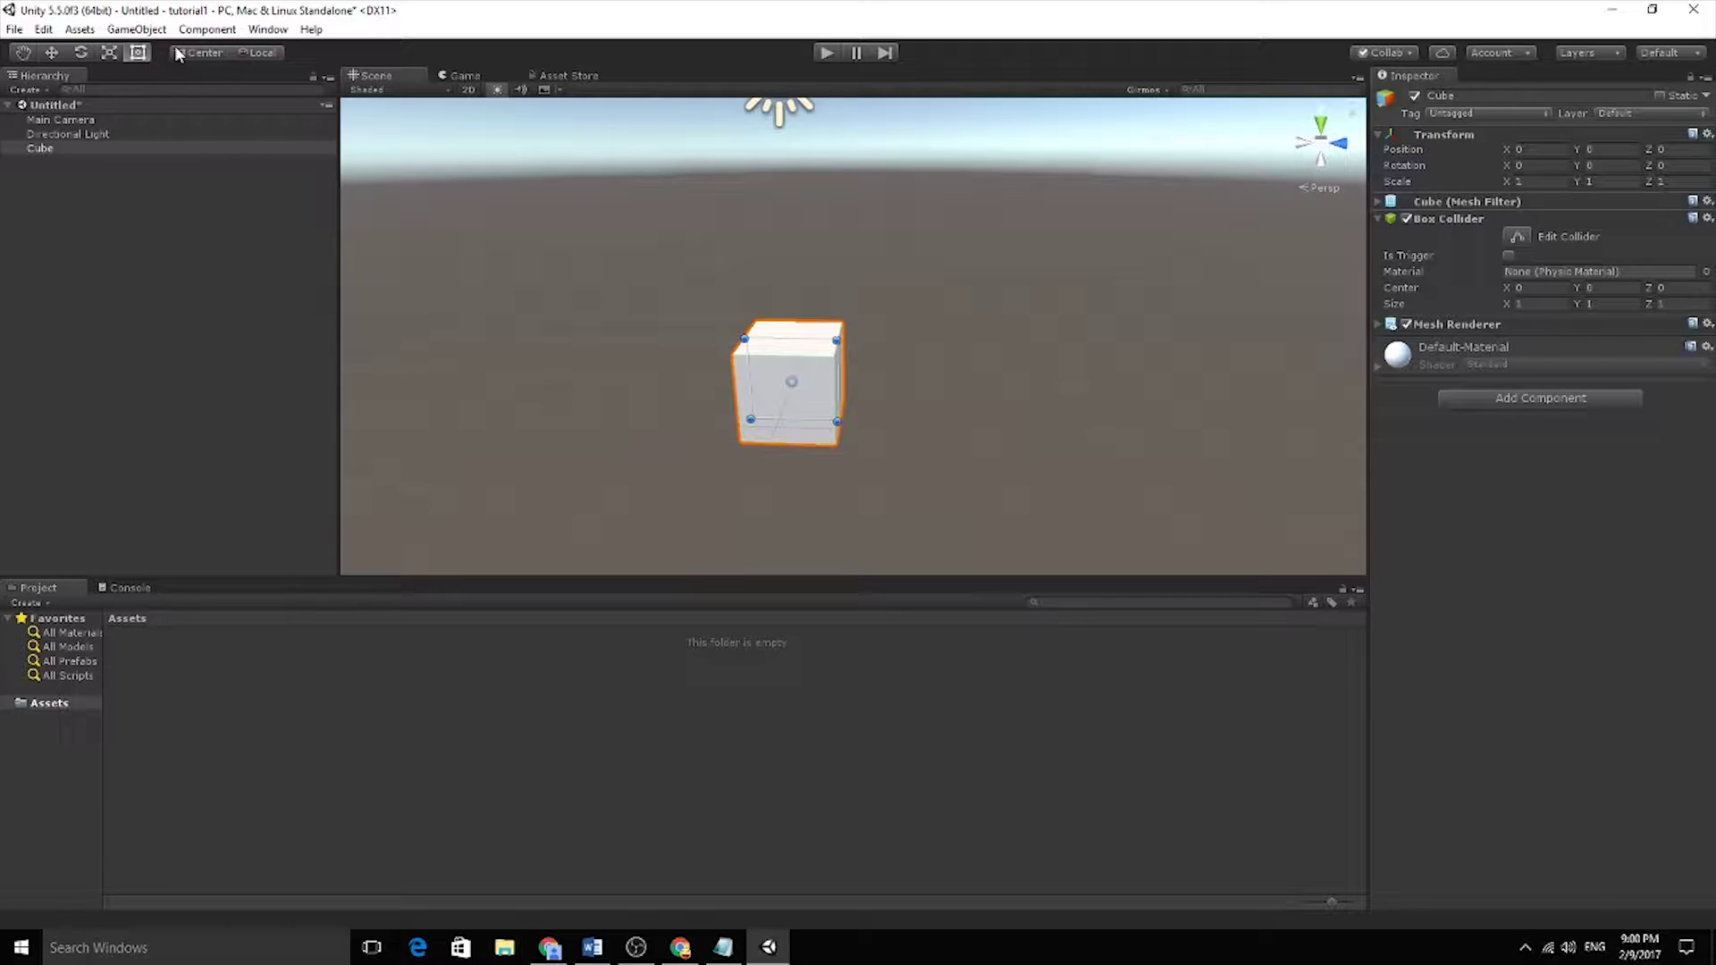
pyautogui.scroll(5, 912, 368)
pyautogui.press('q')
pyautogui.keyDown('alt'); pyautogui.moveTo(909, 410); pyautogui.dragTo(848, 432); pyautogui.keyUp('alt')
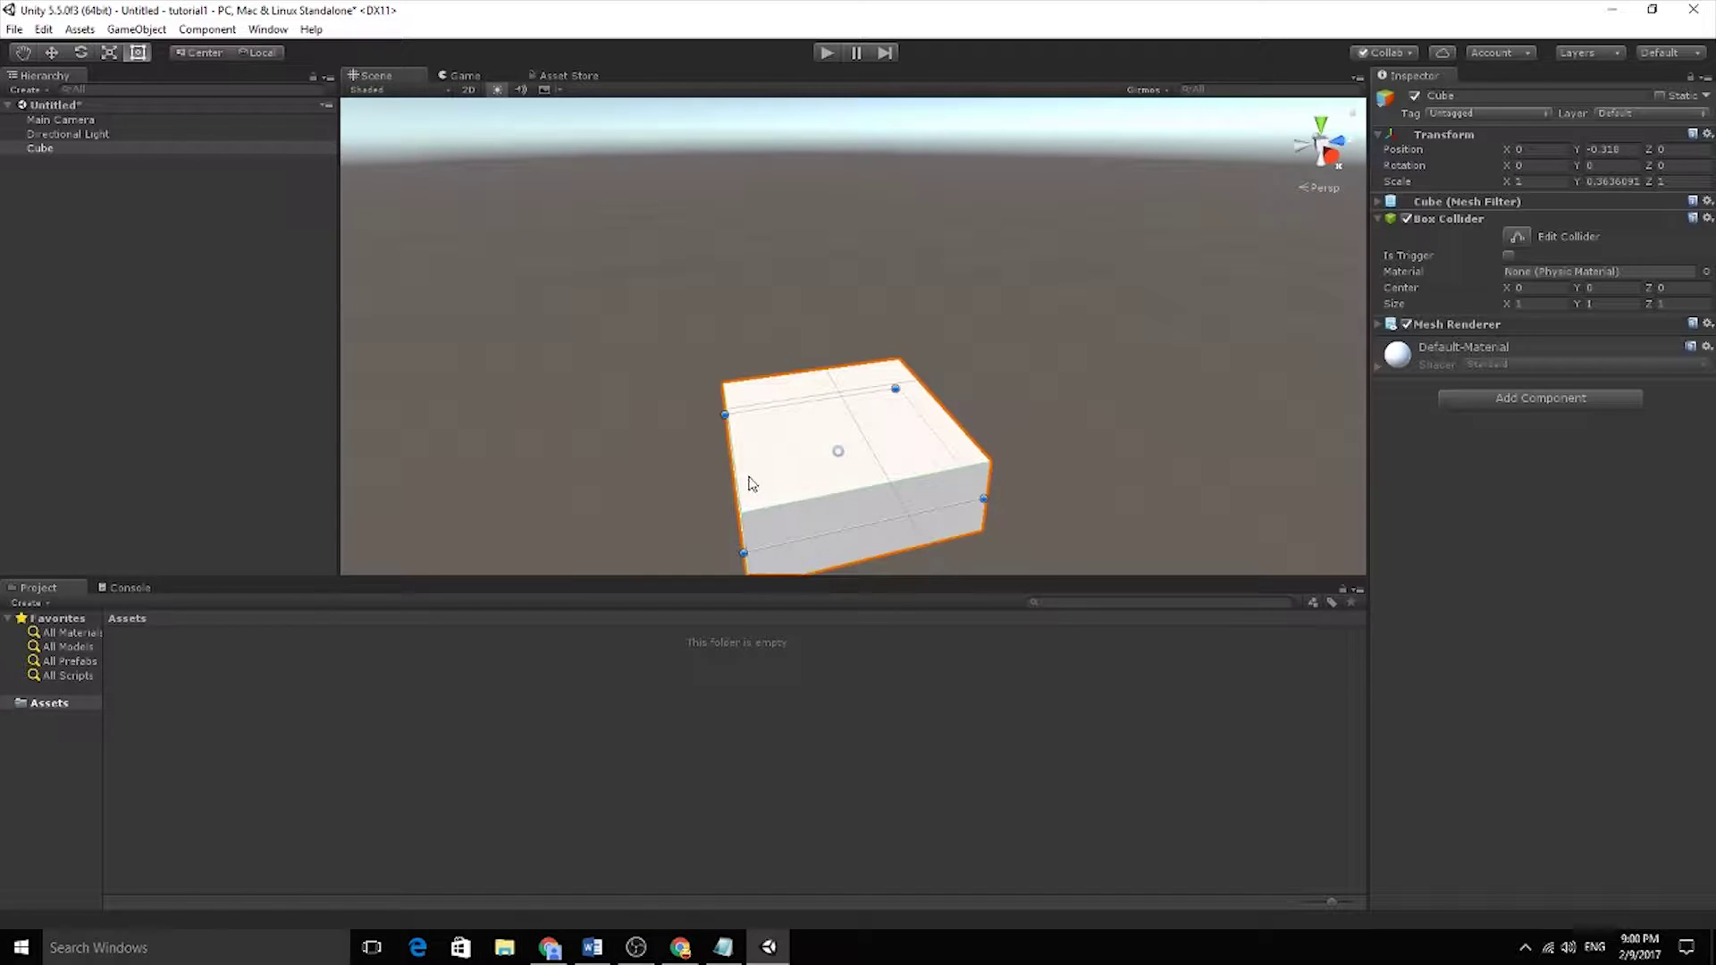
pyautogui.keyDown('alt'); pyautogui.moveTo(767, 498); pyautogui.dragTo(442, 220); pyautogui.keyUp('alt')
pyautogui.moveTo(682, 263); pyautogui.dragTo(739, 288)
pyautogui.scroll(-5, 582, 333)
pyautogui.click(176, 220)
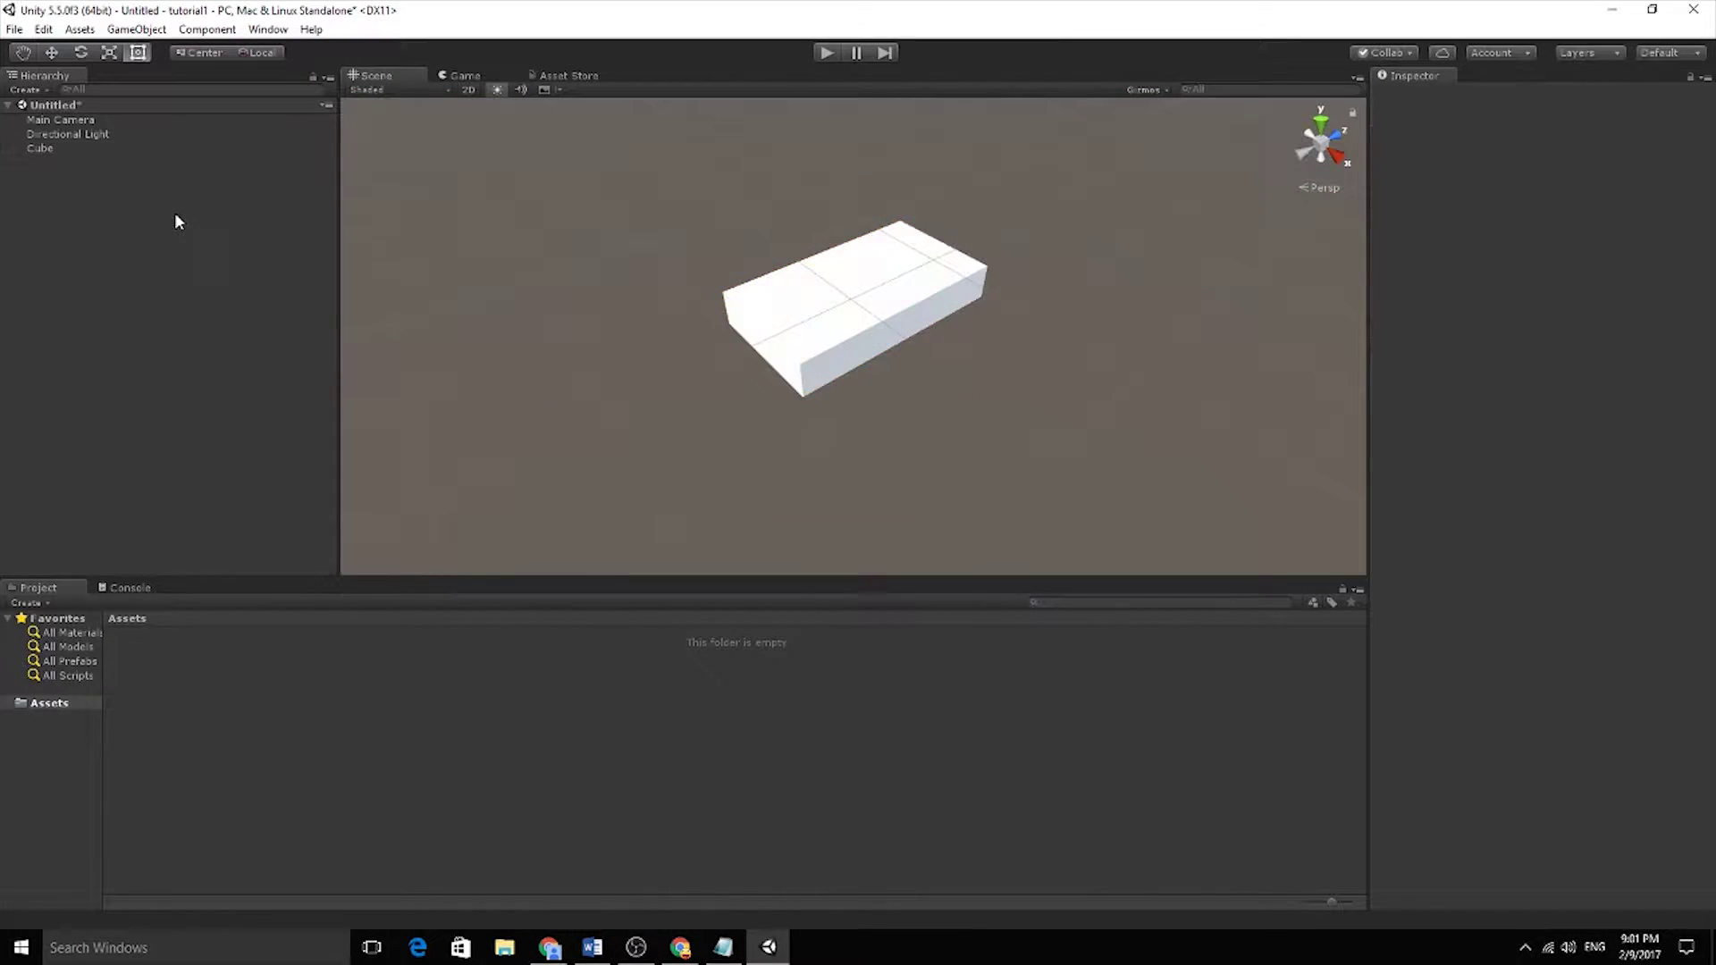
pyautogui.click(822, 302)
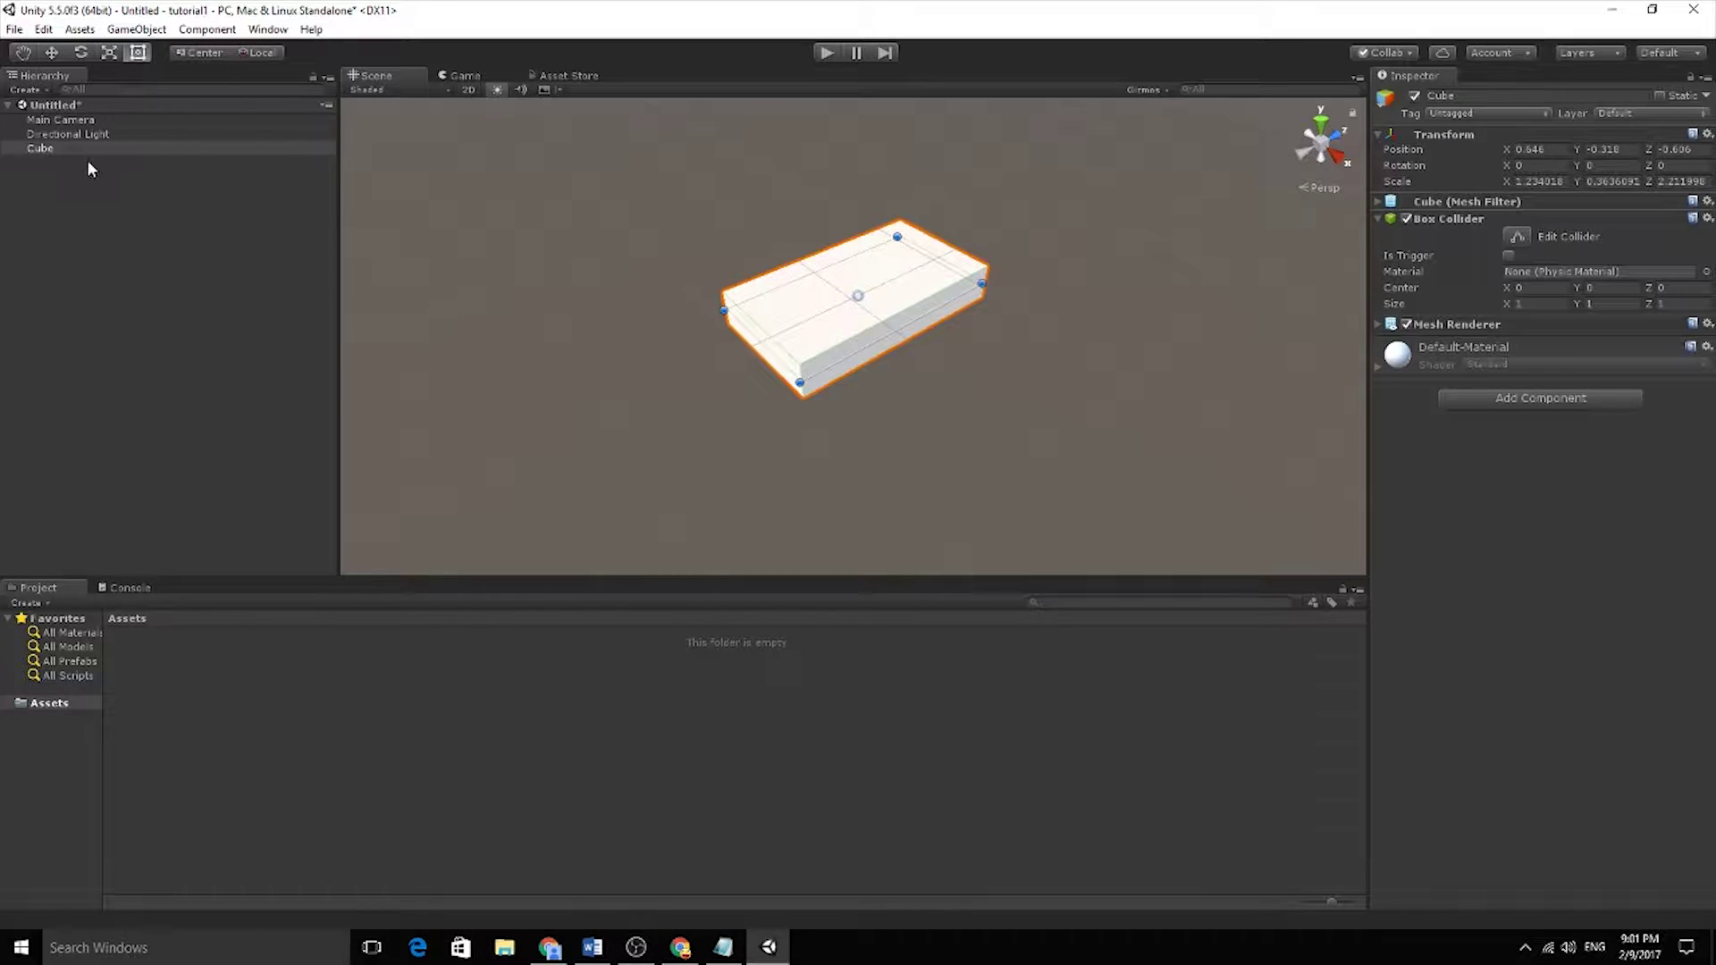
pyautogui.rightClick(79, 197)
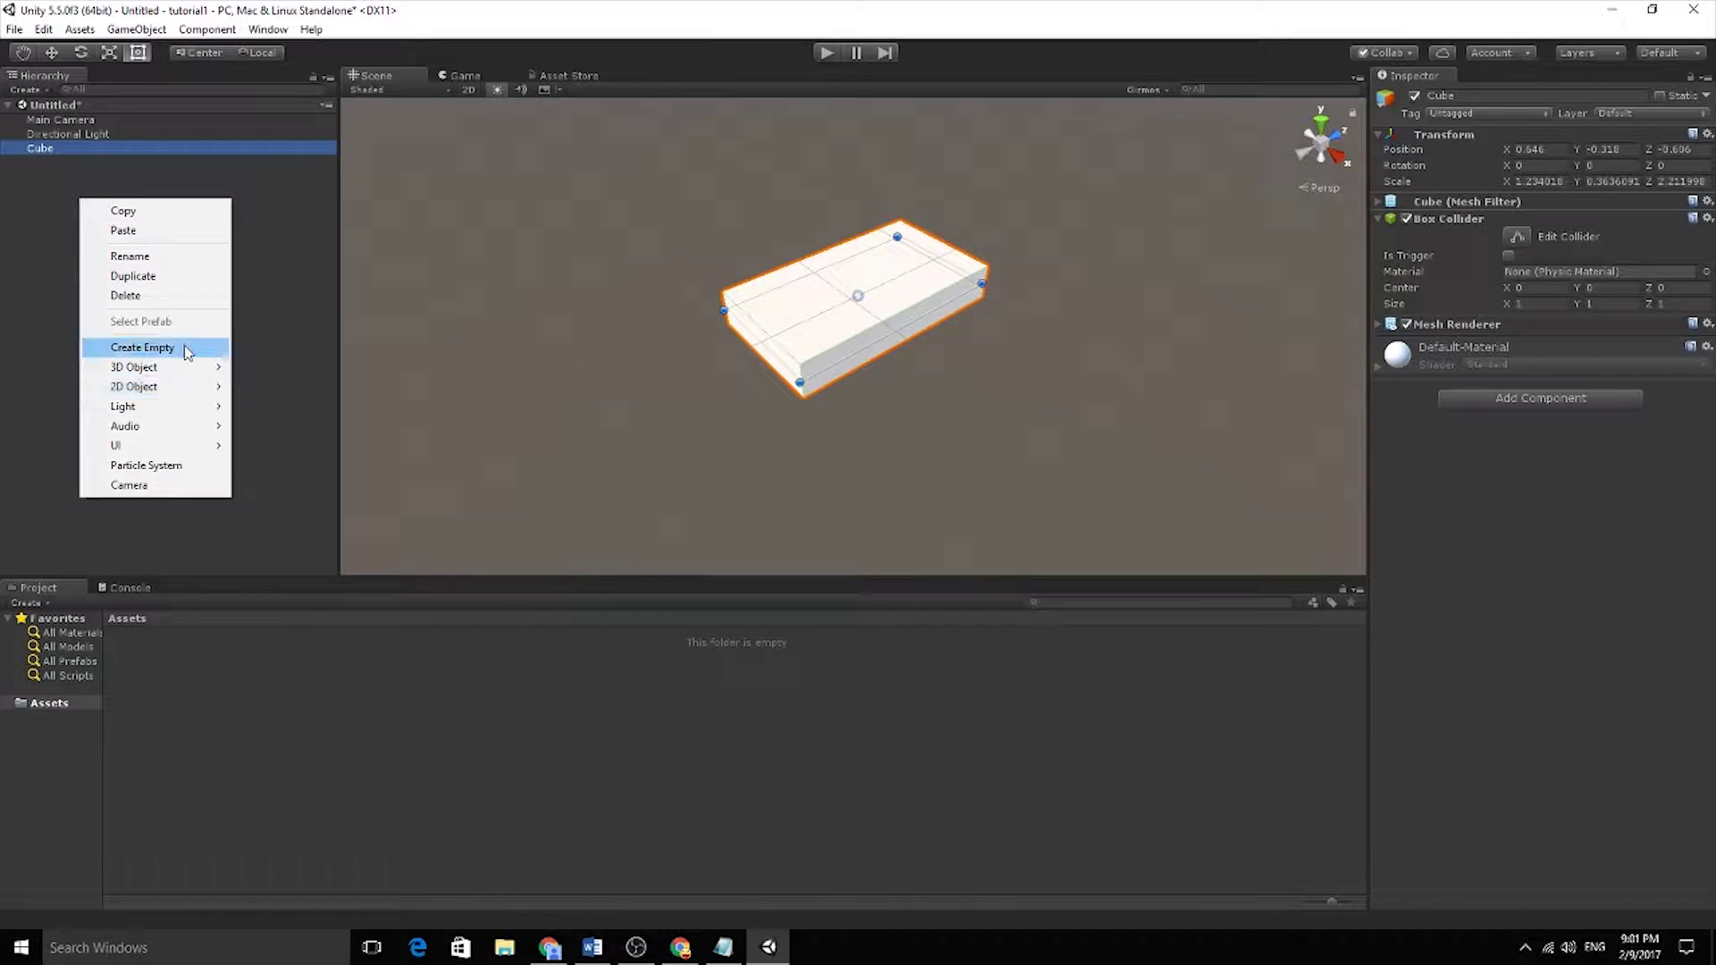
pyautogui.click(37, 191)
pyautogui.click(113, 160)
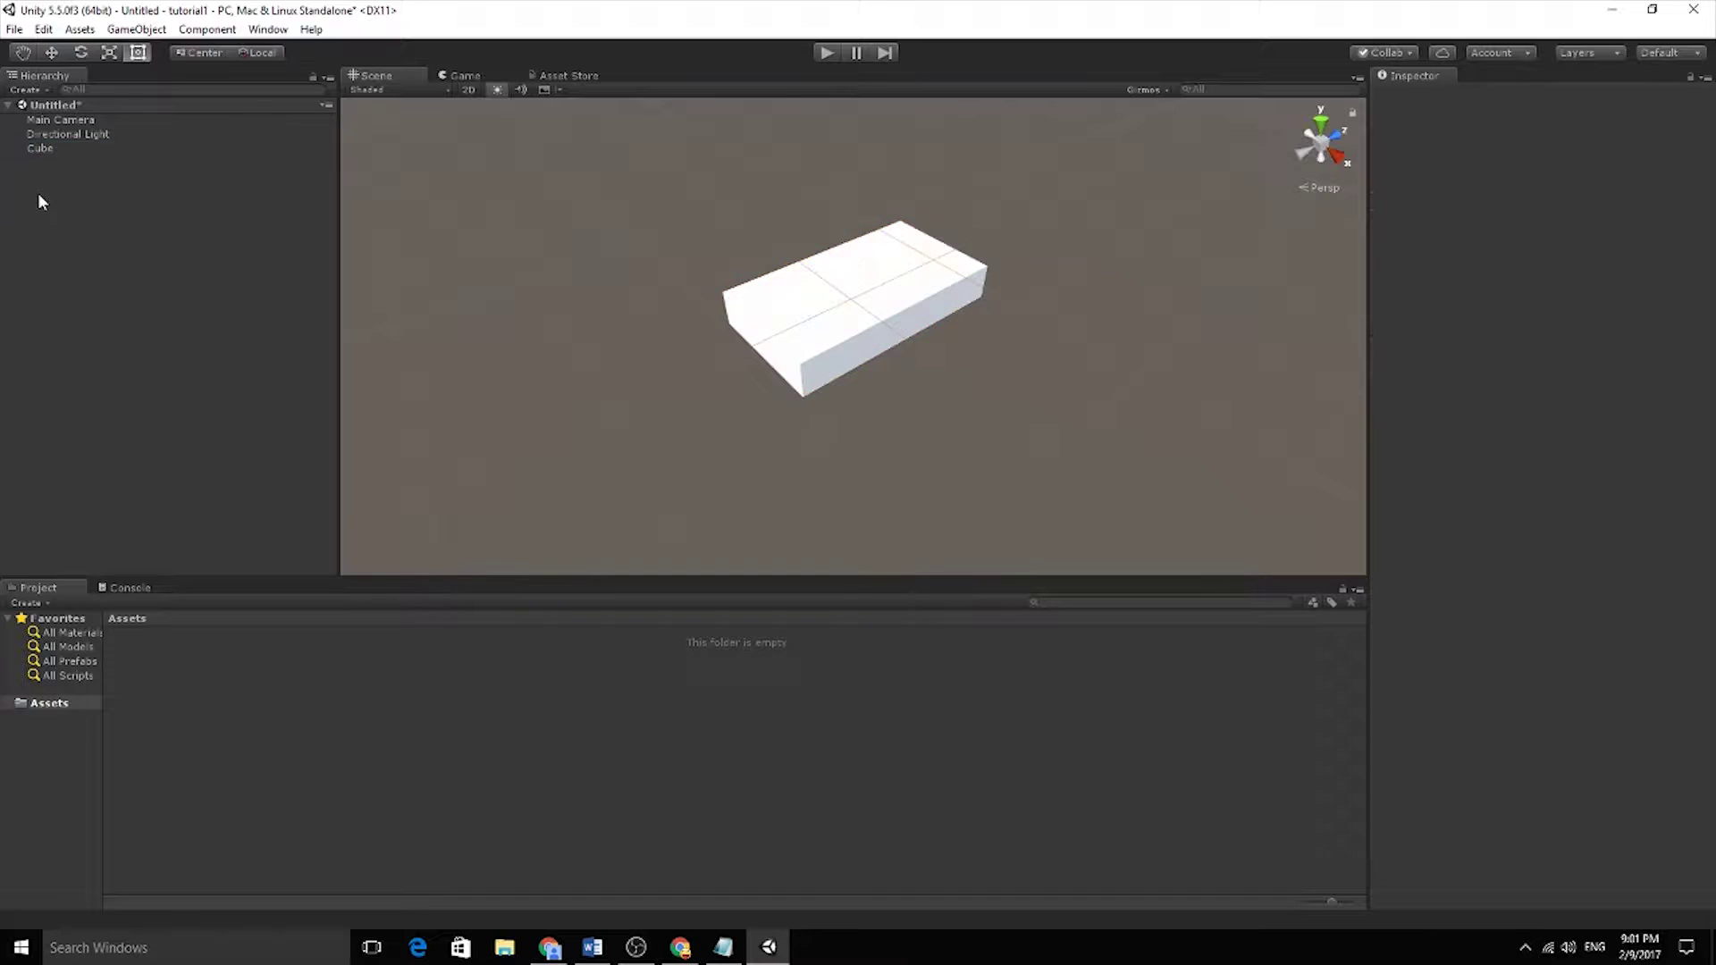
# Add a capsule 3D object and move it above the slab to about Y 1.25 and Z -1.29
pyautogui.rightClick(90, 231)
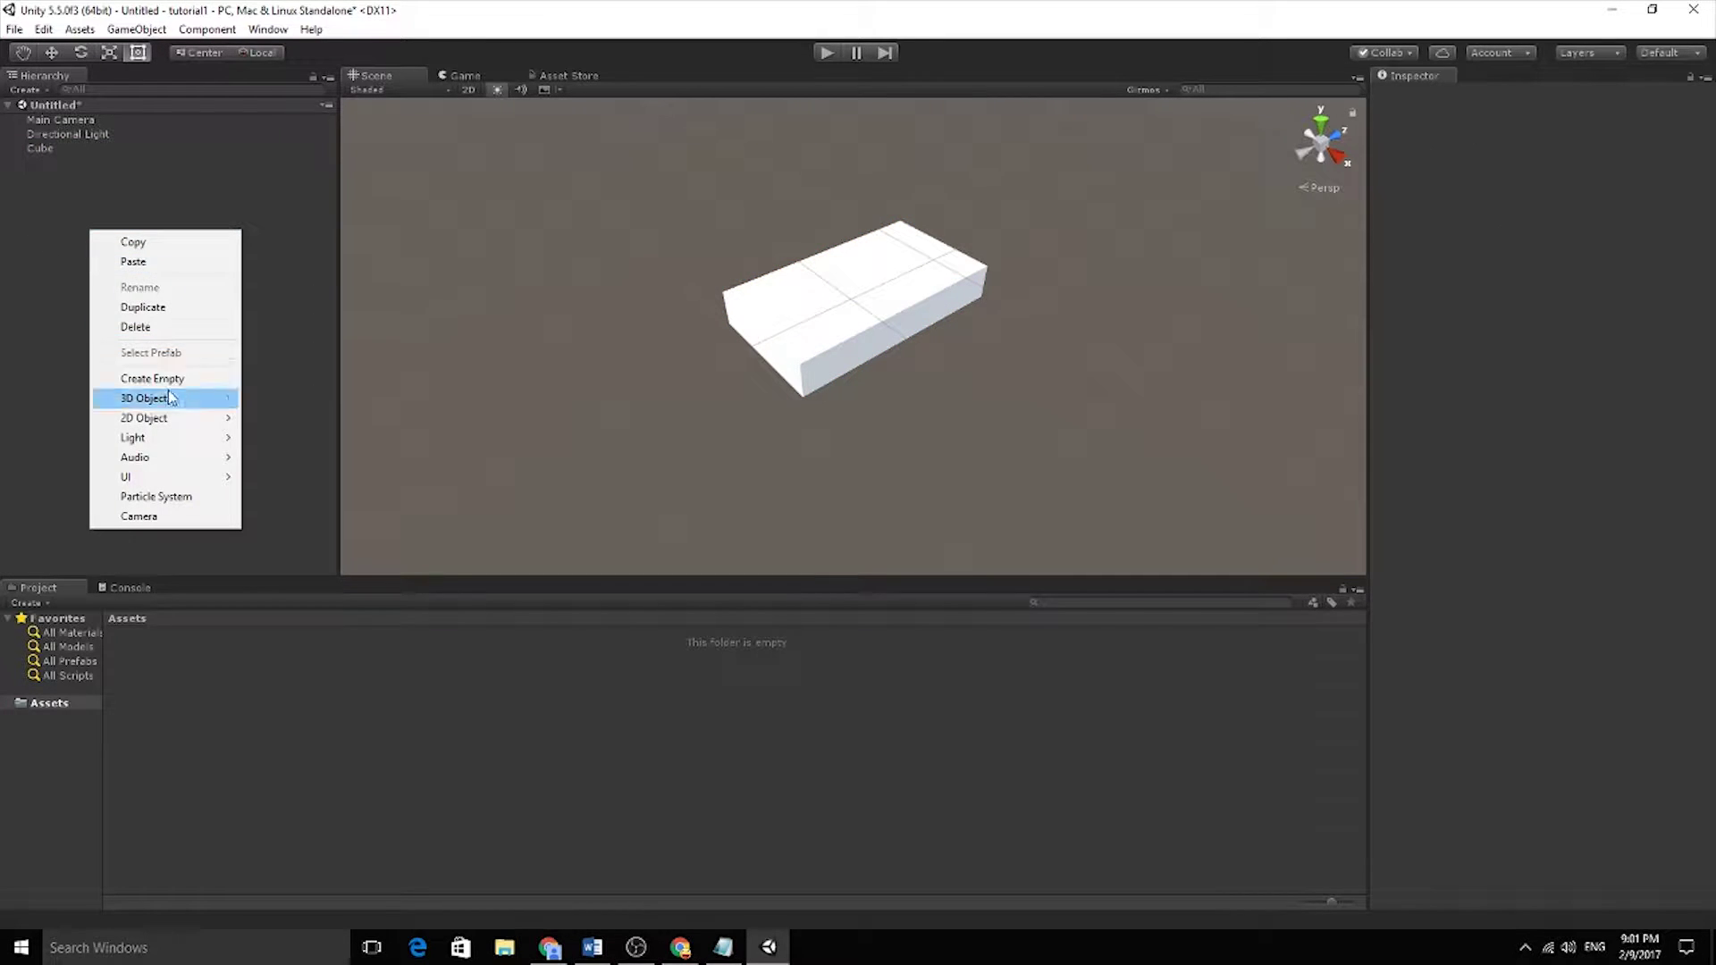
pyautogui.moveTo(178, 398)
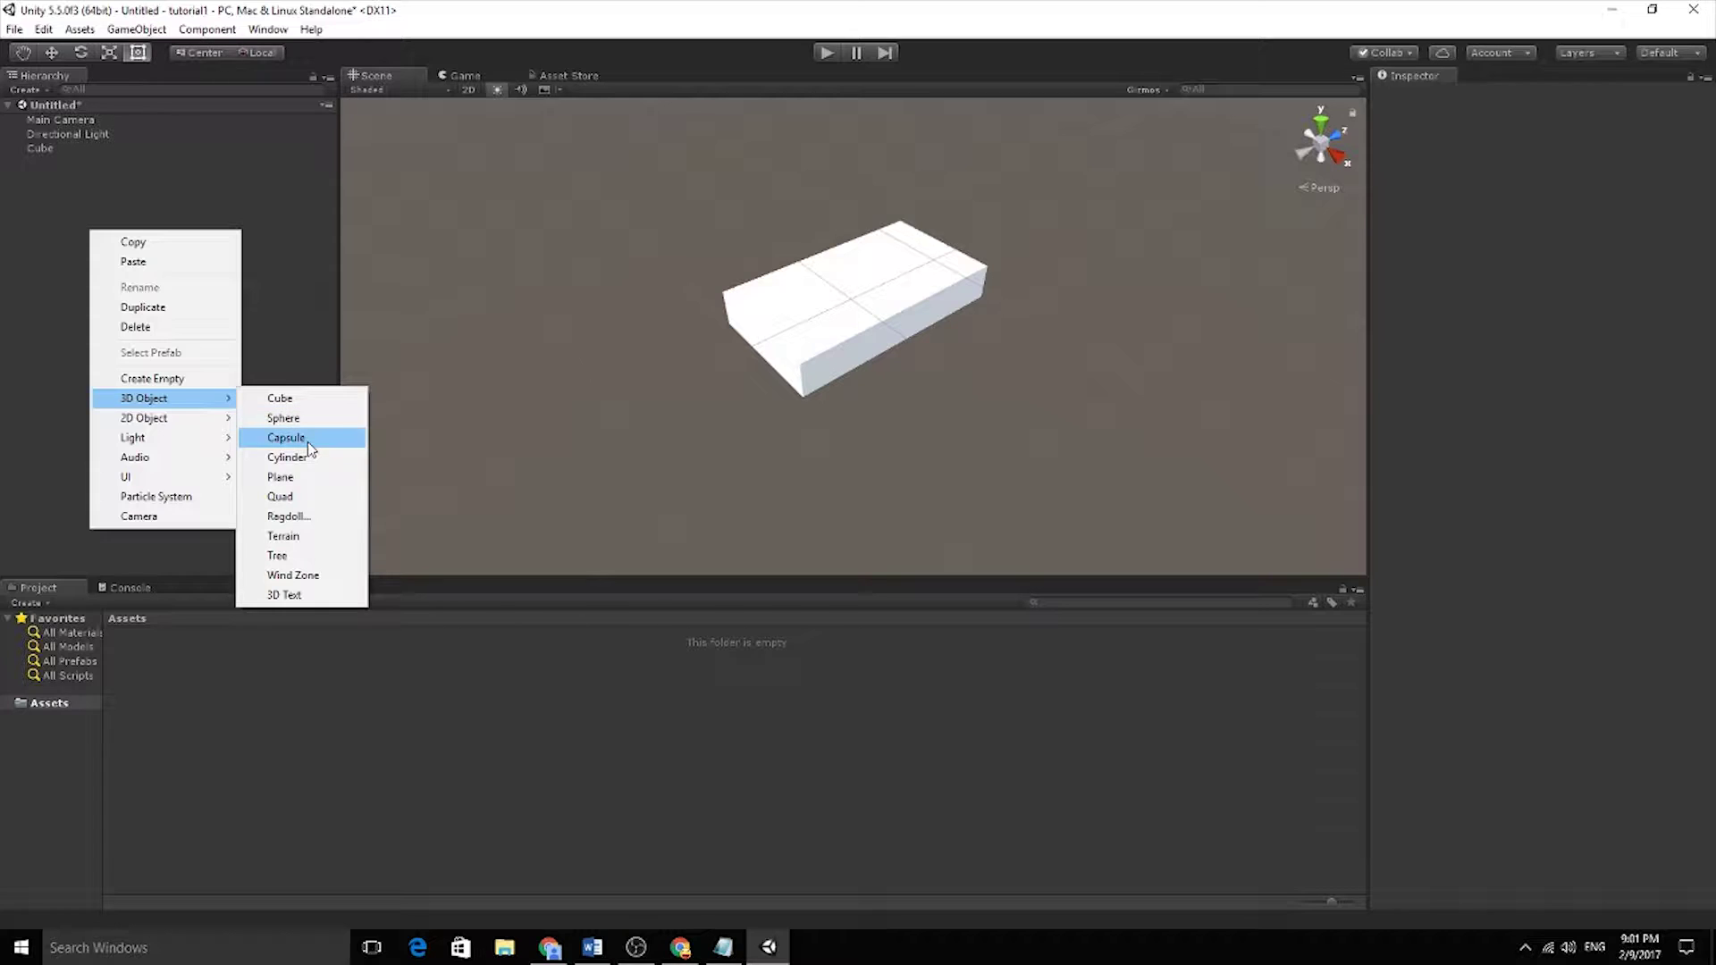
pyautogui.click(308, 442)
pyautogui.press('w')
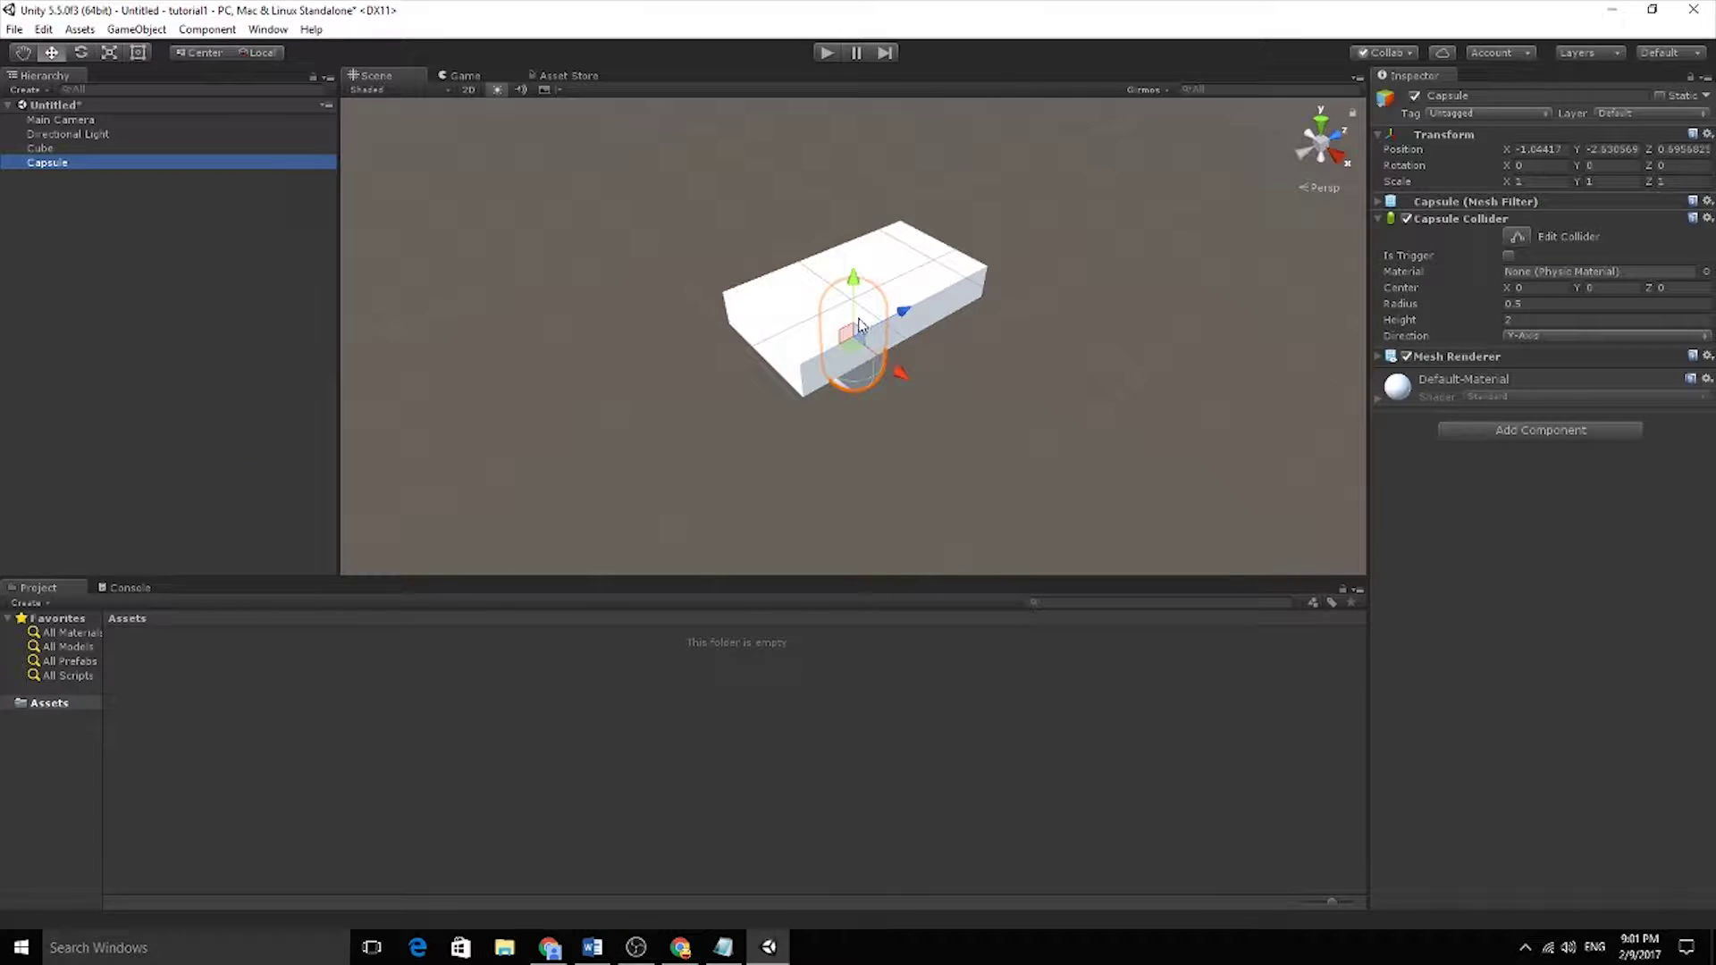
pyautogui.moveTo(860, 285); pyautogui.dragTo(860, 109)
pyautogui.keyDown('alt'); pyautogui.moveTo(956, 179); pyautogui.dragTo(586, 362); pyautogui.keyUp('alt')
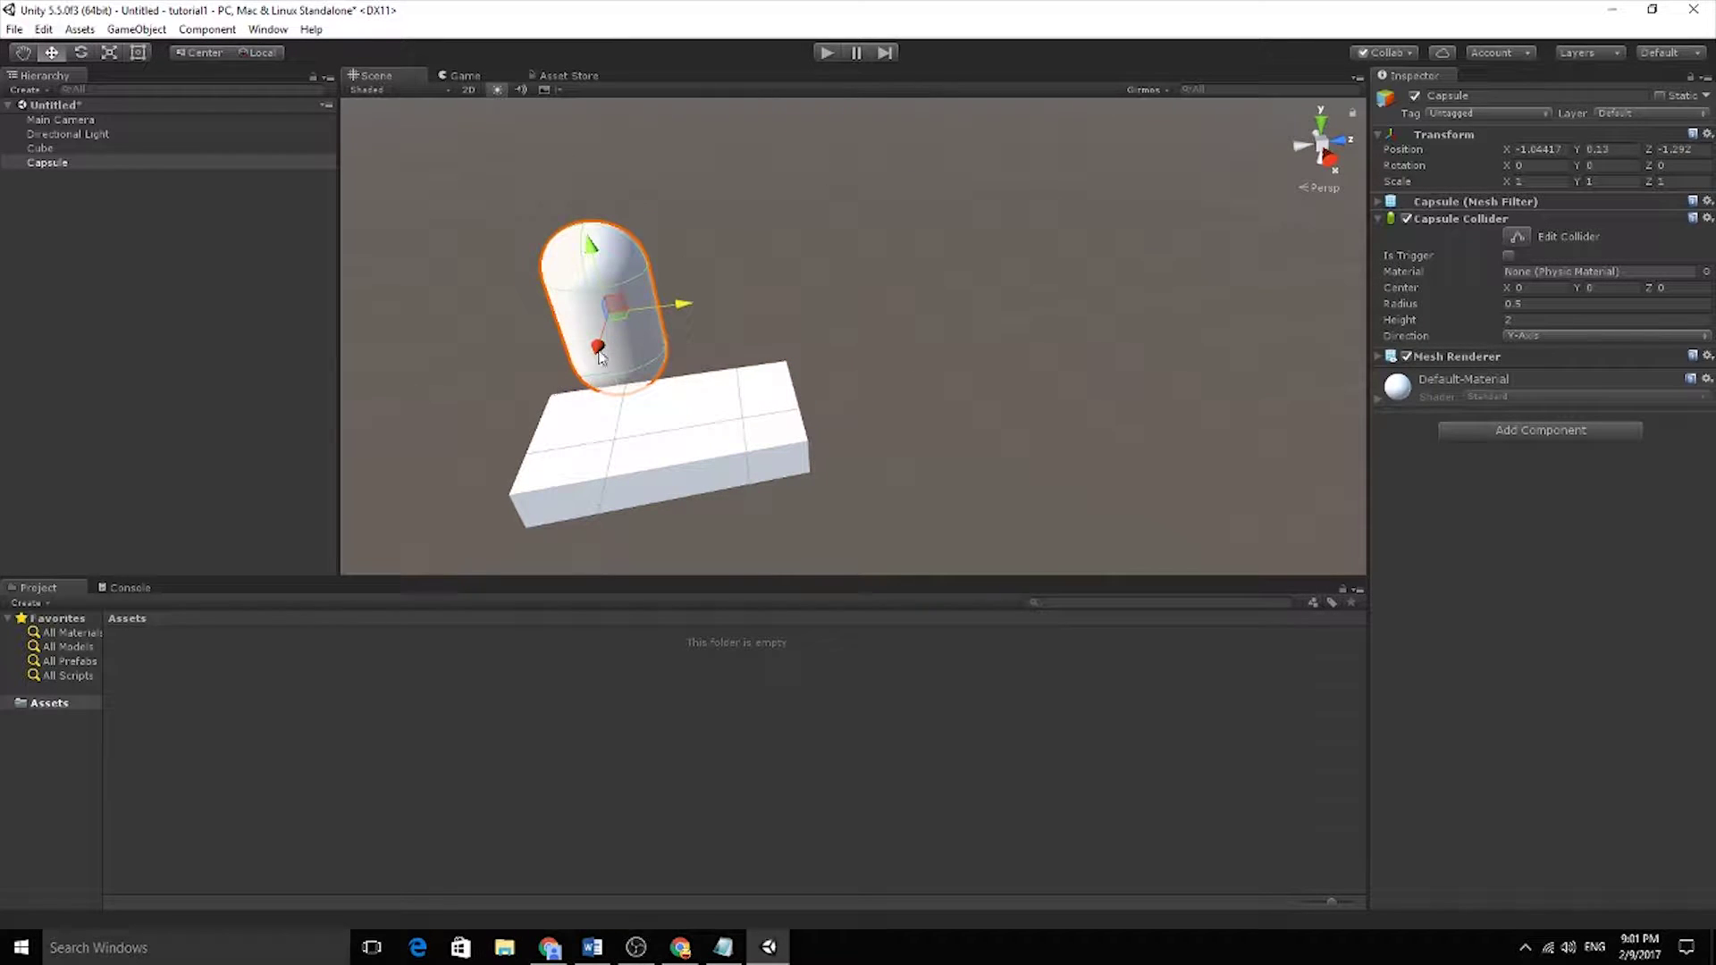
pyautogui.moveTo(598, 260); pyautogui.dragTo(583, 189)
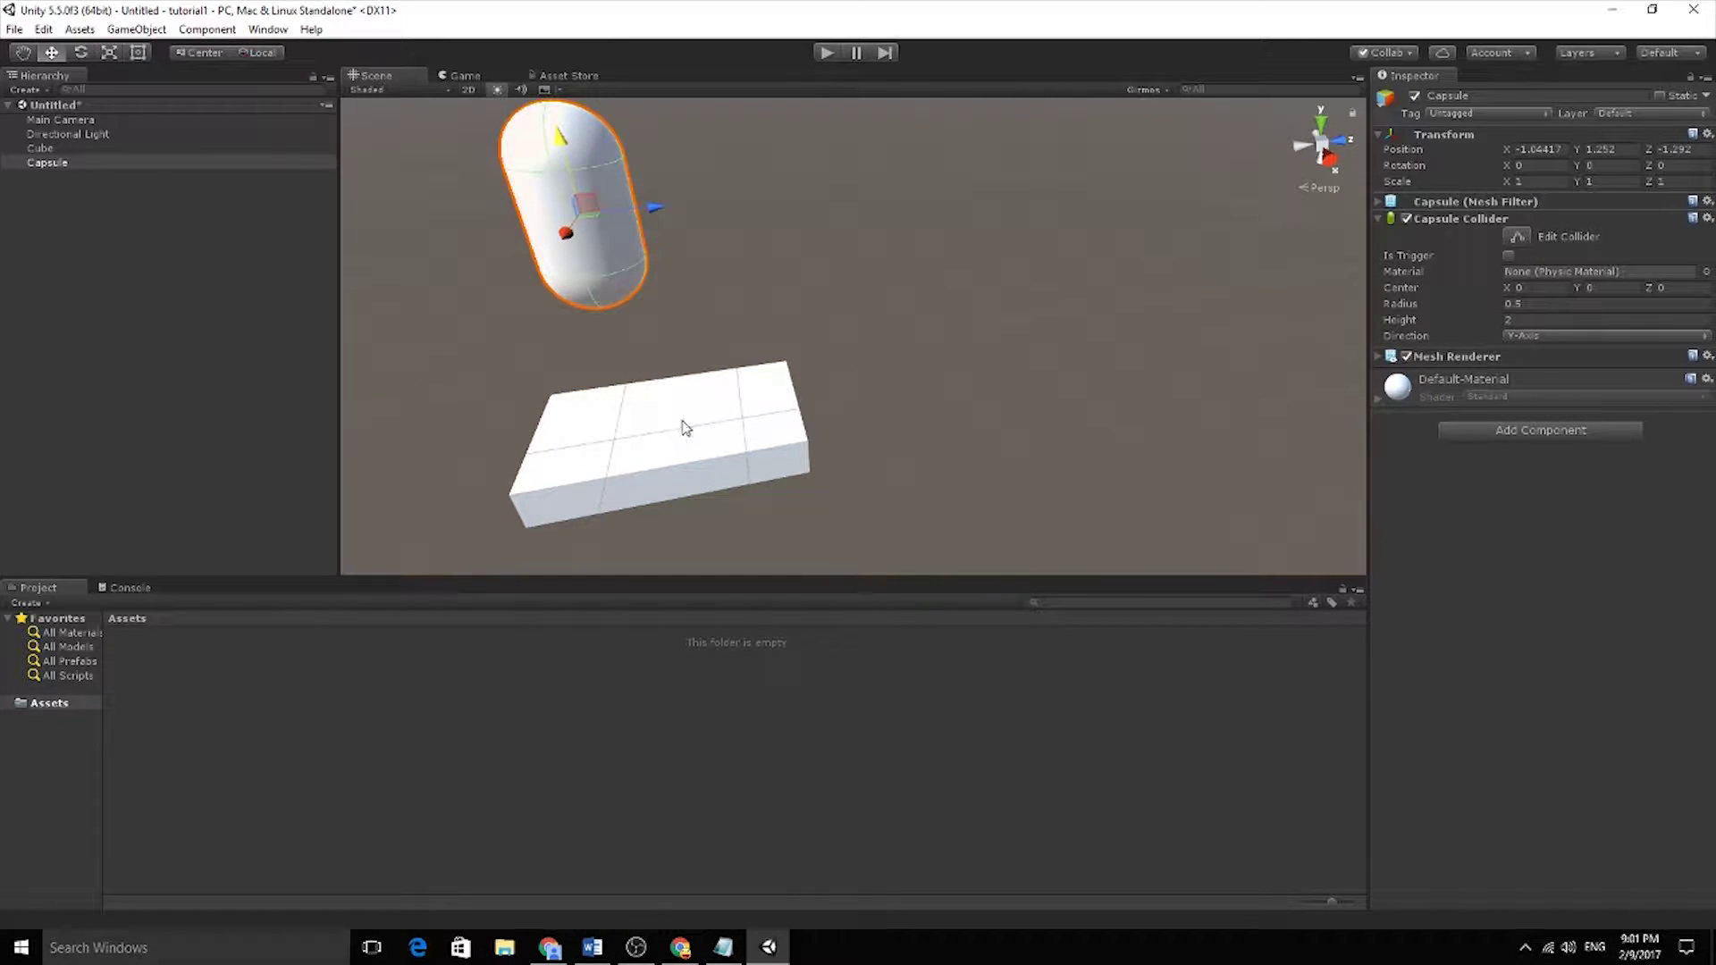
# Enlarge the slab with the Scale tool to about X 6.06 and Z 5.47
pyautogui.click(686, 428)
pyautogui.click(679, 428)
pyautogui.press('e')
pyautogui.press('r')
pyautogui.moveTo(672, 484); pyautogui.dragTo(662, 640)
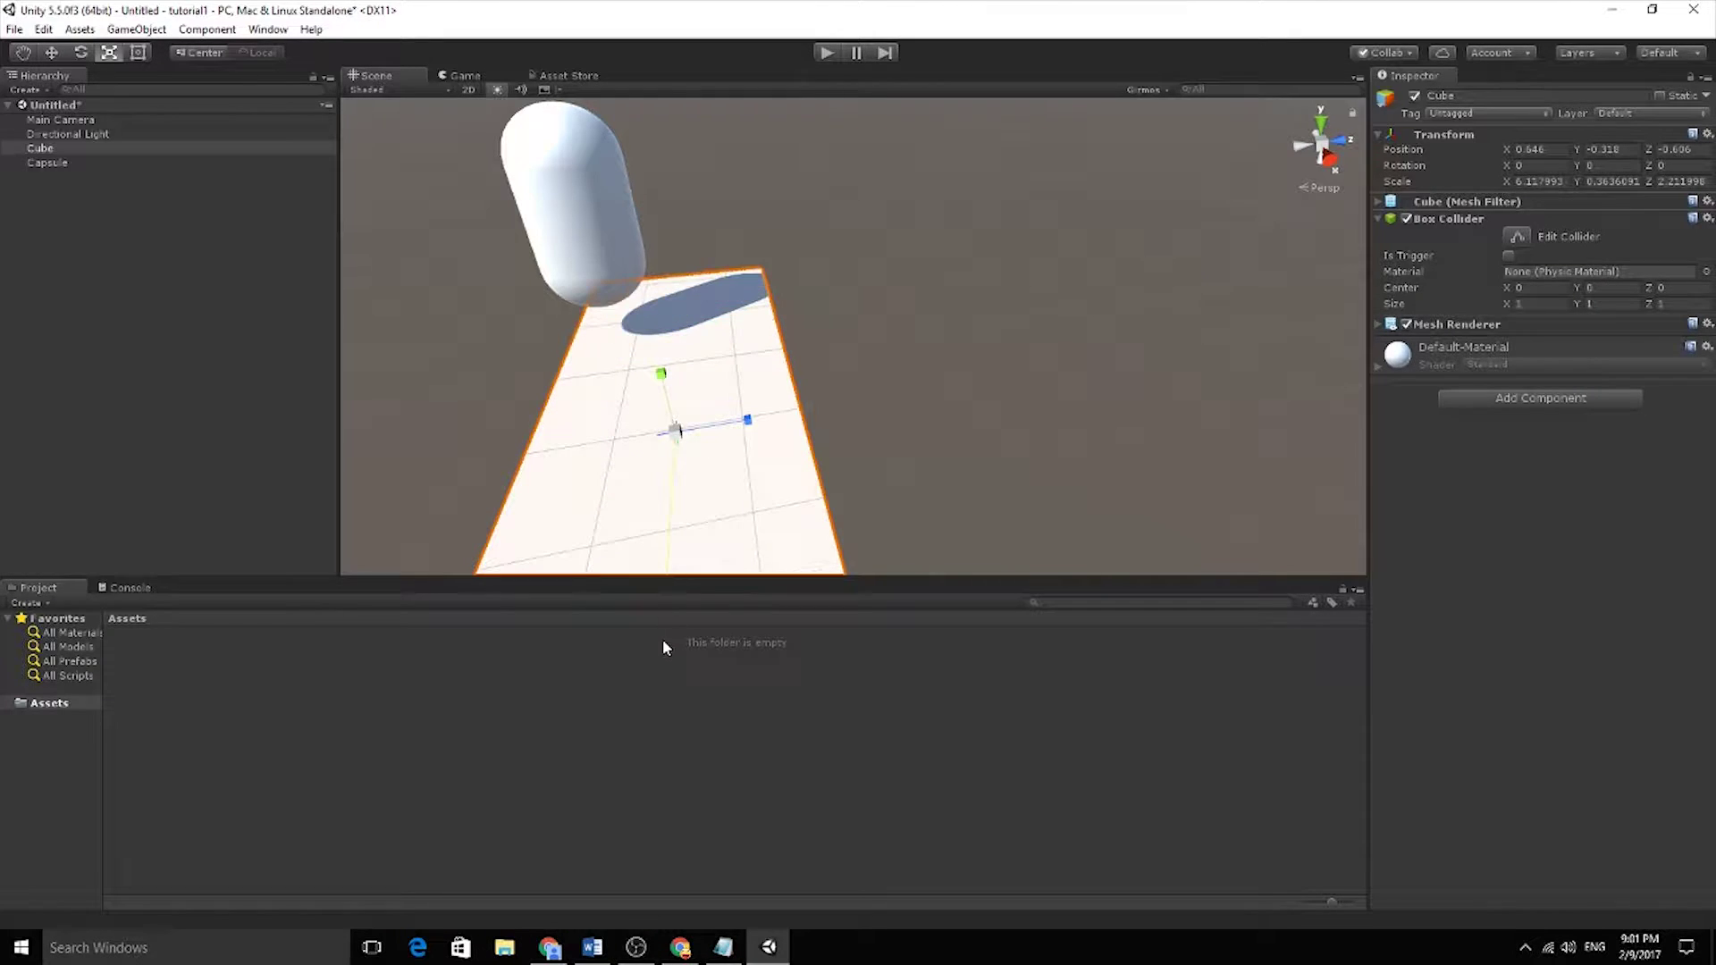
pyautogui.moveTo(746, 421); pyautogui.dragTo(638, 276)
# Try stretching the capsule along its axes with the Scale tool, to about X 2.33, and undo the scale changes
pyautogui.click(600, 215)
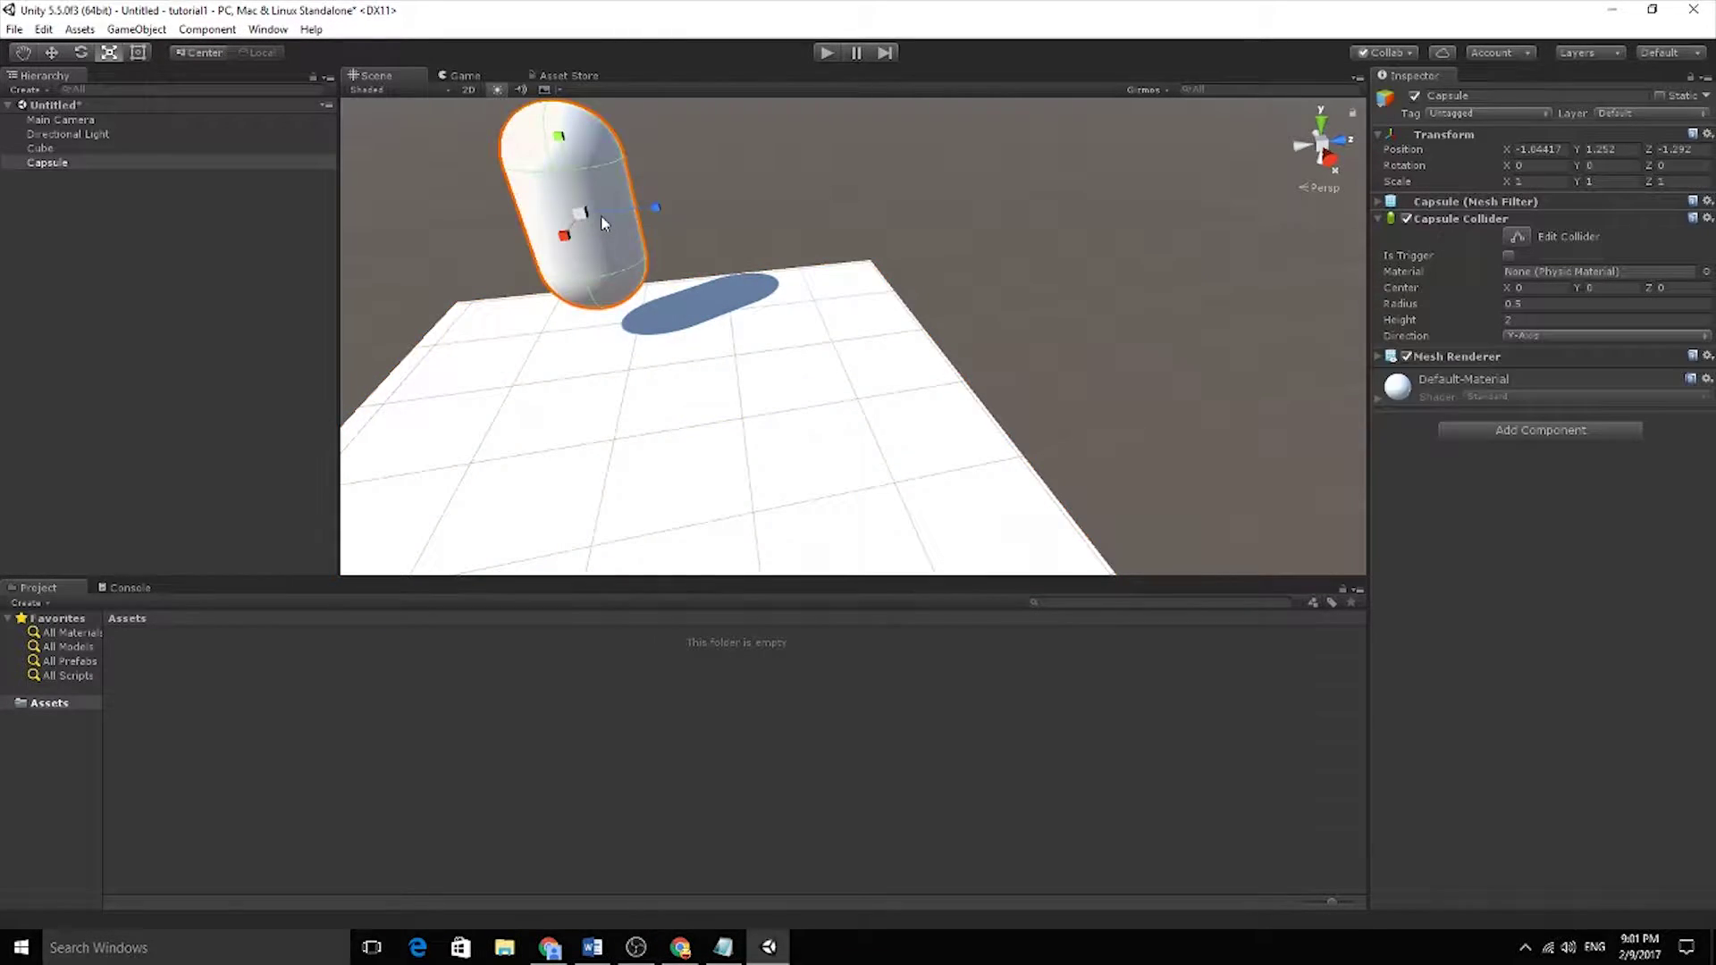
pyautogui.press('f')
pyautogui.moveTo(711, 334); pyautogui.dragTo(713, 337)
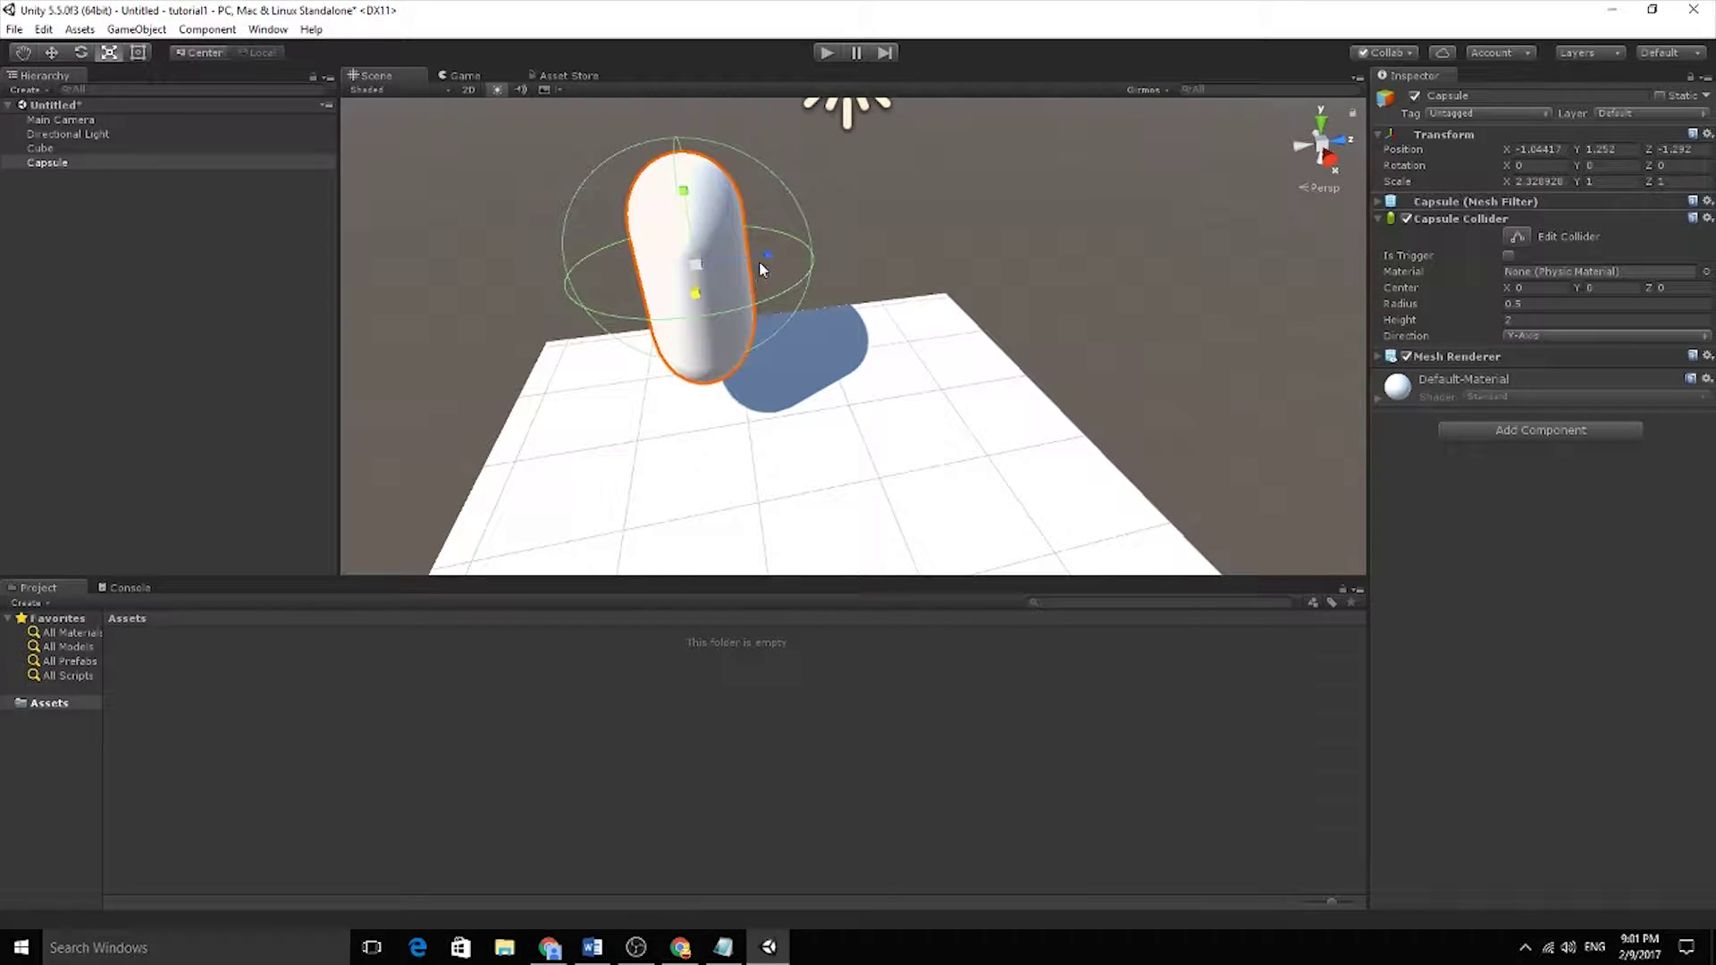
pyautogui.moveTo(764, 259); pyautogui.dragTo(779, 257)
pyautogui.moveTo(685, 196); pyautogui.dragTo(683, 139)
pyautogui.moveTo(716, 274); pyautogui.dragTo(773, 289, button='middle')
pyautogui.hotkey('ctrl', 'z')
pyautogui.hotkey('ctrl', 'z')
pyautogui.hotkey('ctrl', 'z')
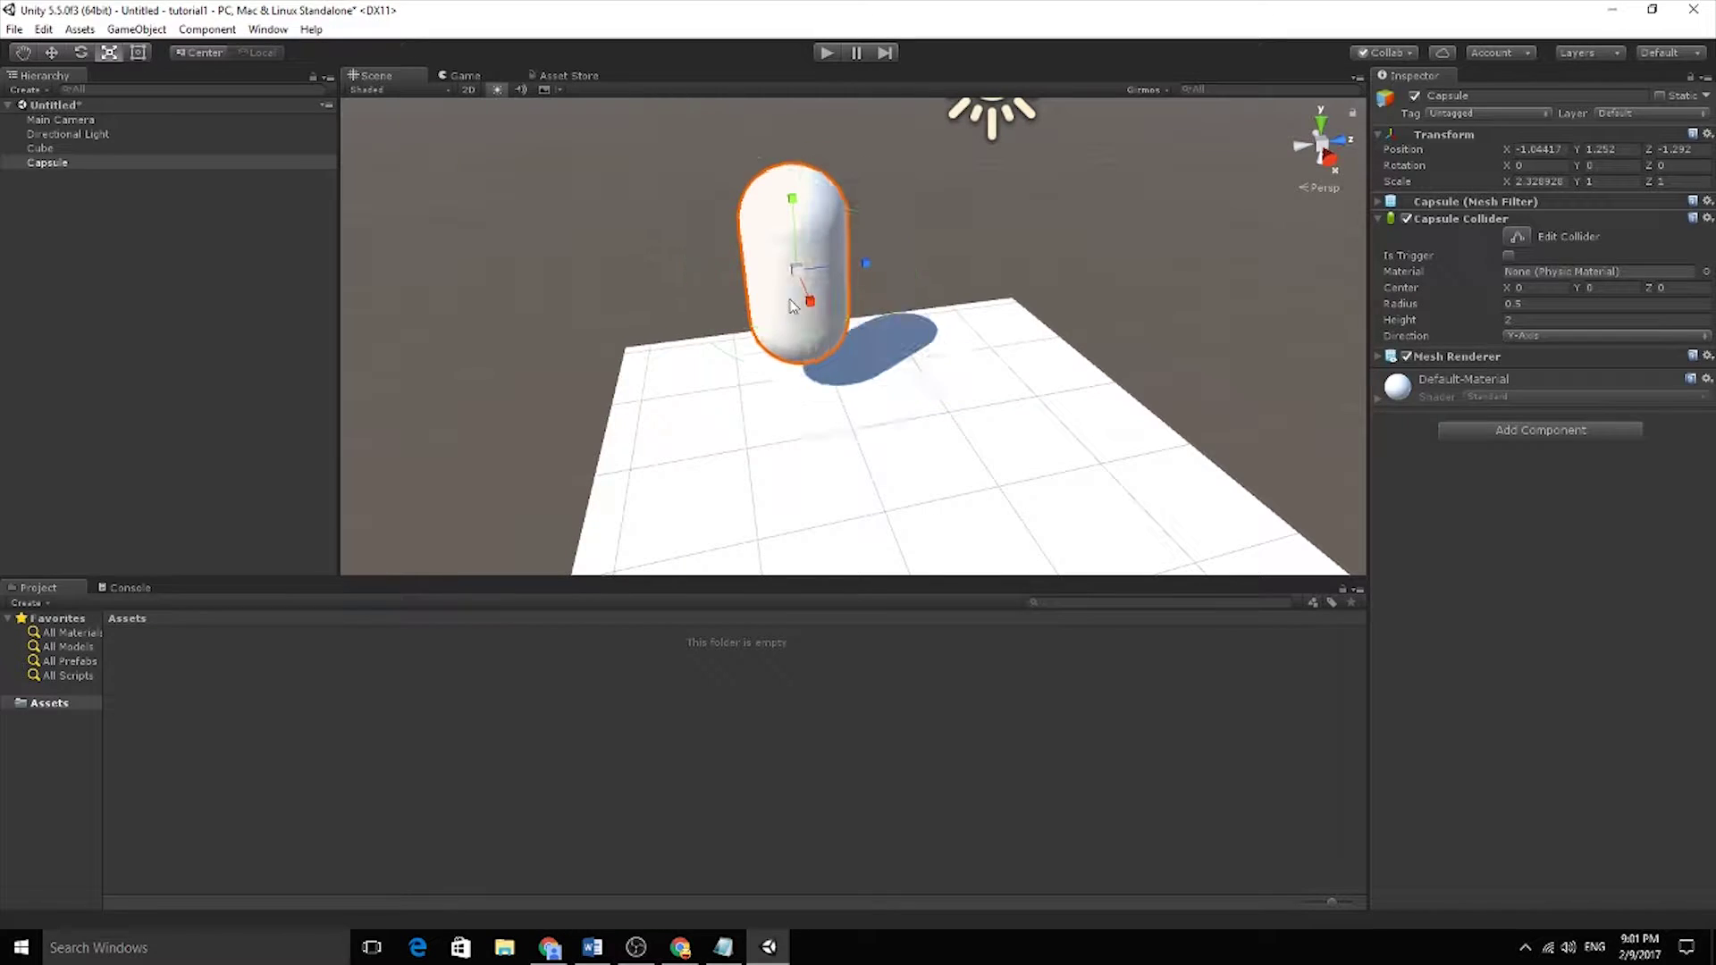
# Move the capsule with the Move tool to about X 0.33 and Y 2.2
pyautogui.press('w')
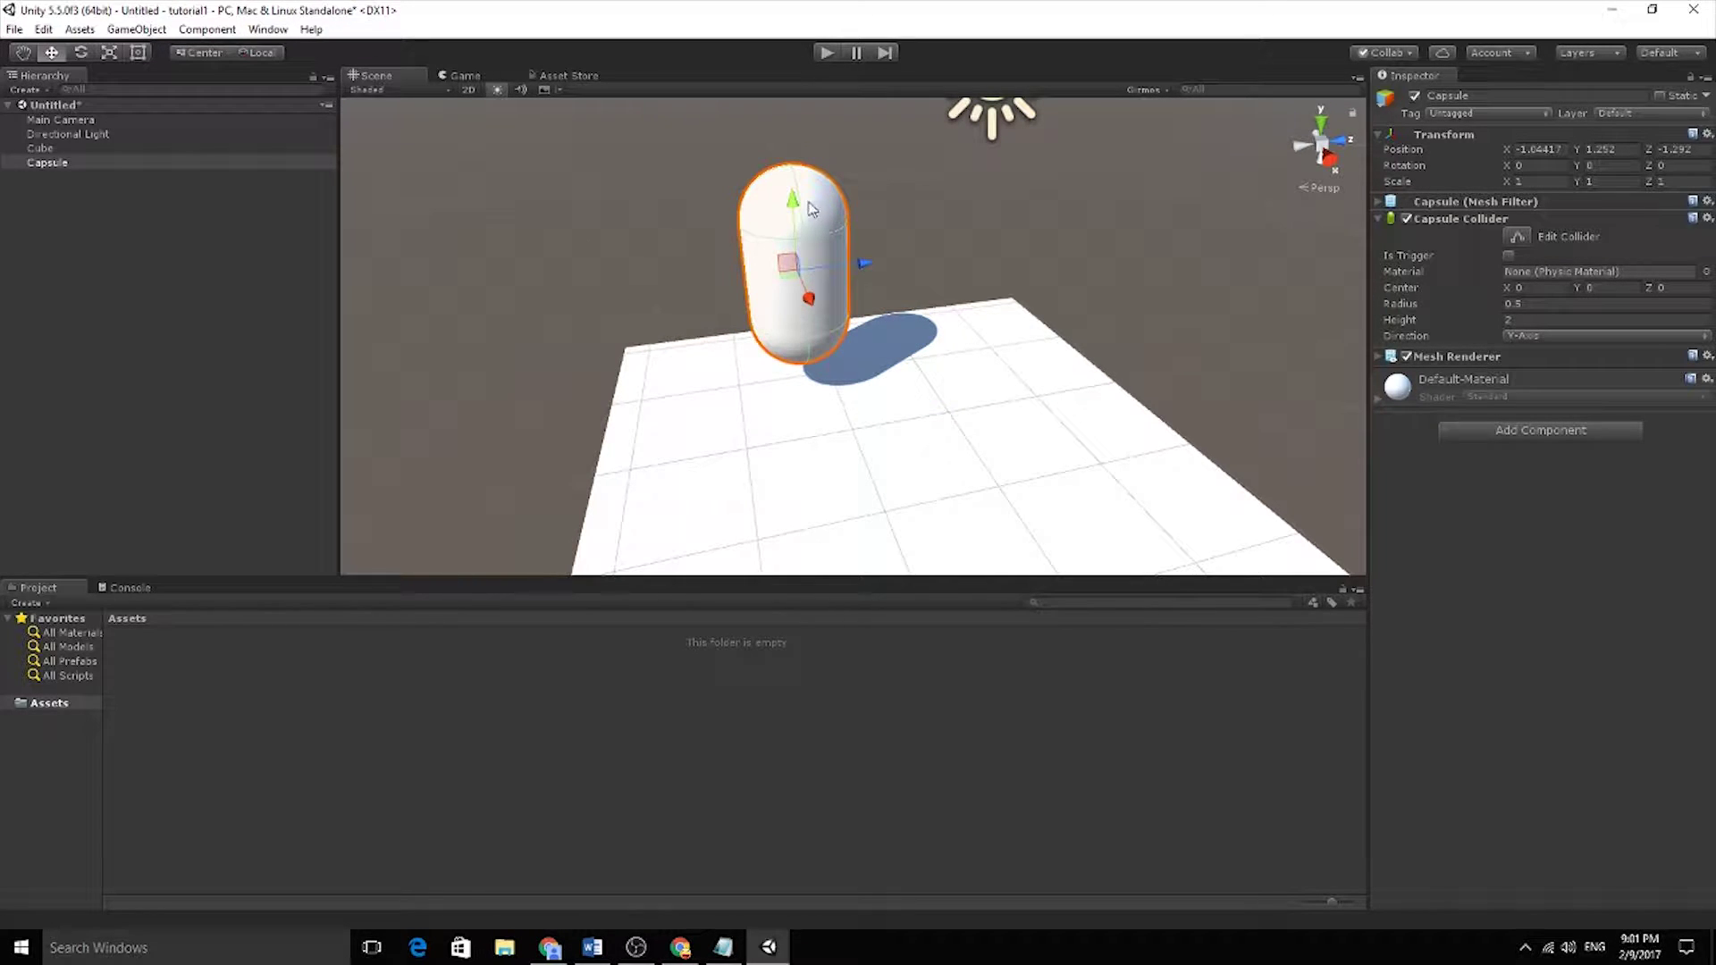
pyautogui.moveTo(814, 209); pyautogui.dragTo(808, 116)
pyautogui.scroll(-6, 1101, 227)
pyautogui.moveTo(1043, 320); pyautogui.dragTo(1172, 308, button='middle')
pyautogui.moveTo(1014, 227); pyautogui.dragTo(1055, 268)
pyautogui.moveTo(1054, 273); pyautogui.dragTo(1147, 352, button='right')
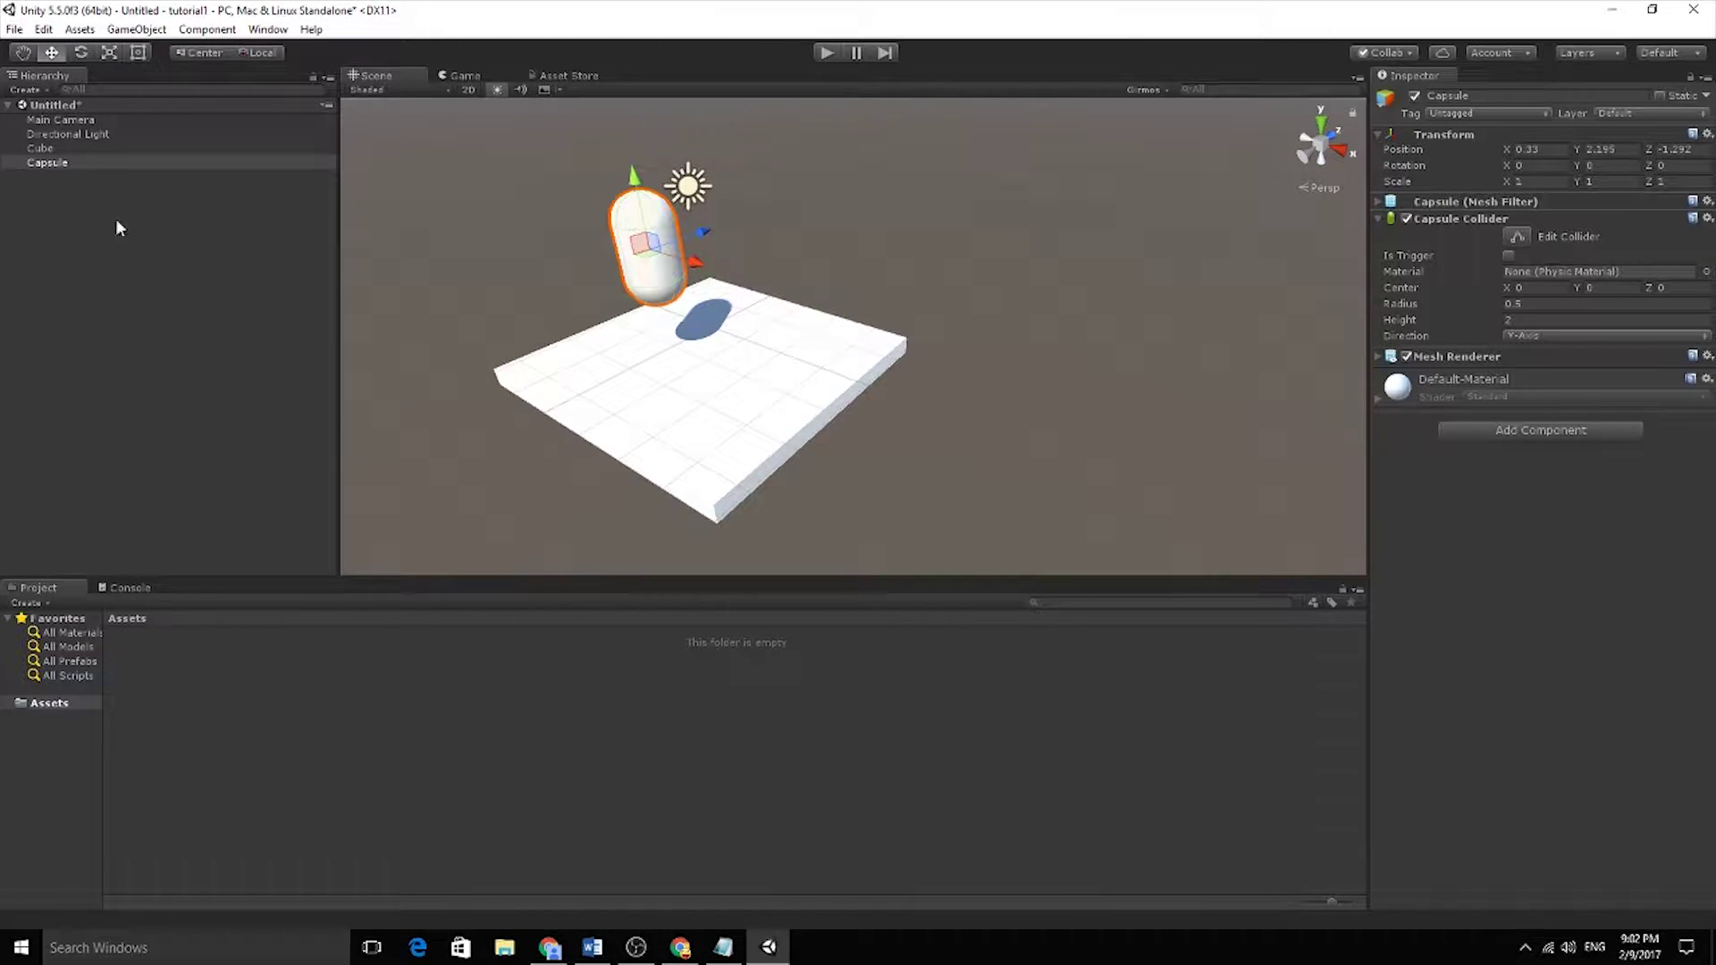
# Shift the capsule further over the slab with the Move tool and preview the scene in the Game view before returning to the Scene view
pyautogui.click(46, 196)
pyautogui.click(648, 283)
pyautogui.moveTo(697, 234); pyautogui.dragTo(719, 307)
pyautogui.click(997, 164)
pyautogui.moveTo(1060, 170); pyautogui.dragTo(482, 358)
pyautogui.click(919, 225)
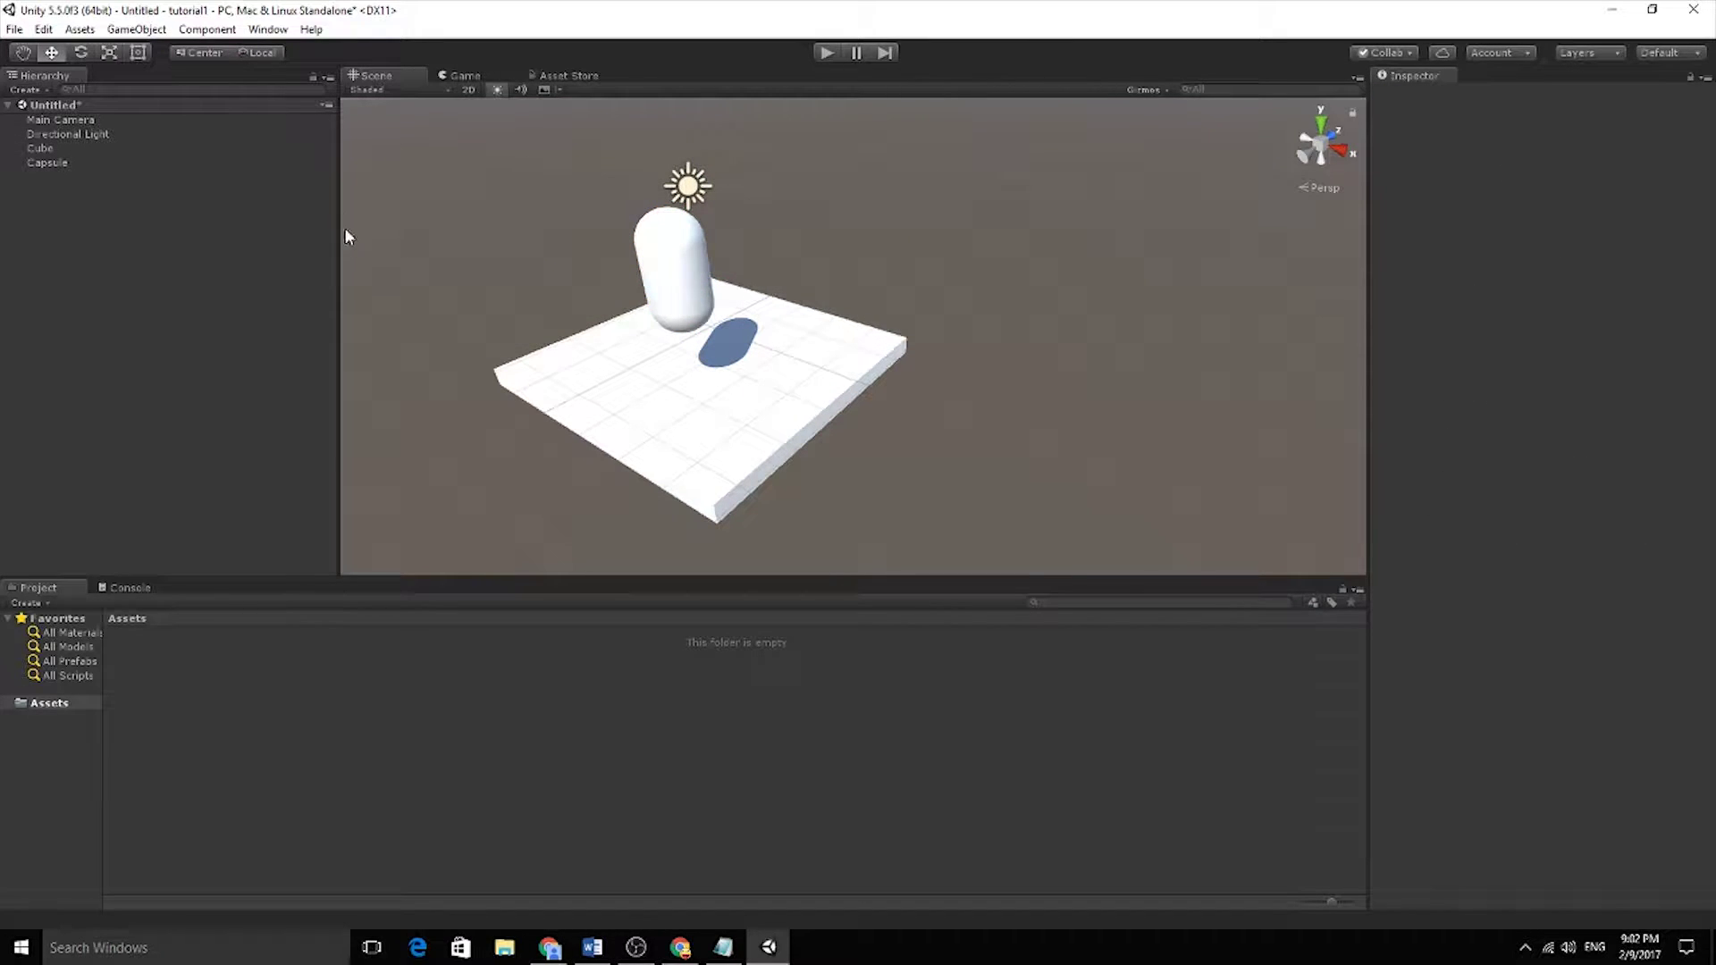
pyautogui.click(460, 76)
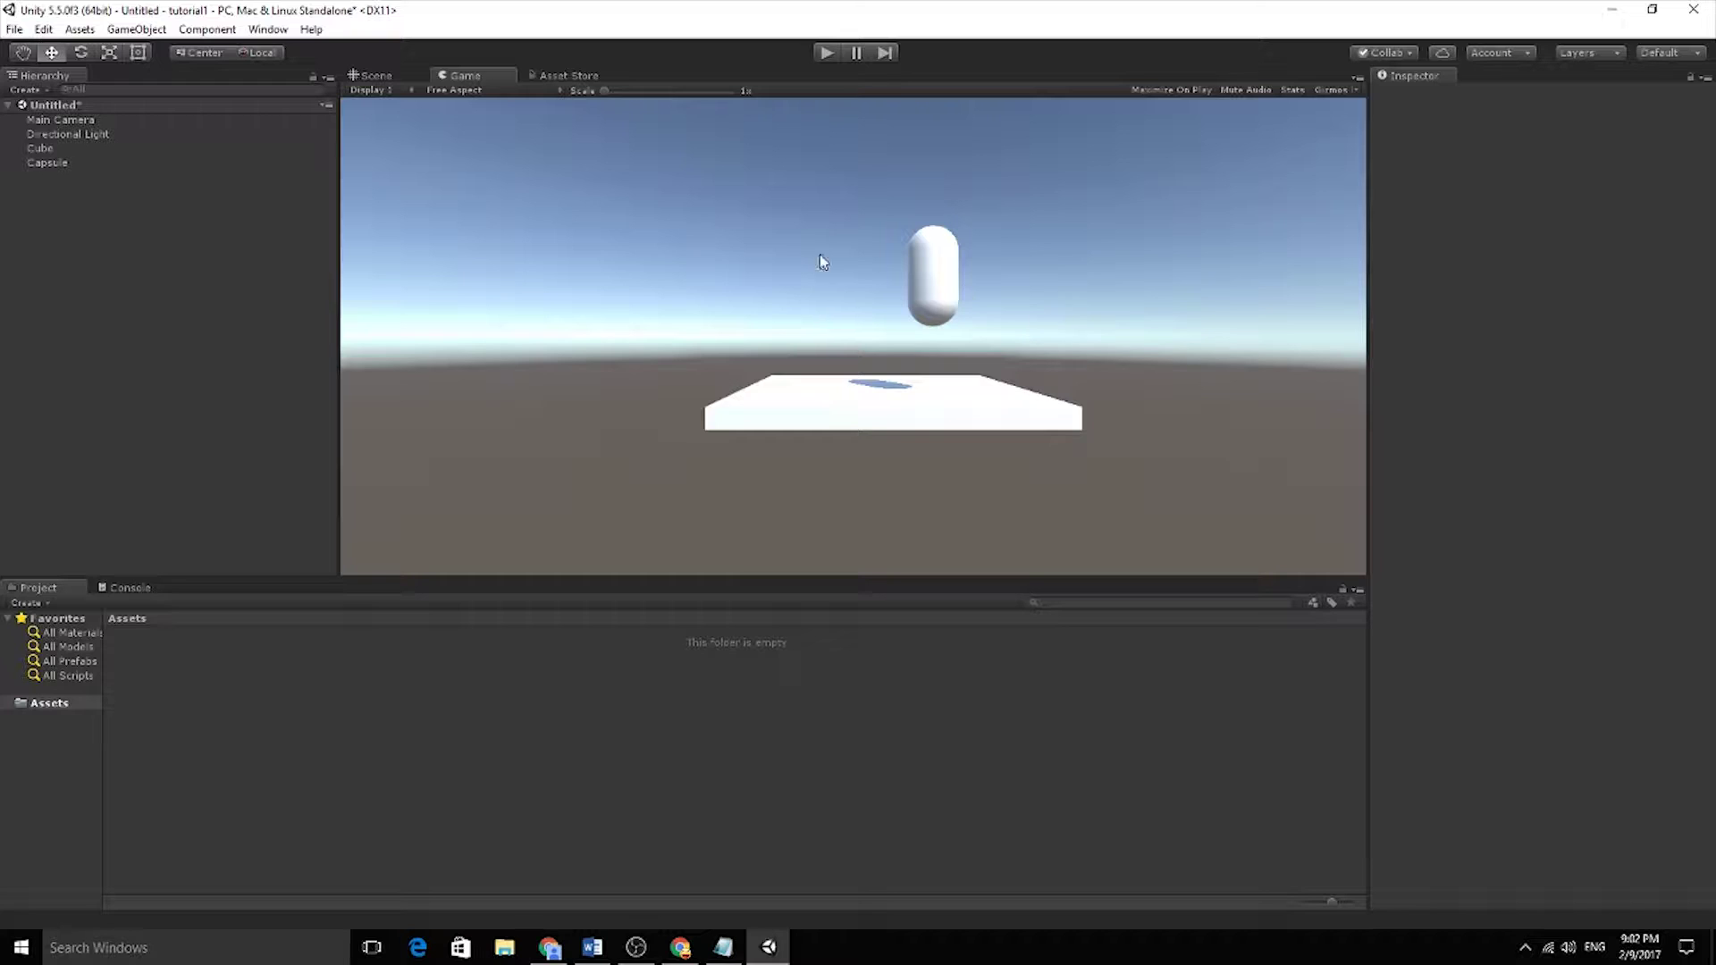
pyautogui.click(407, 75)
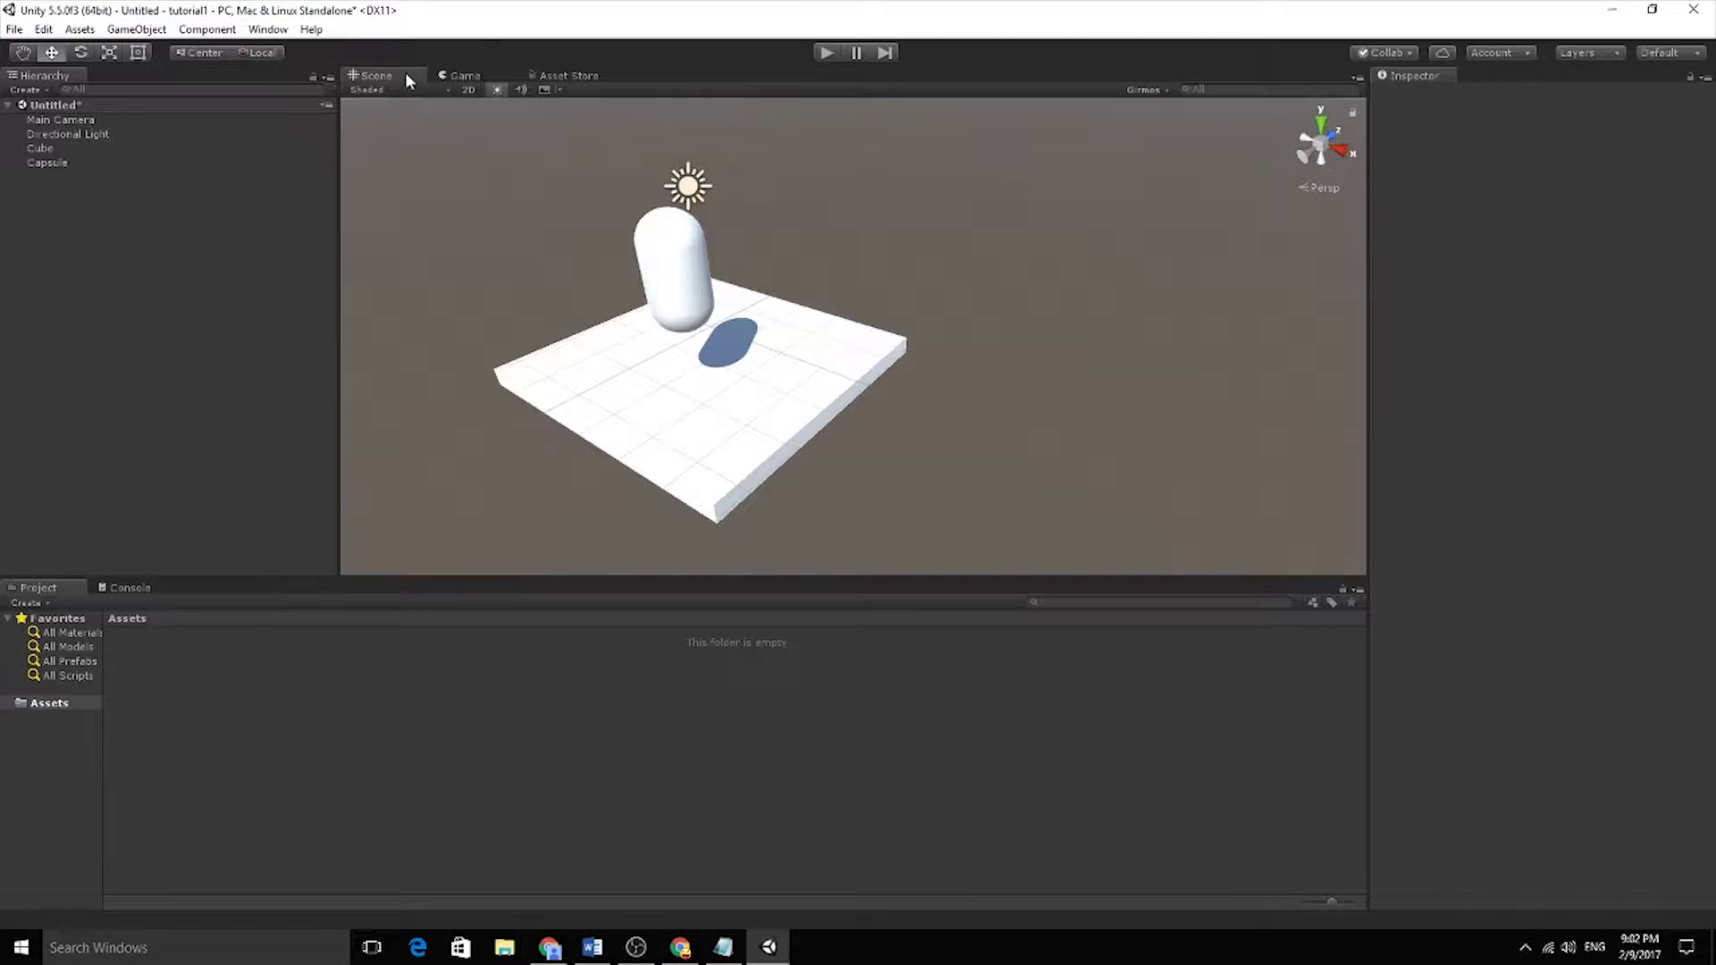
# Move the capsule along the X axis to about 1.92 and deselect it
pyautogui.click(712, 282)
pyautogui.moveTo(744, 298); pyautogui.dragTo(892, 250)
pyautogui.moveTo(751, 309); pyautogui.dragTo(742, 307)
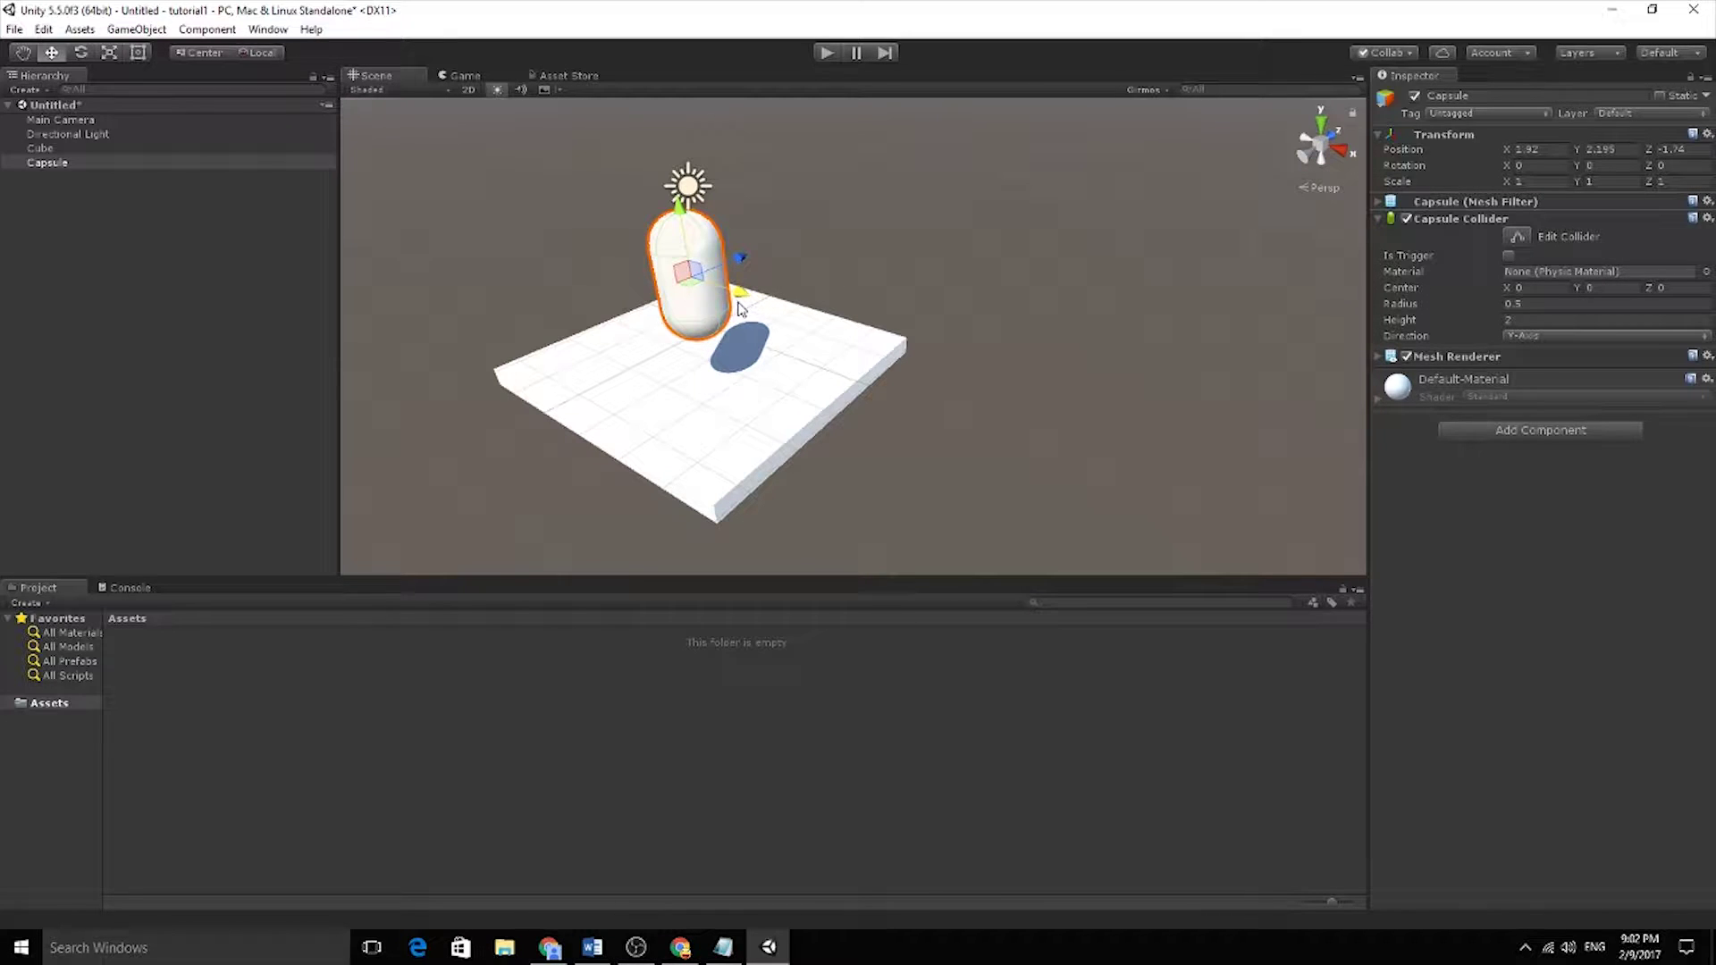
pyautogui.click(871, 243)
# Select the capsule and the slab alternately in the Scene view and leave nothing selected
pyautogui.click(696, 272)
pyautogui.click(664, 409)
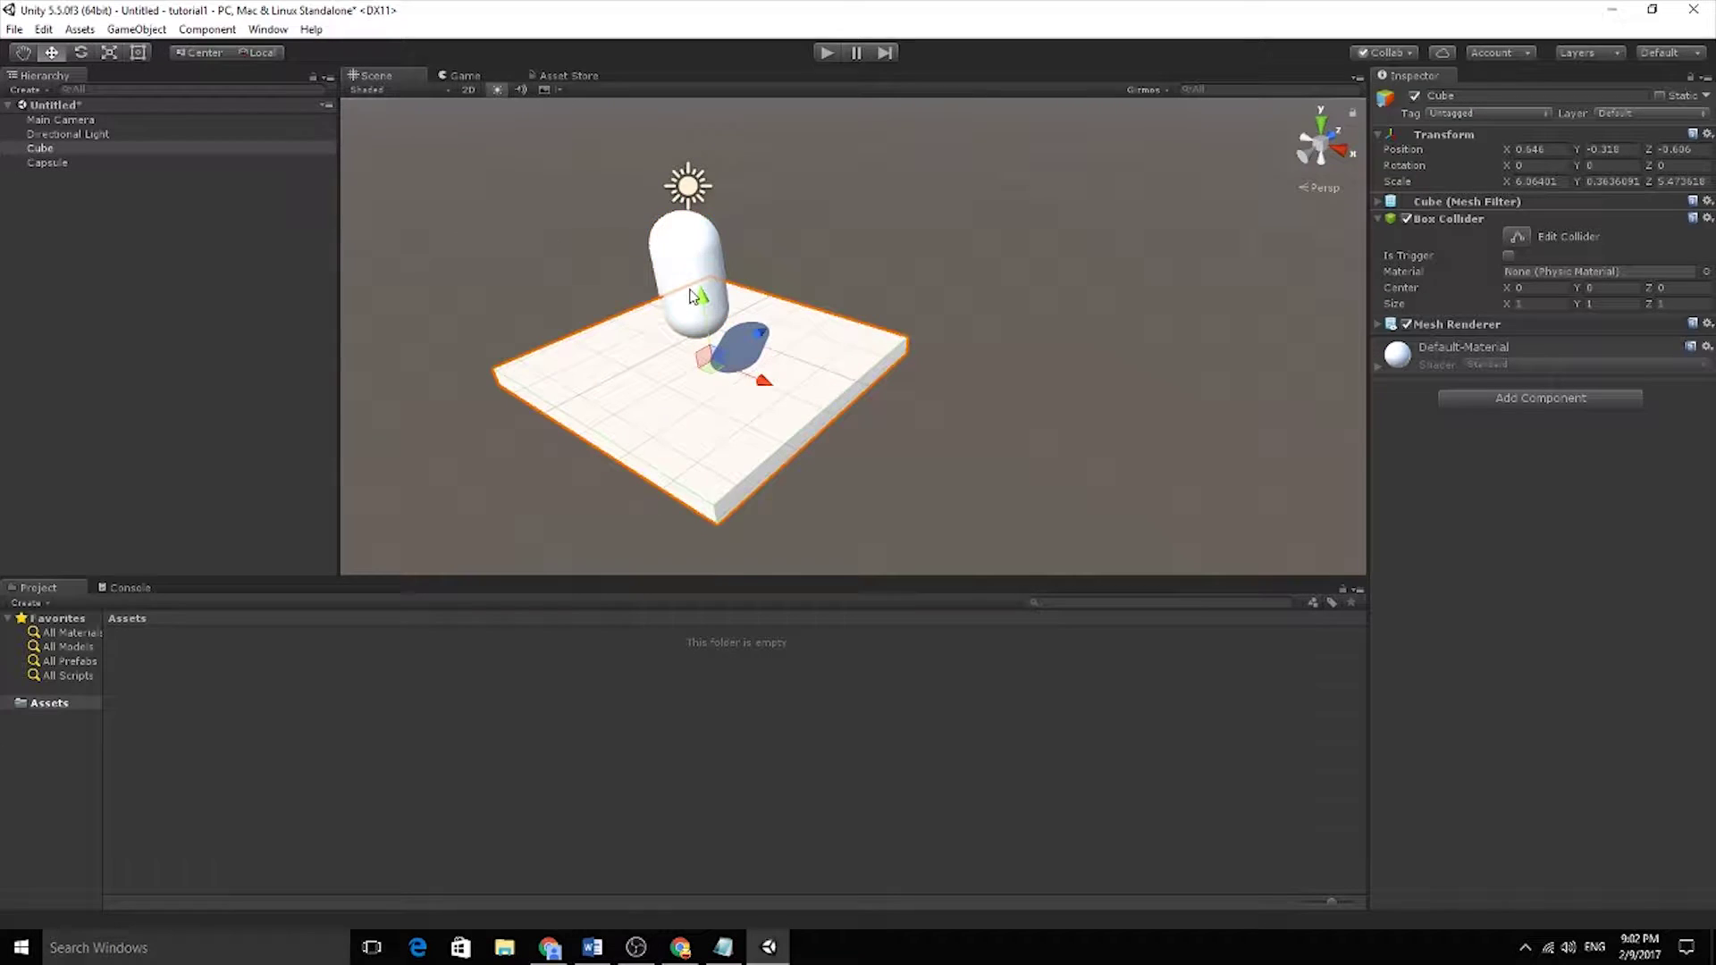
pyautogui.click(685, 257)
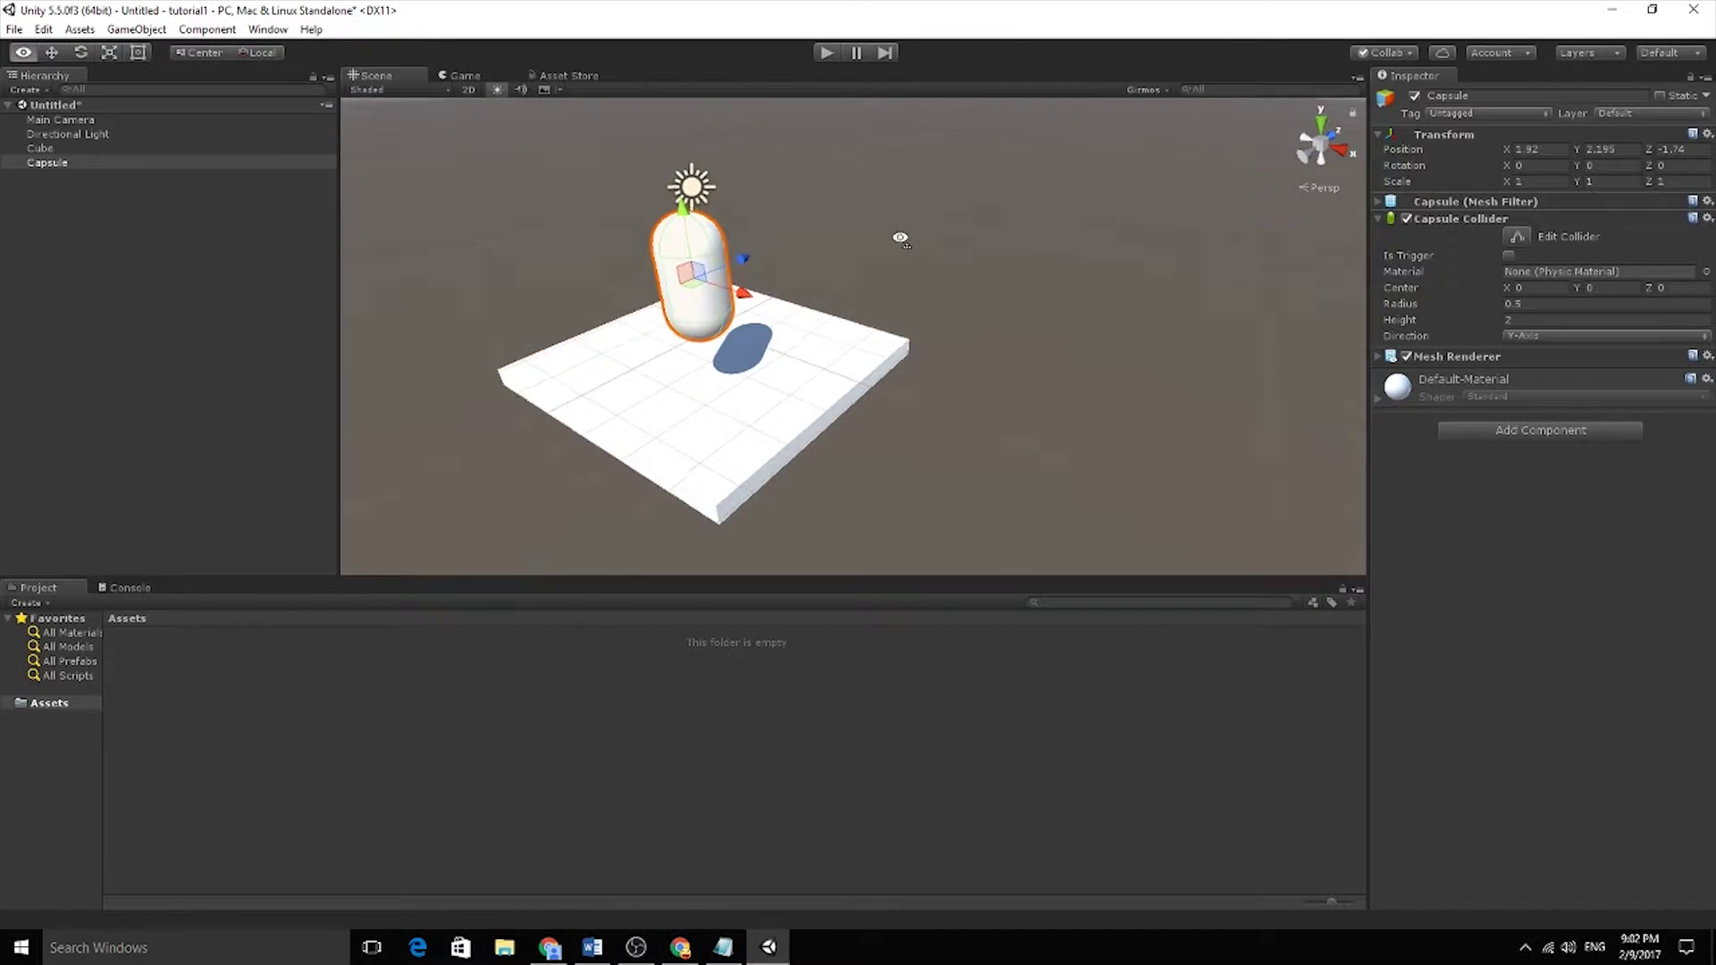
pyautogui.keyDown('alt'); pyautogui.moveTo(900, 237); pyautogui.dragTo(786, 248); pyautogui.keyUp('alt')
pyautogui.click(936, 230)
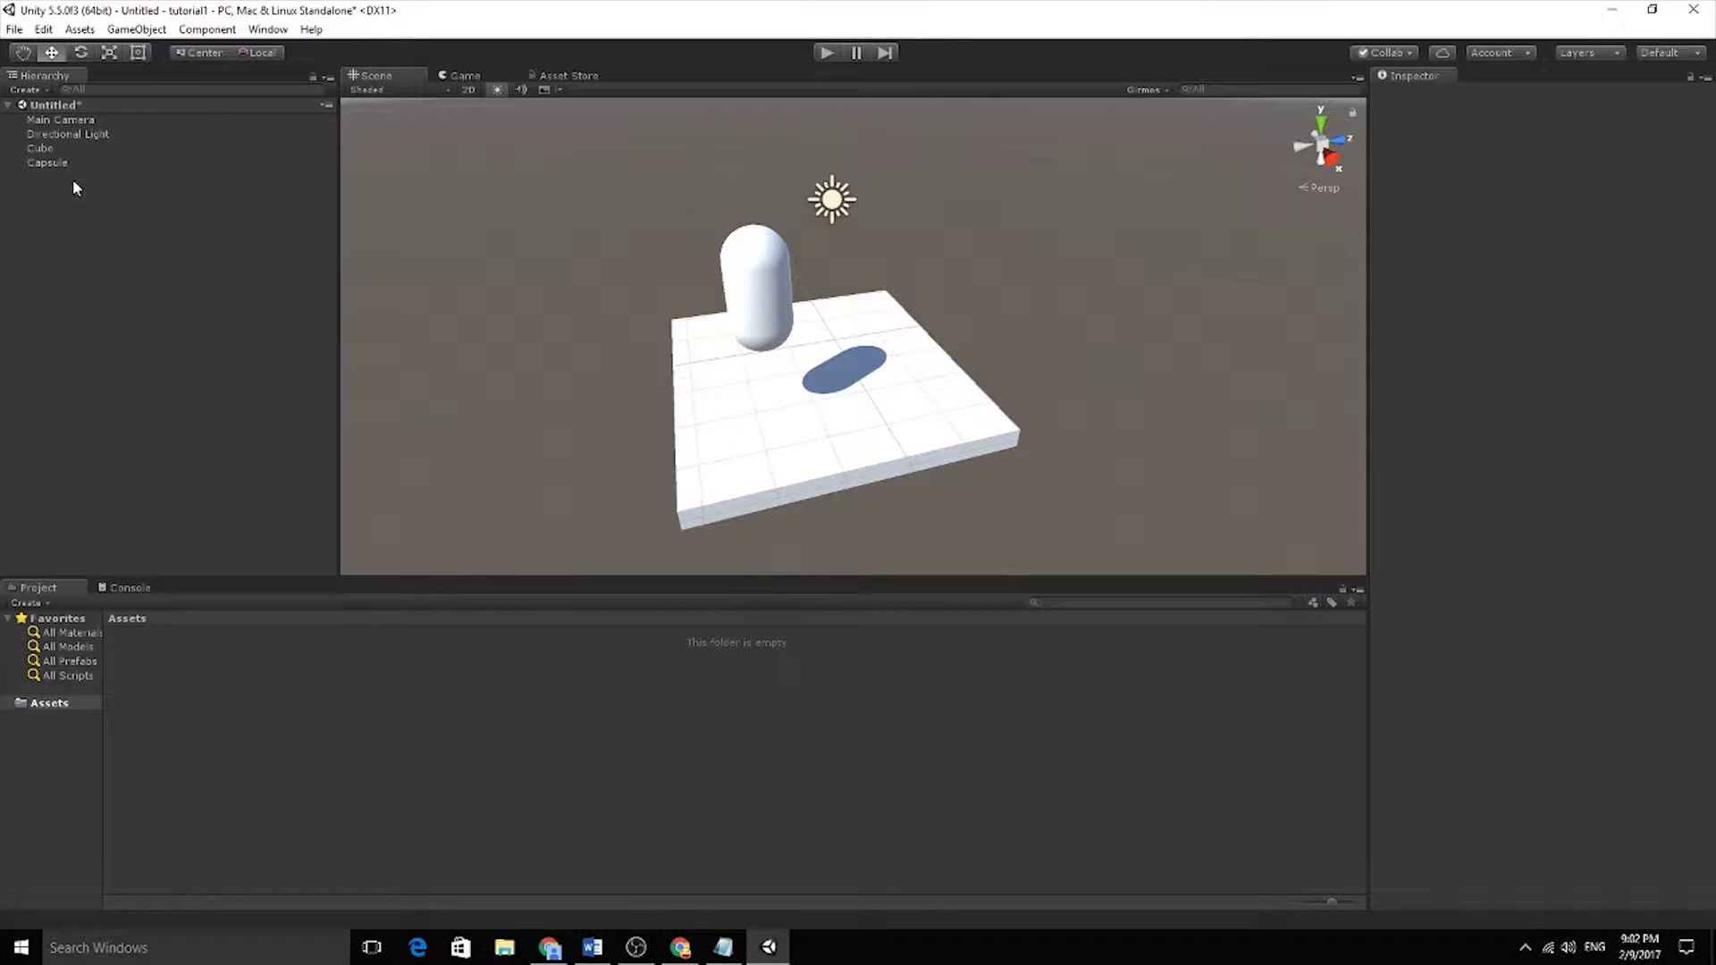
pyautogui.rightClick(91, 211)
pyautogui.moveTo(196, 384)
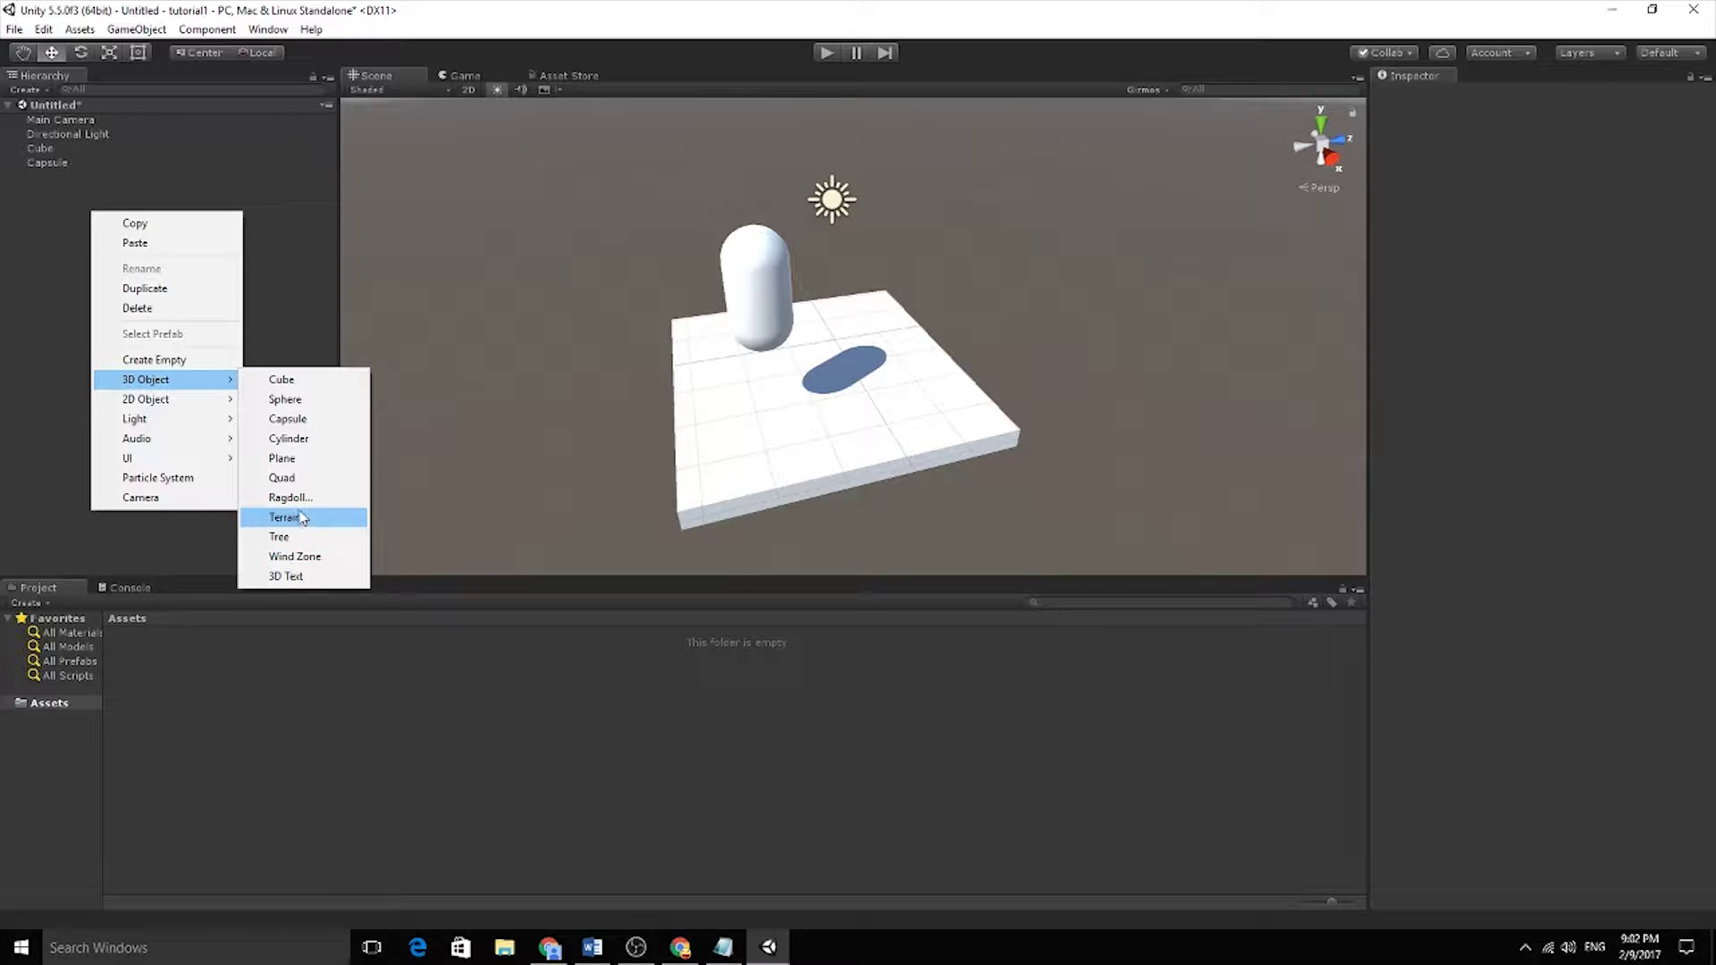
pyautogui.click(279, 319)
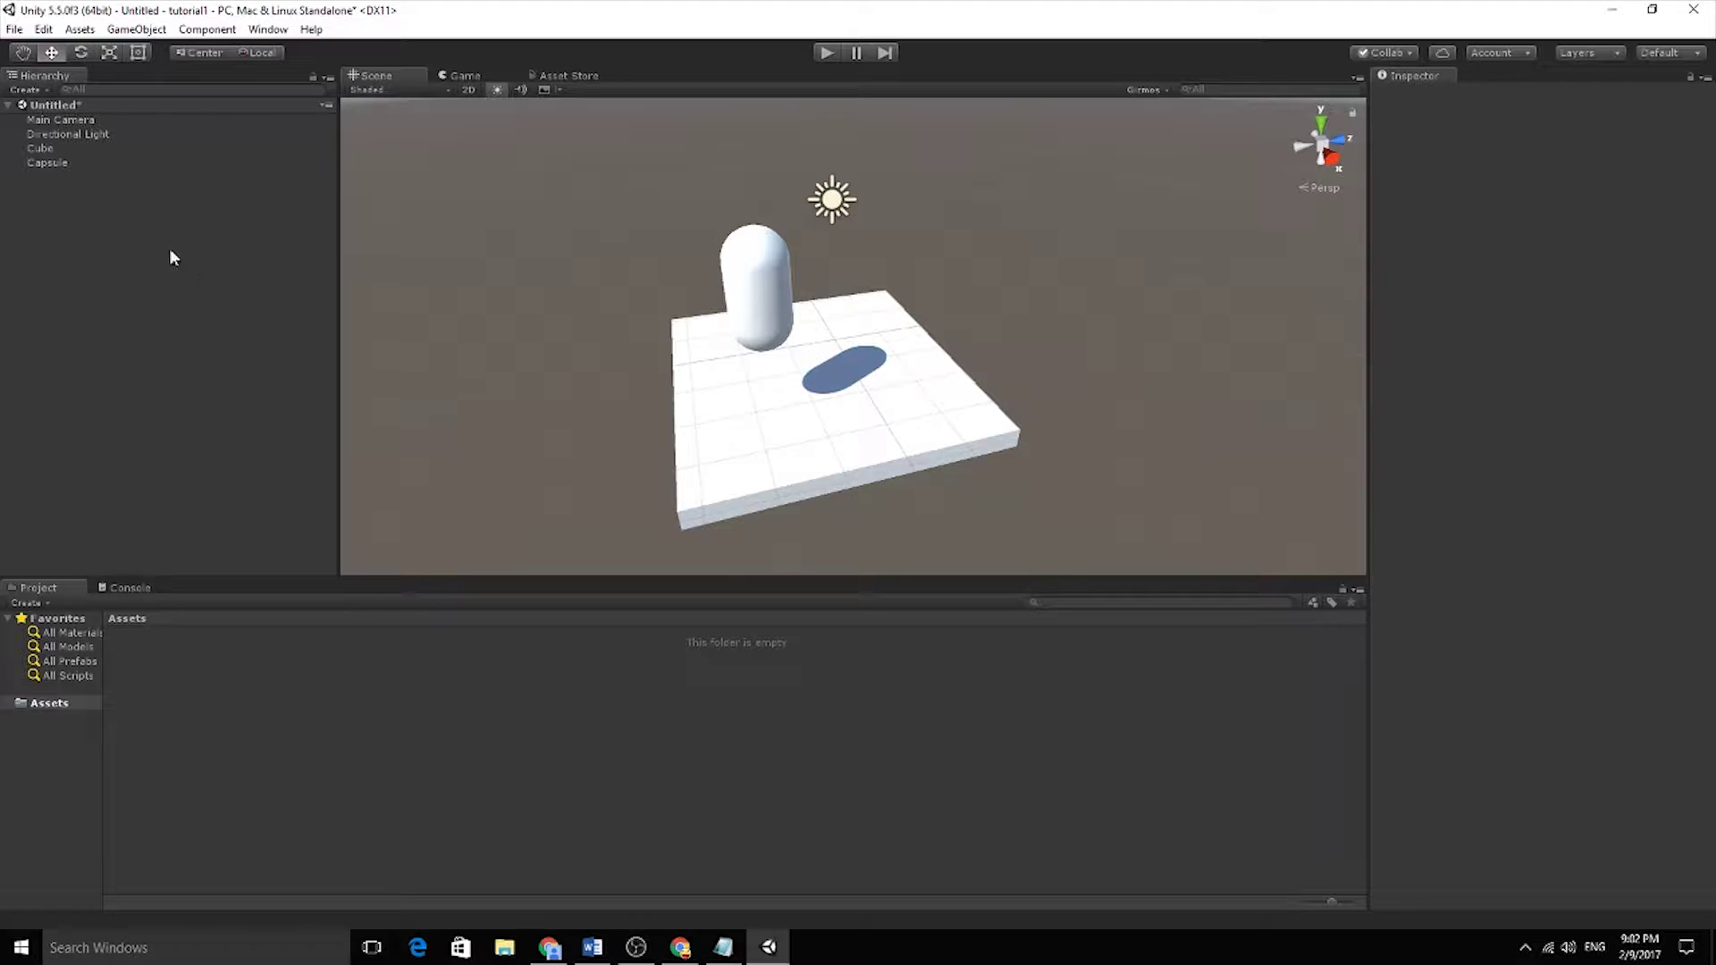
# Widen the slab along X with the Rect tool to a scale of about 9.61 and deselect it
pyautogui.moveTo(479, 371); pyautogui.dragTo(915, 368, button='right')
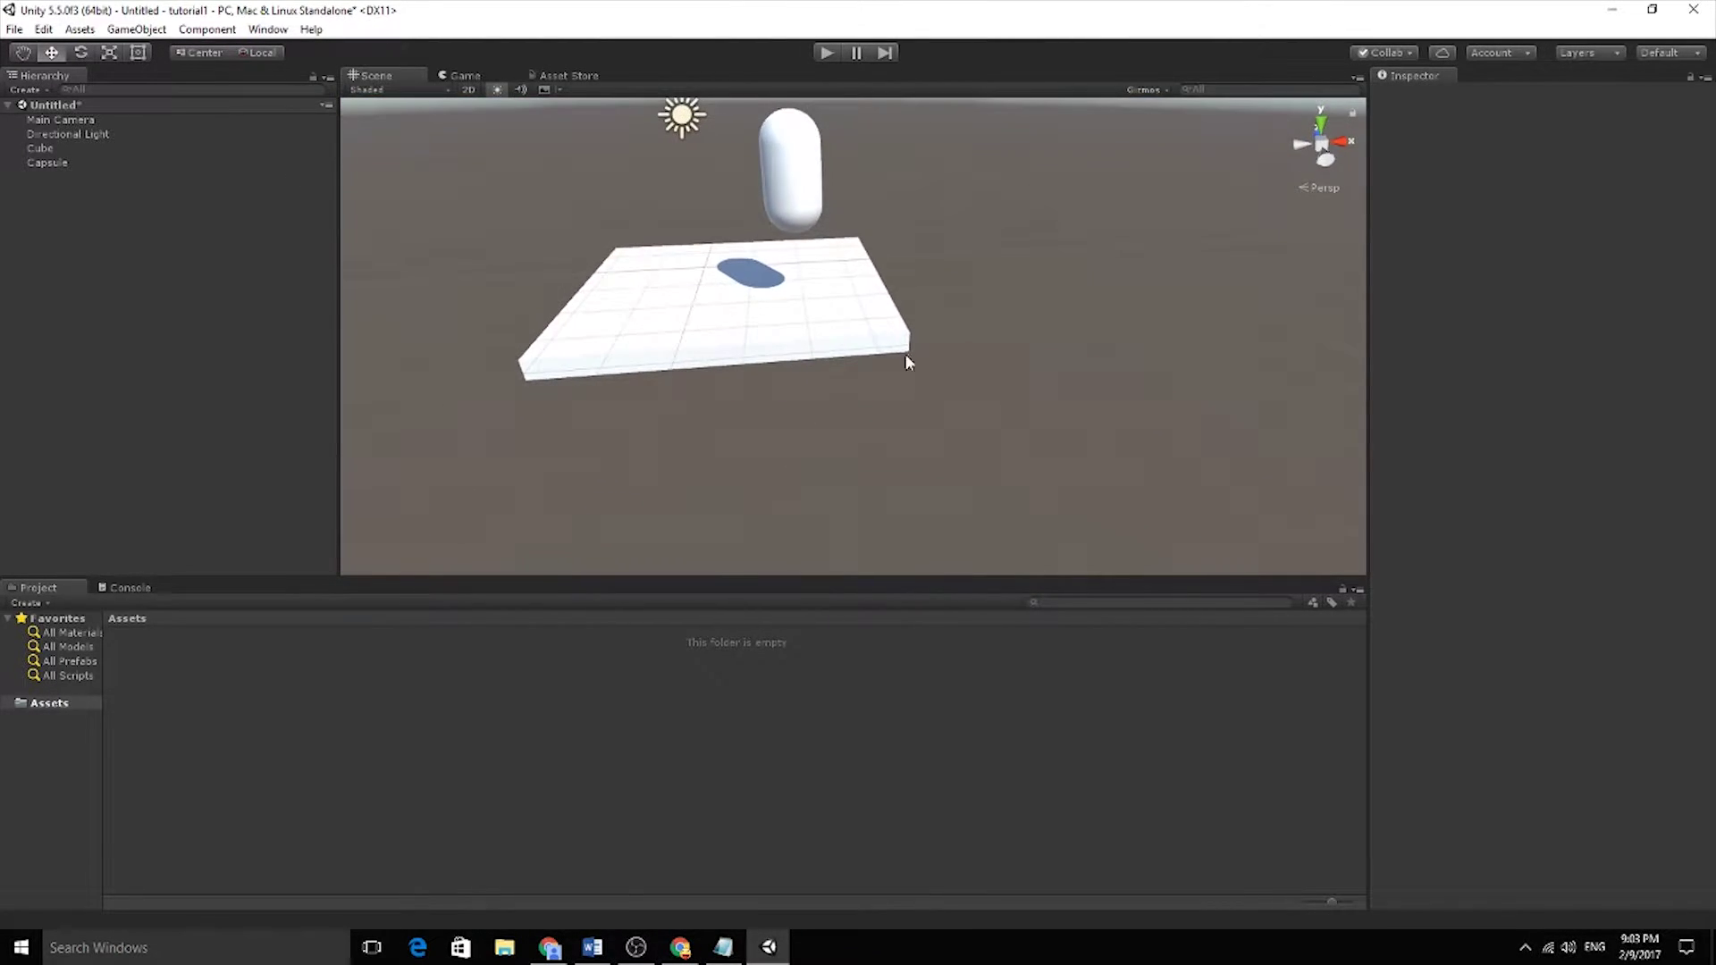
pyautogui.click(898, 304)
pyautogui.press('t')
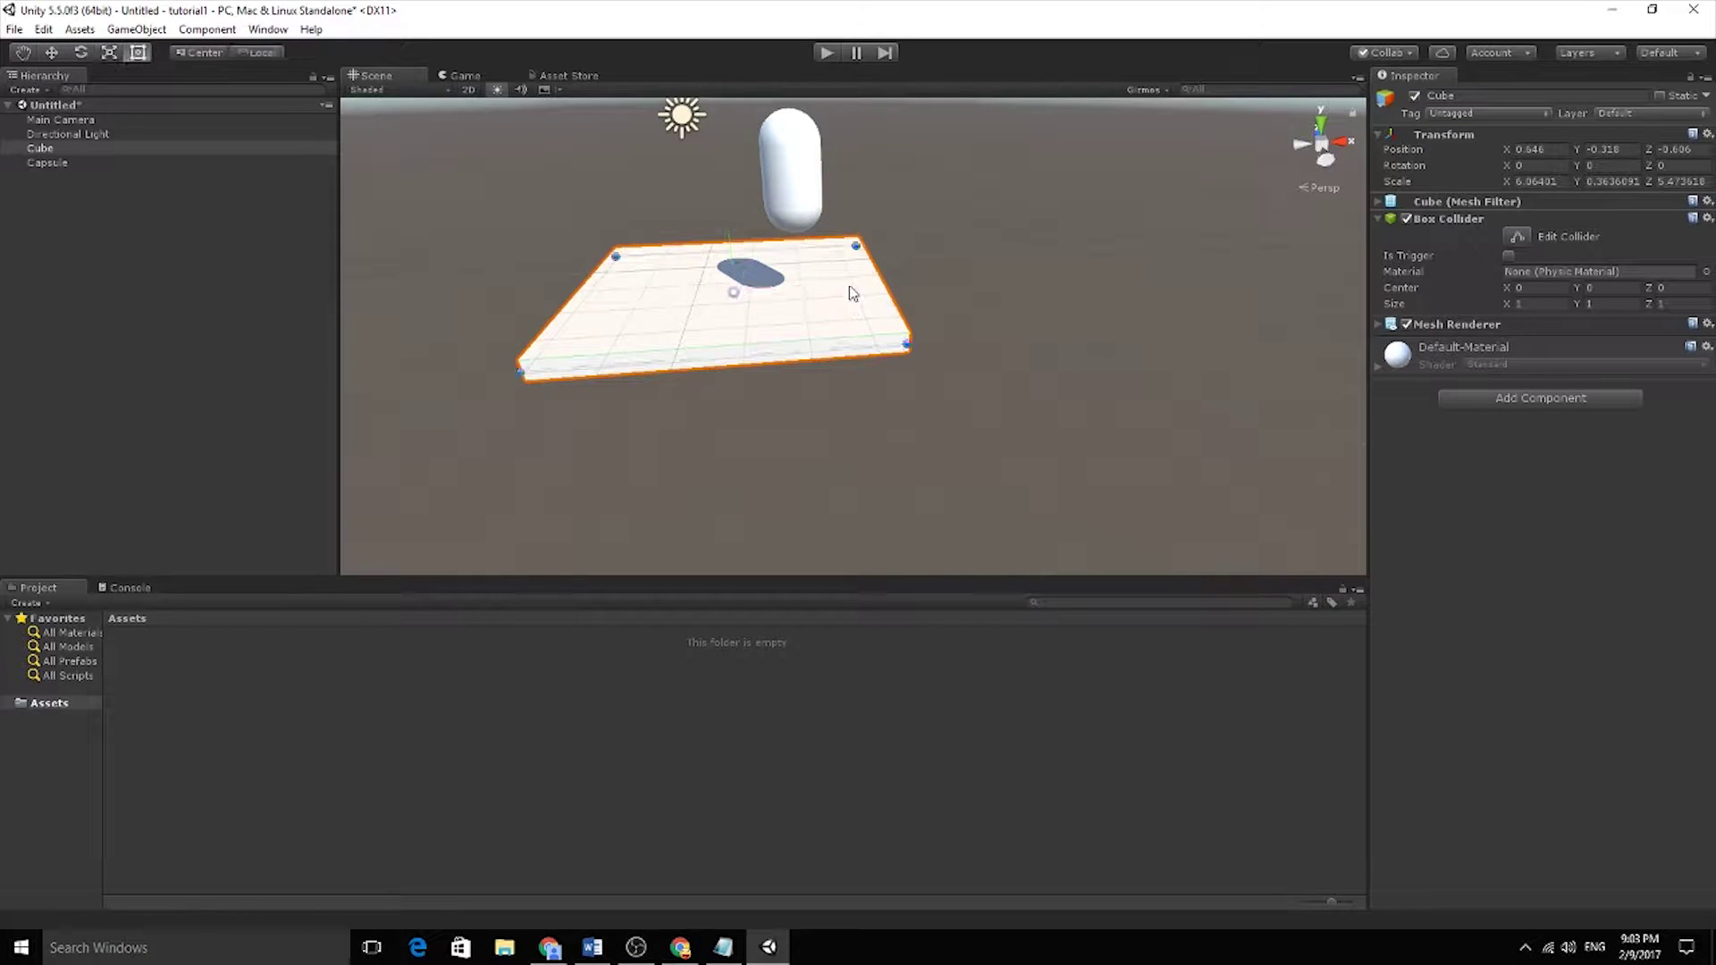
pyautogui.moveTo(887, 290); pyautogui.dragTo(1055, 294)
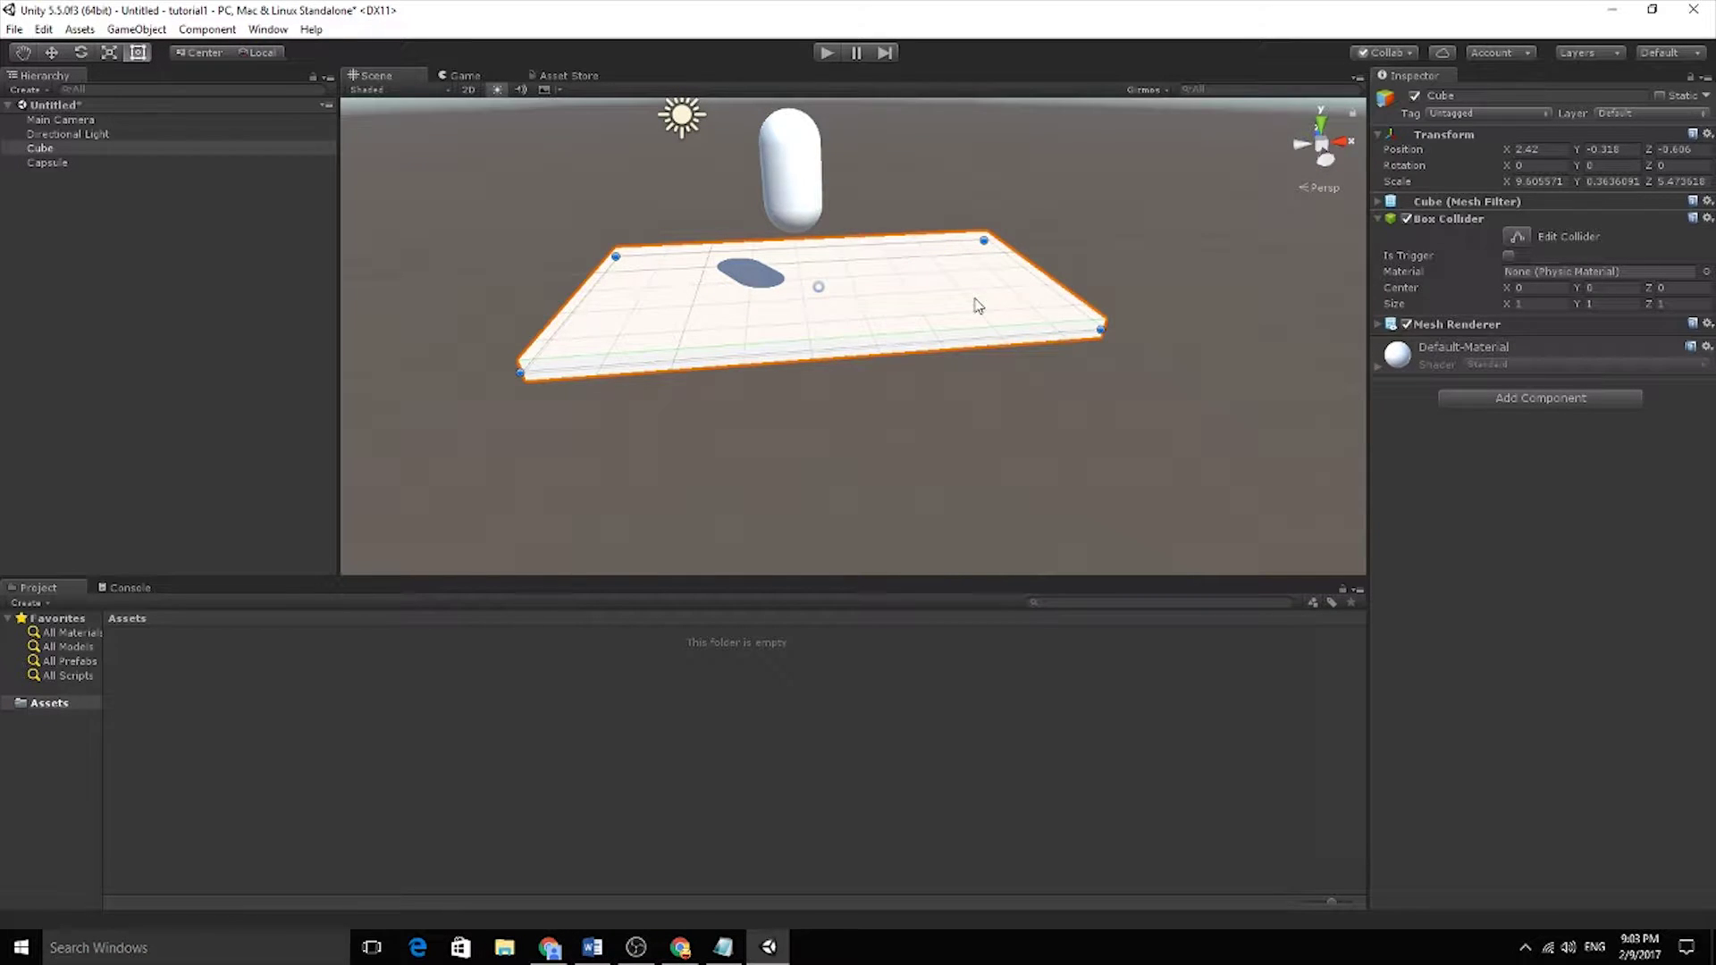
pyautogui.click(892, 440)
pyautogui.moveTo(599, 385)
pyautogui.mouseDown(button='right')
pyautogui.moveTo(712, 467)
pyautogui.moveTo(655, 391)
pyautogui.moveTo(605, 368)
pyautogui.mouseUp(button='right')
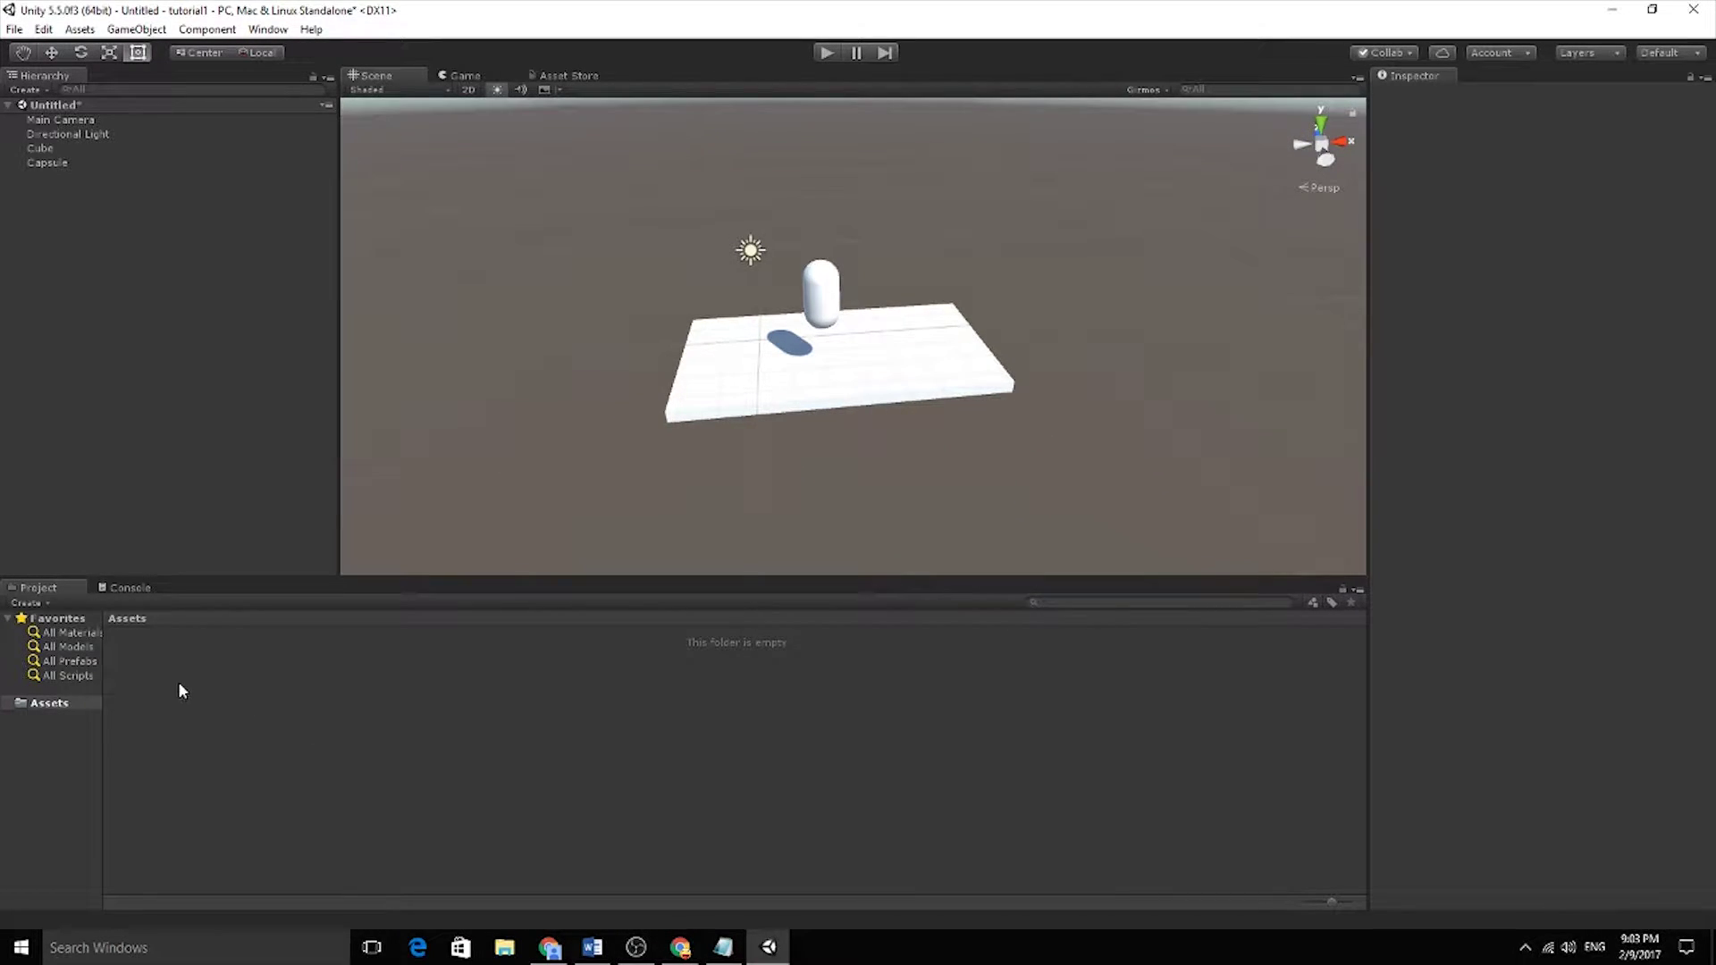
# Save the scene as scene 1 in a new folder named Scenes inside the project's Assets folder
pyautogui.click(14, 29)
pyautogui.click(13, 29)
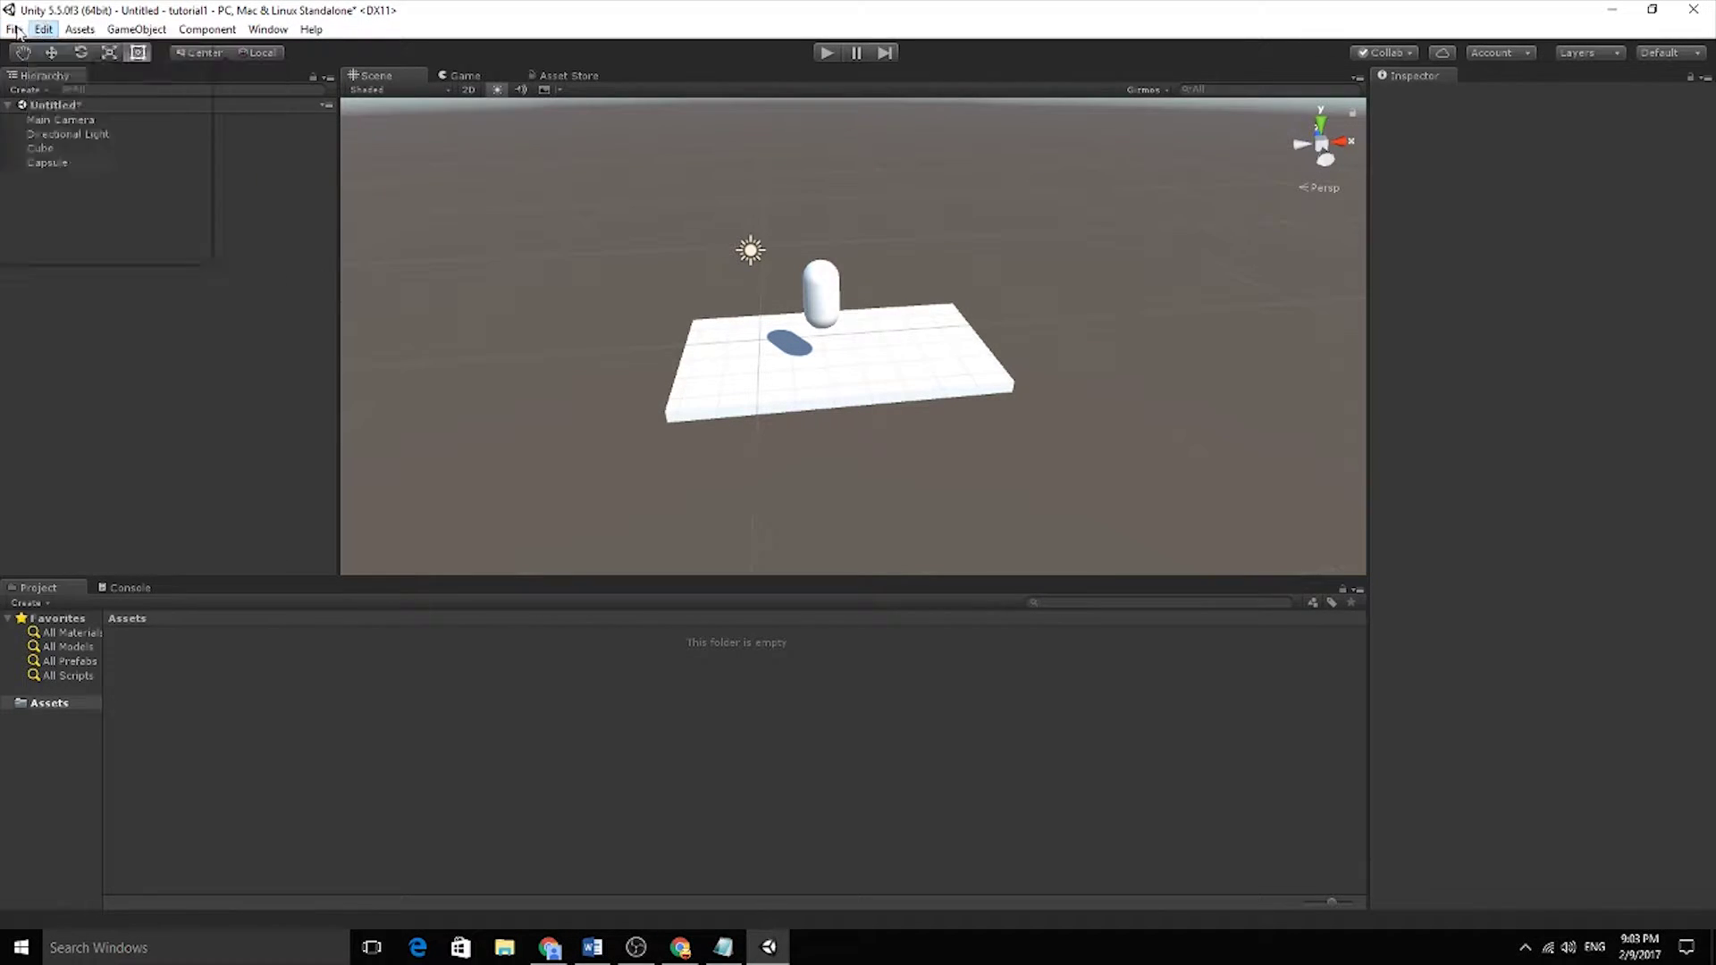
pyautogui.click(13, 30)
pyautogui.click(61, 96)
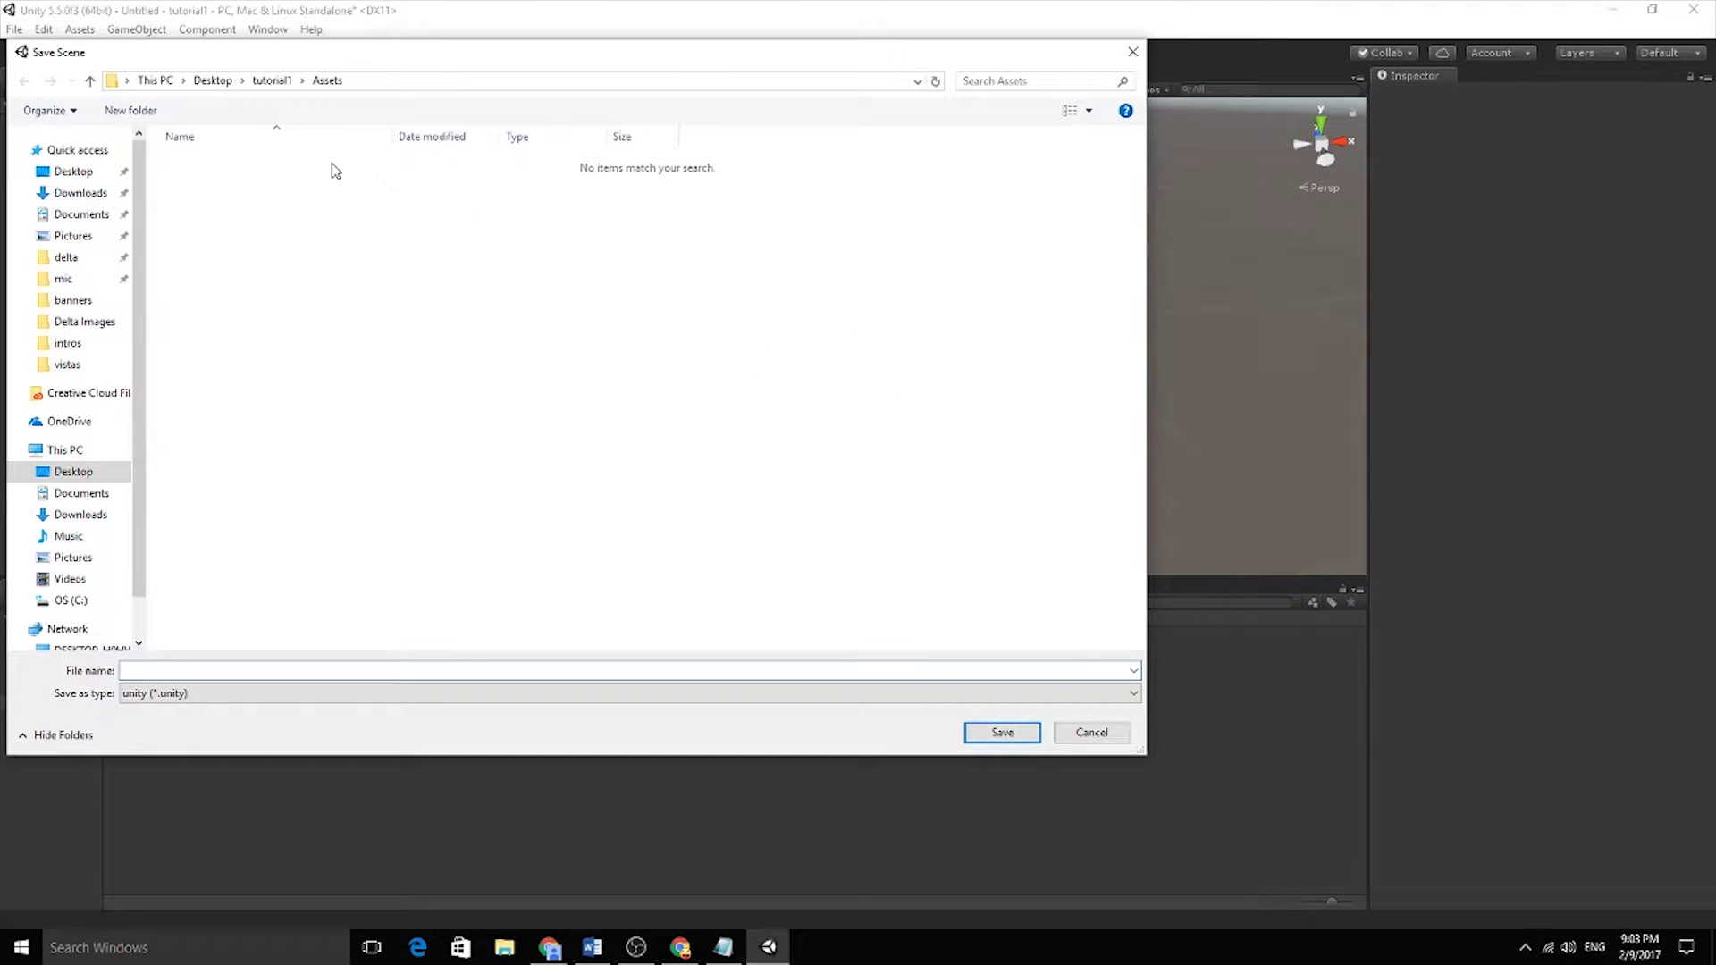
pyautogui.click(143, 110)
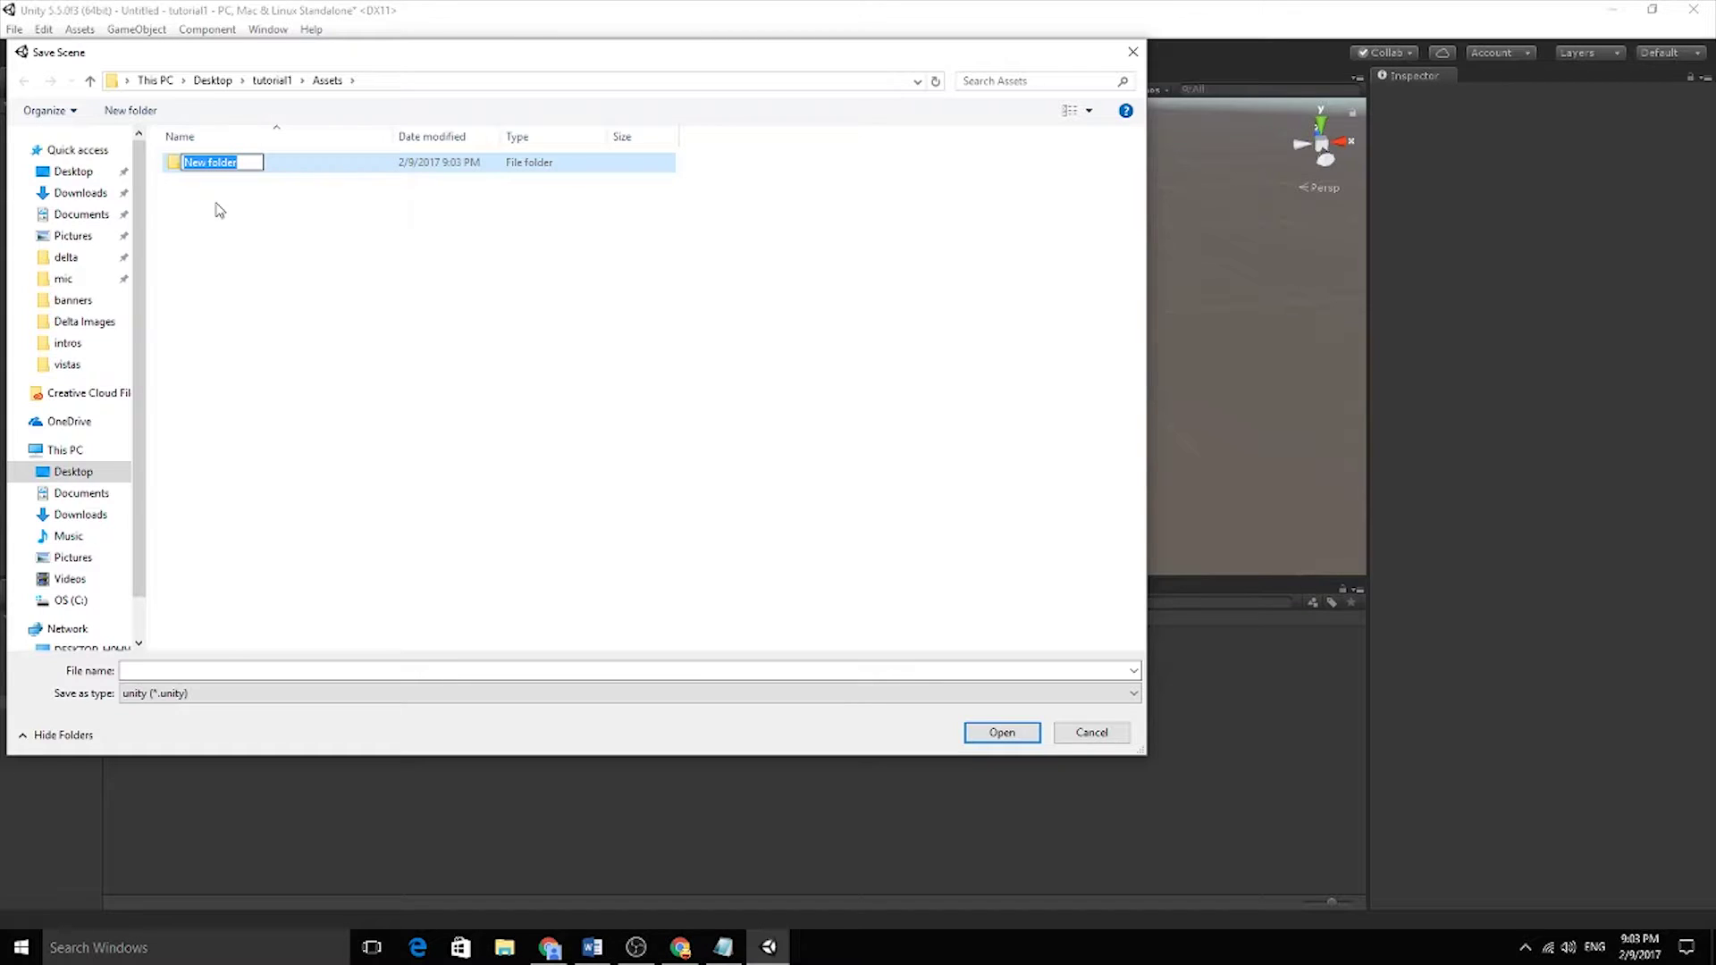
pyautogui.write('Scenes')
pyautogui.press('Return')
pyautogui.press('Return')
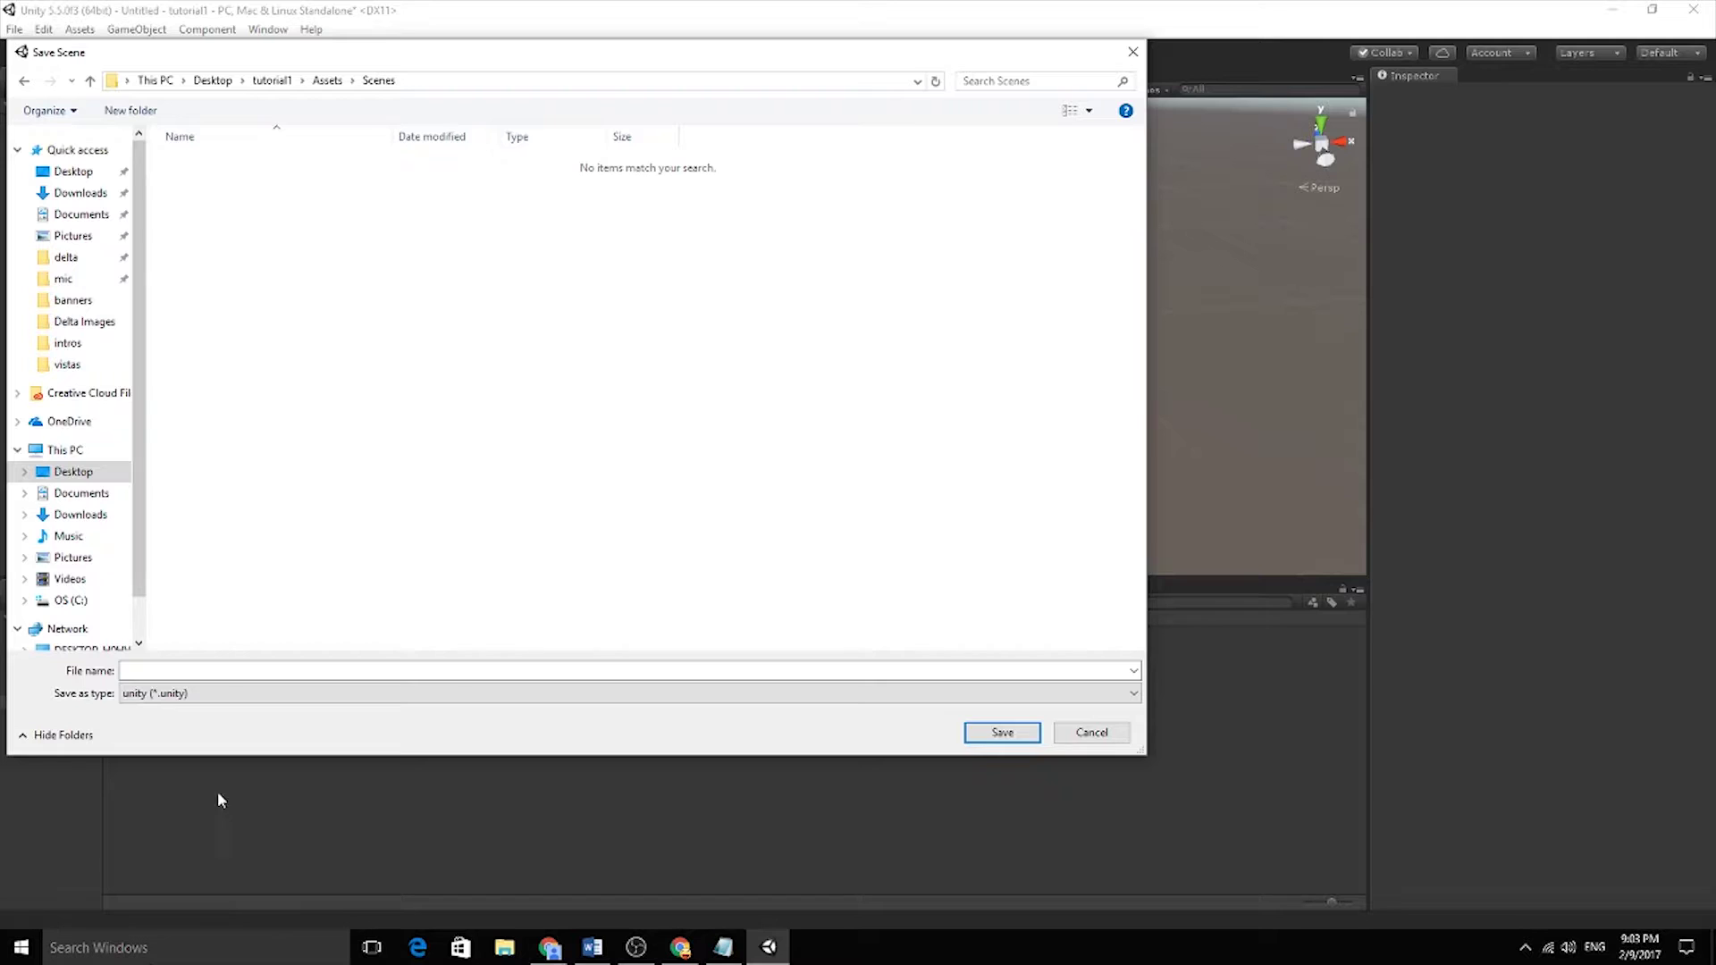
pyautogui.write('scene 1')
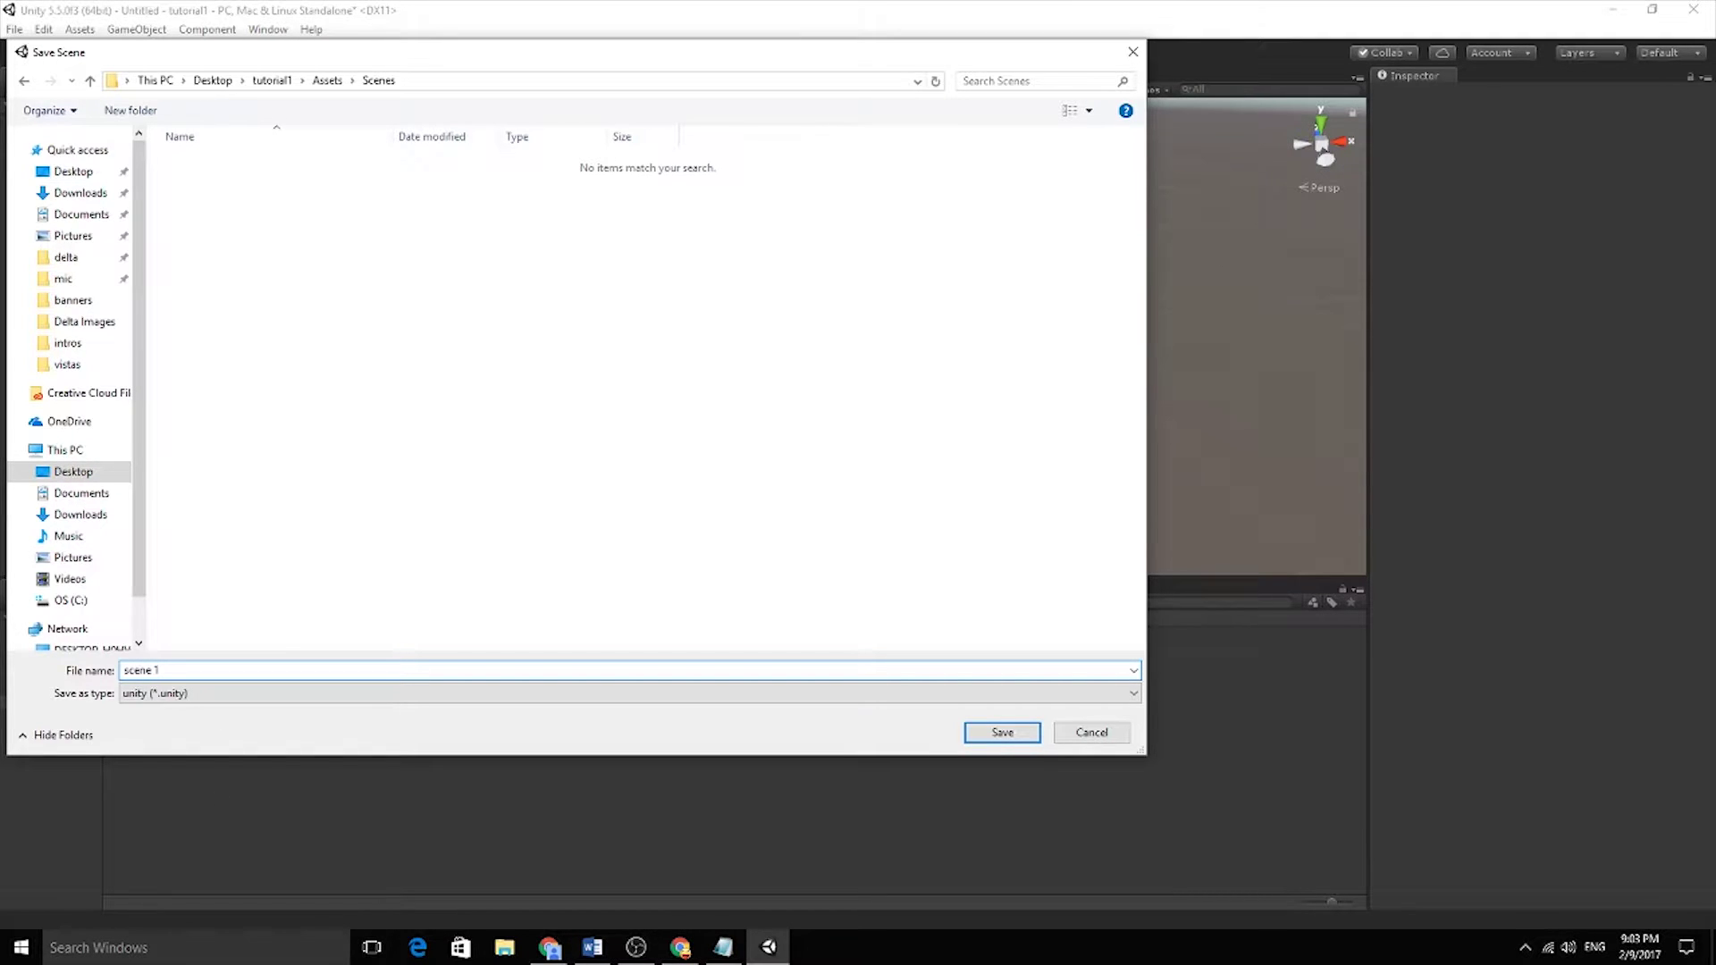
pyautogui.press('Return')
# Open the Scenes folder in the project assets, select the scene 1 asset and clear the selection
pyautogui.click(151, 665)
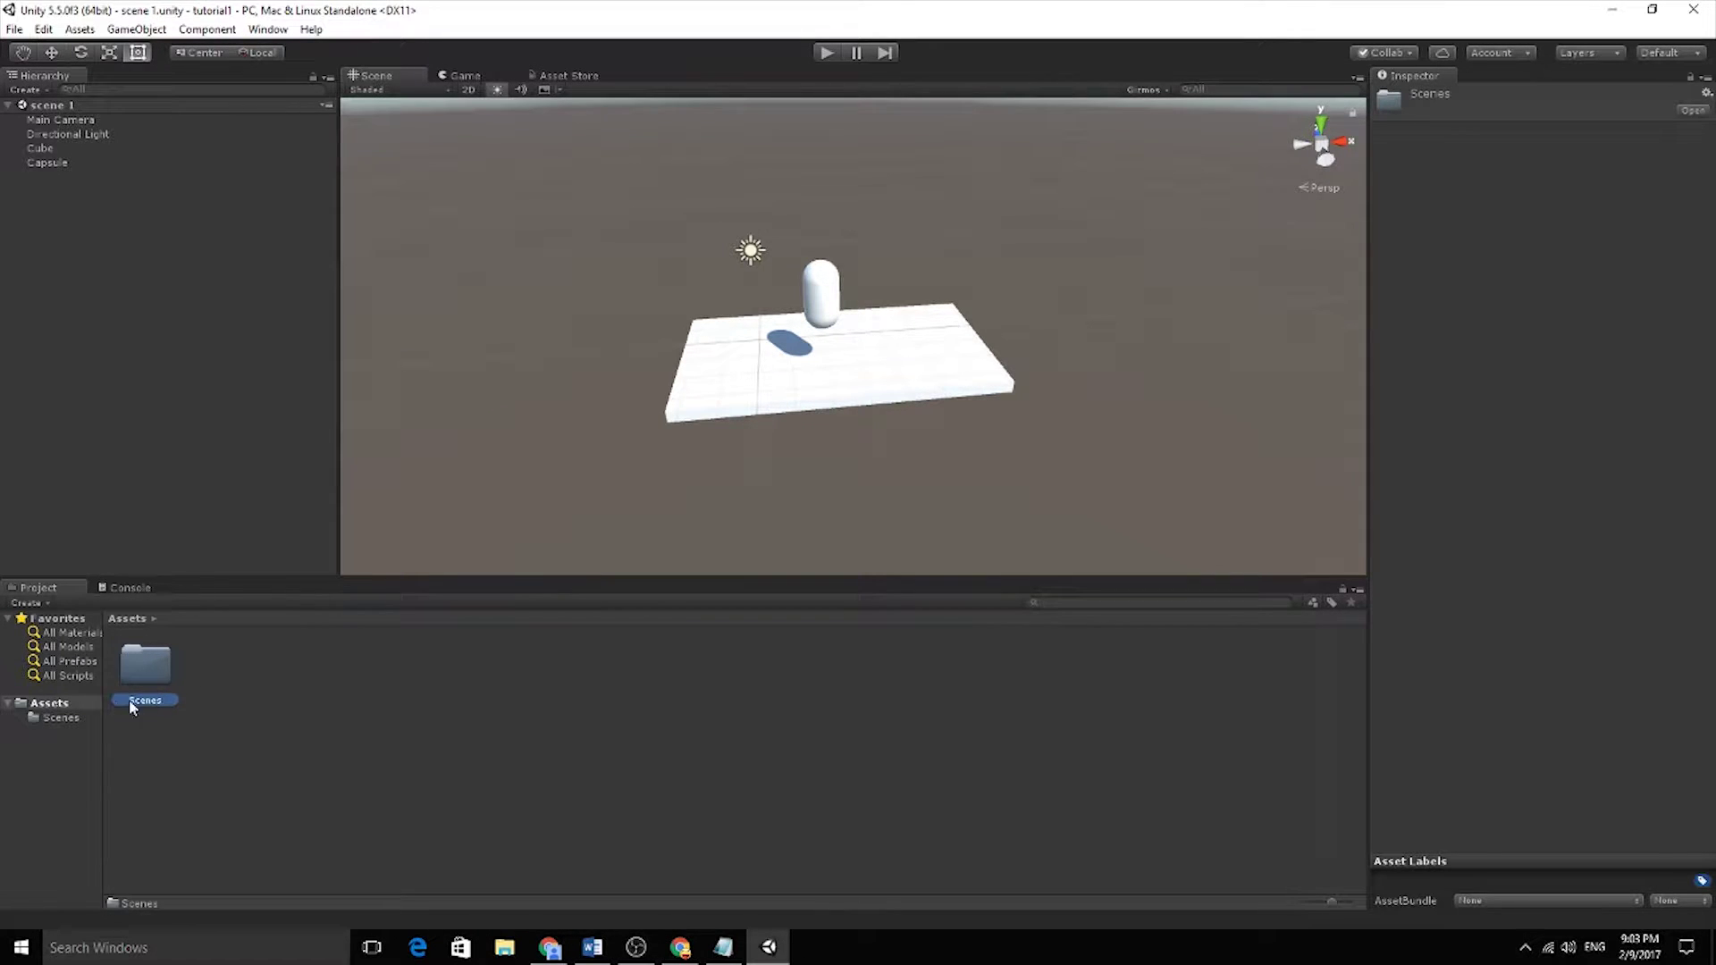
pyautogui.doubleClick(161, 668)
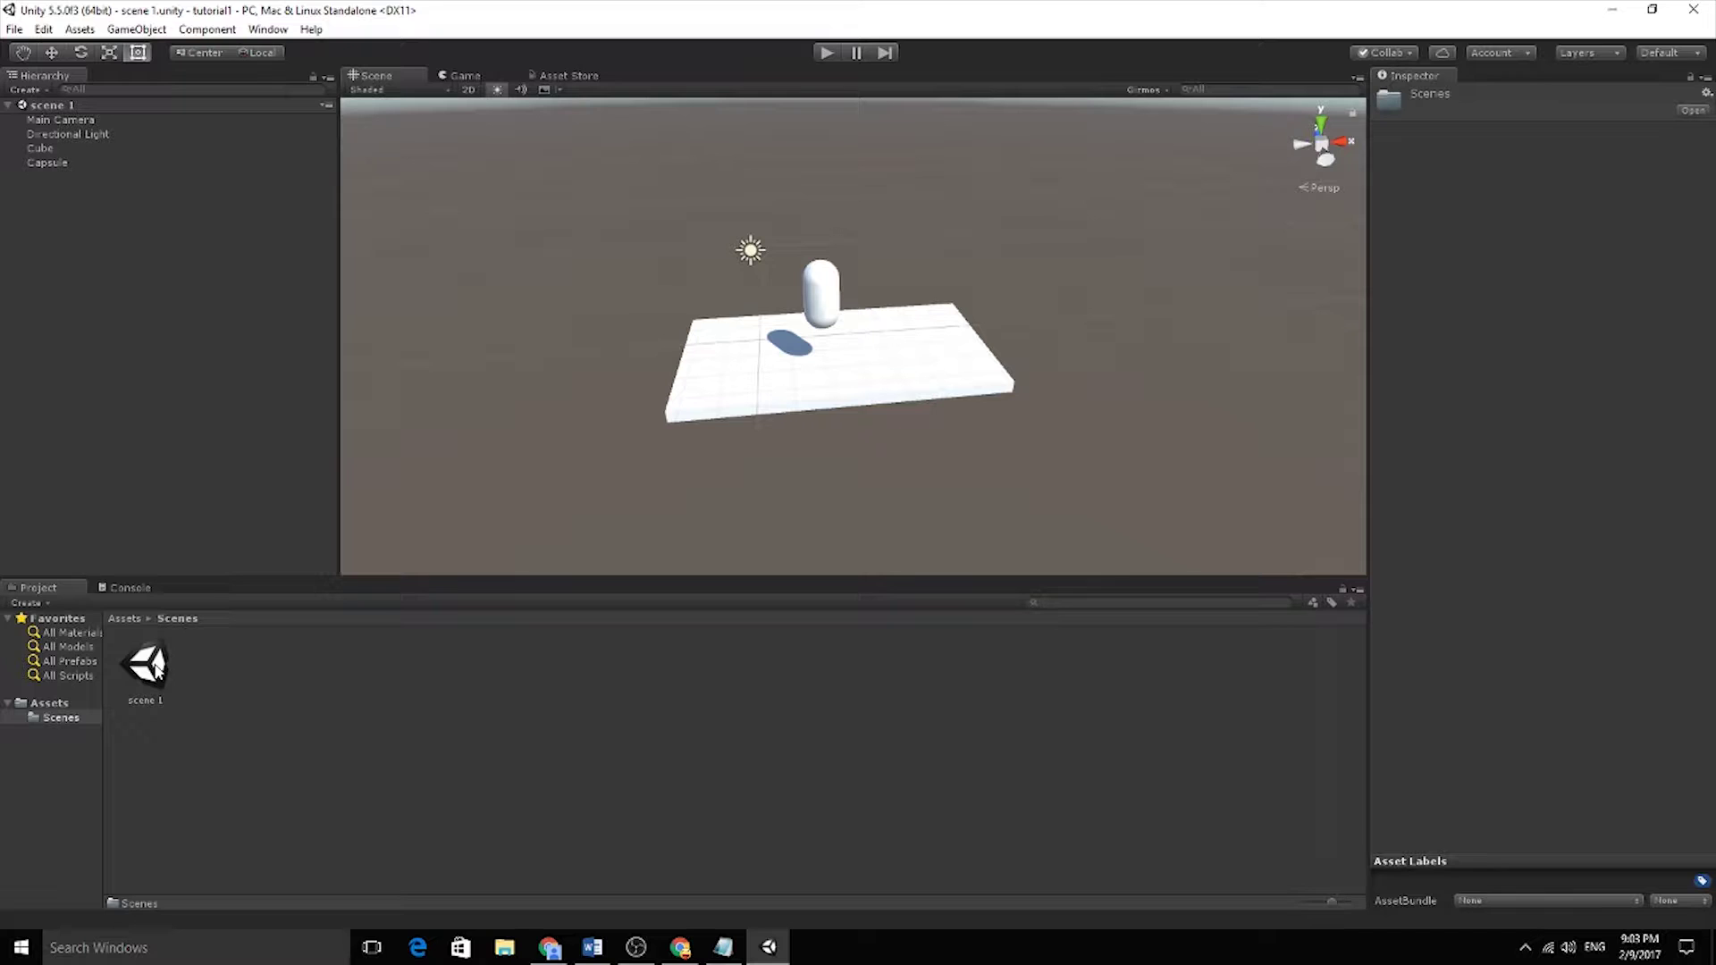
pyautogui.click(155, 665)
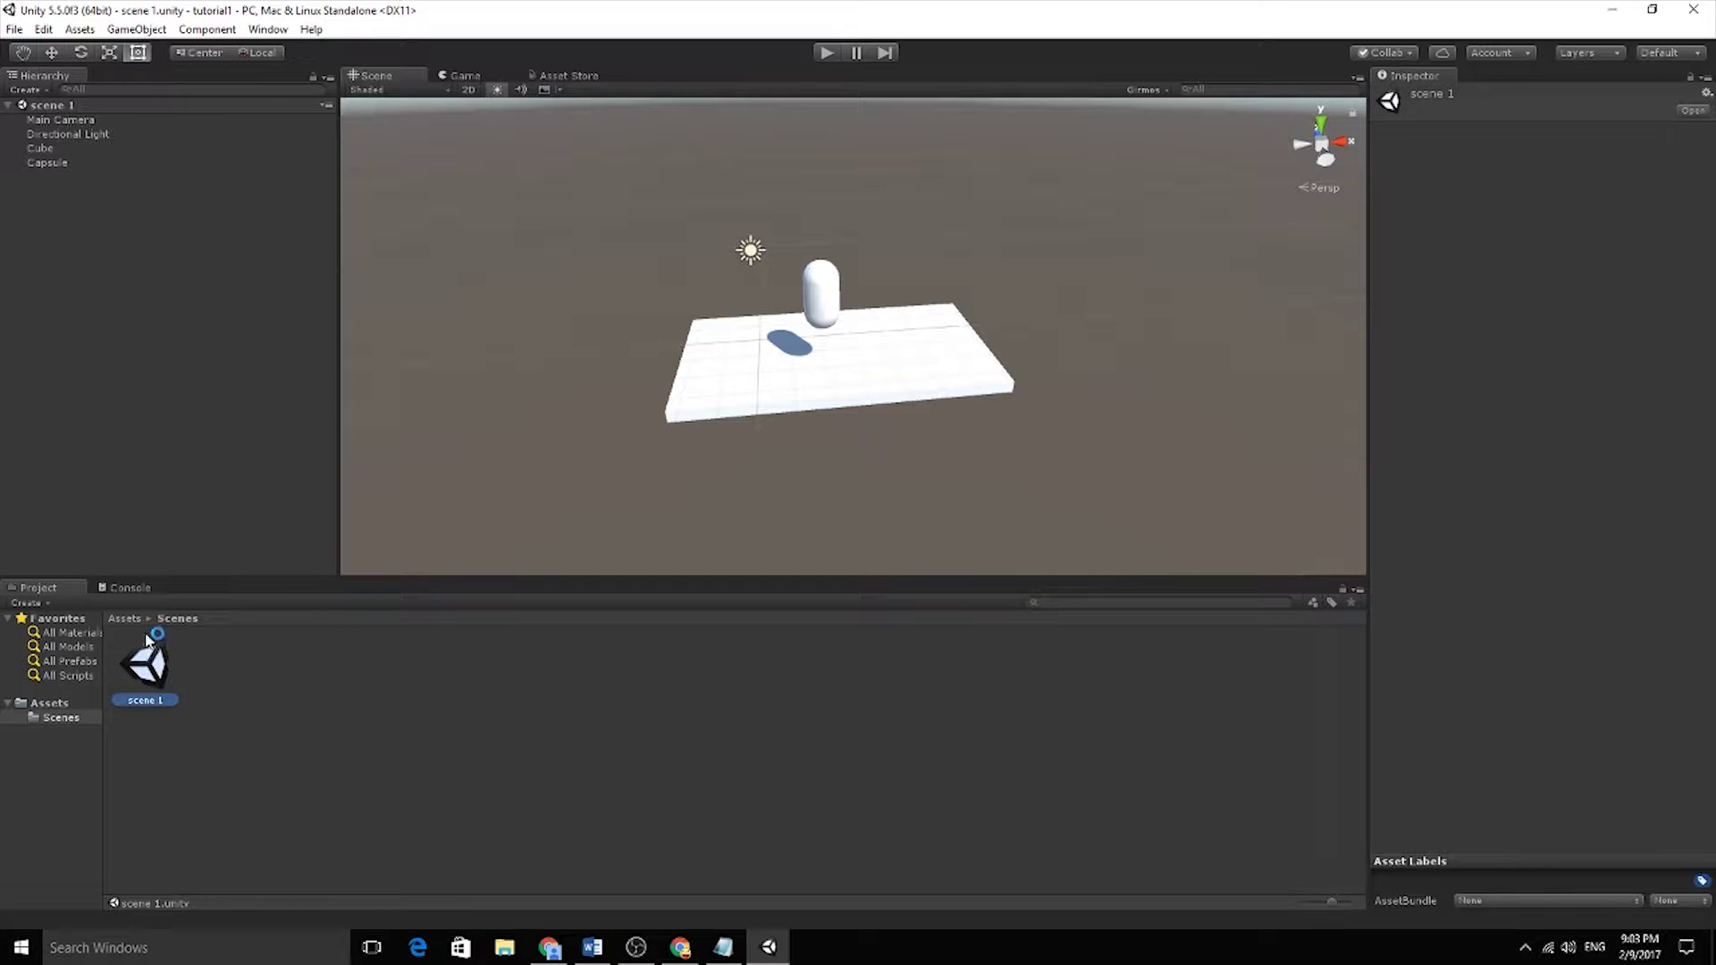
pyautogui.click(436, 658)
pyautogui.moveTo(632, 191); pyautogui.dragTo(1261, 488)
pyautogui.click(1176, 375)
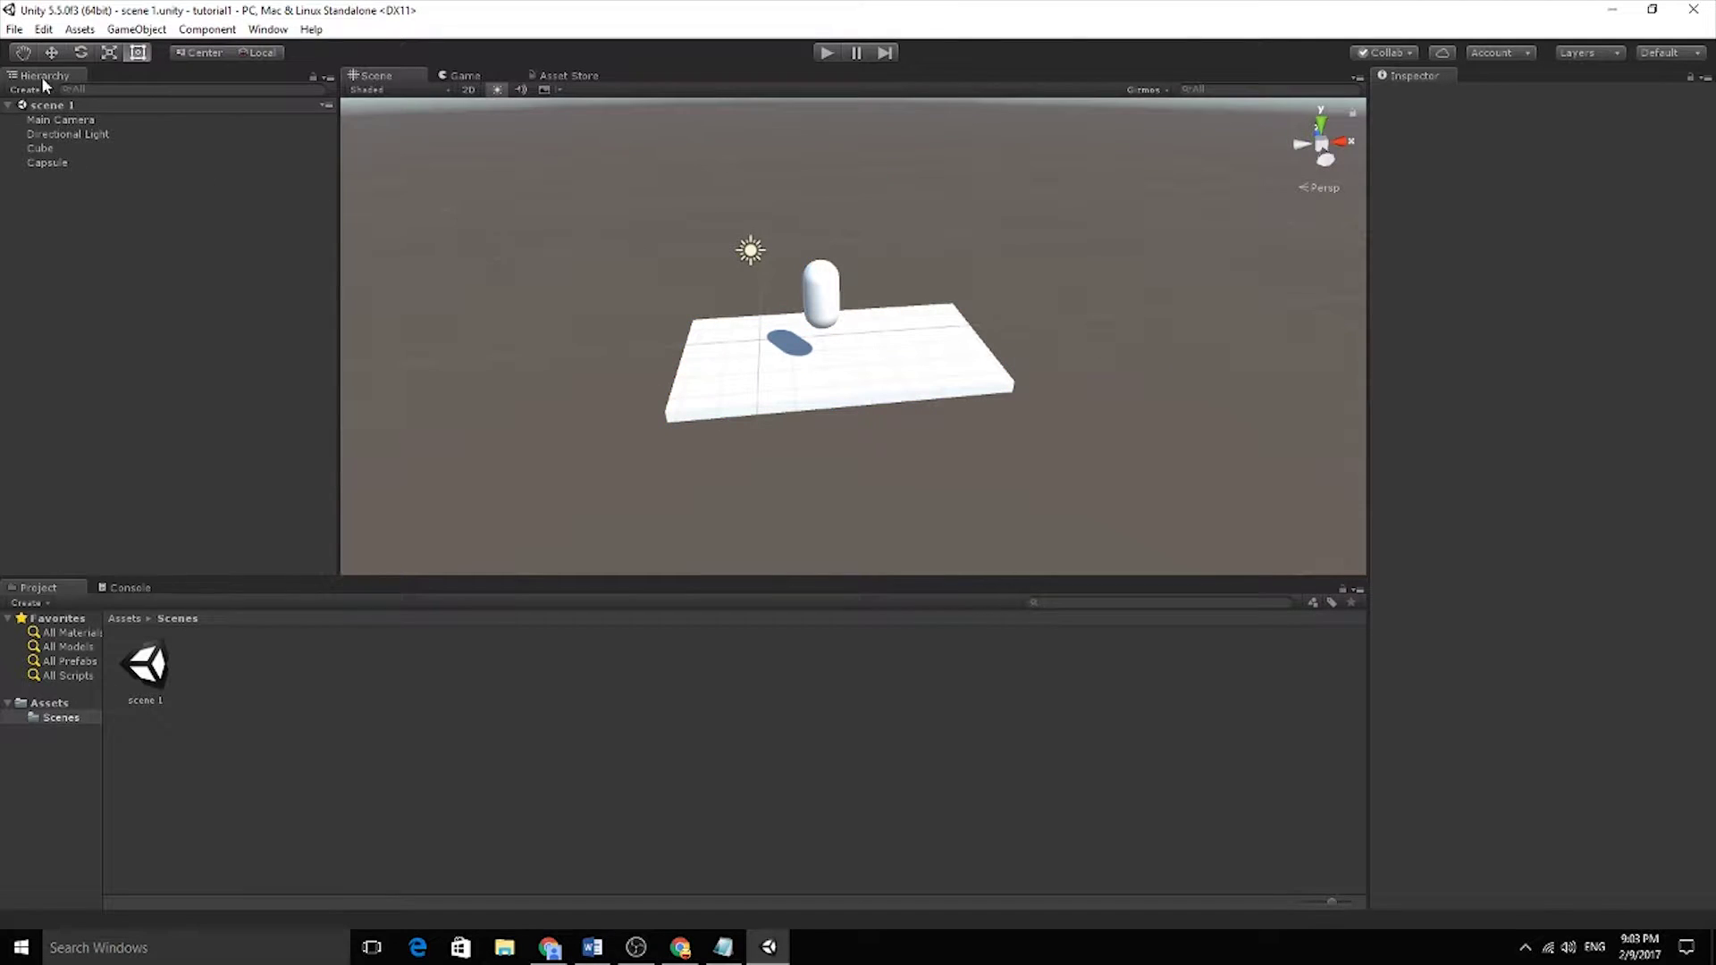
# Create a new scene, select its Main Camera and Directional Light together, and deselect them
pyautogui.click(15, 28)
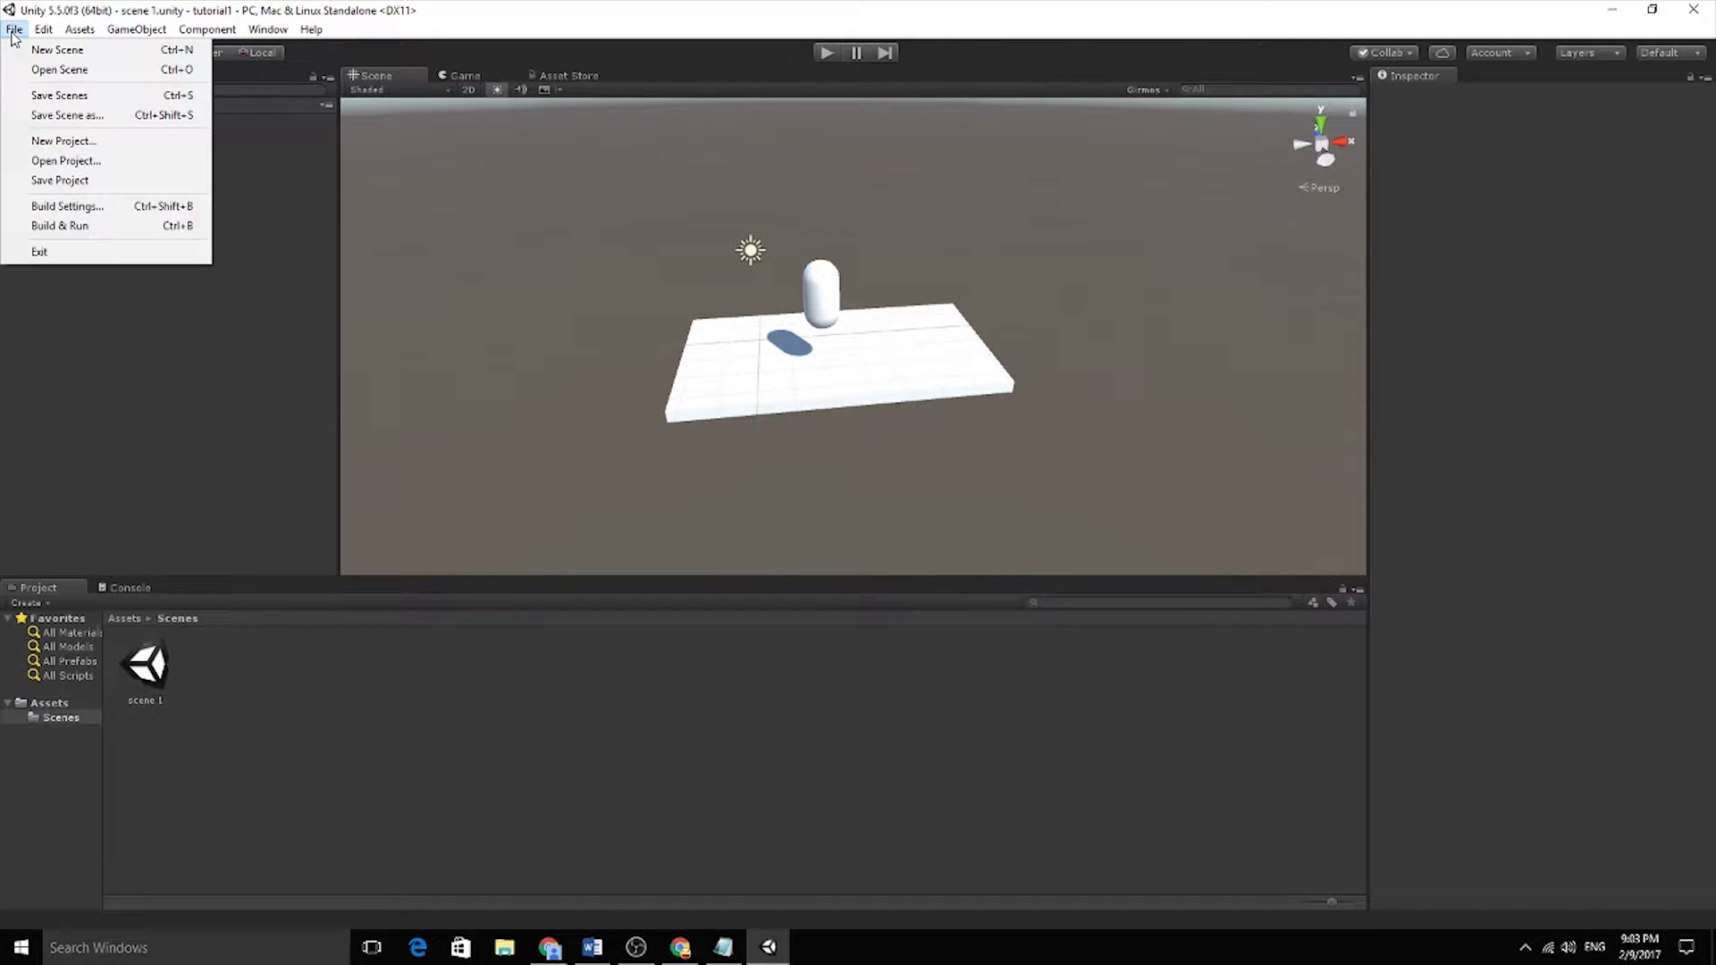
pyautogui.click(62, 59)
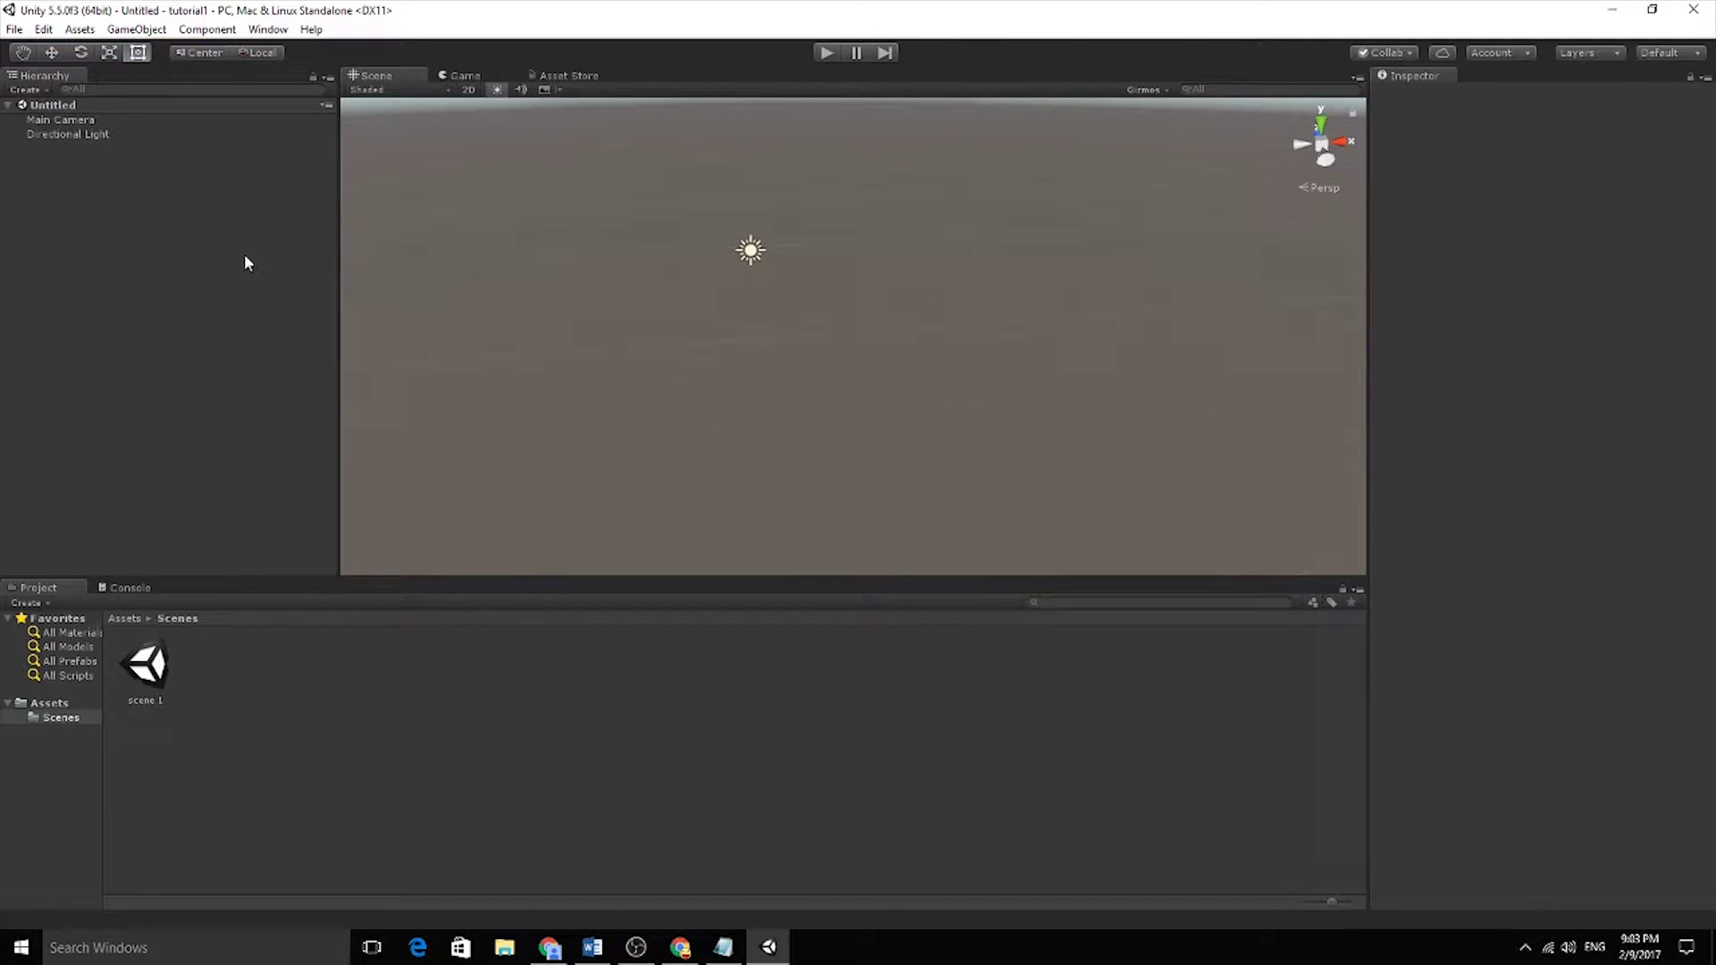
pyautogui.moveTo(942, 288); pyautogui.dragTo(257, 169, button='right')
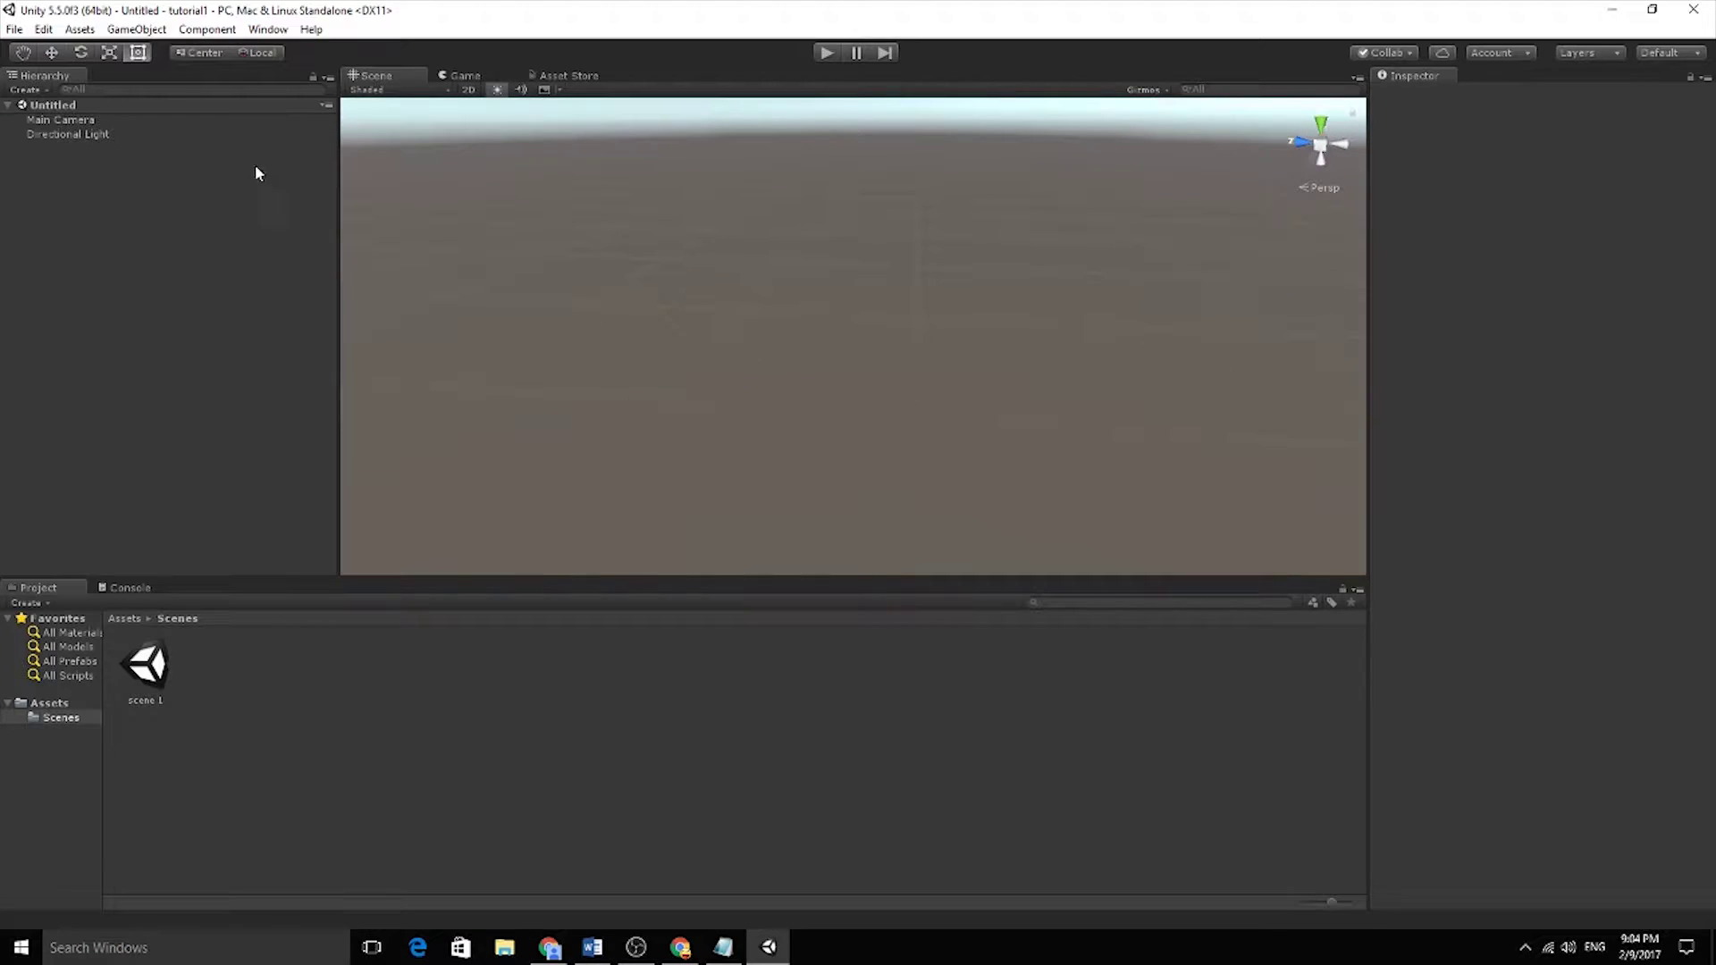
pyautogui.click(55, 119)
pyautogui.keyDown('shift'); pyautogui.click(68, 135); pyautogui.keyUp('shift')
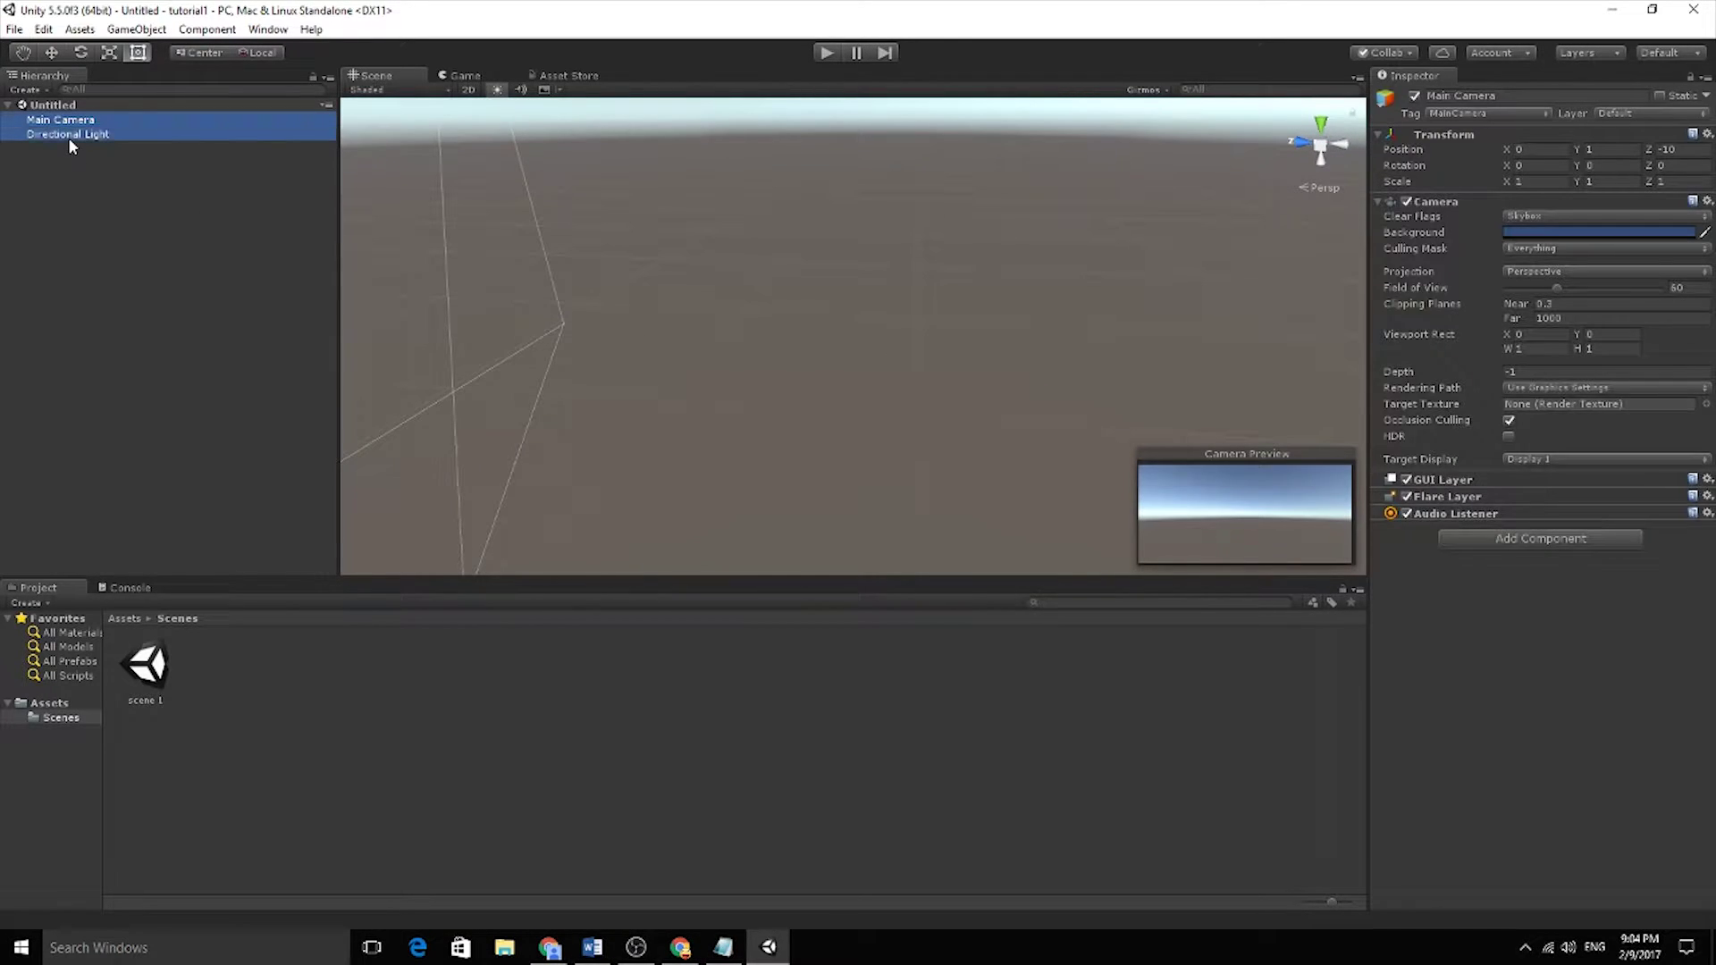
pyautogui.click(95, 236)
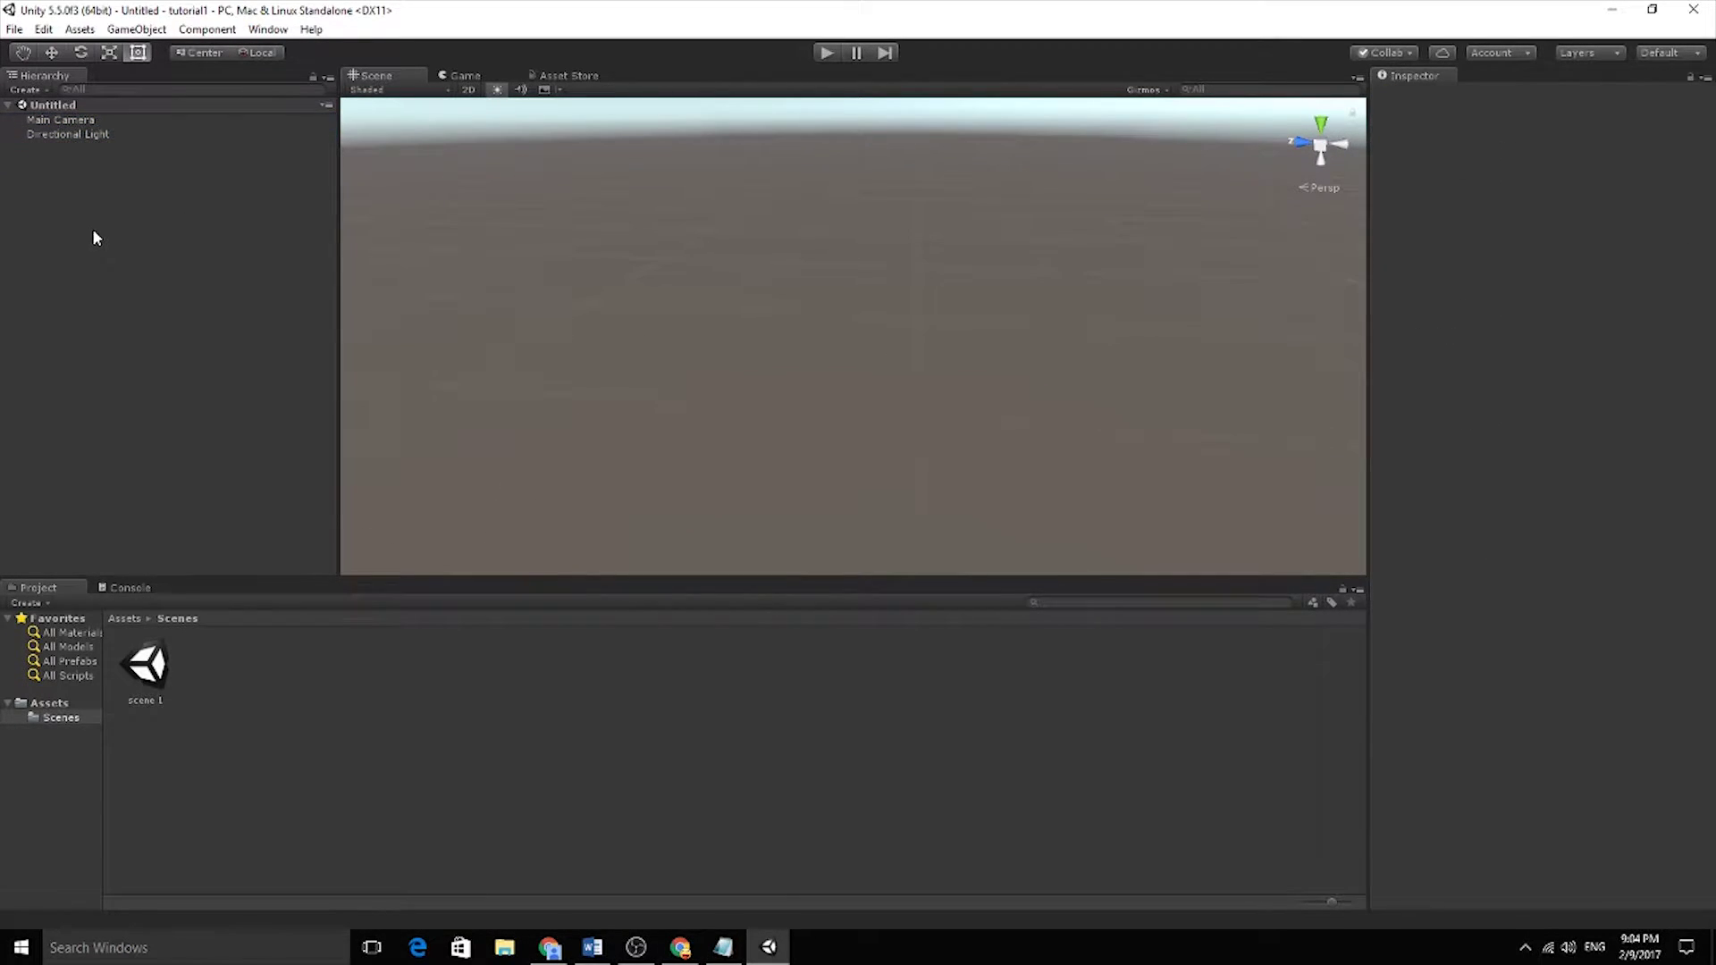
# Reopen scene 1 from the Scenes folder and bring the slab and capsule back into view
pyautogui.doubleClick(152, 664)
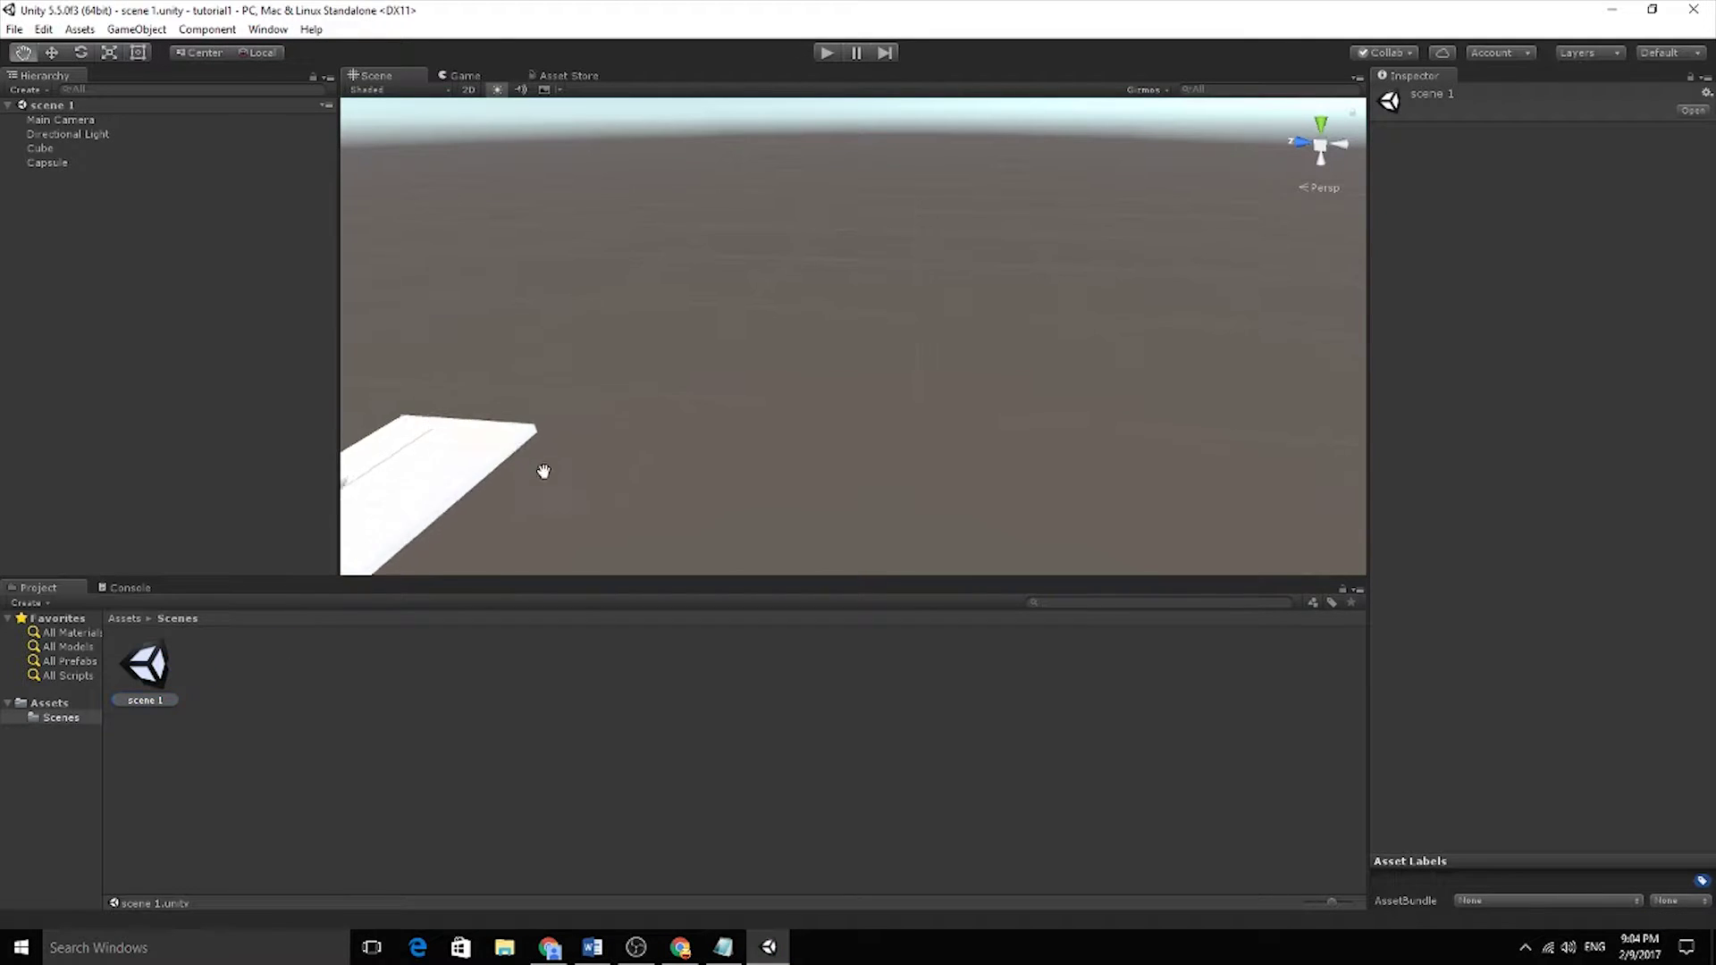
pyautogui.keyDown('alt'); pyautogui.moveTo(973, 402); pyautogui.dragTo(724, 394); pyautogui.keyUp('alt')
pyautogui.click(724, 393)
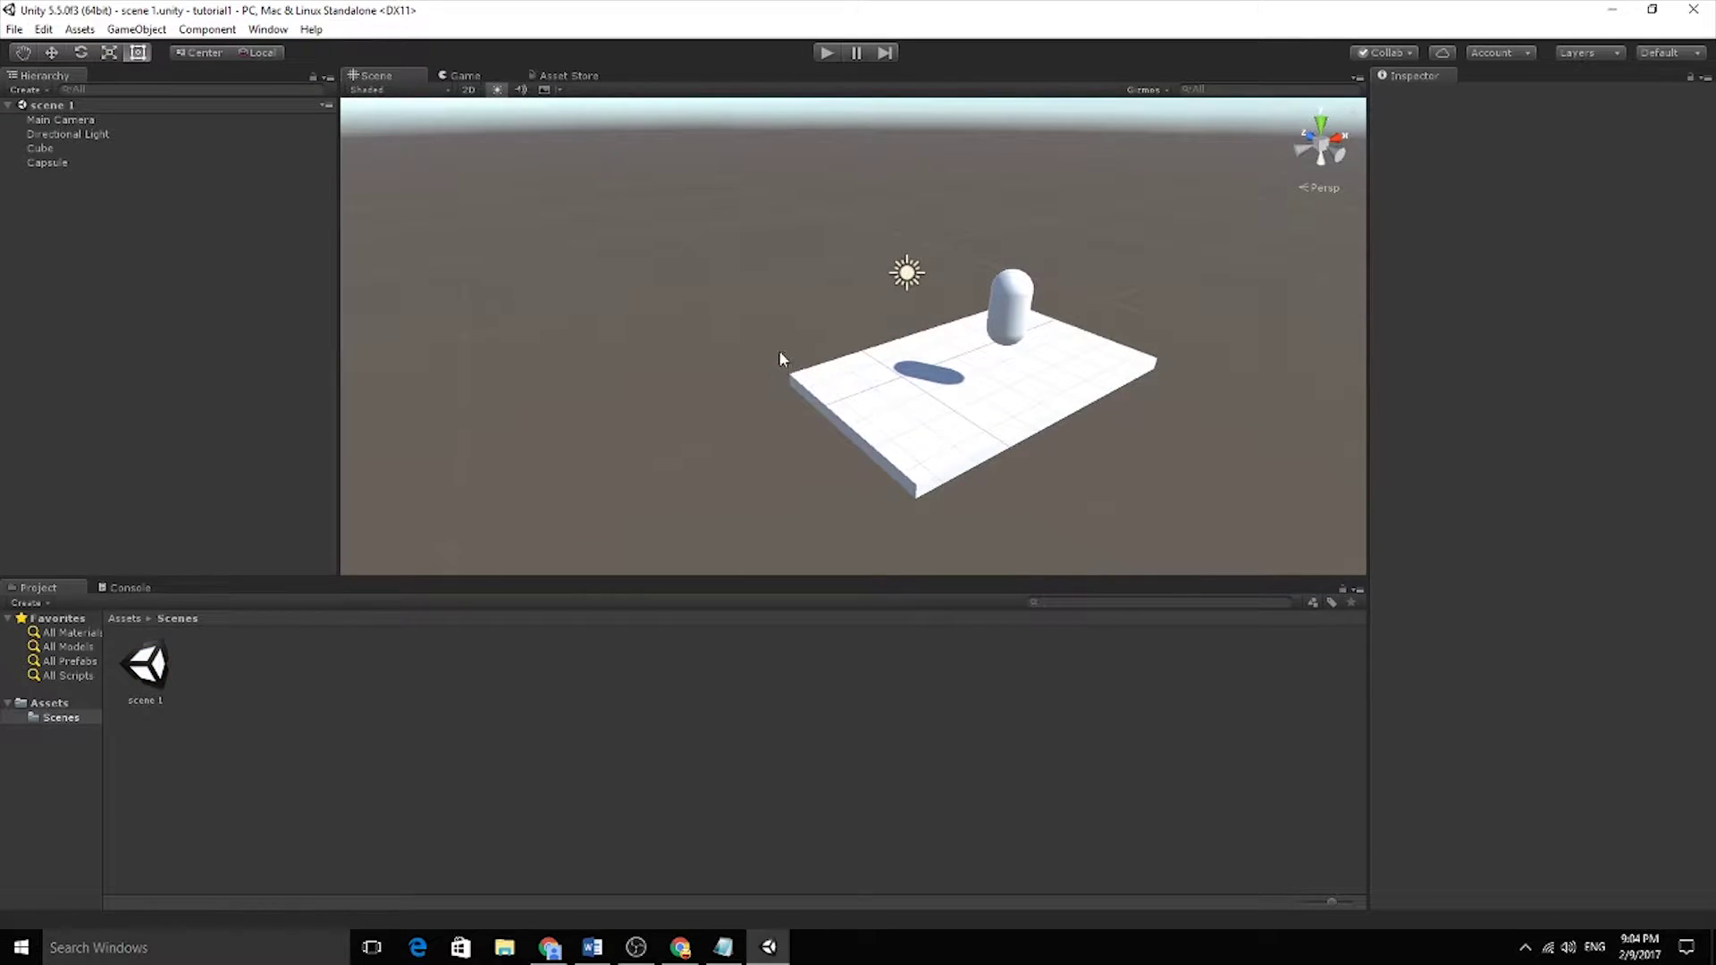
pyautogui.moveTo(782, 359); pyautogui.dragTo(667, 310, button='middle')
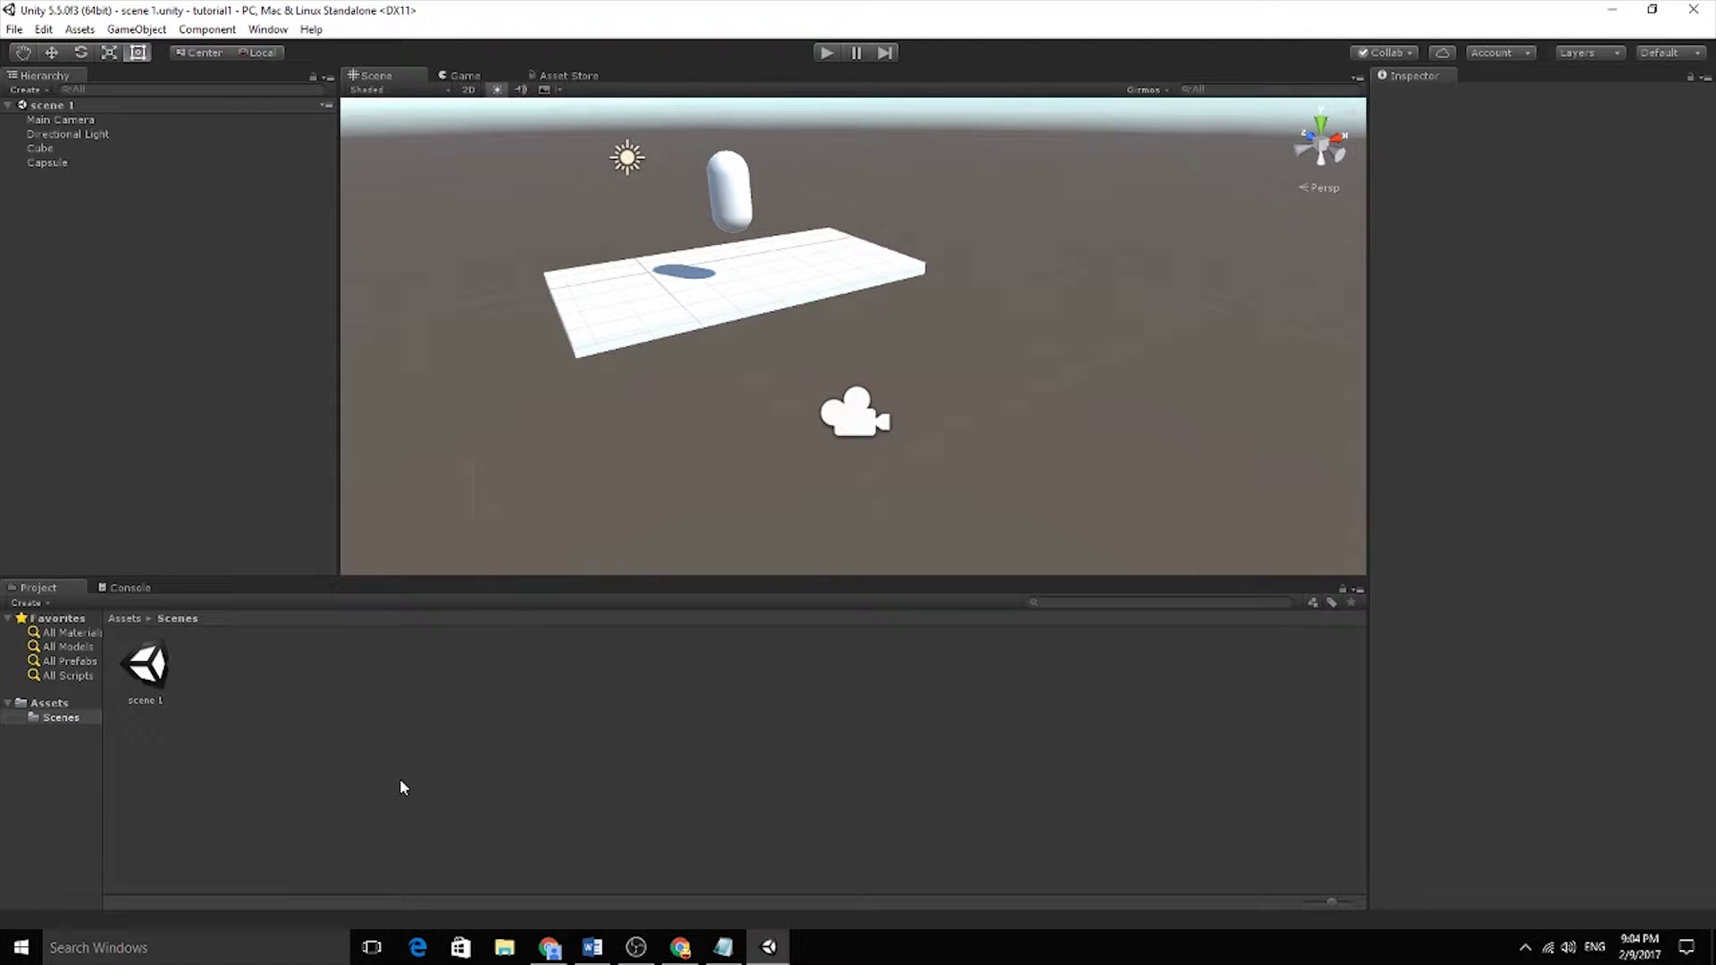
# Open the Asset Store and look over the featured and most popular packages on its home page
pyautogui.click(572, 75)
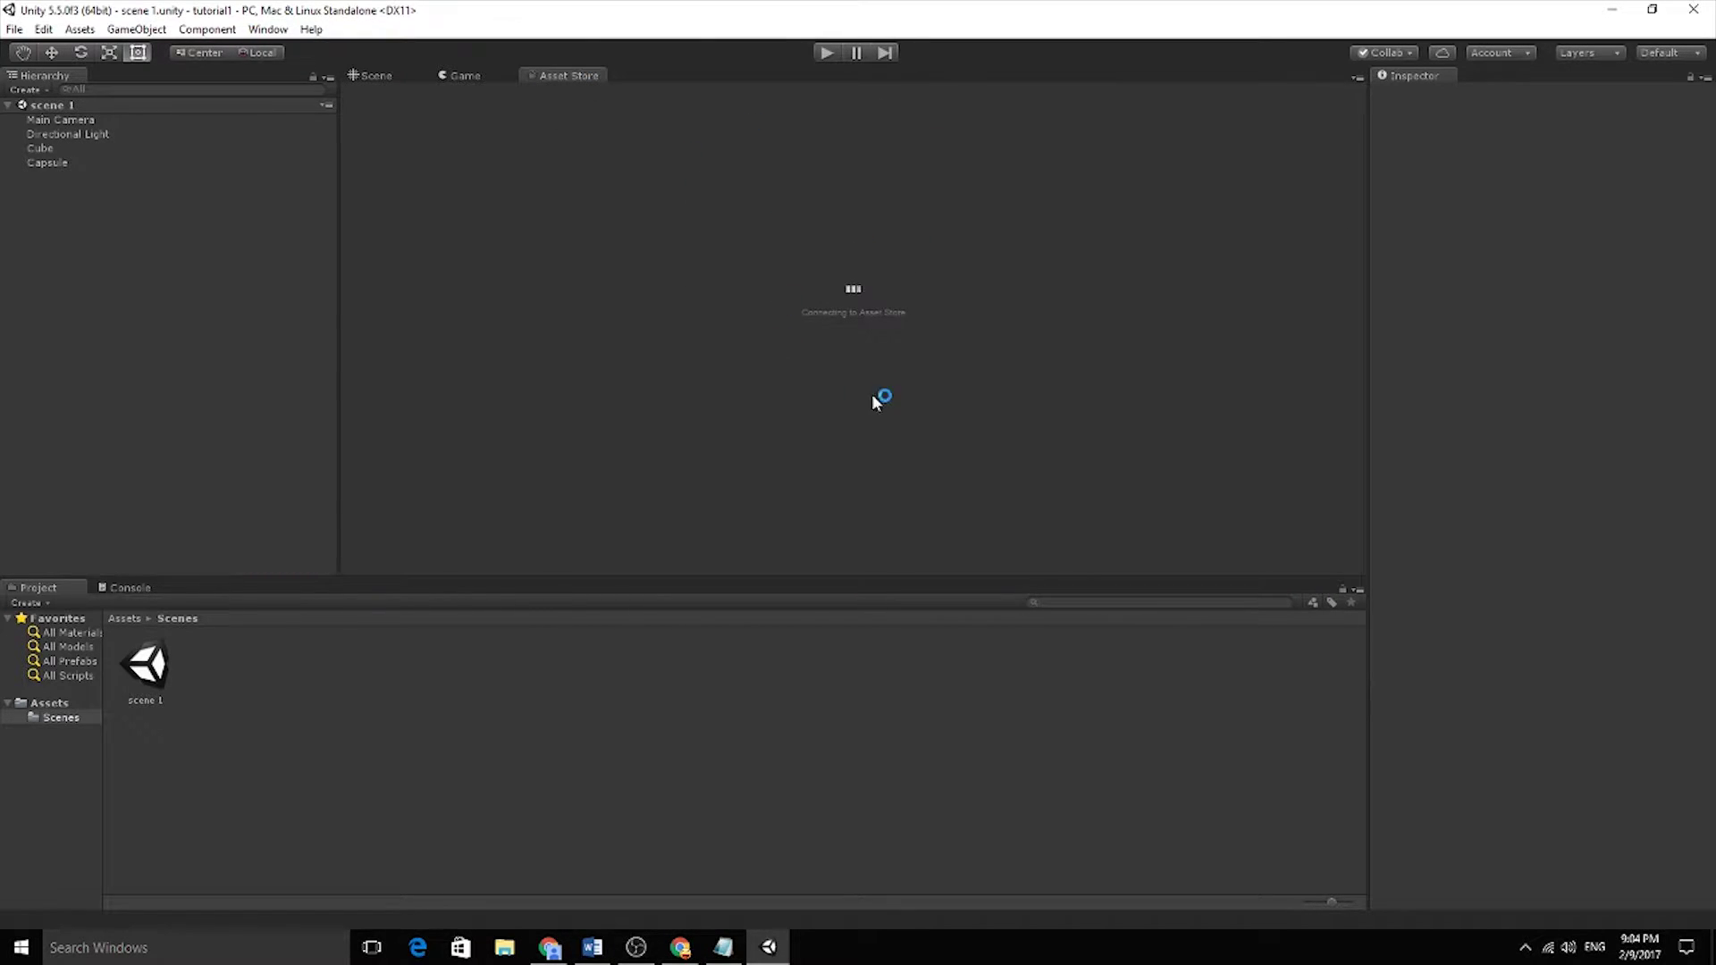
pyautogui.rightClick(563, 71)
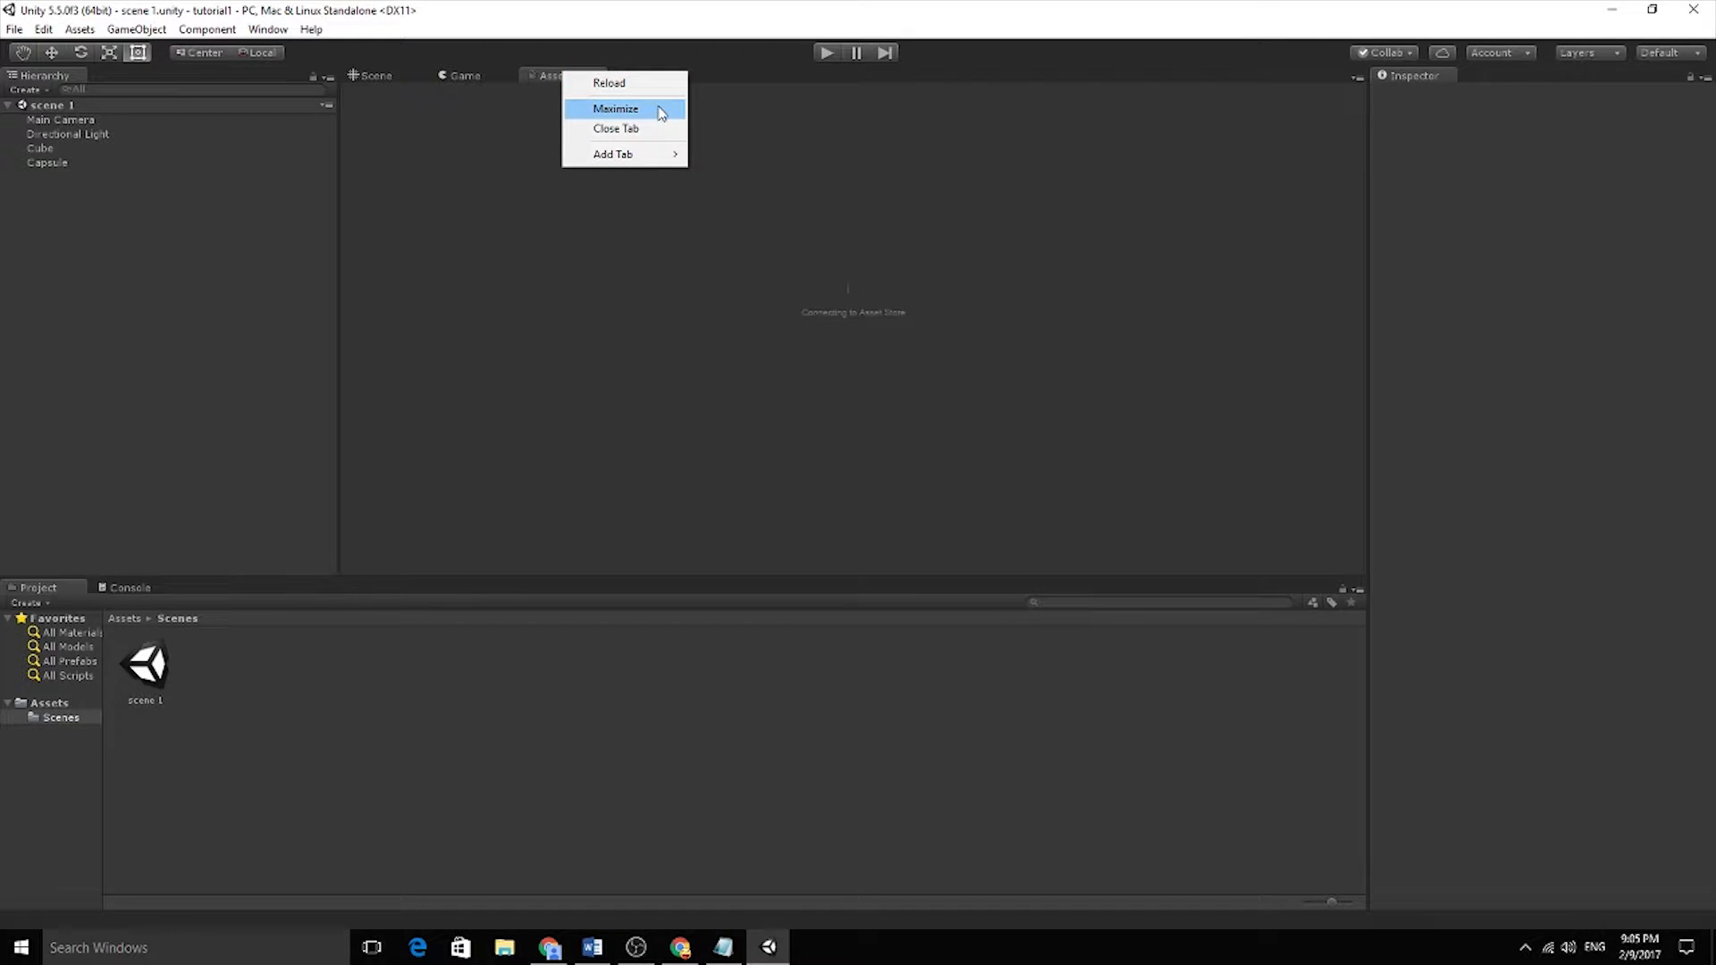
pyautogui.click(726, 59)
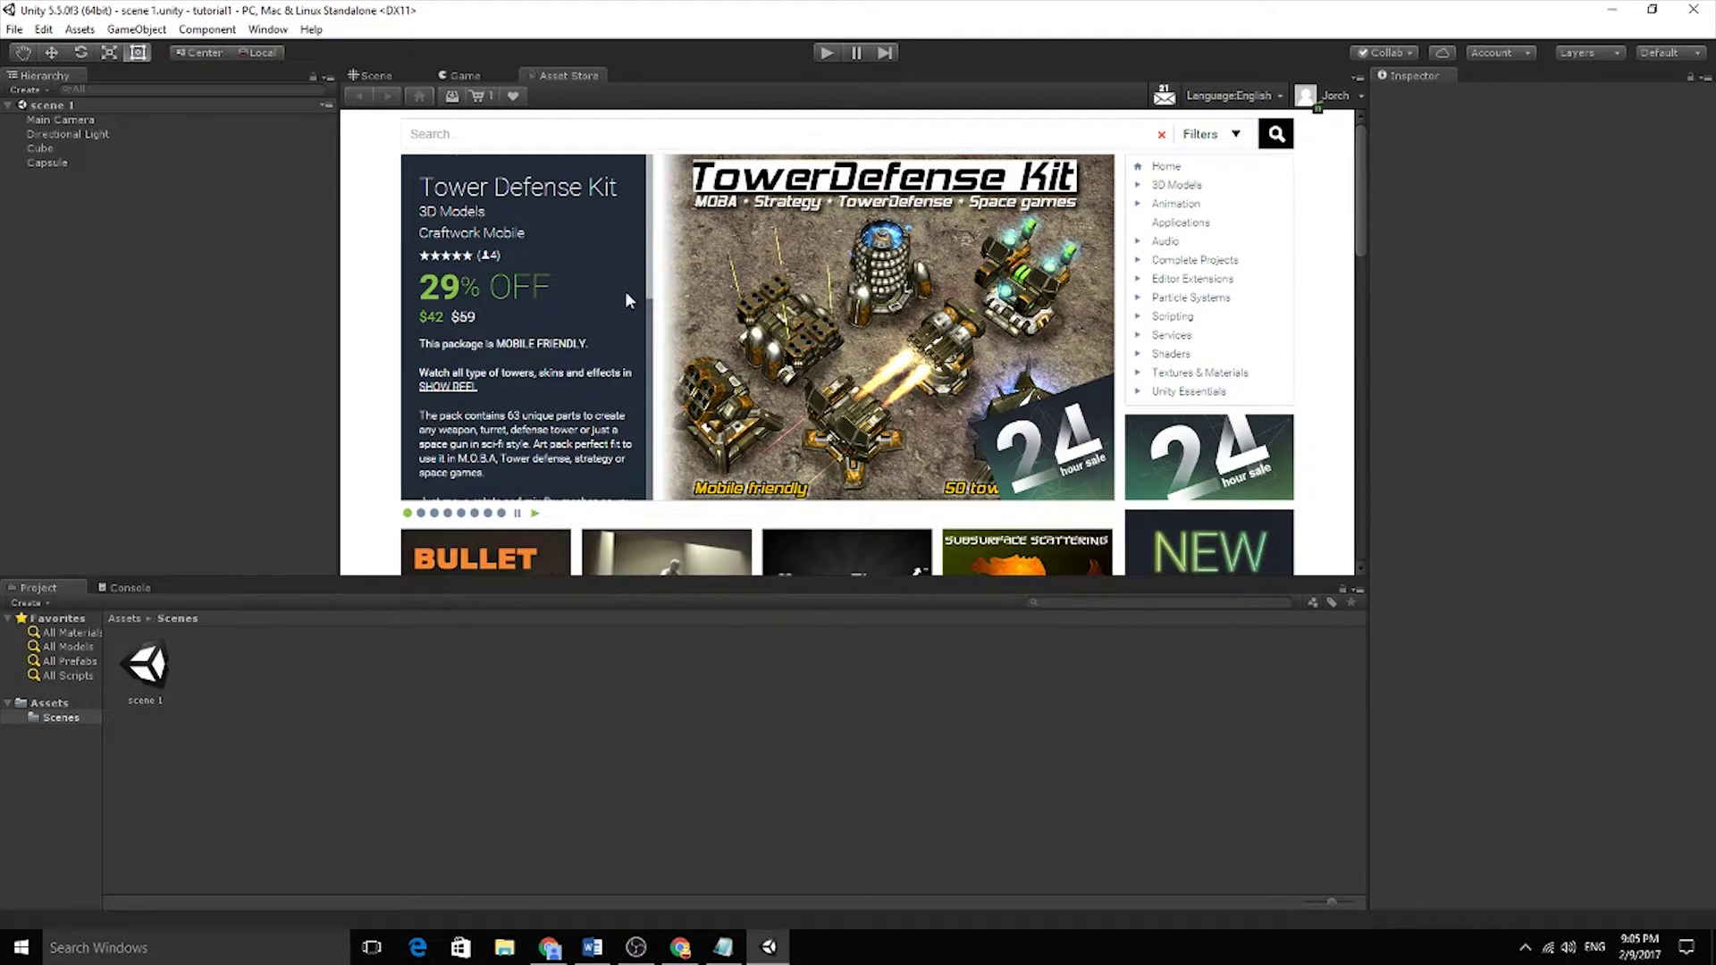
pyautogui.scroll(-5, 813, 398)
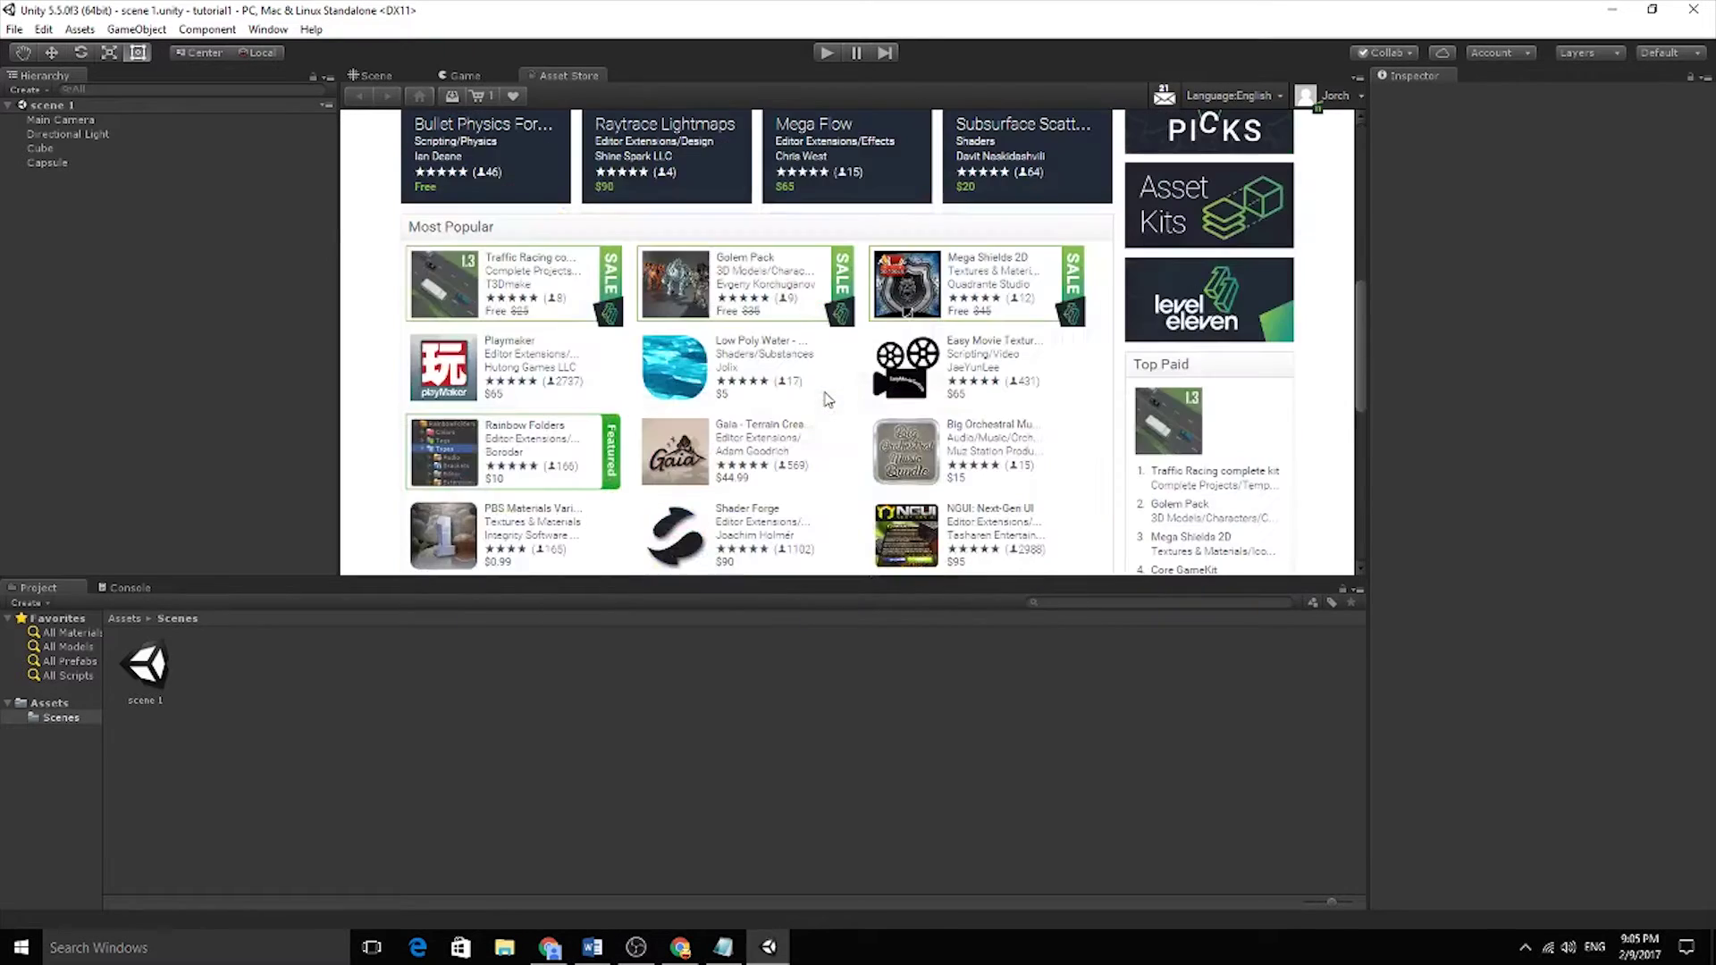
pyautogui.scroll(5, 862, 286)
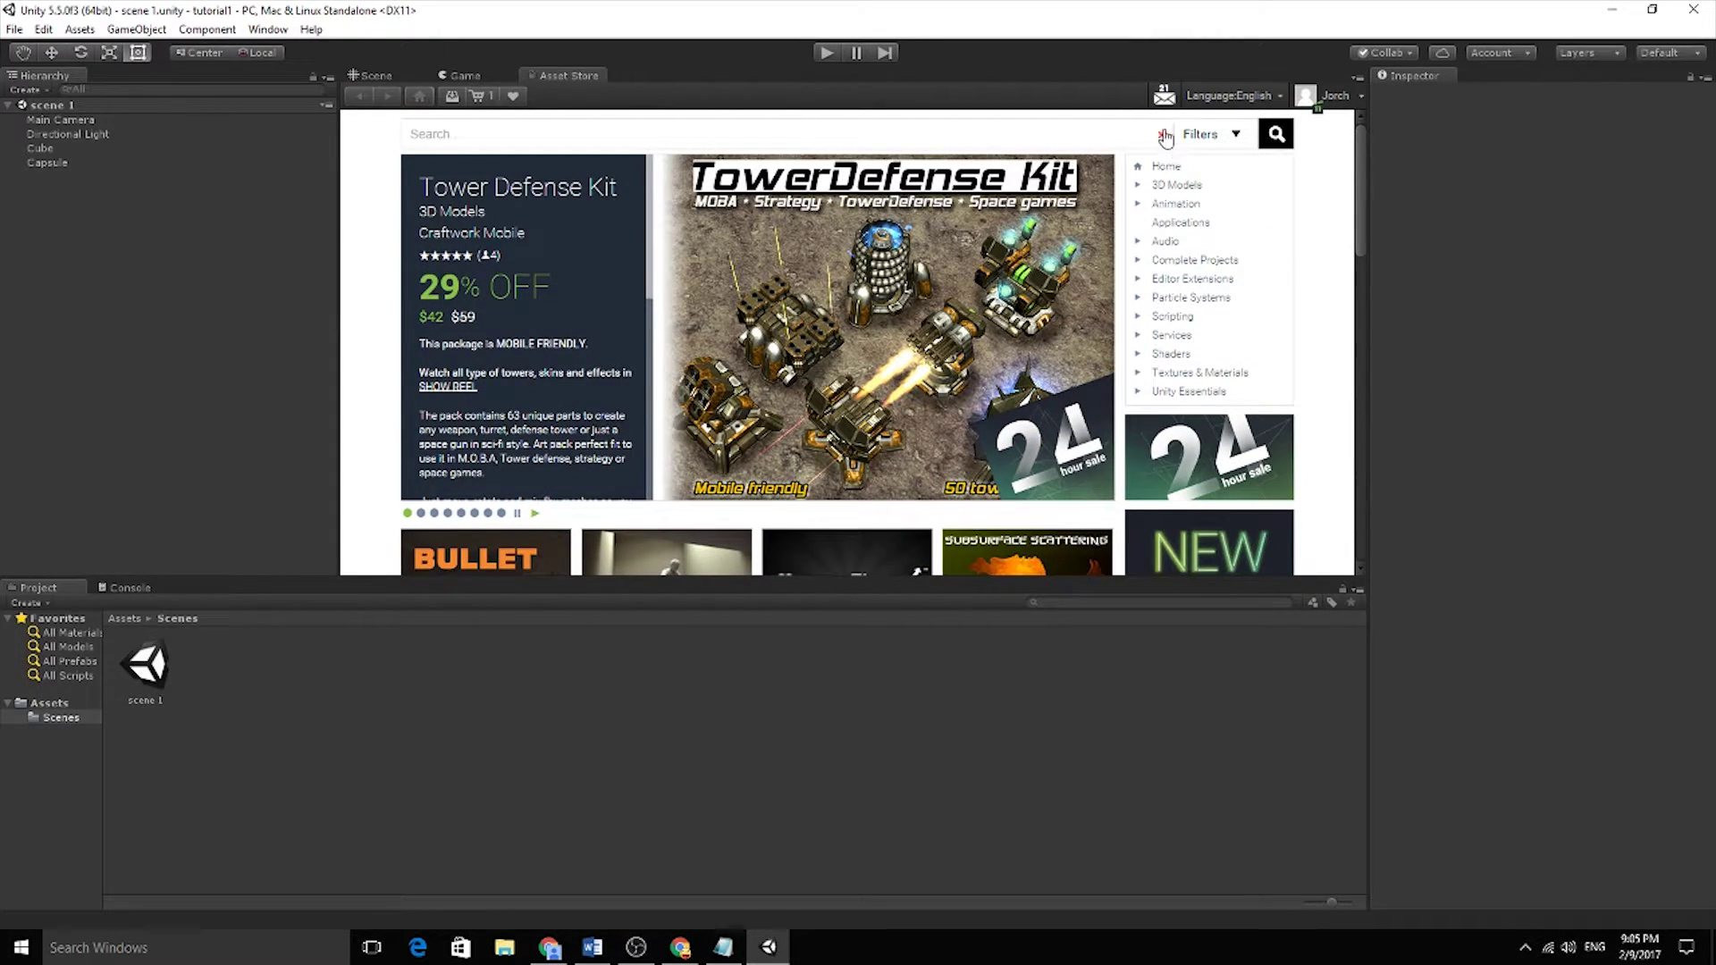
pyautogui.scroll(-5, 518, 286)
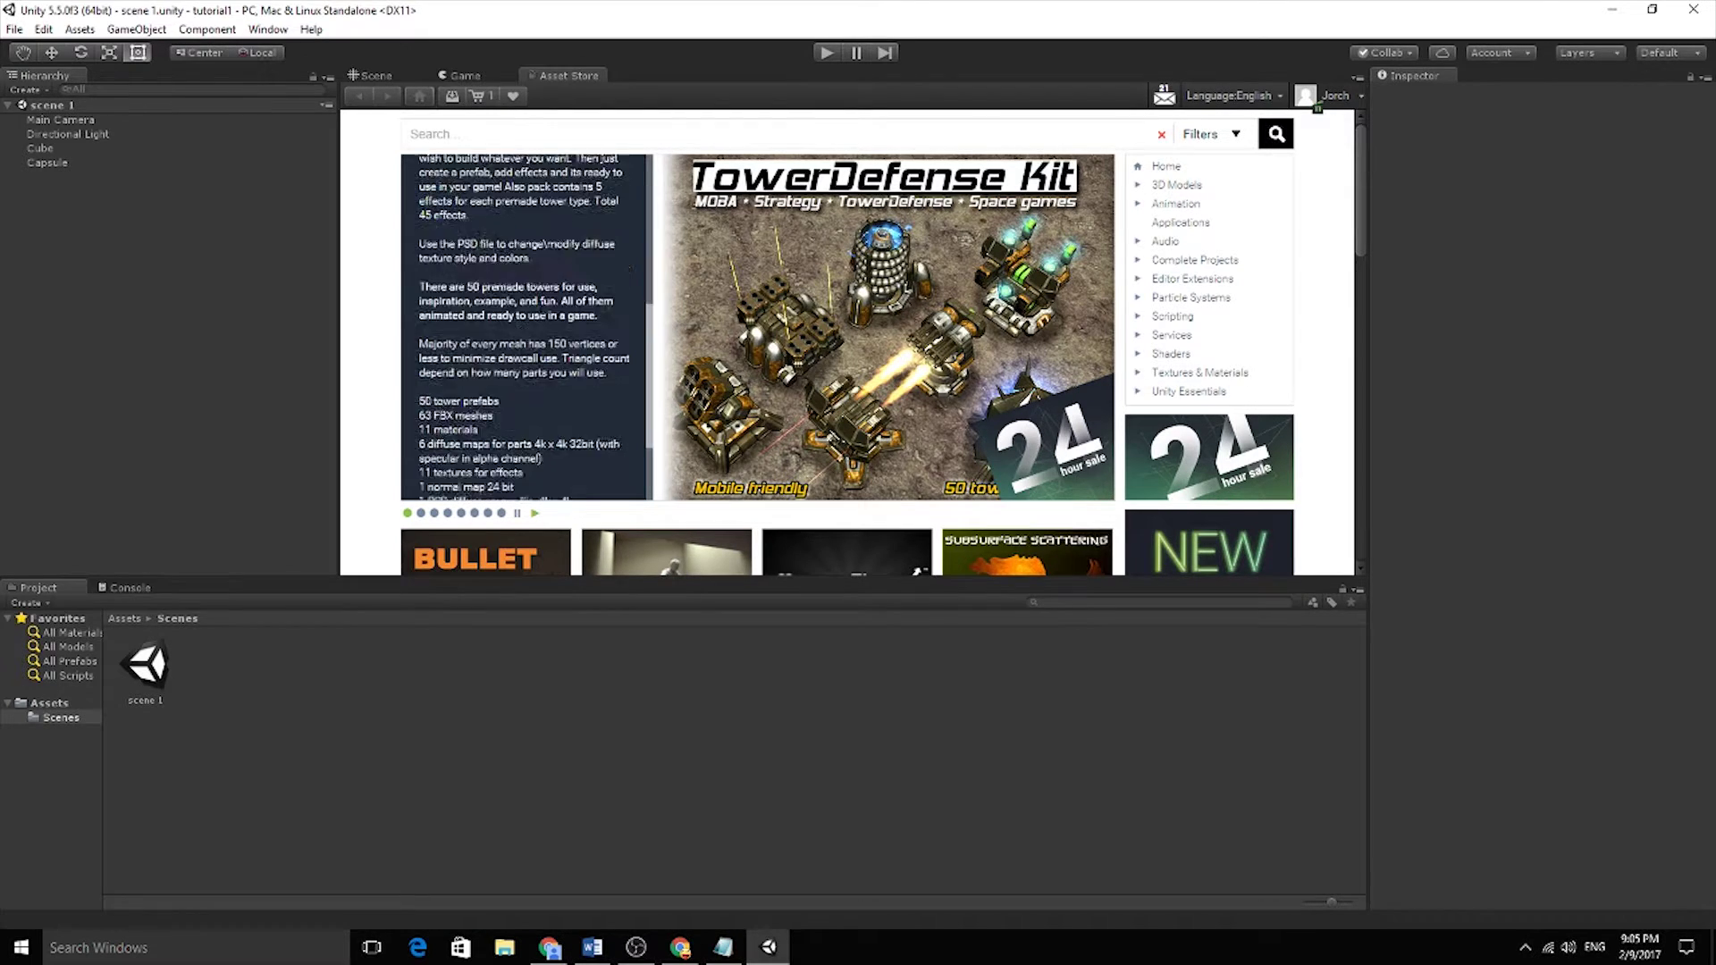
pyautogui.scroll(5, 624, 400)
# Search the Asset Store for "character" and look through the results
pyautogui.click(558, 135)
pyautogui.write('chard')
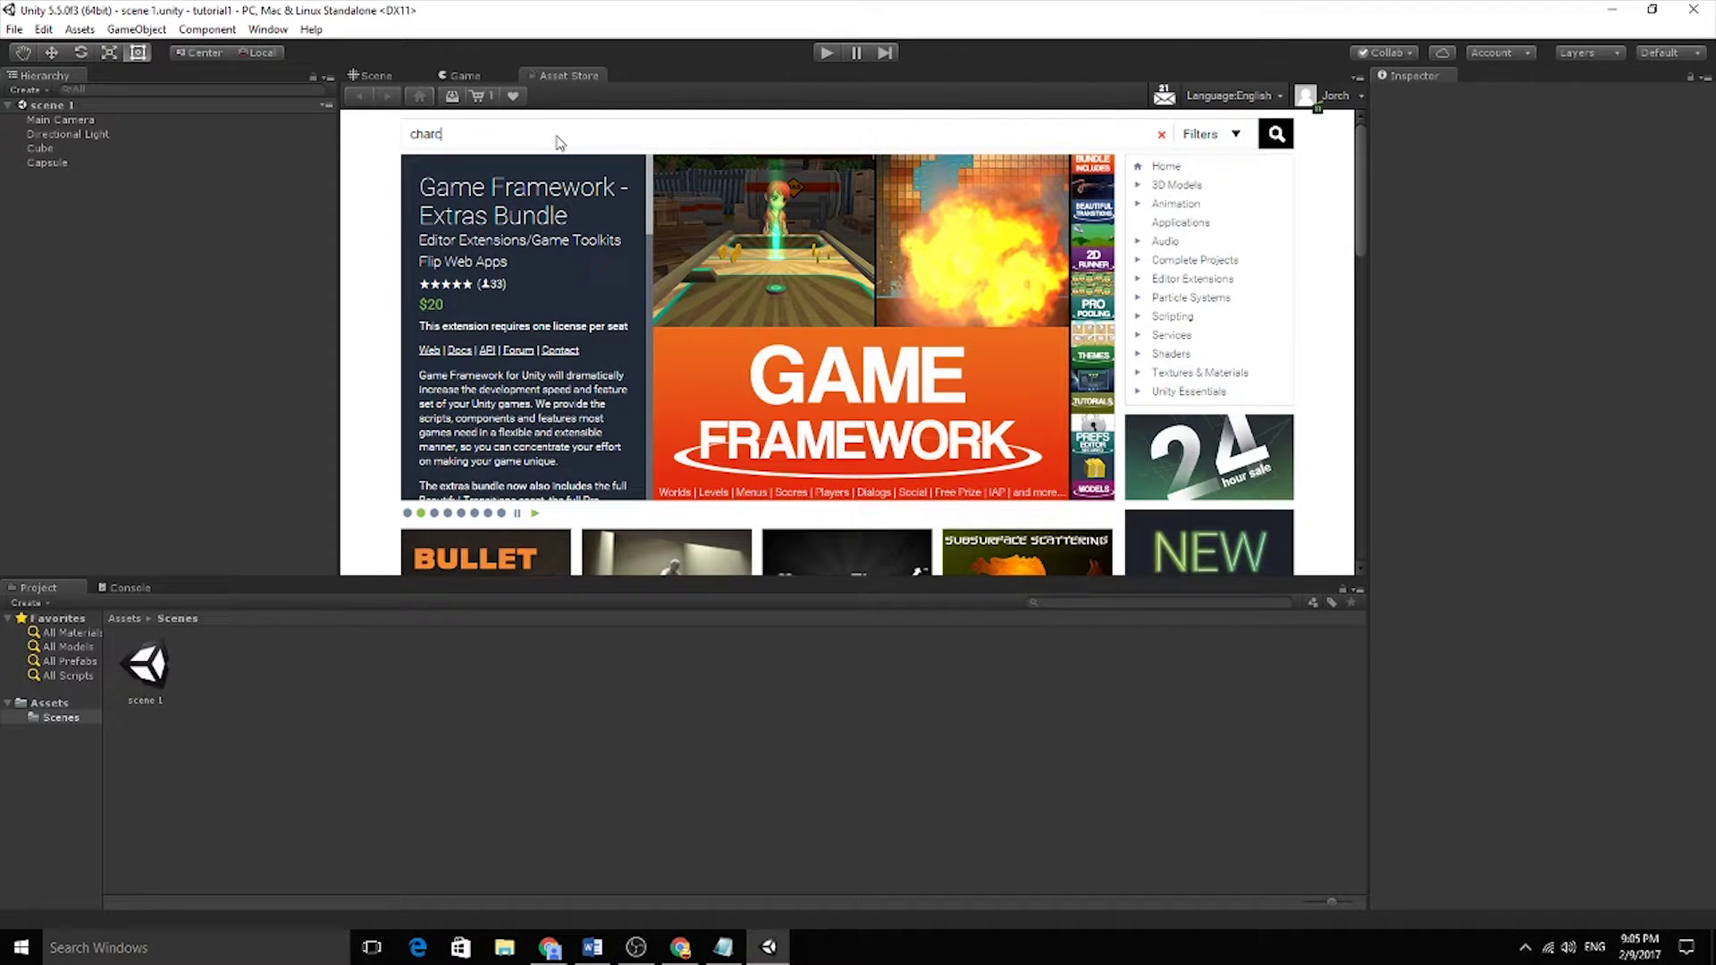
pyautogui.write('cter')
pyautogui.press('Return')
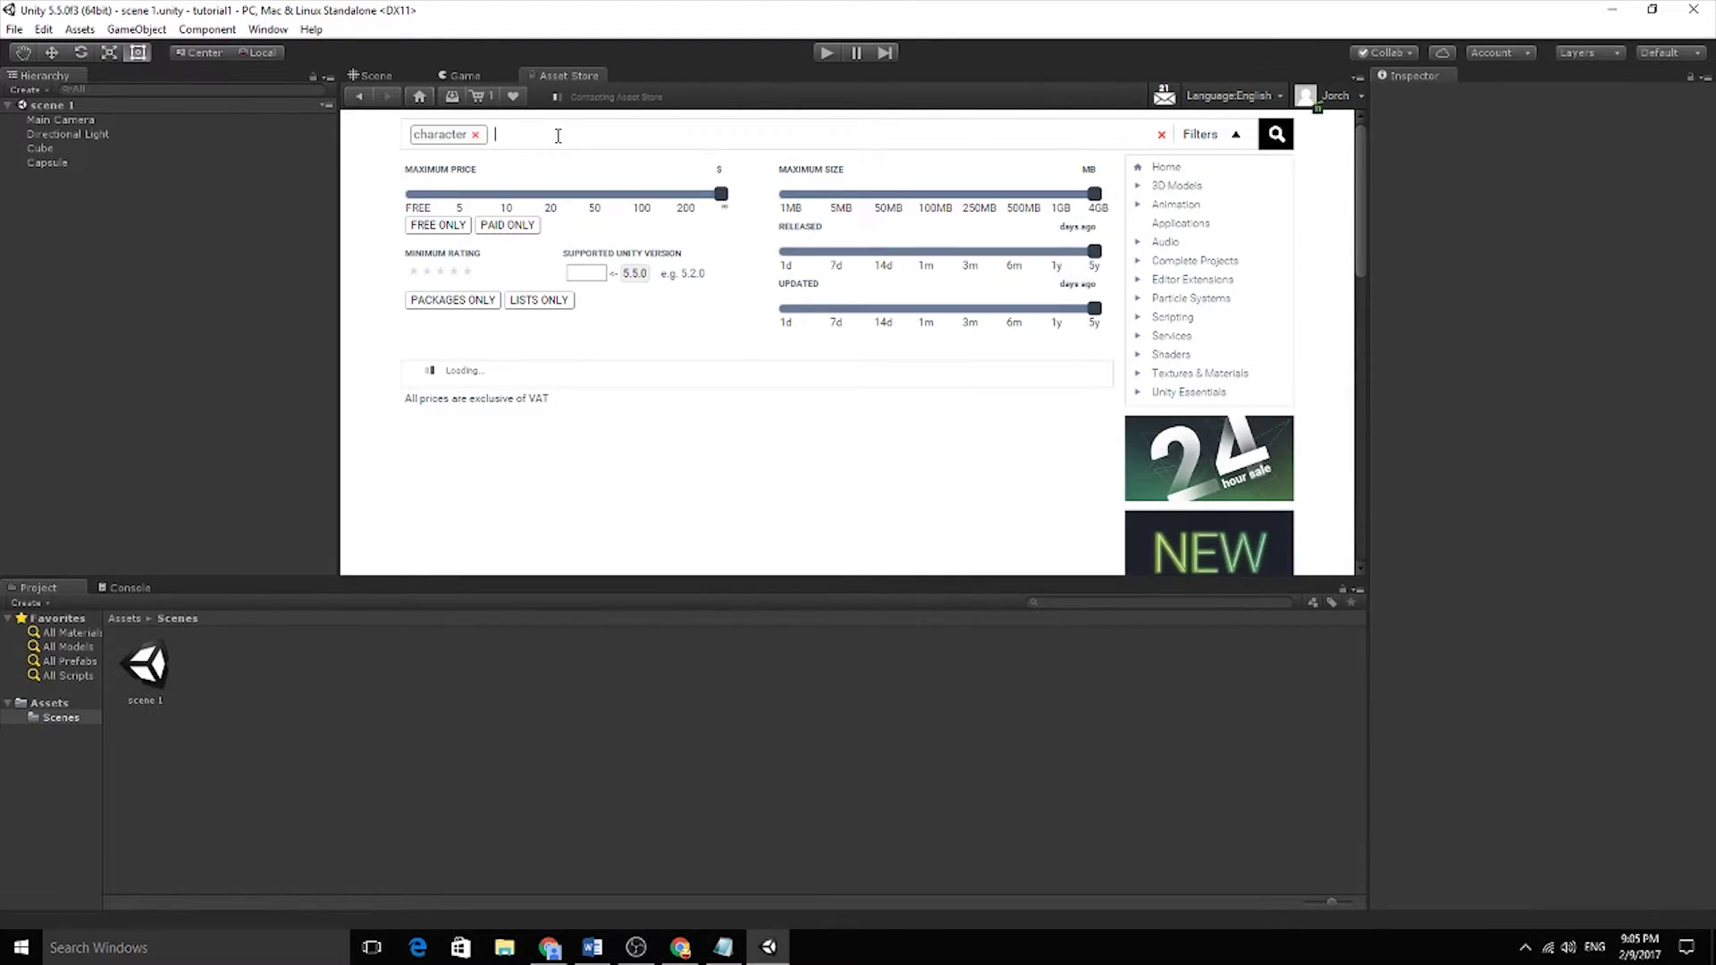
pyautogui.scroll(-15, 889, 335)
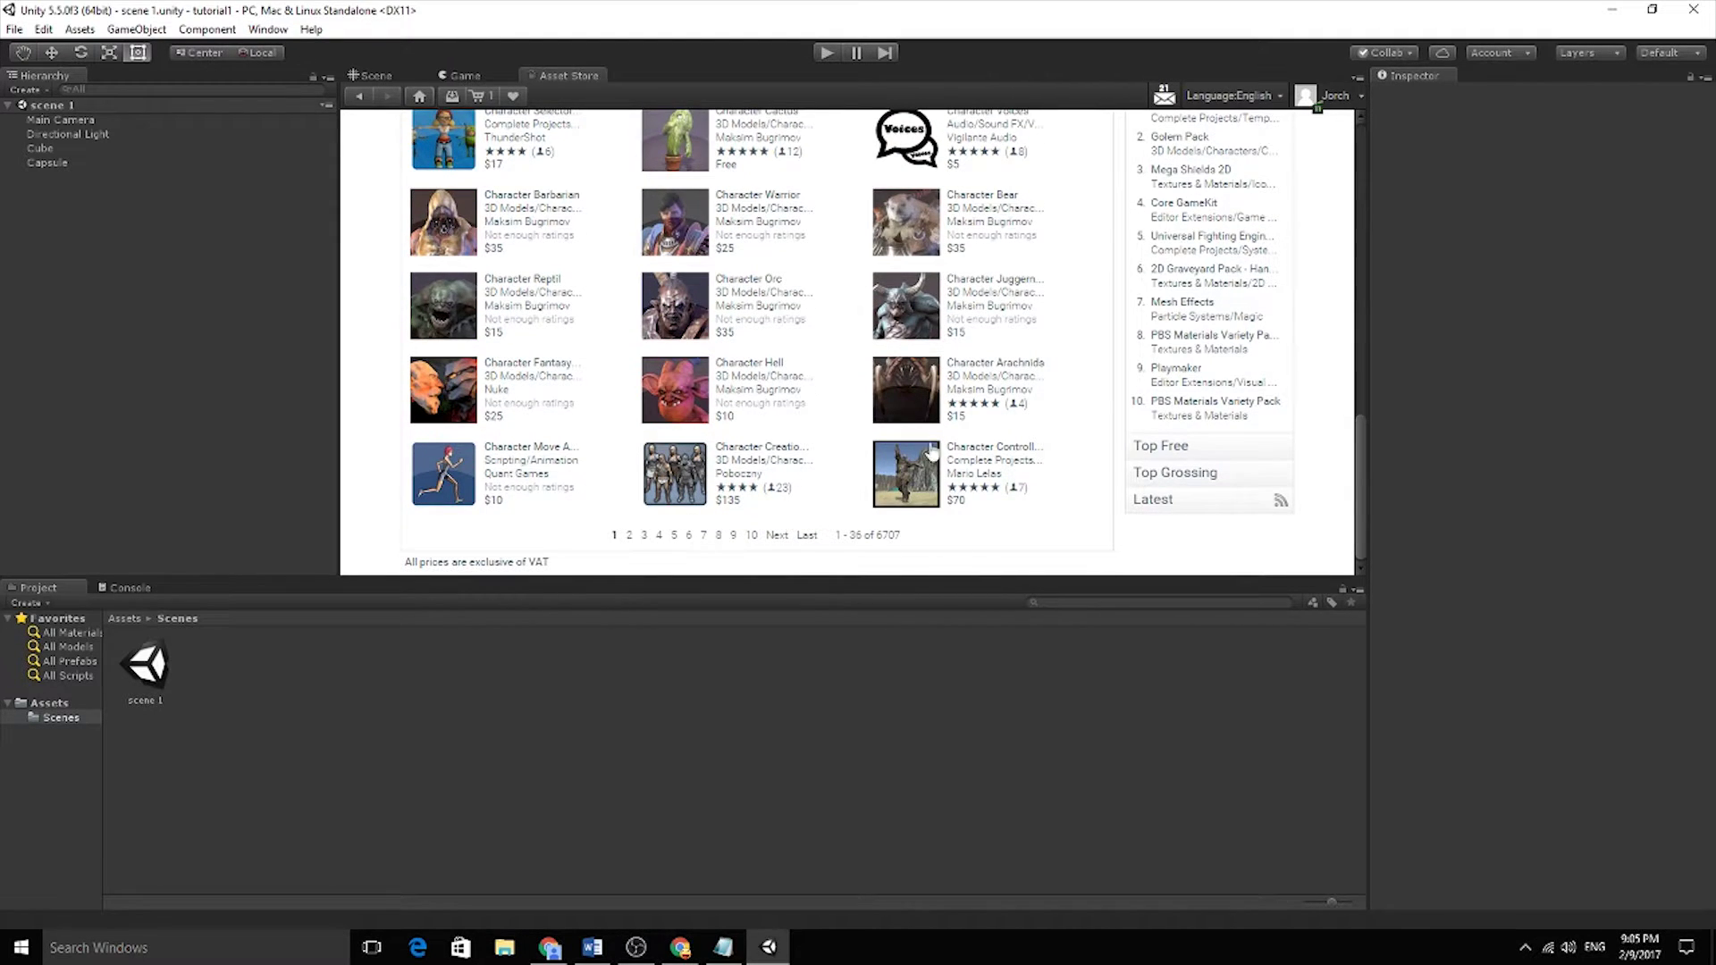
pyautogui.scroll(5, 916, 402)
pyautogui.scroll(10, 916, 403)
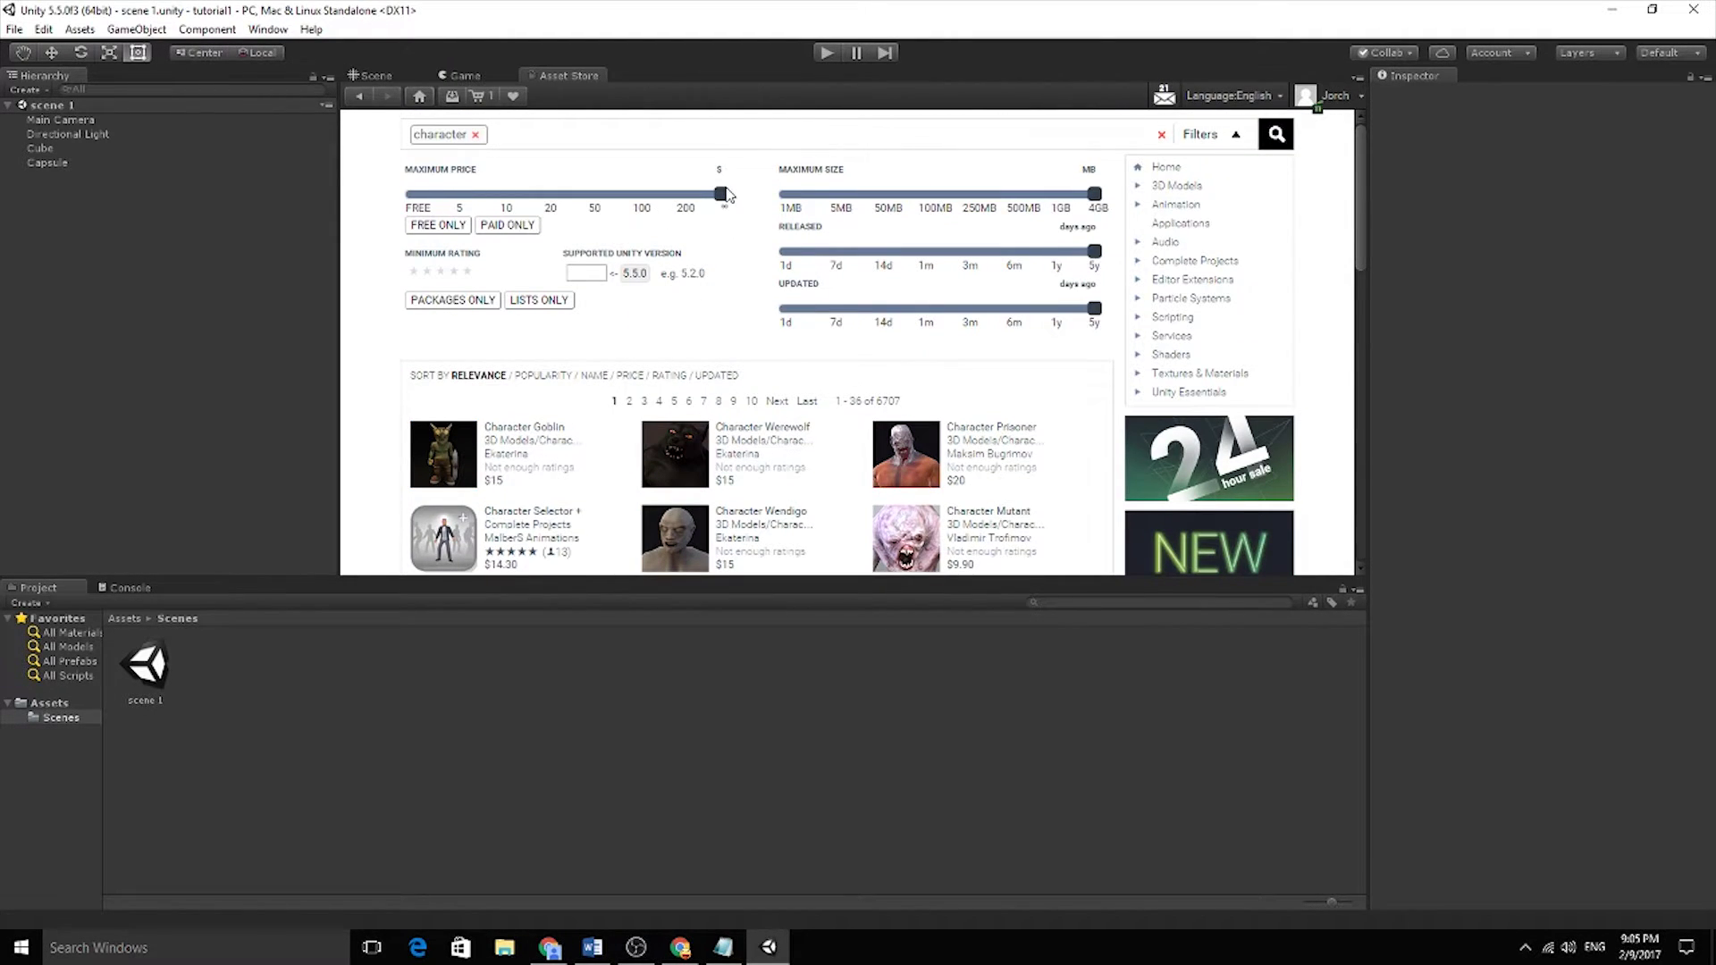
# Limit the character results to free assets with the maximum price filter and browse them
pyautogui.moveTo(720, 194); pyautogui.dragTo(405, 195)
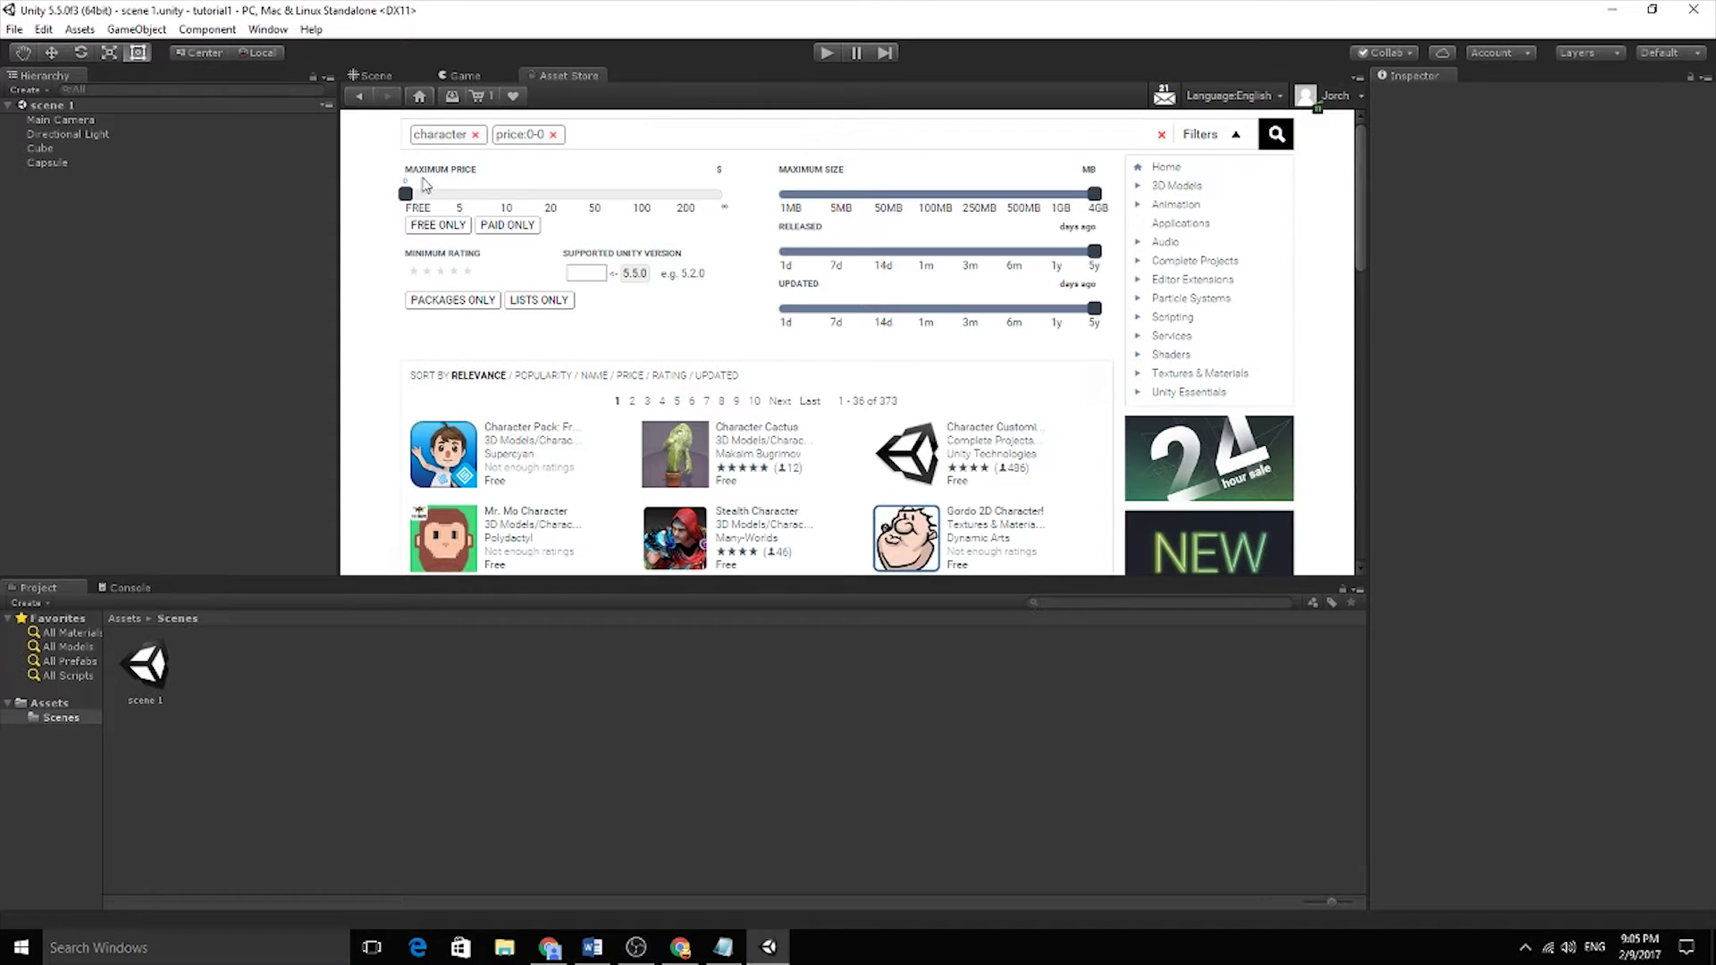
pyautogui.scroll(-10, 596, 211)
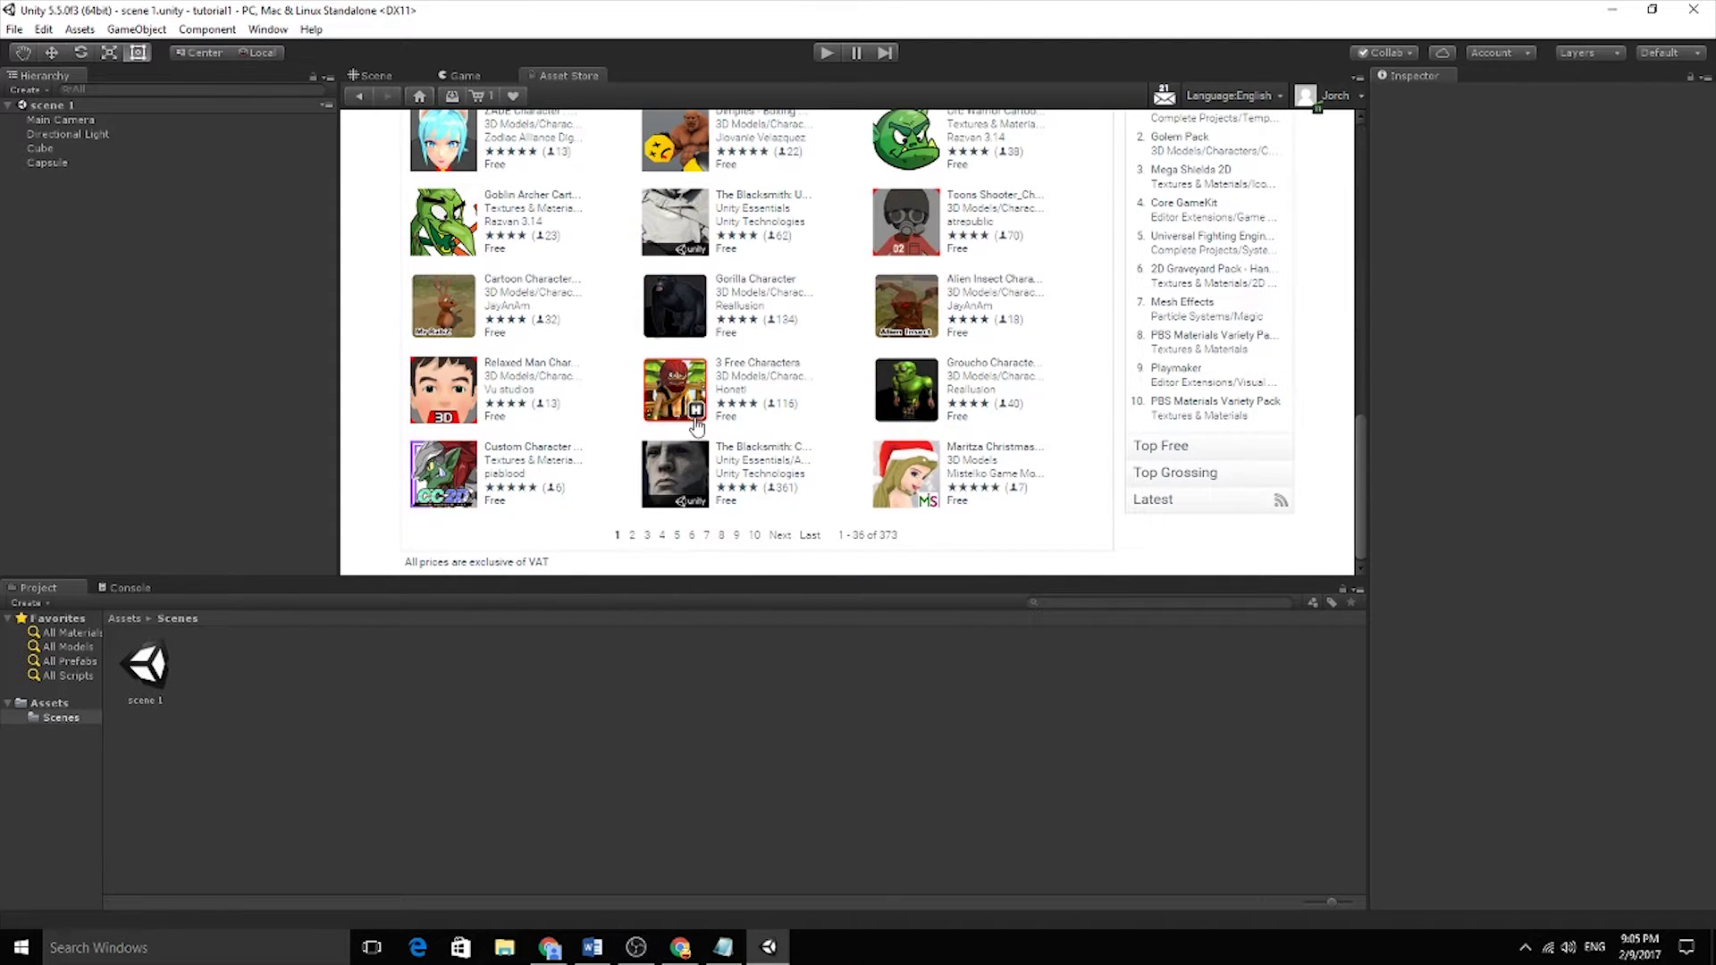
pyautogui.scroll(10, 739, 433)
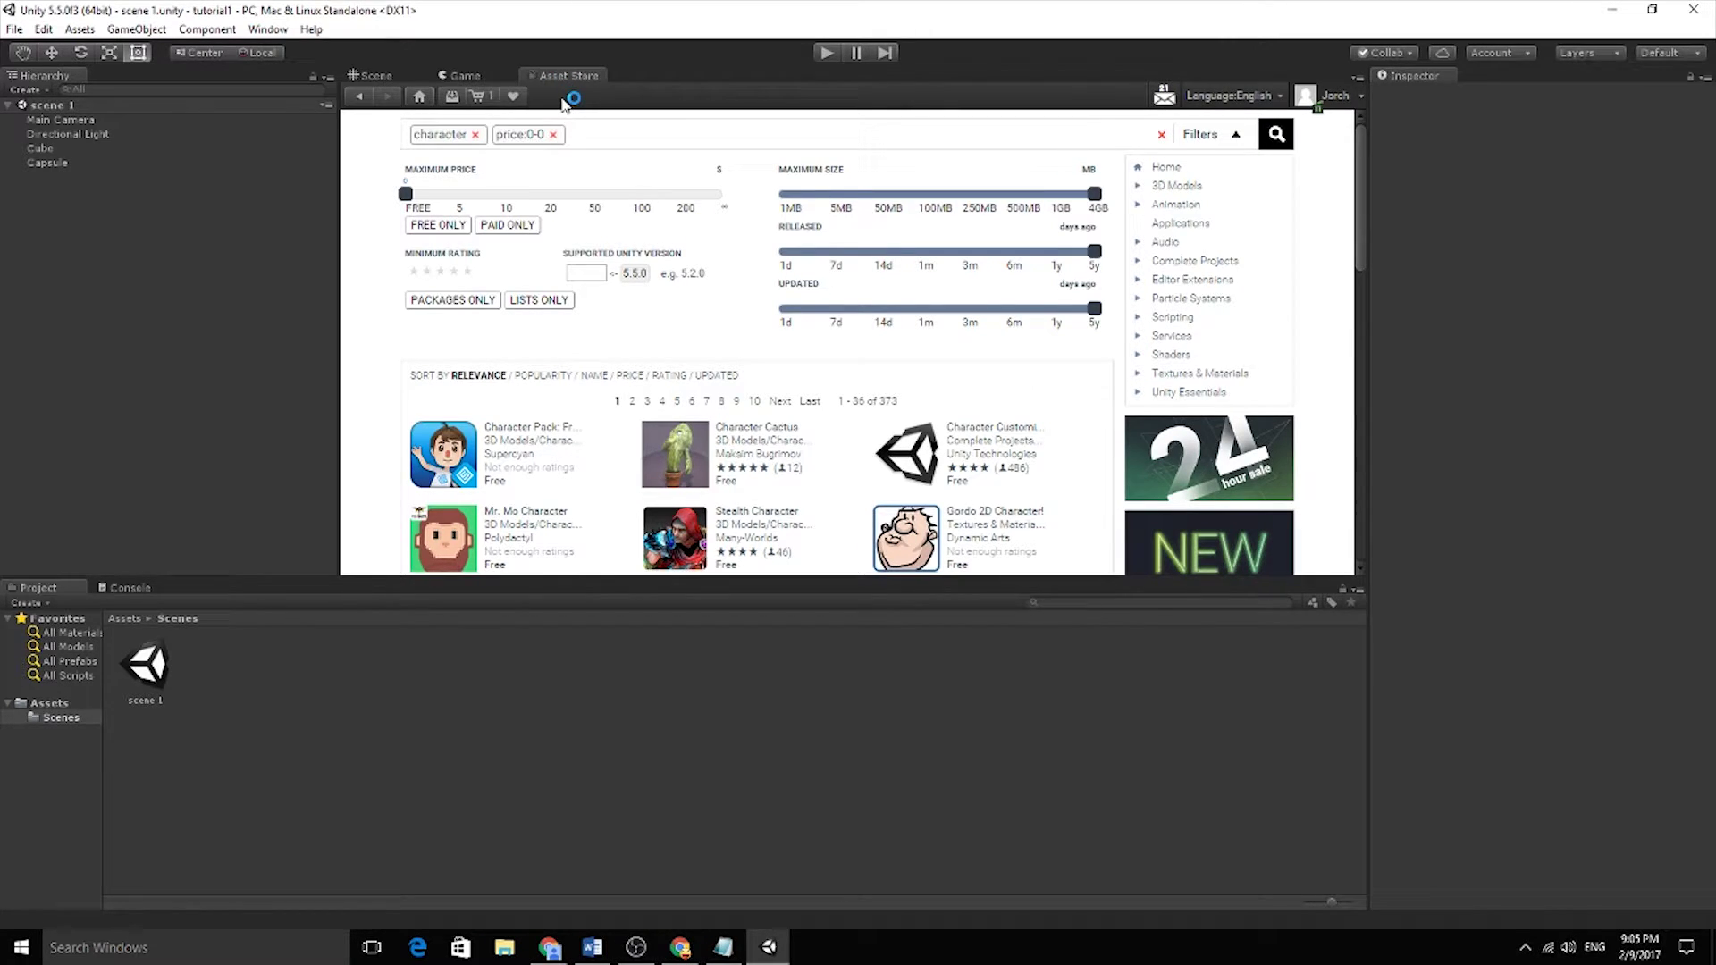
pyautogui.scroll(-5, 672, 304)
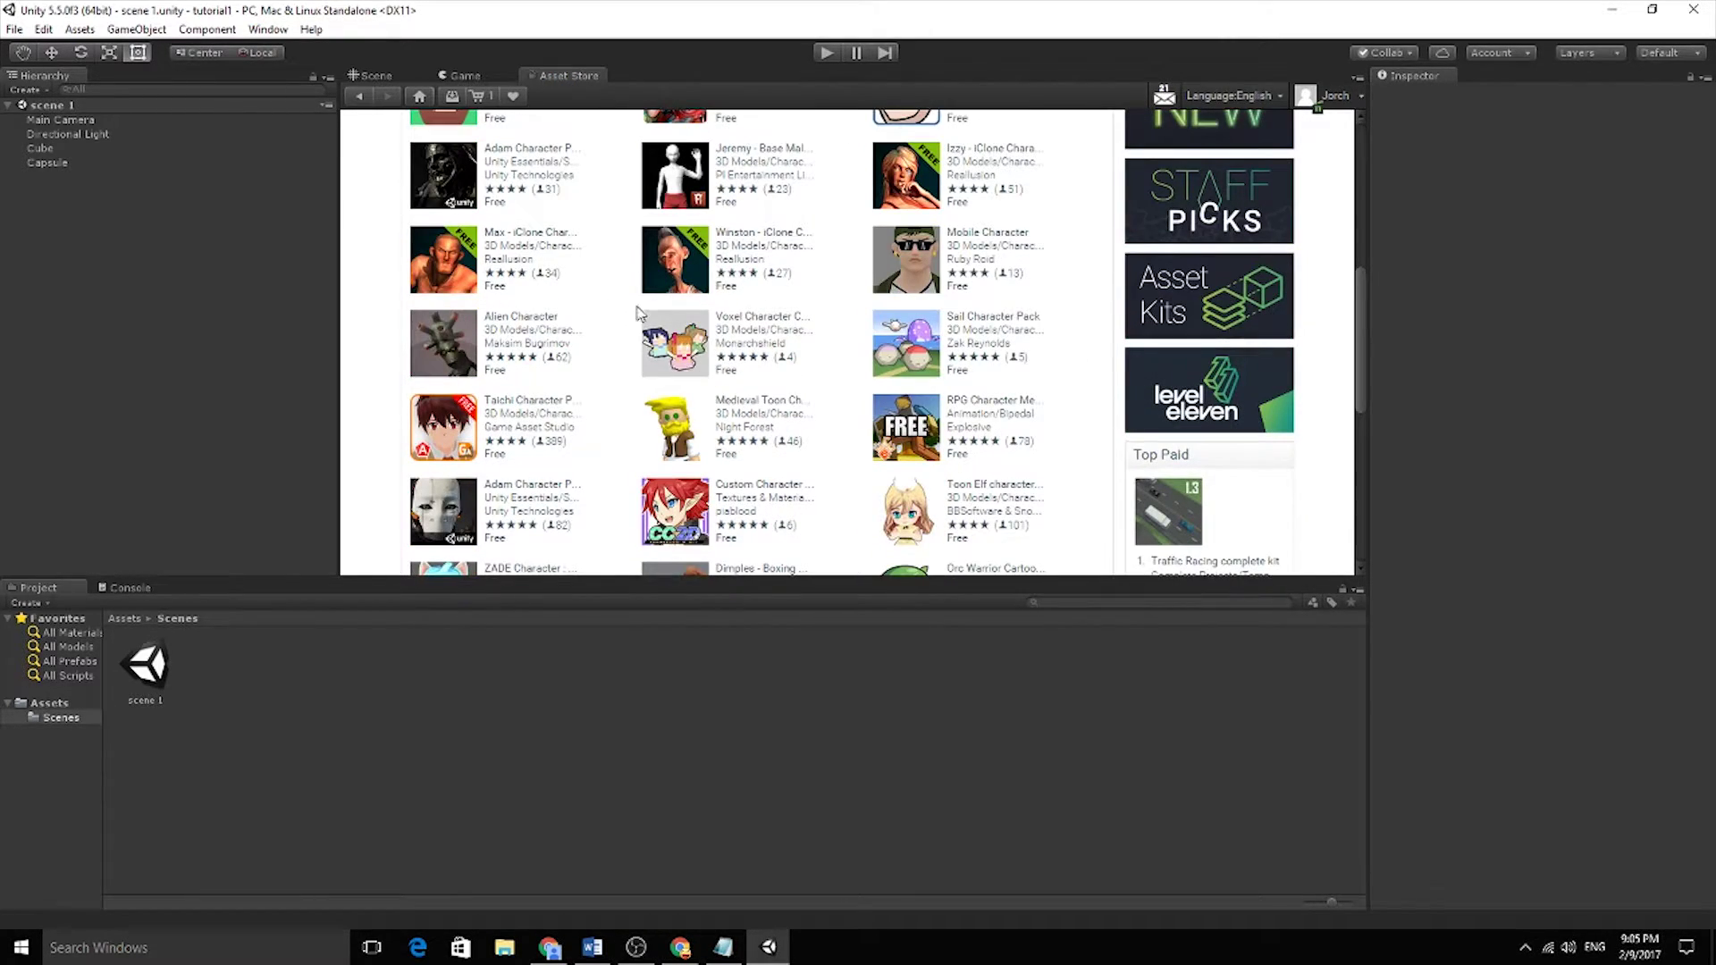
pyautogui.scroll(5, 642, 335)
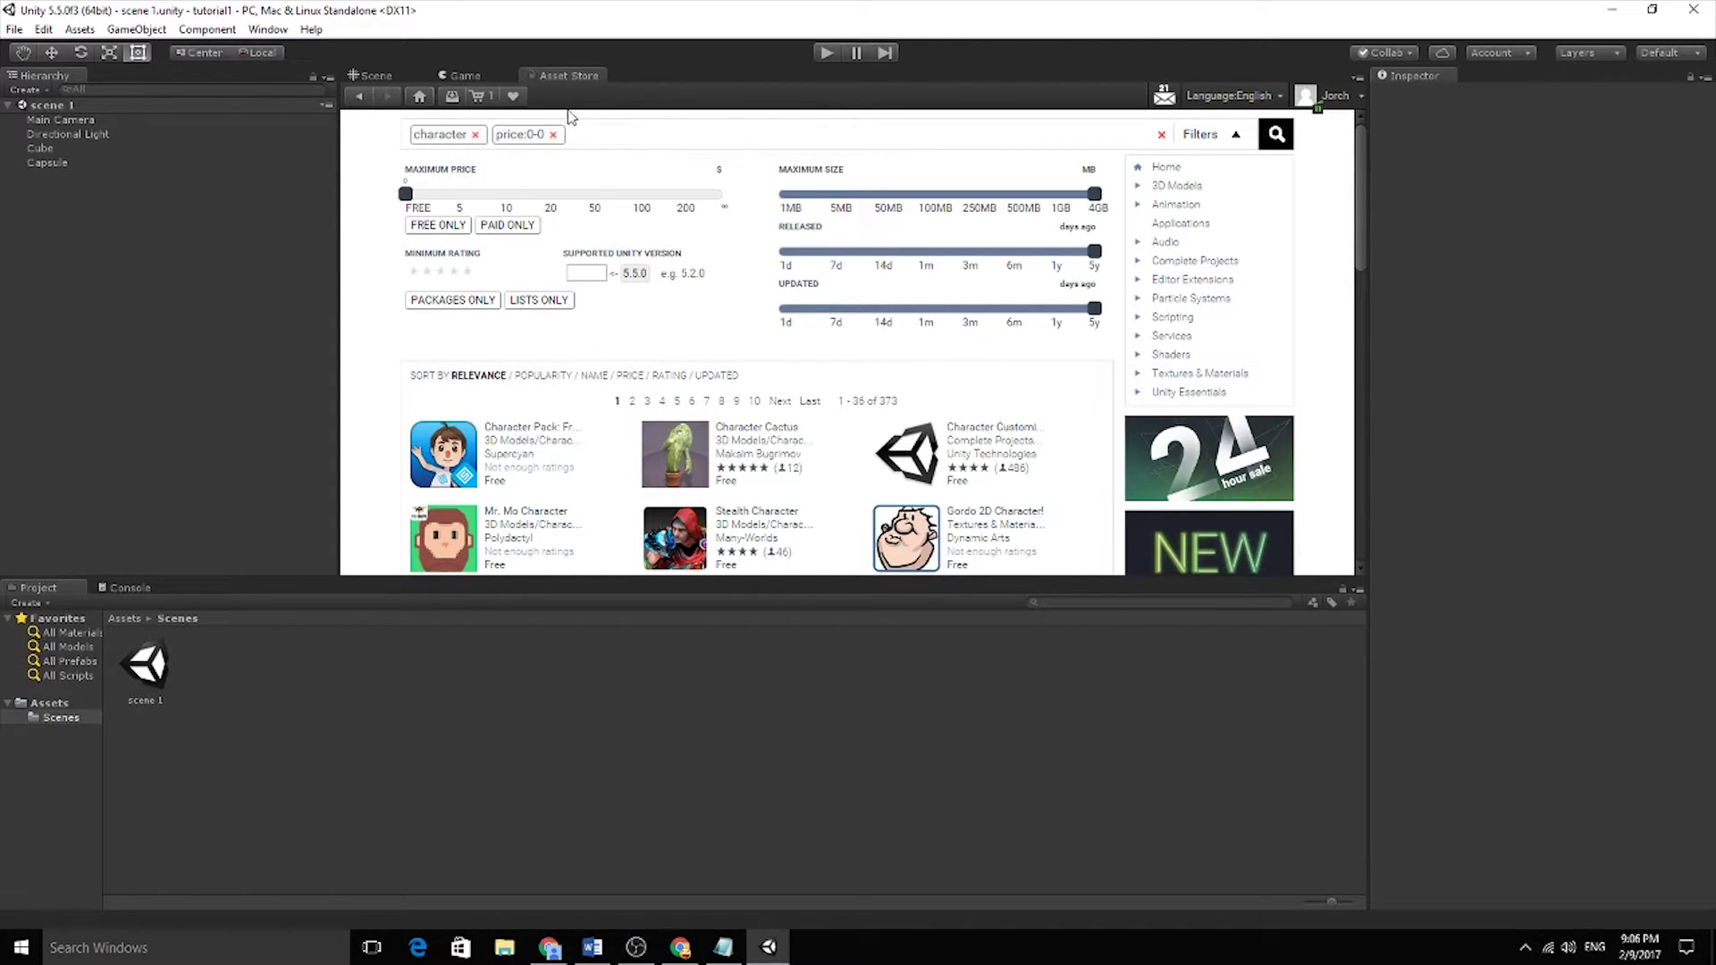
# Close the Asset Store tab and switch to the Unity Personal download page in Chrome
pyautogui.rightClick(565, 76)
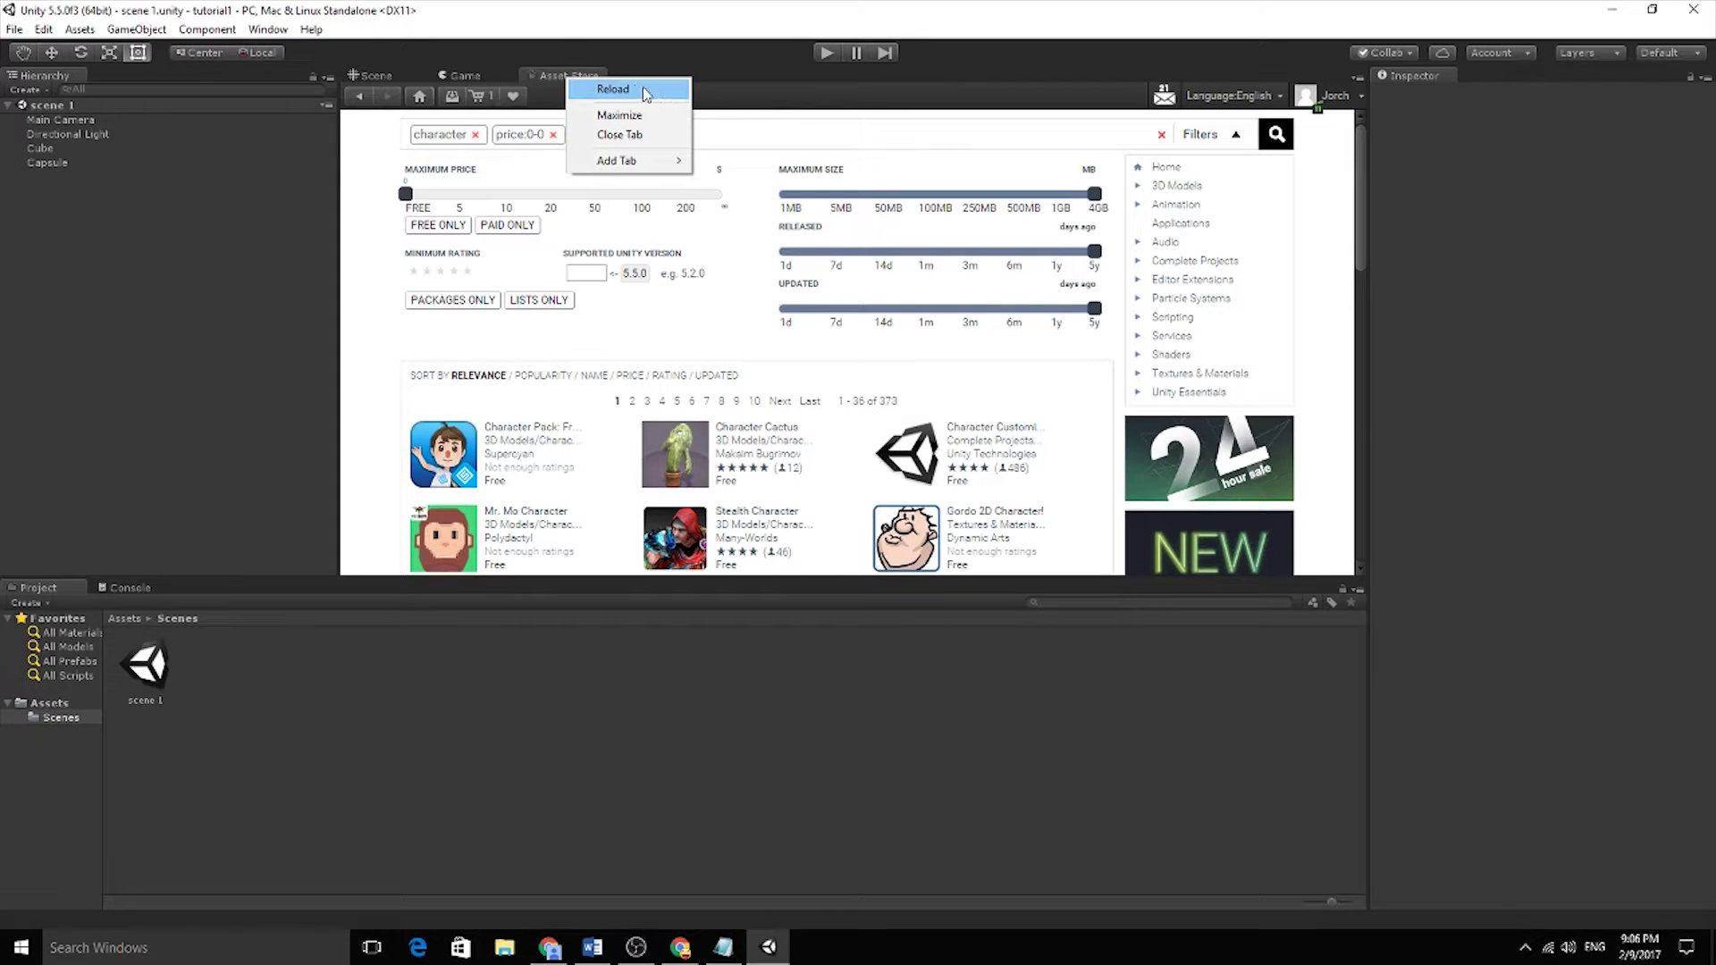
pyautogui.click(633, 139)
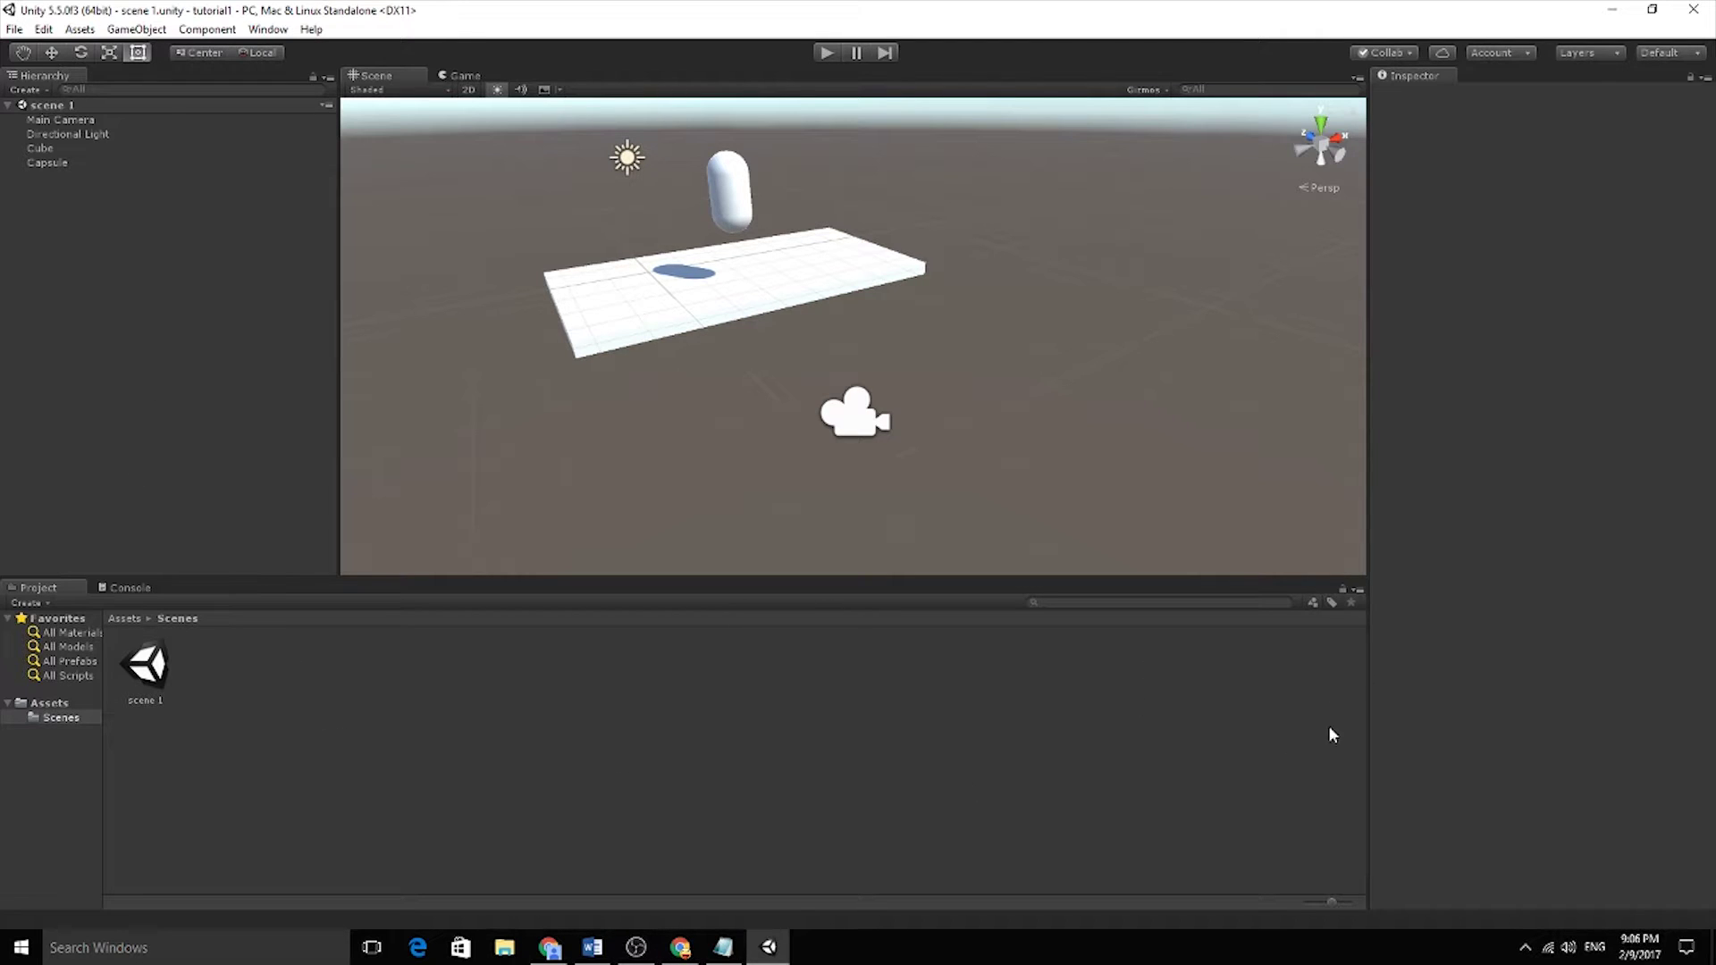
pyautogui.click(680, 947)
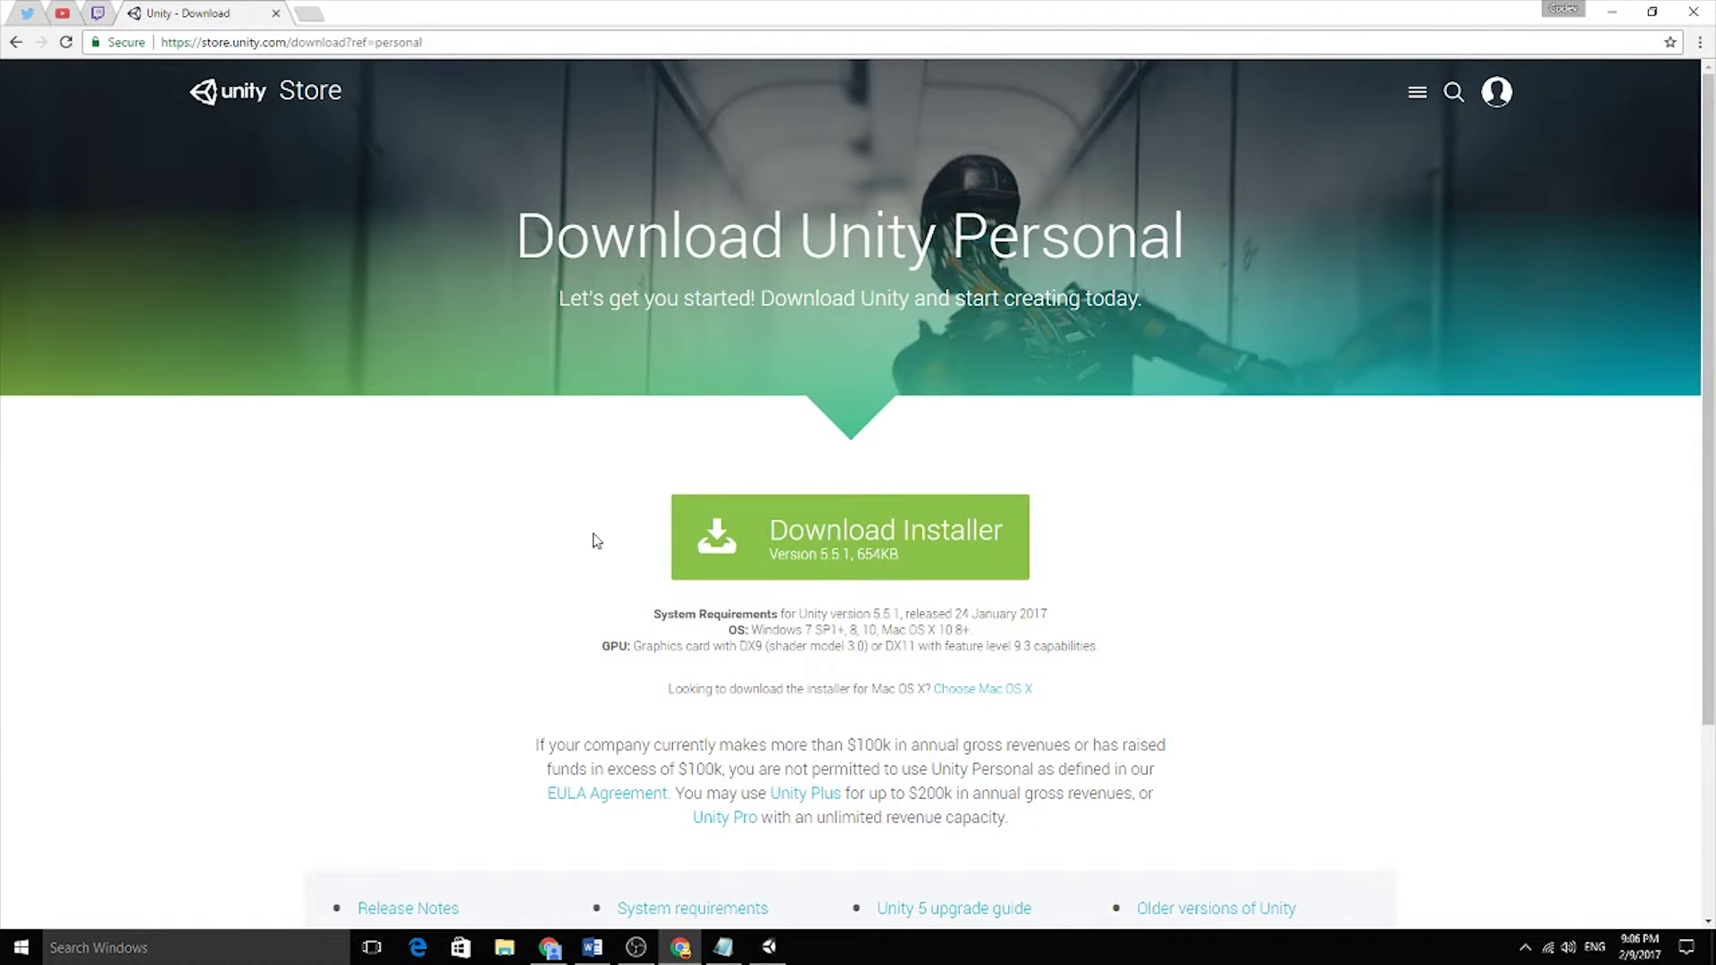
# Switch to the Unity editor and dock the Game view beneath the Inspector
pyautogui.click(700, 955)
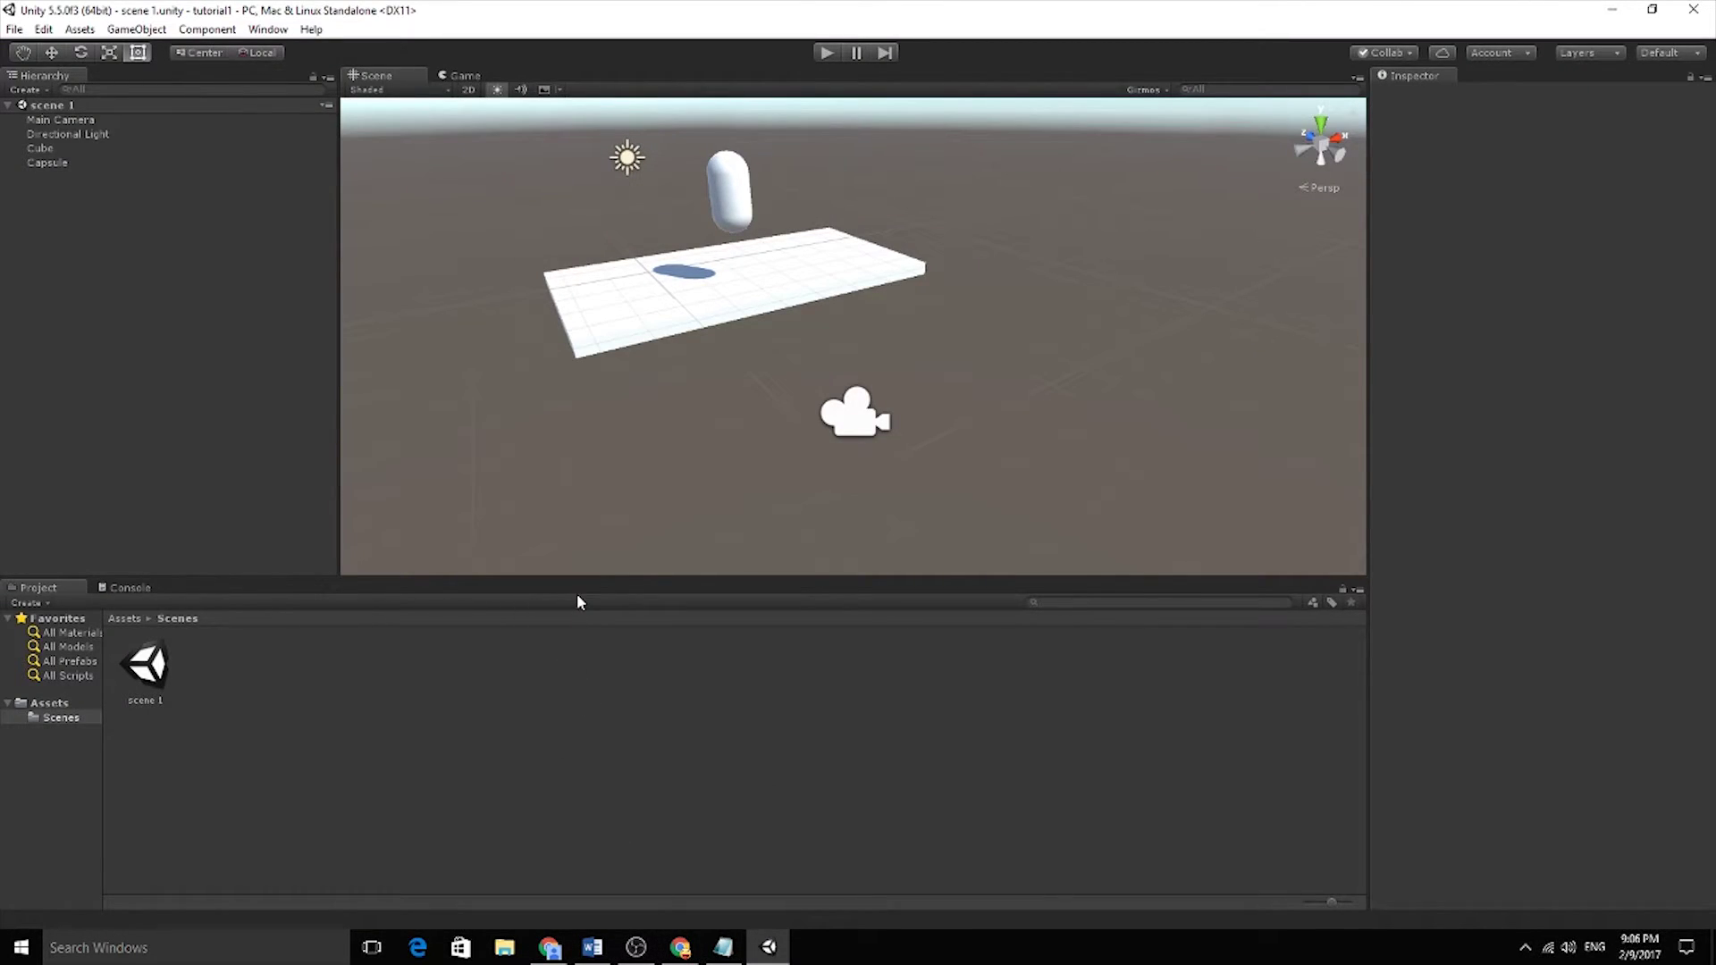
pyautogui.click(474, 78)
pyautogui.moveTo(479, 79); pyautogui.dragTo(1547, 756)
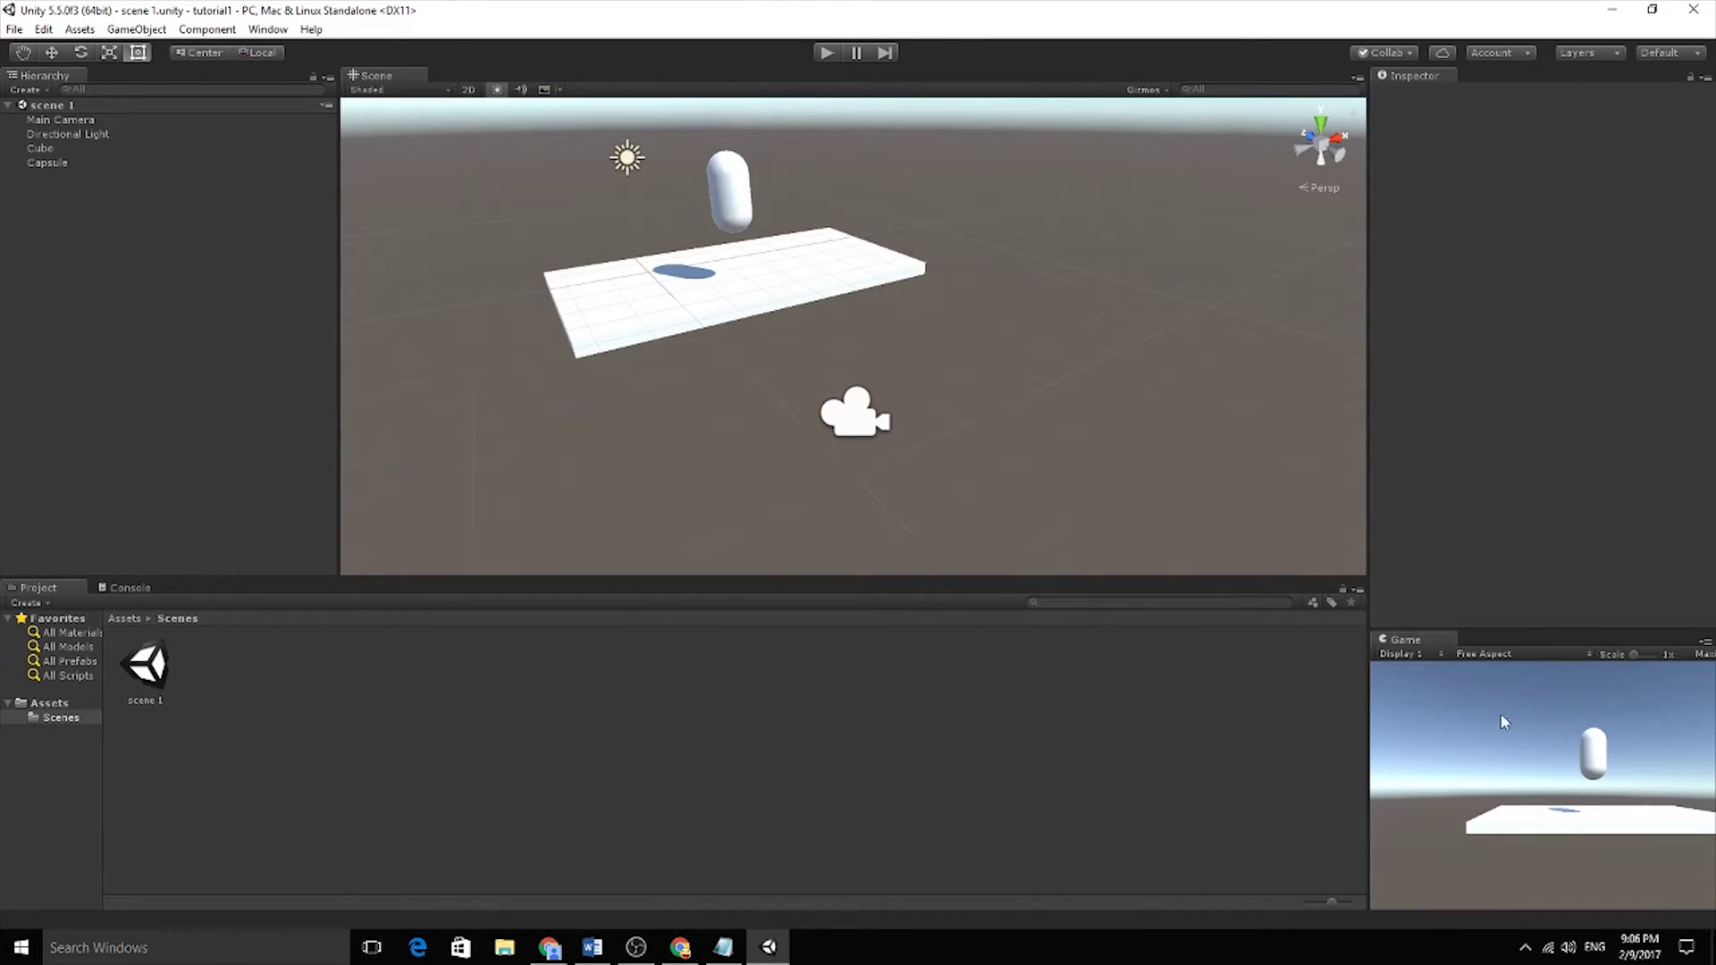
# Dock the Console beside the Project panel and resize the panels for a narrower Hierarchy and a larger Scene view
pyautogui.moveTo(1246, 581); pyautogui.dragTo(1255, 634)
pyautogui.moveTo(137, 647); pyautogui.dragTo(1198, 797)
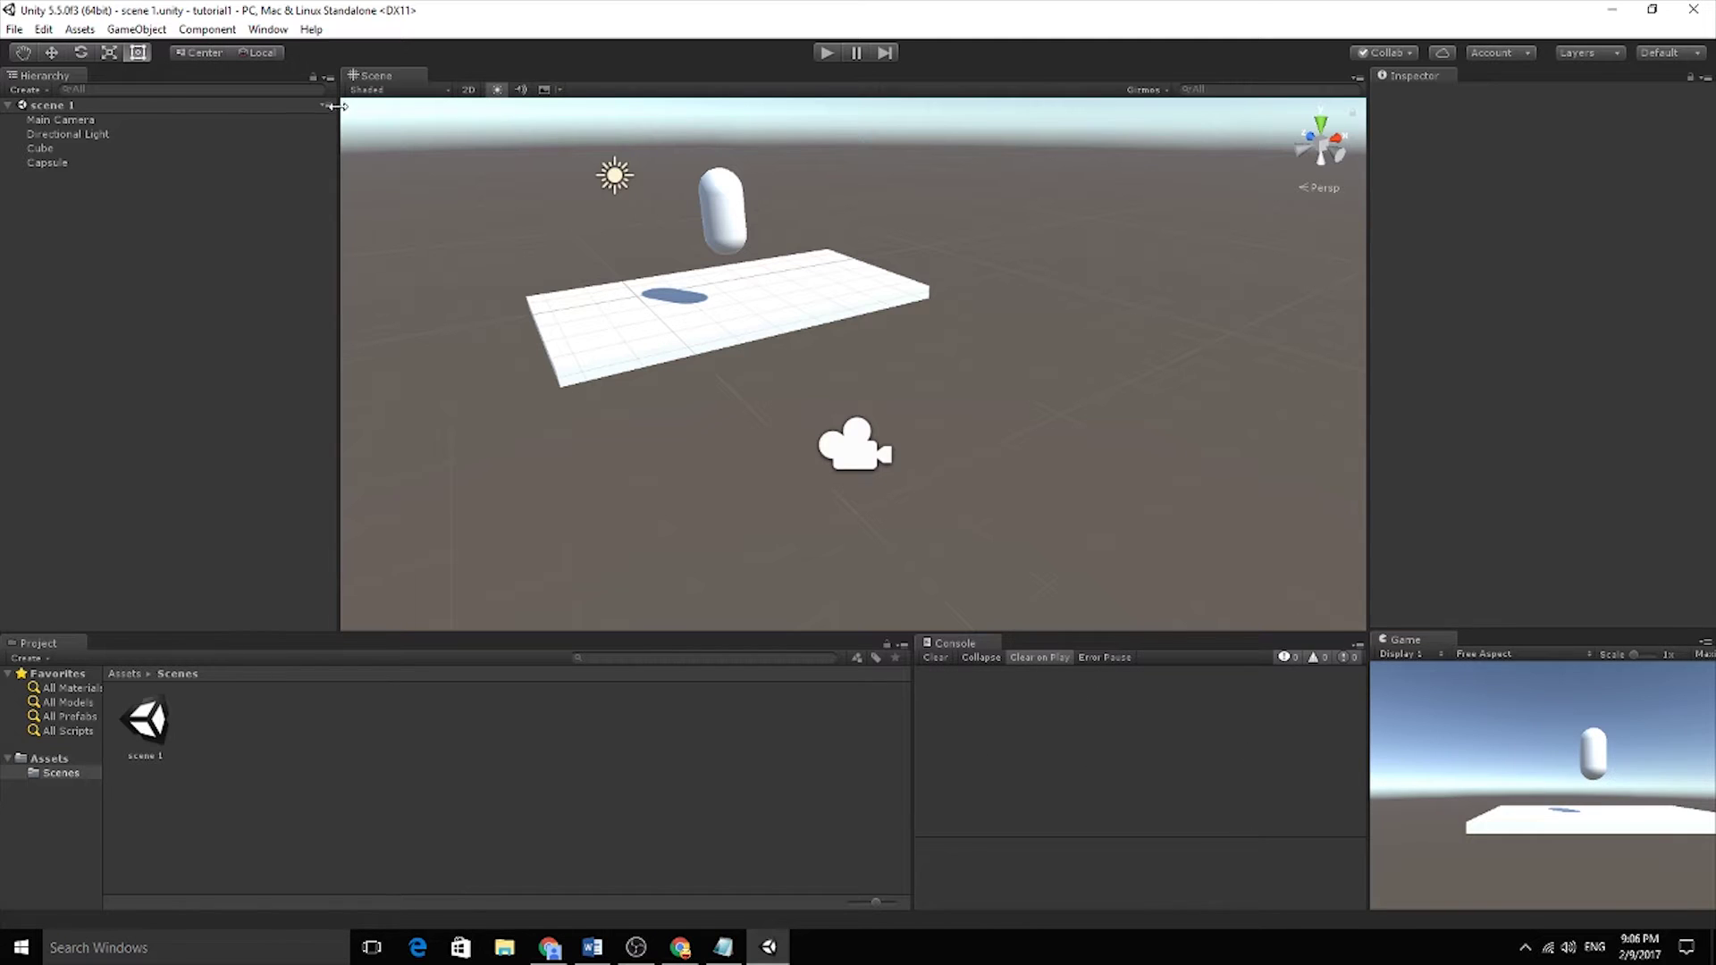
pyautogui.moveTo(332, 266); pyautogui.dragTo(241, 276)
pyautogui.moveTo(1368, 333); pyautogui.dragTo(1447, 332)
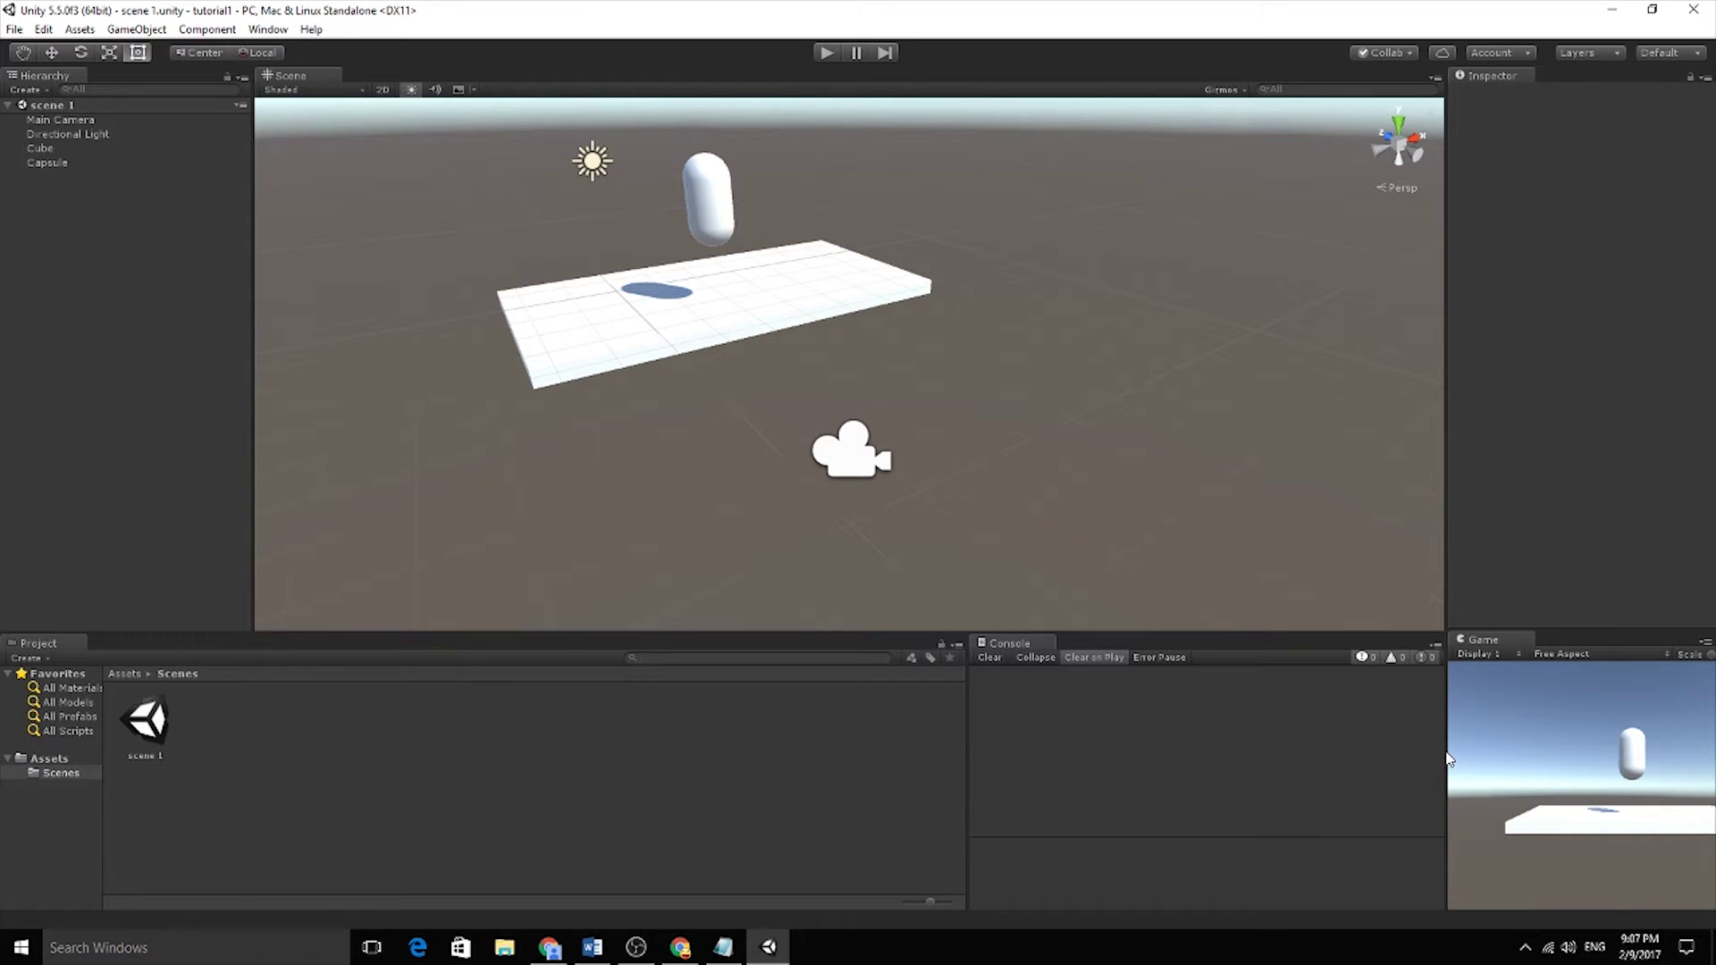
pyautogui.moveTo(1446, 753); pyautogui.dragTo(1381, 752)
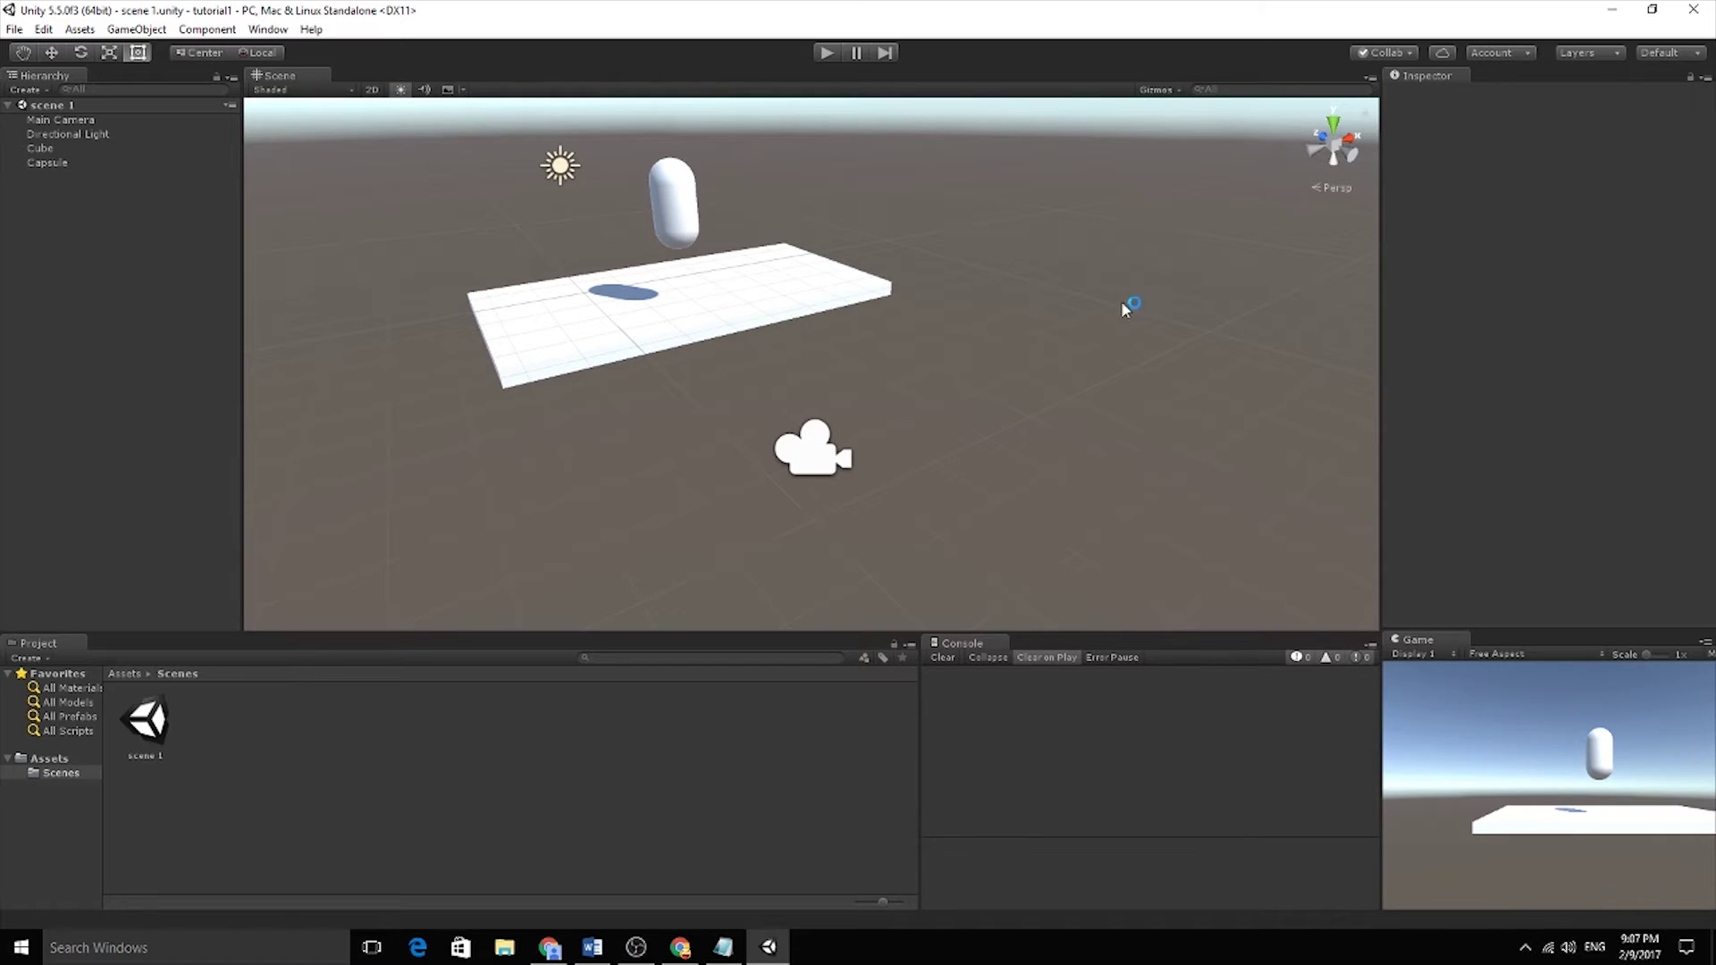
# Move the Main Camera sideways until the capsule is roughly centred in the Game view, then deselect it
pyautogui.click(836, 425)
pyautogui.press('e')
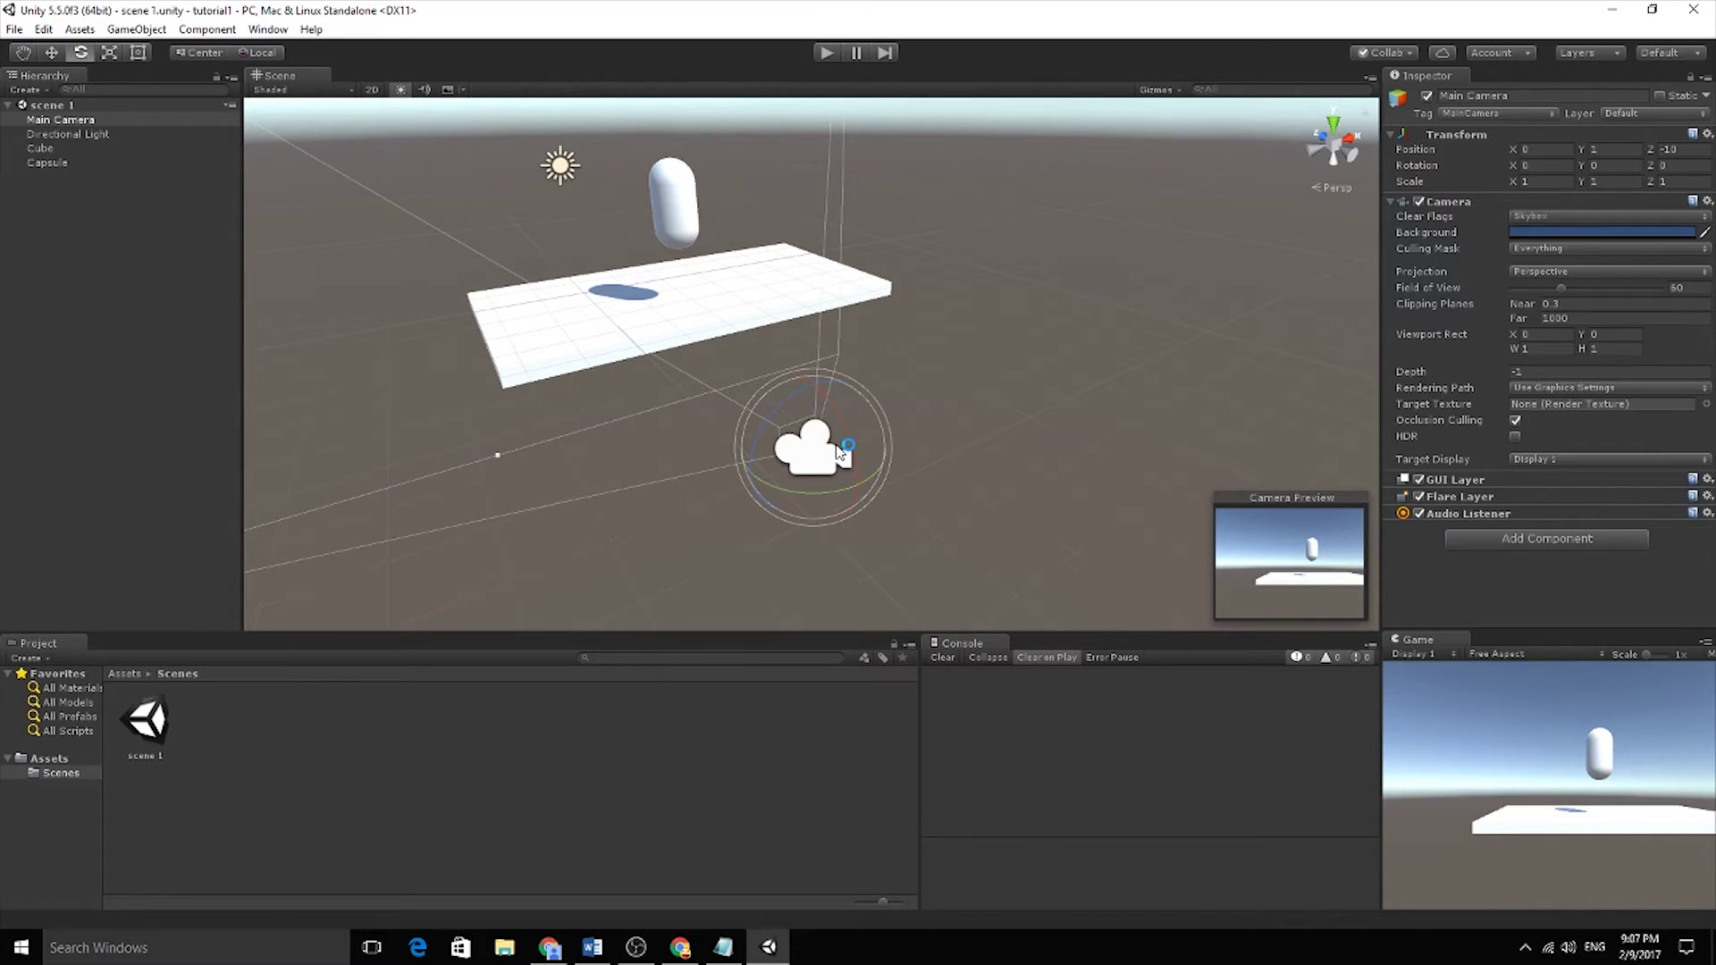
pyautogui.press('w')
pyautogui.moveTo(862, 426); pyautogui.dragTo(1034, 372)
pyautogui.click(871, 384)
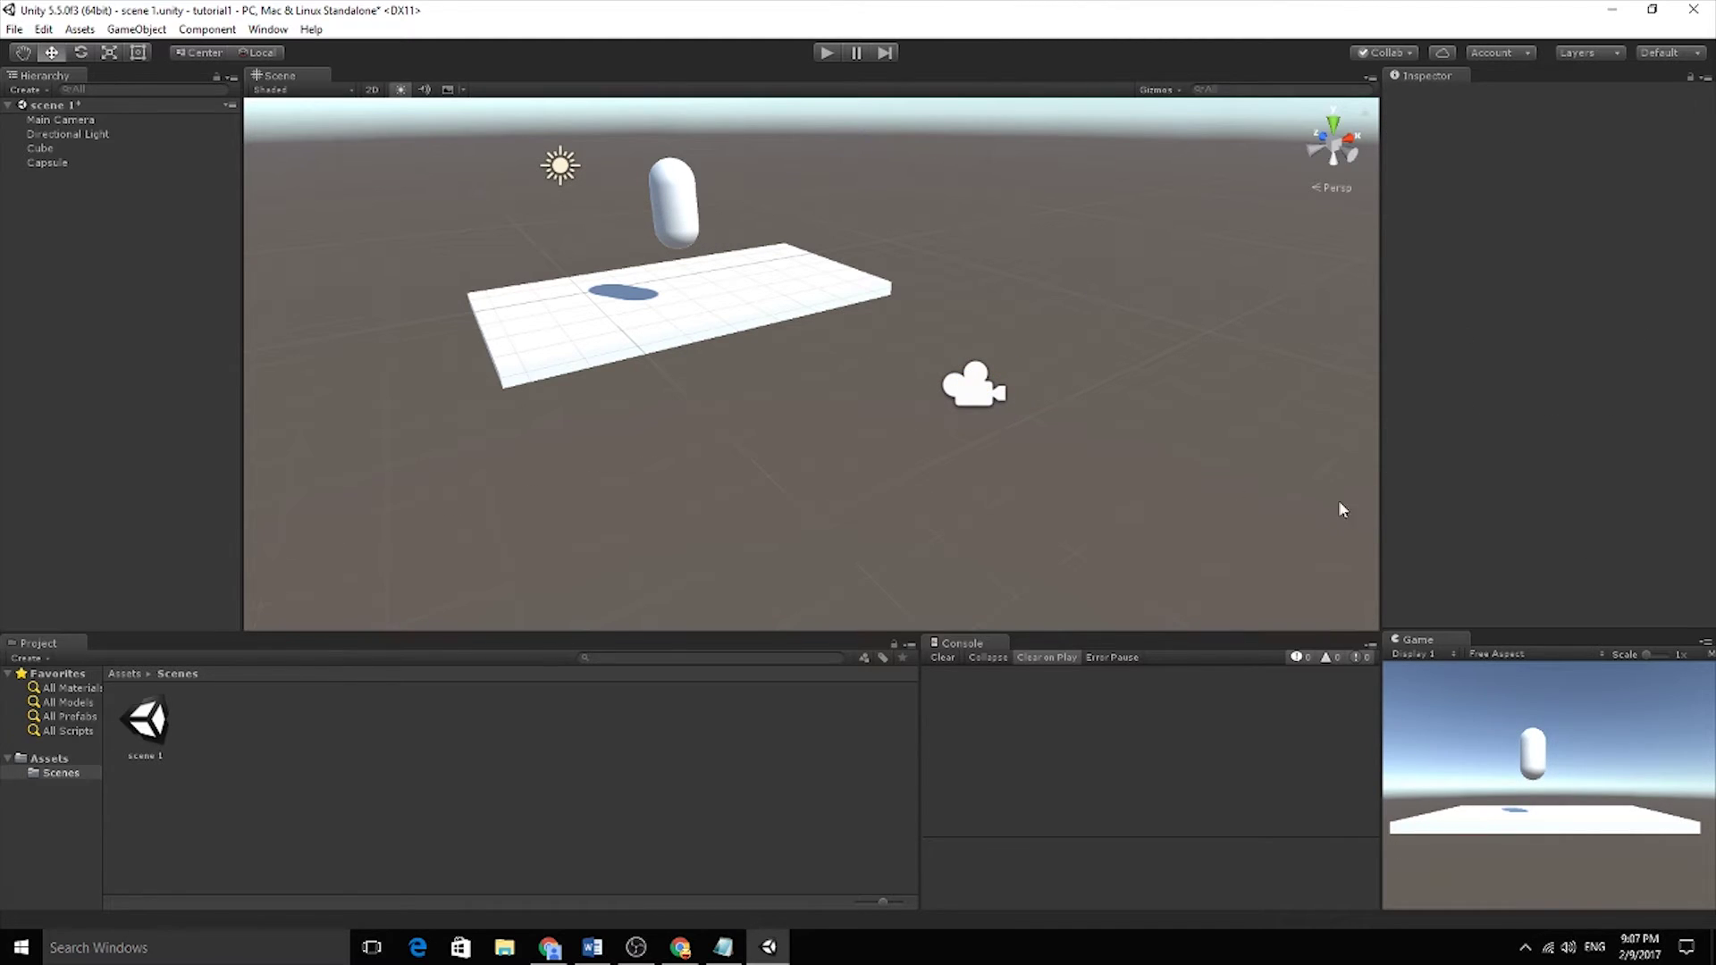
# Save the current window arrangement as a layout named mycustomLayout
pyautogui.click(1665, 52)
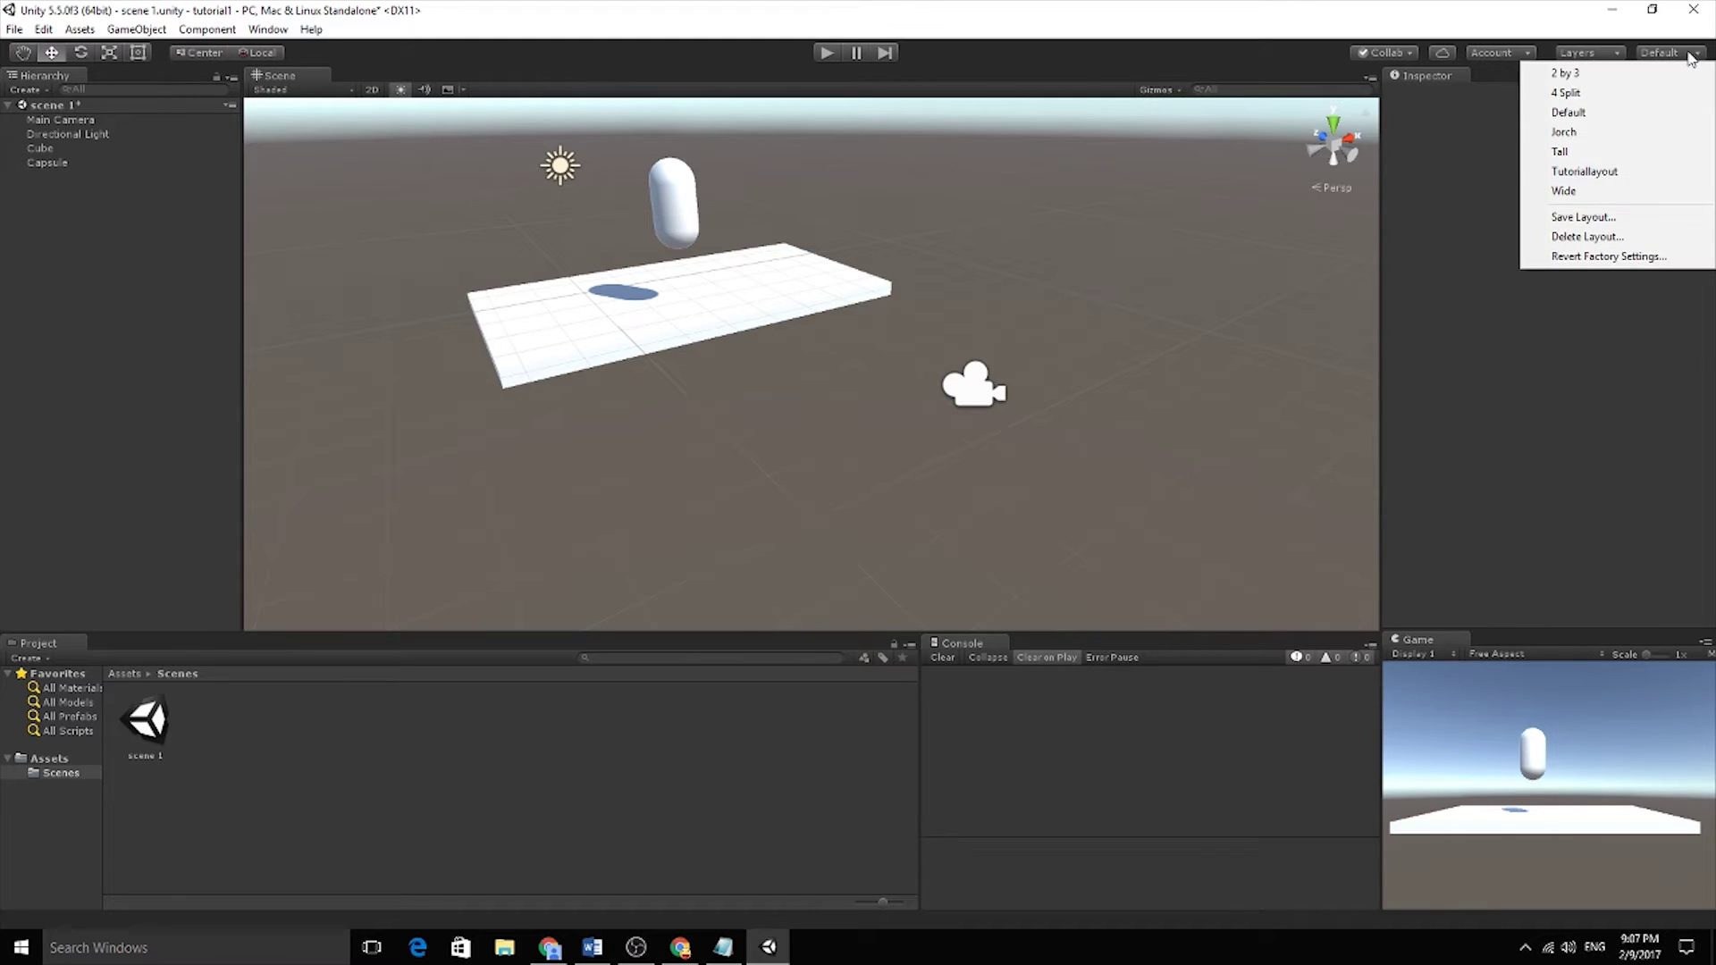
pyautogui.click(1631, 220)
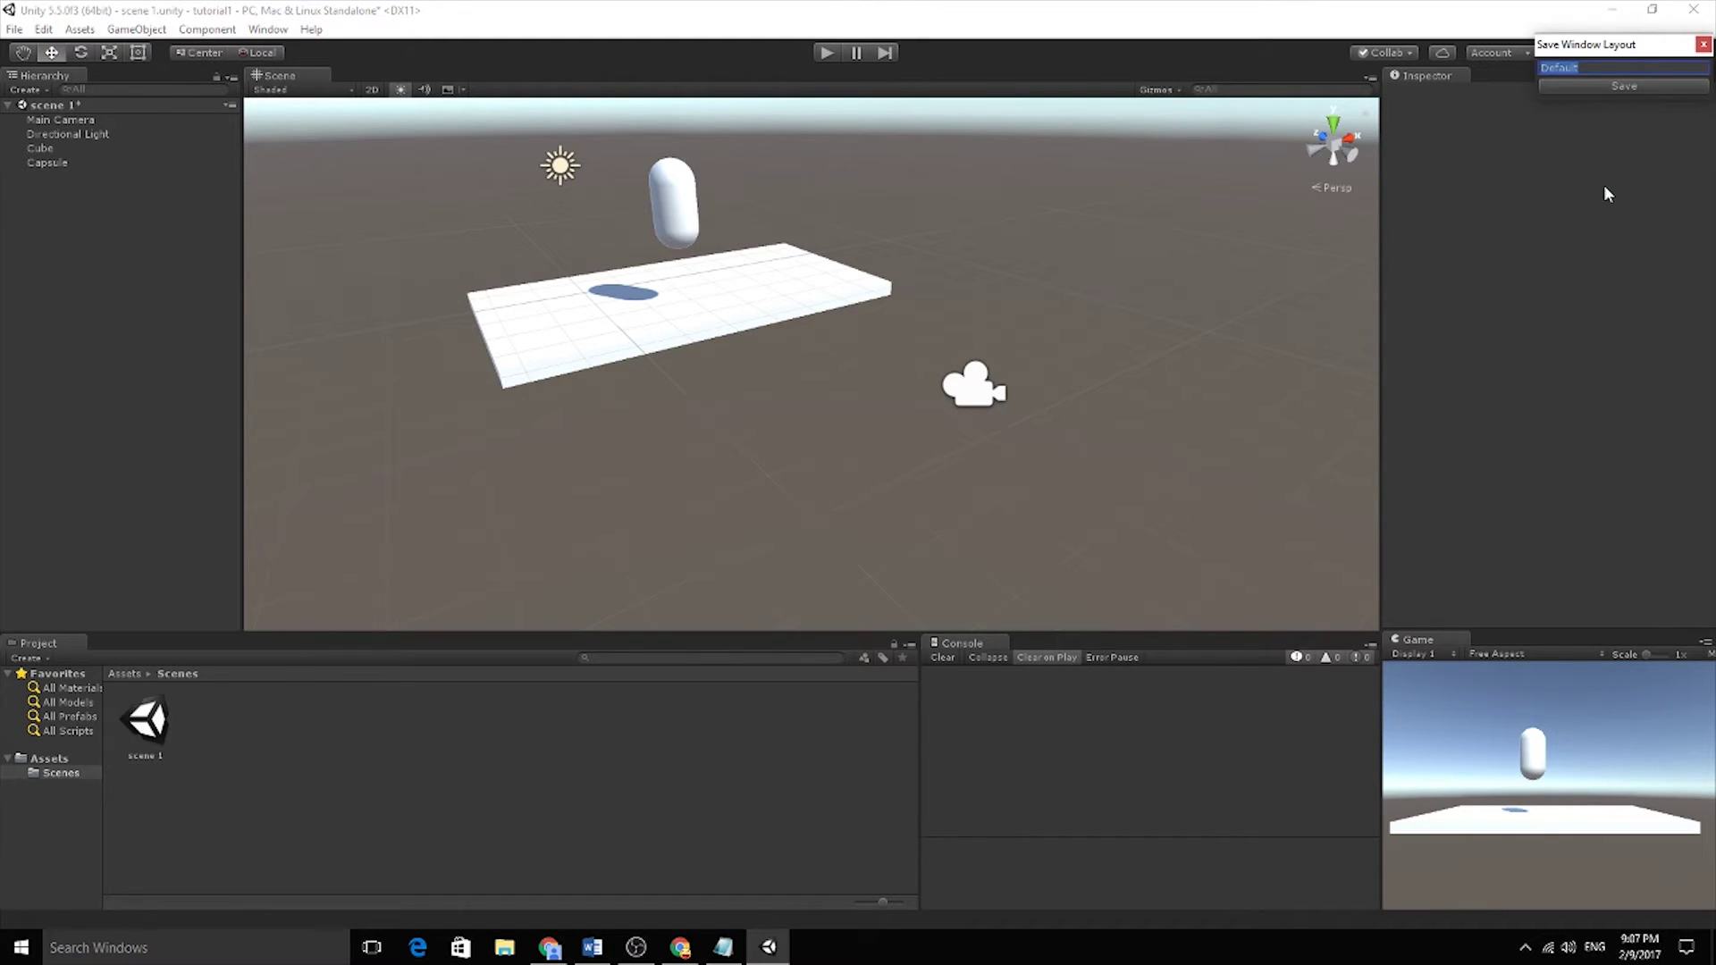
pyautogui.press('BackSpace')
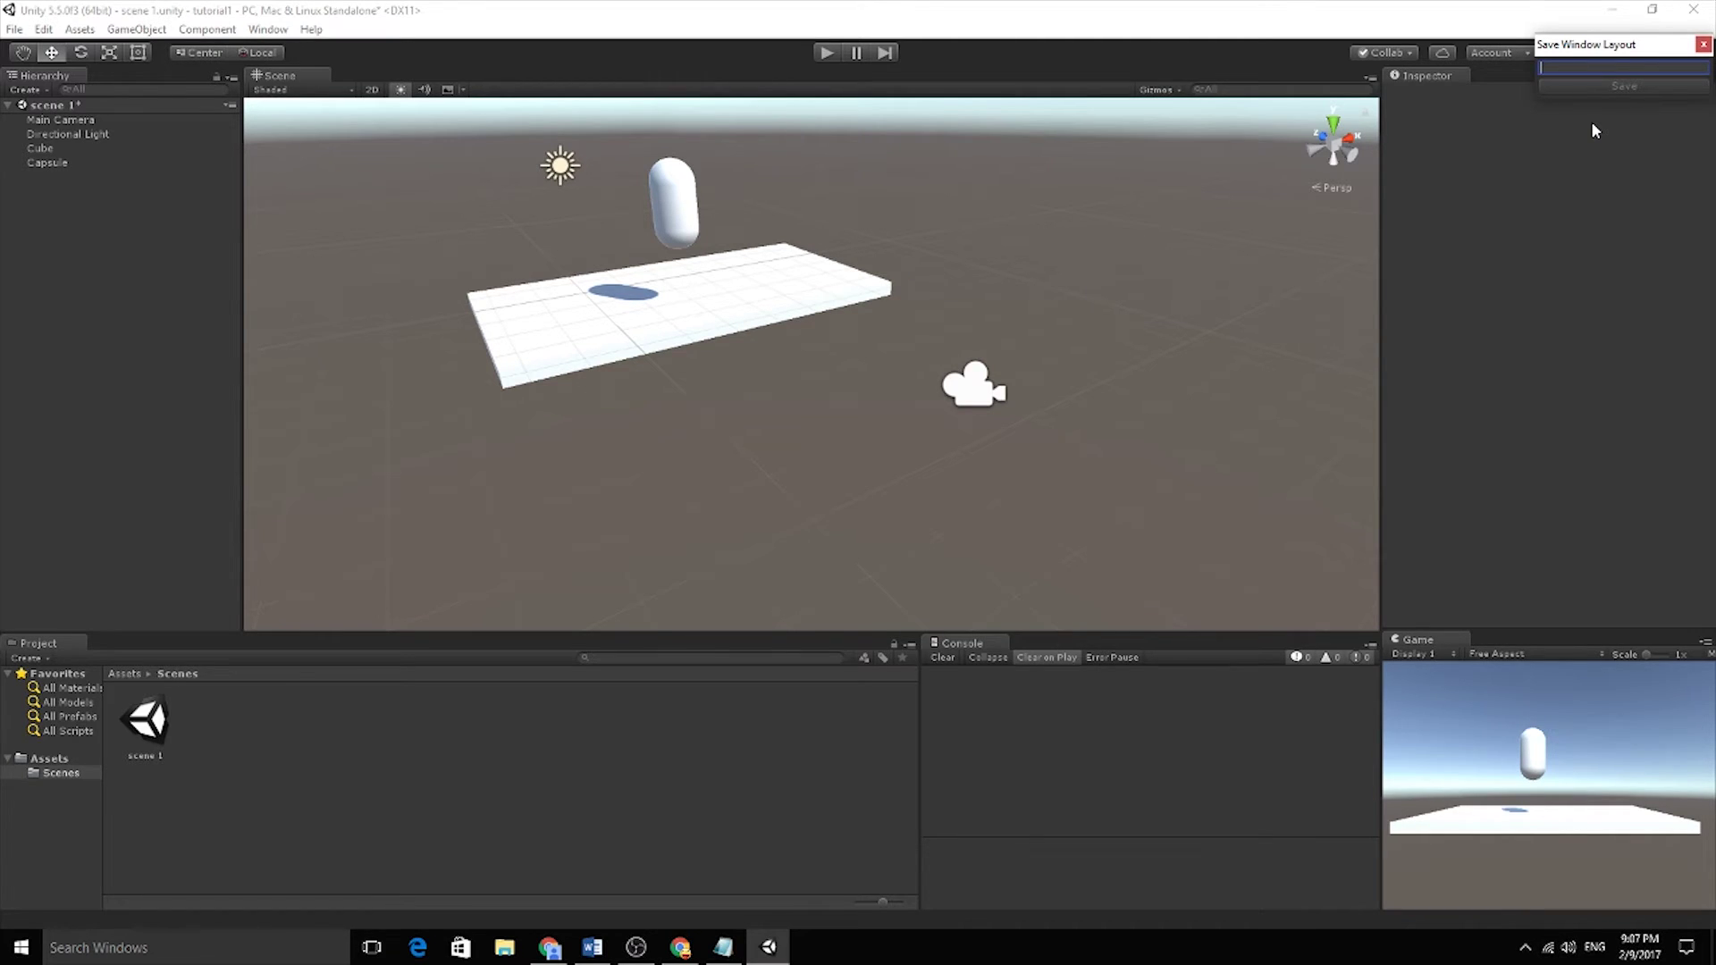
pyautogui.write('mycustomLayout')
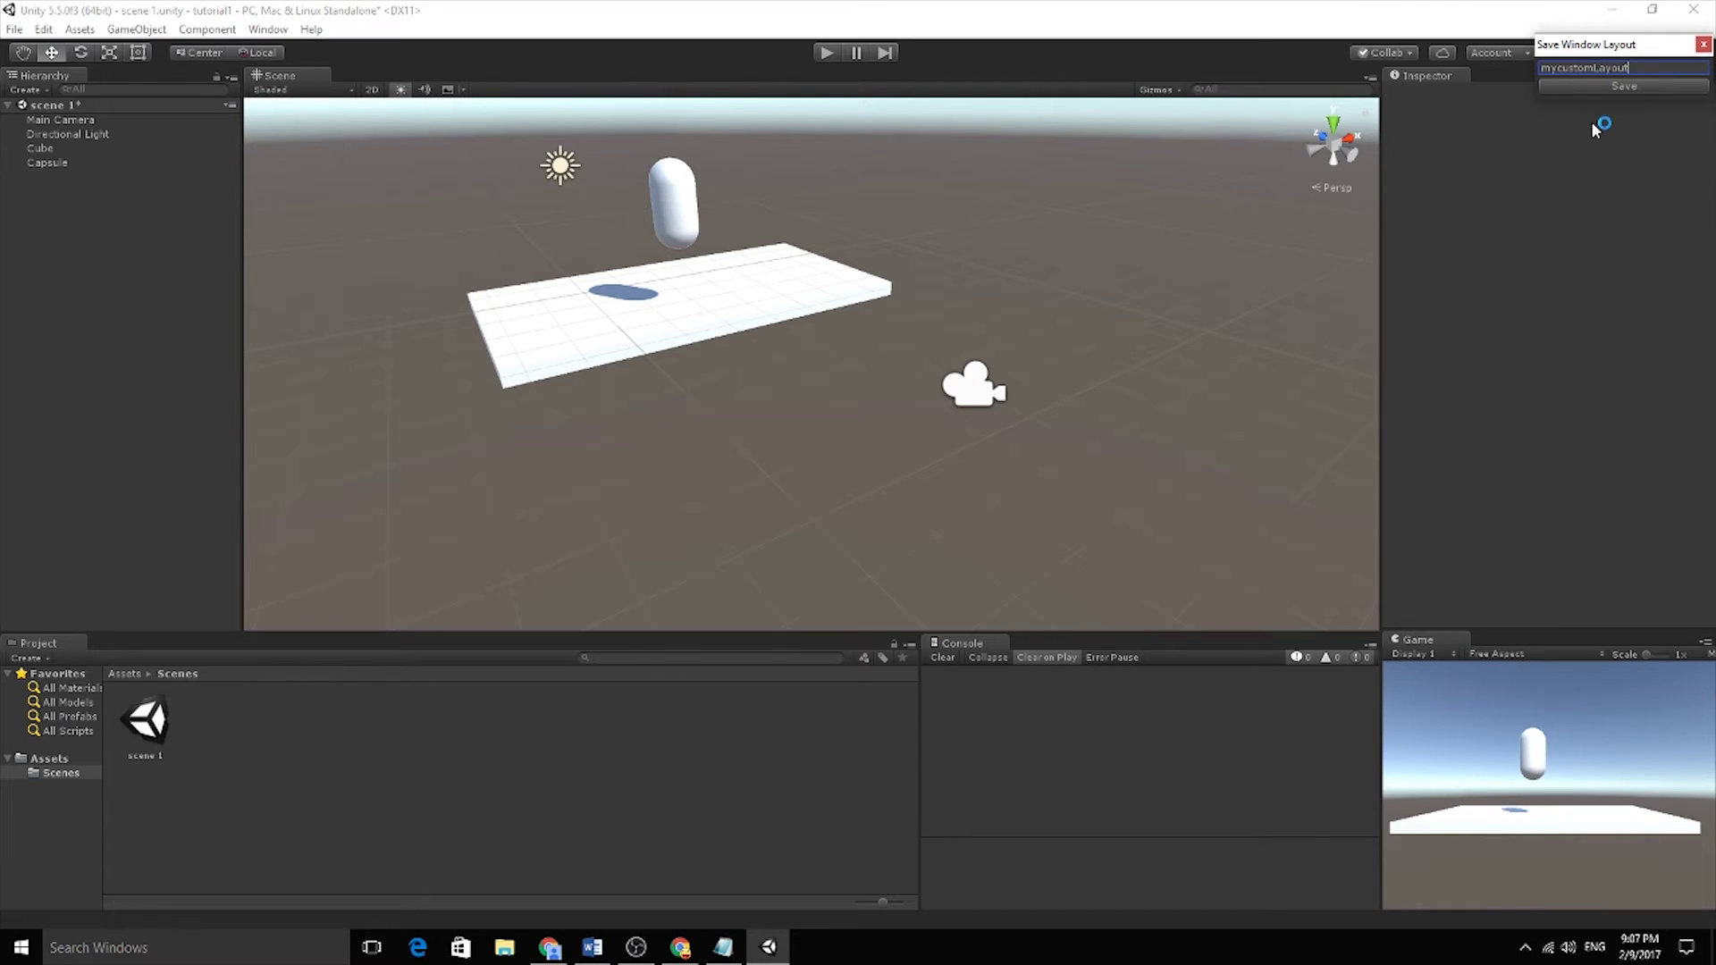
pyautogui.press('Return')
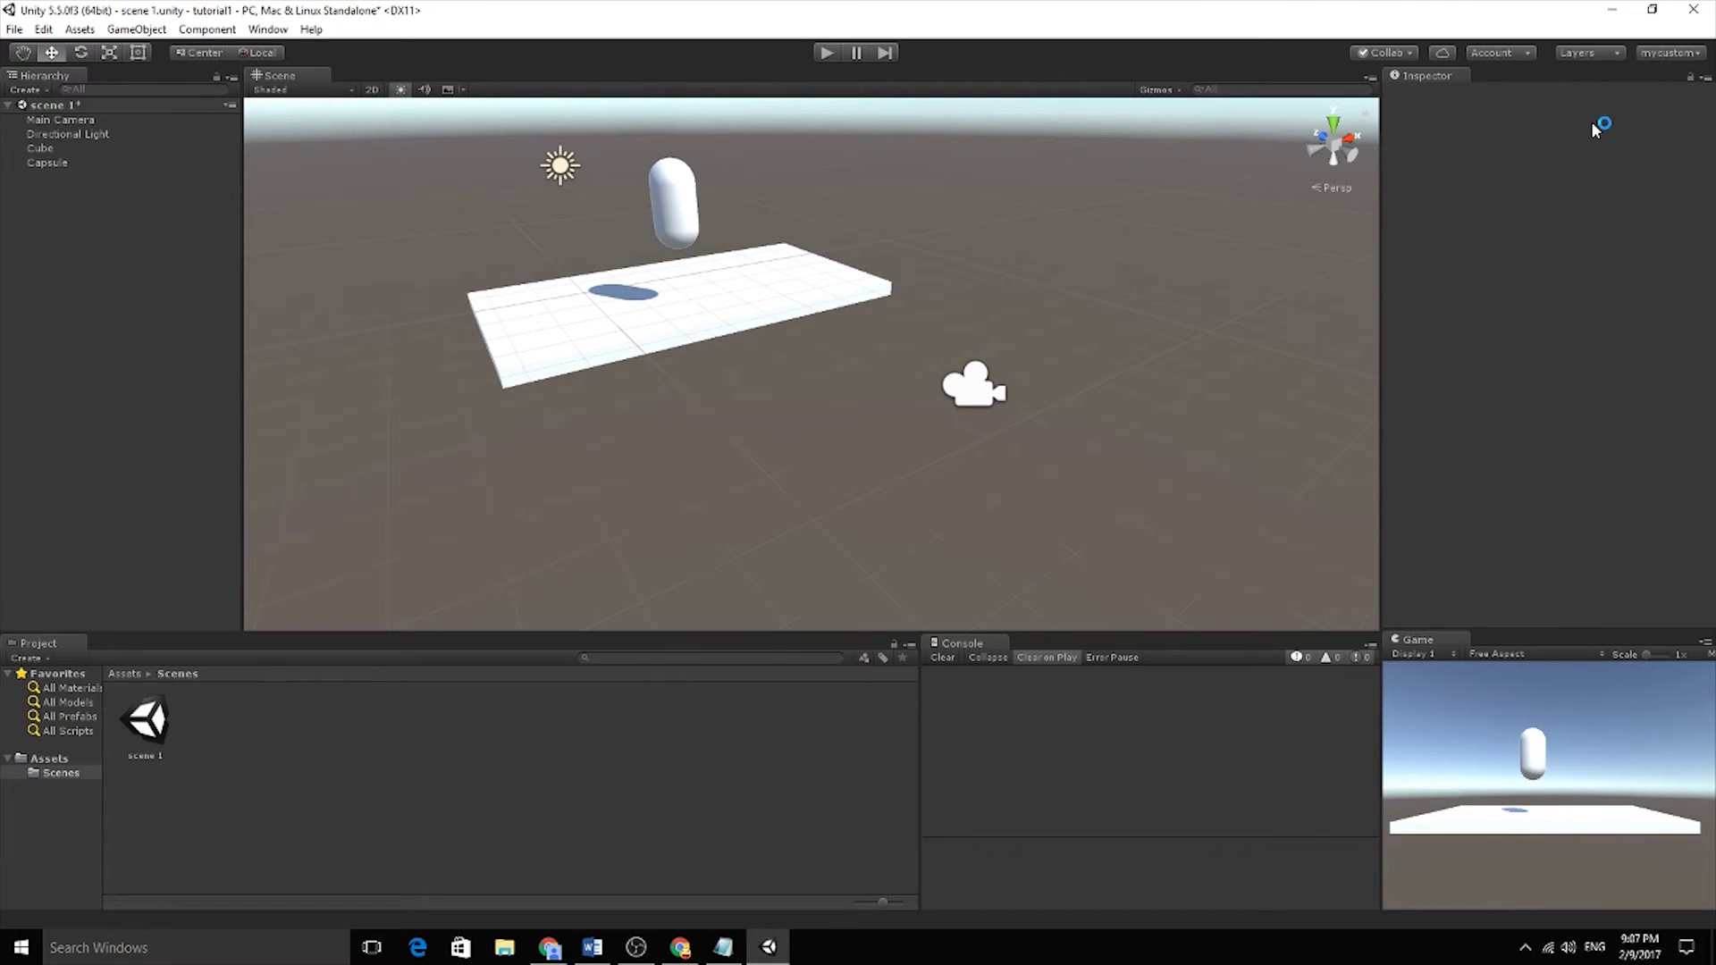
# Switch the editor to the Default layout and back to mycustomLayout
pyautogui.click(1669, 53)
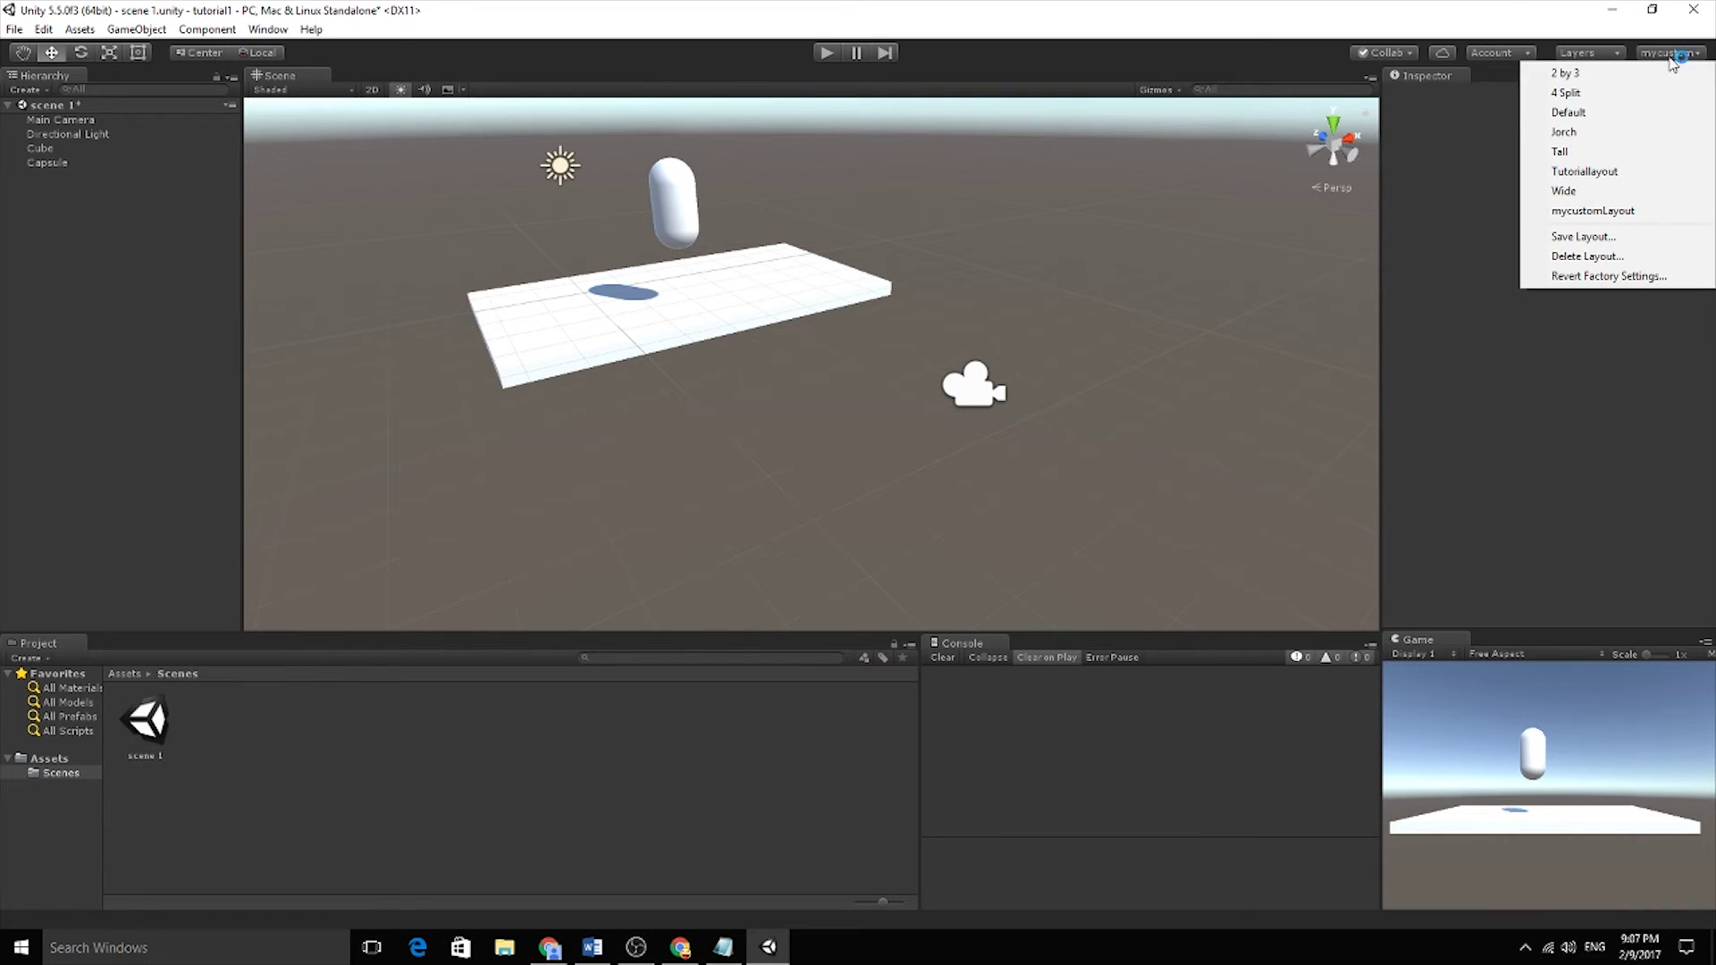
pyautogui.click(1659, 111)
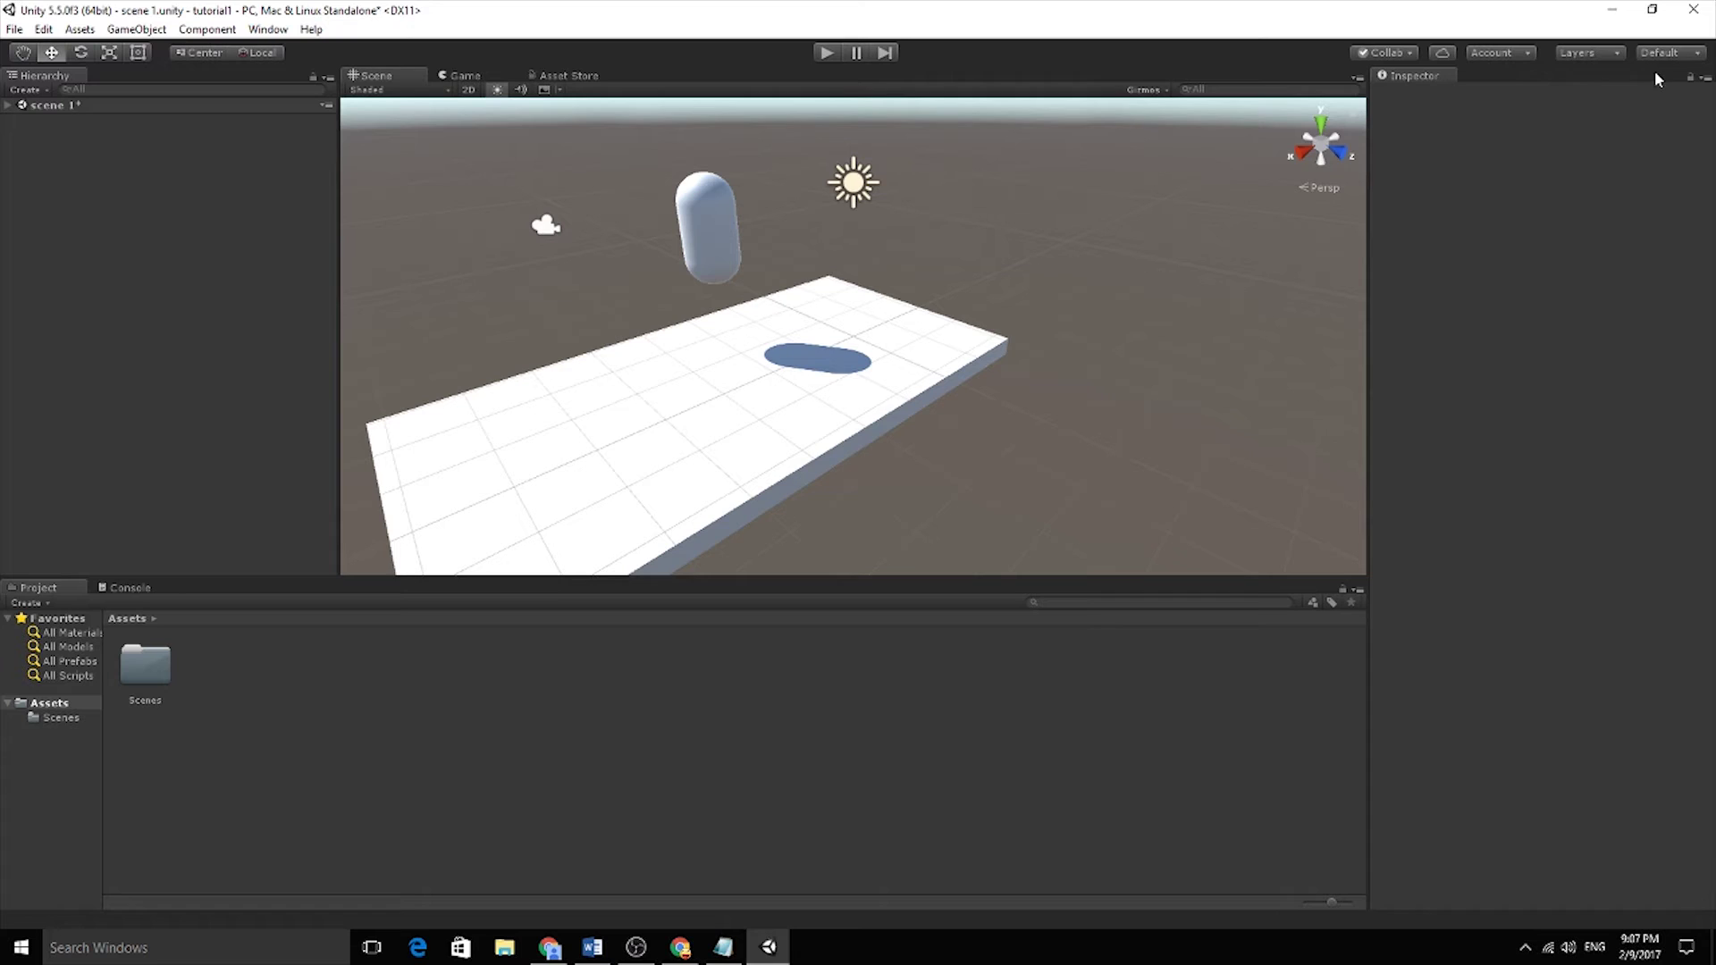
pyautogui.click(1674, 53)
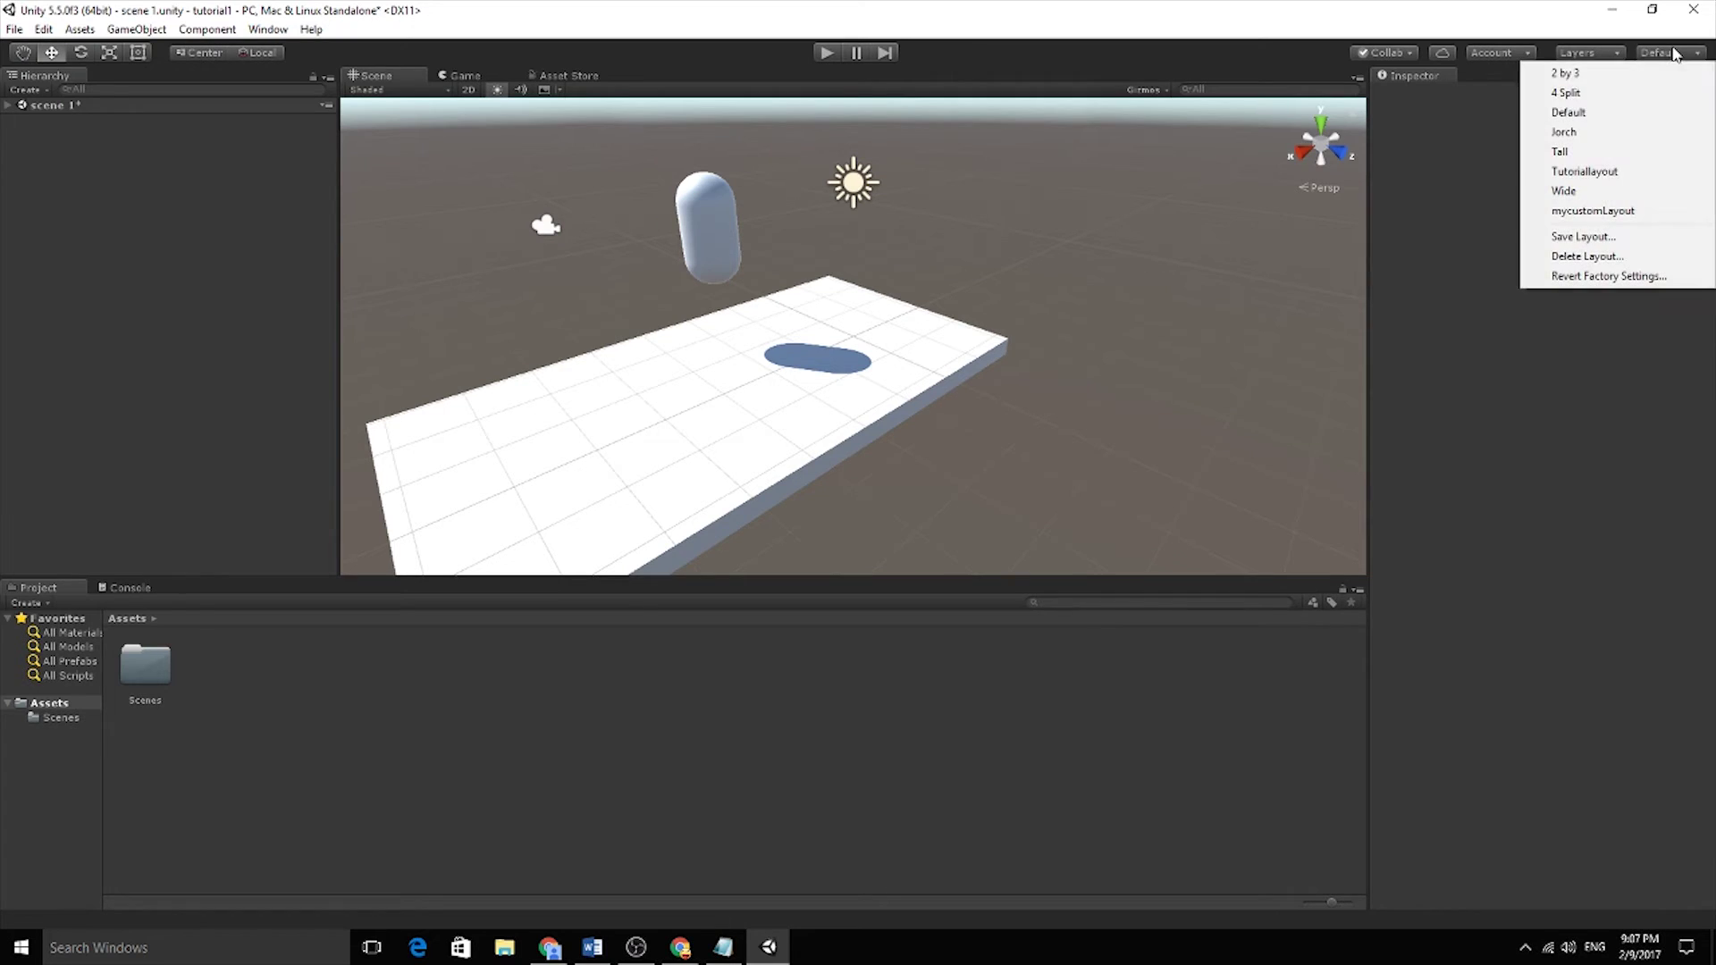
pyautogui.click(1600, 211)
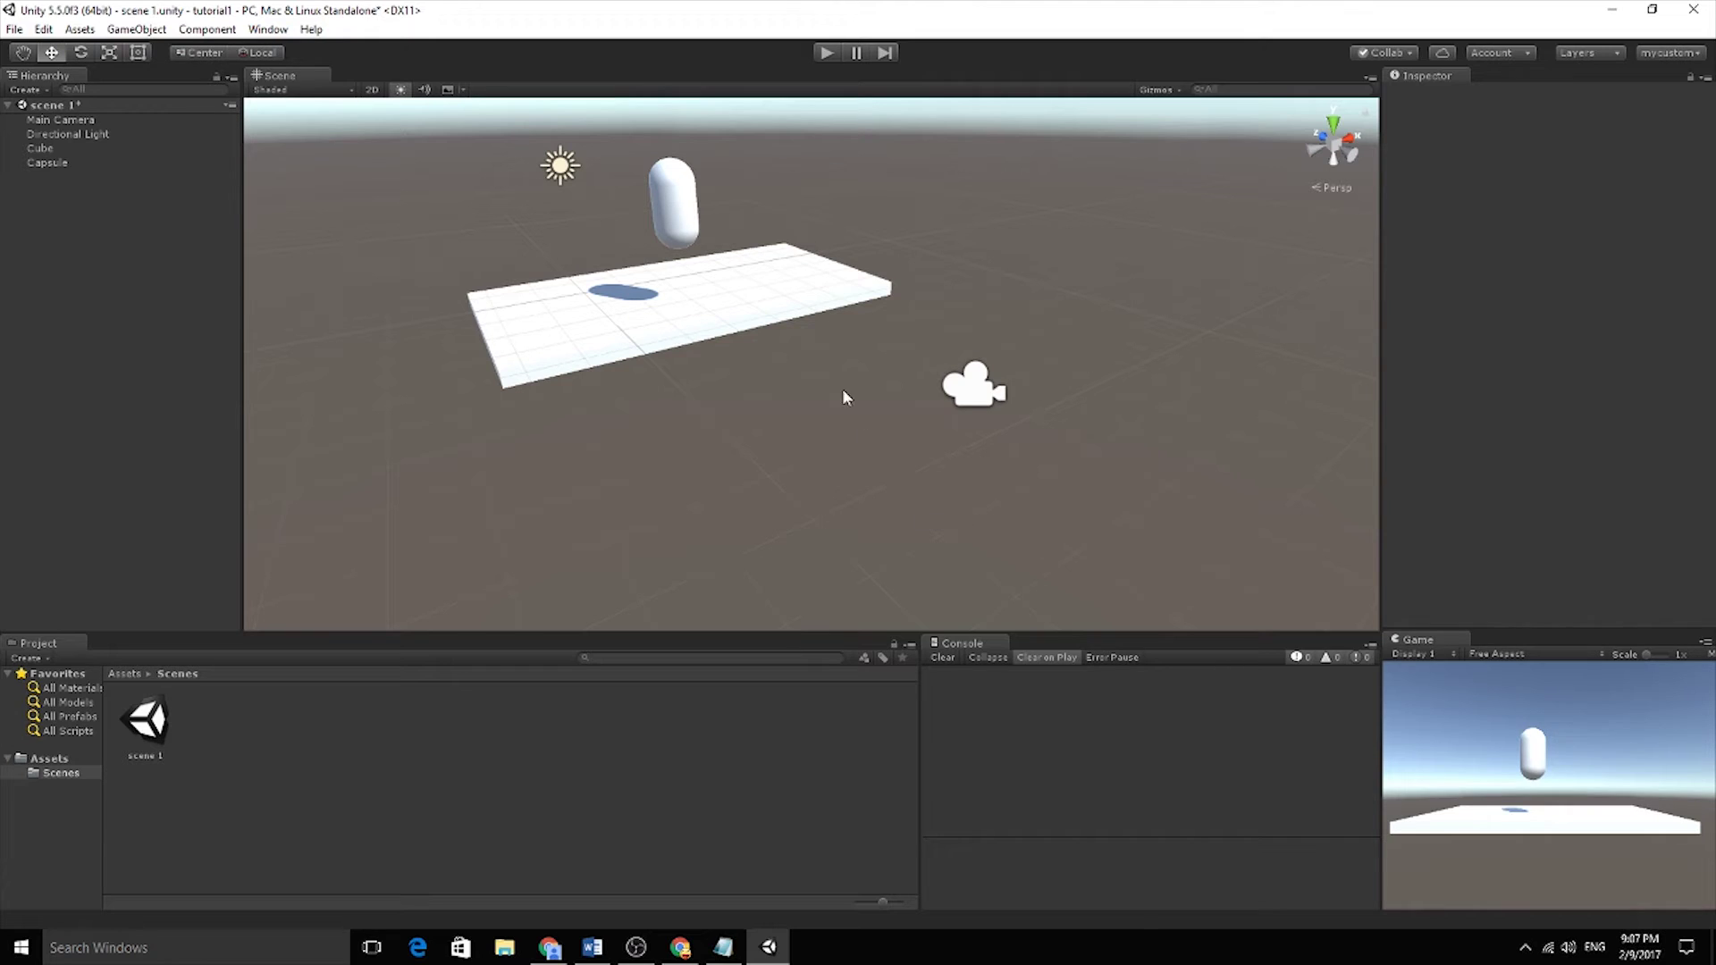
pyautogui.scroll(-3, 823, 402)
pyautogui.moveTo(1092, 394); pyautogui.dragTo(380, 166)
pyautogui.click(1056, 260)
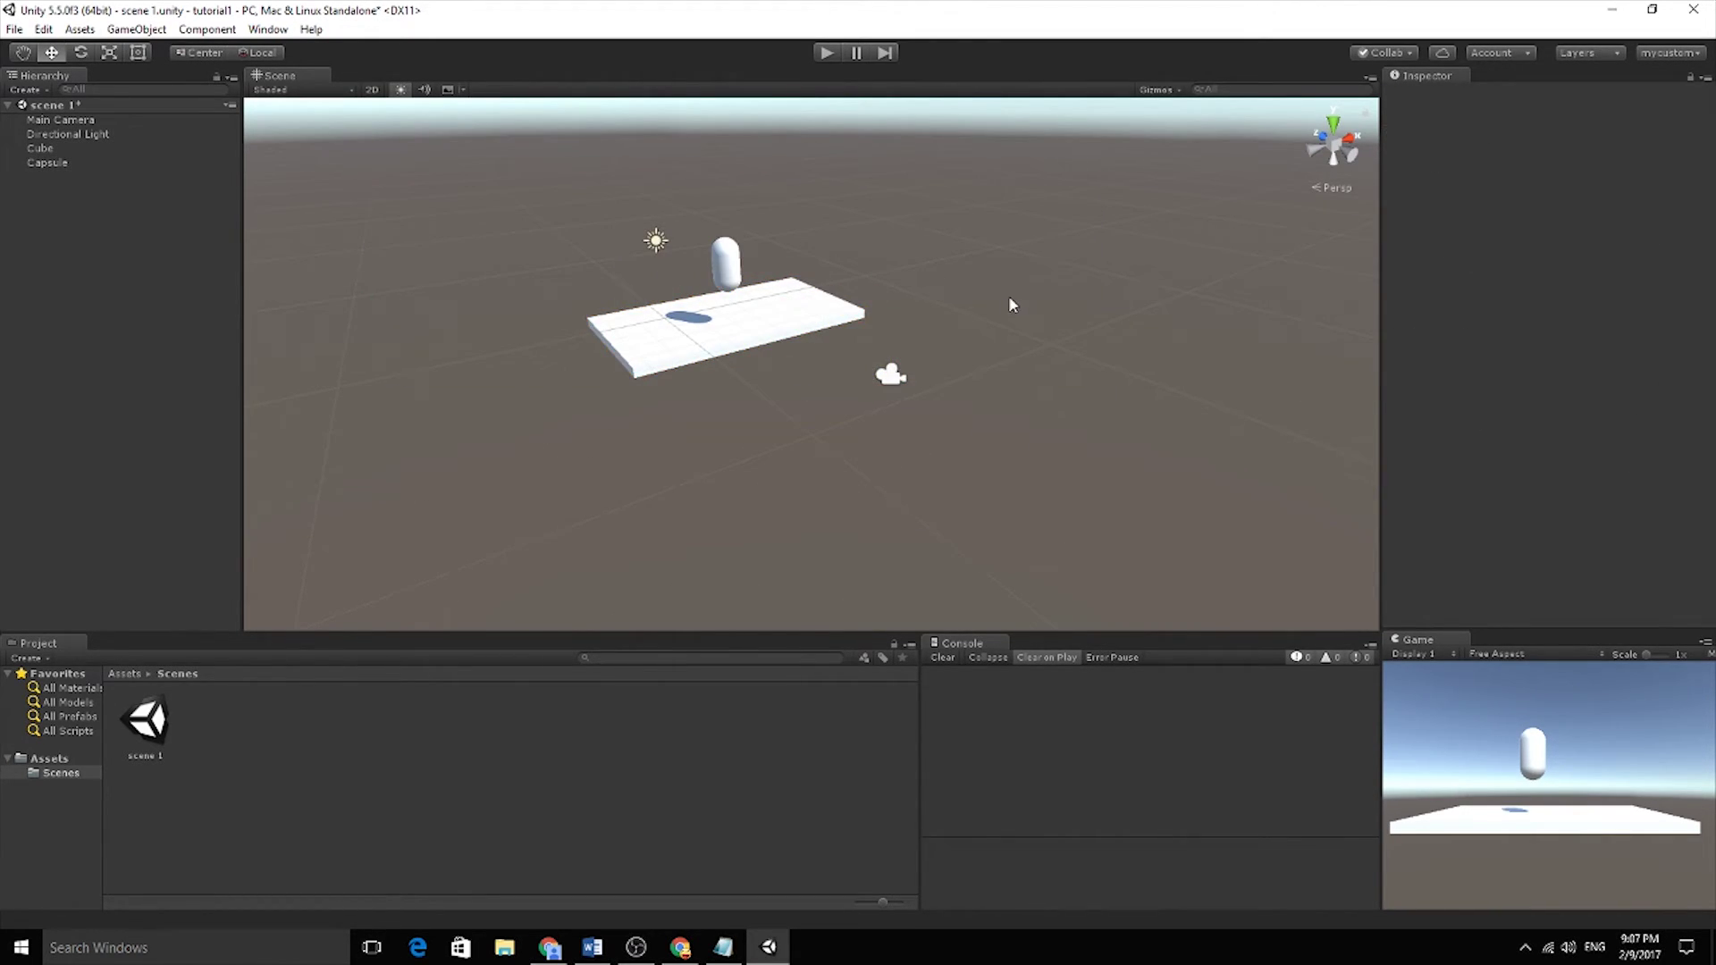